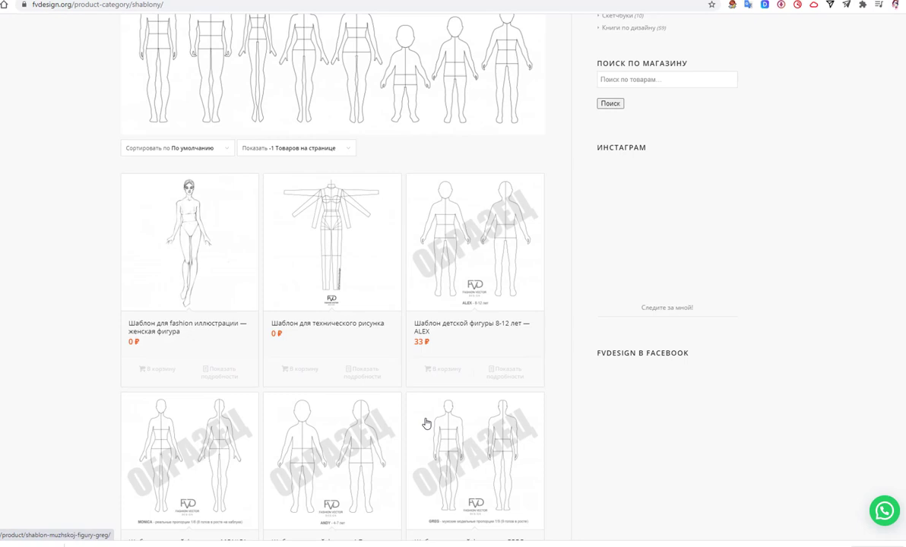
Browse the fvdesign.org Шаблоны template grid, then return to the technical drawing template in Illustrator
{"action": "scroll", "coordinate": [444, 389], "scroll_direction": "up", "scroll_amount": 1}
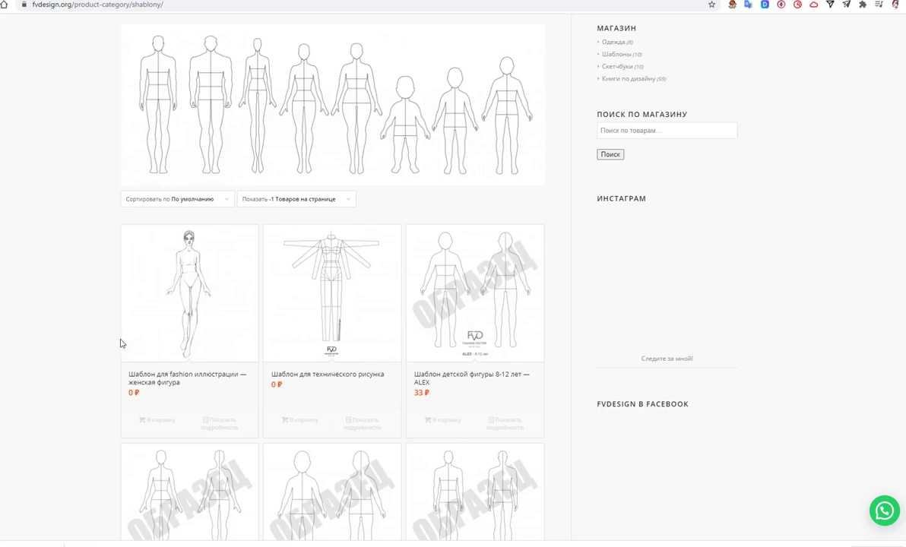
{"action": "scroll", "coordinate": [578, 285], "scroll_direction": "down", "scroll_amount": 2}
{"action": "scroll", "coordinate": [574, 288], "scroll_direction": "down", "scroll_amount": 1}
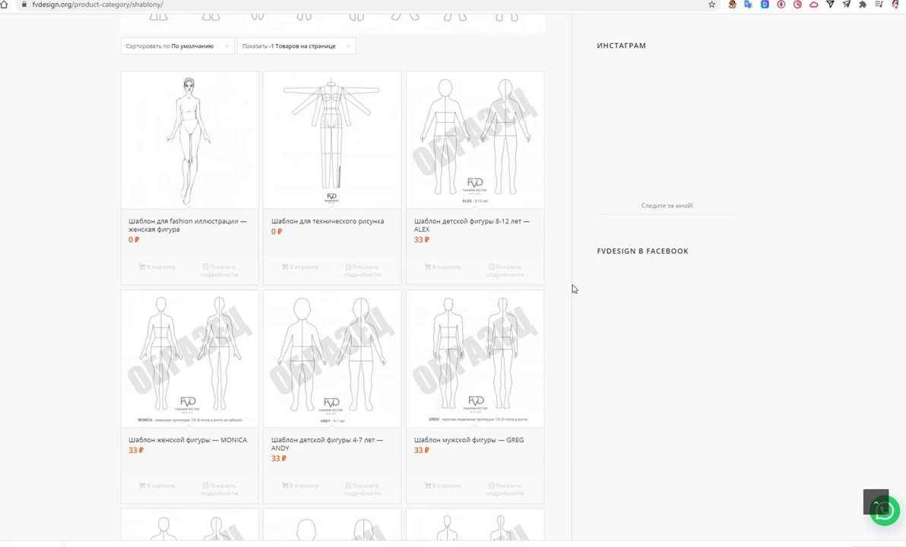
{"action": "scroll", "coordinate": [574, 289], "scroll_direction": "down", "scroll_amount": 2}
{"action": "scroll", "coordinate": [574, 289], "scroll_direction": "down", "scroll_amount": 2}
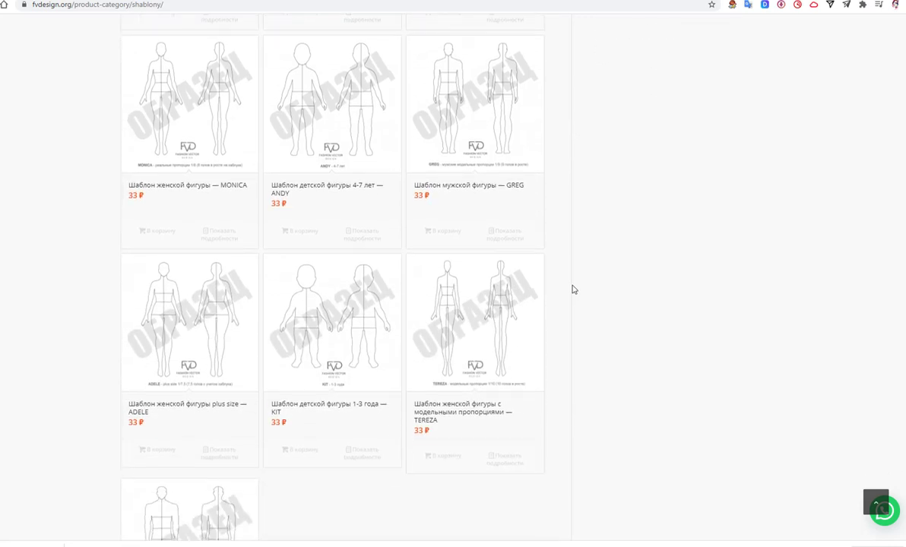
{"action": "scroll", "coordinate": [574, 292], "scroll_direction": "down", "scroll_amount": 2}
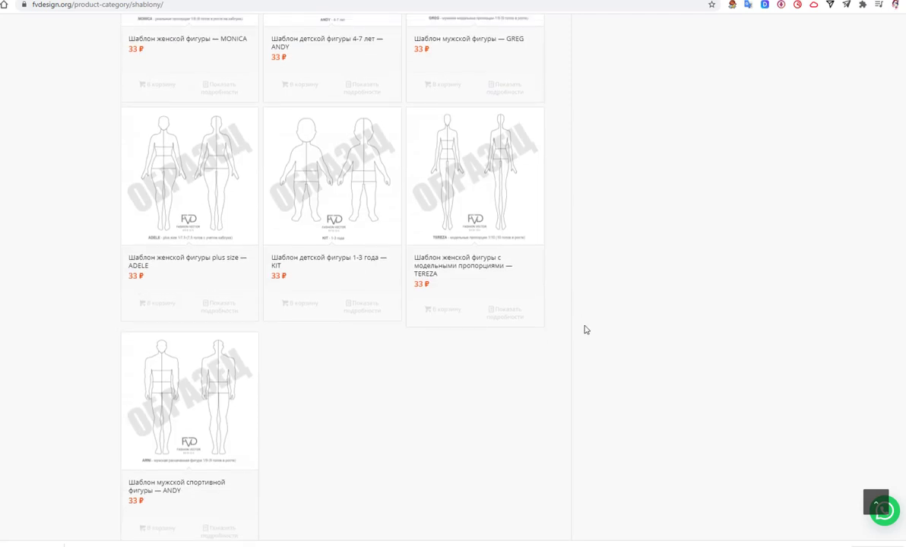
{"action": "scroll", "coordinate": [585, 329], "scroll_direction": "up", "scroll_amount": 2}
{"action": "scroll", "coordinate": [584, 330], "scroll_direction": "up", "scroll_amount": 4}
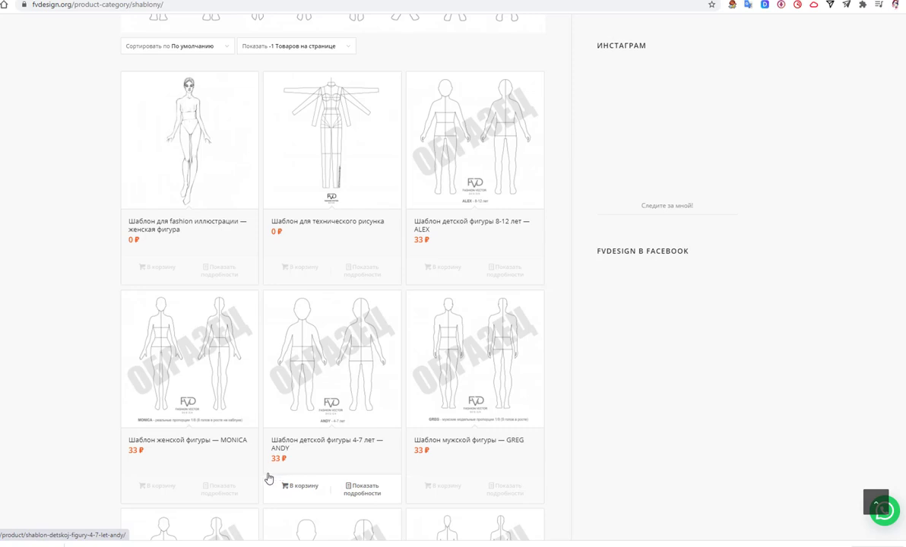
{"action": "left_click", "coordinate": [137, 517]}
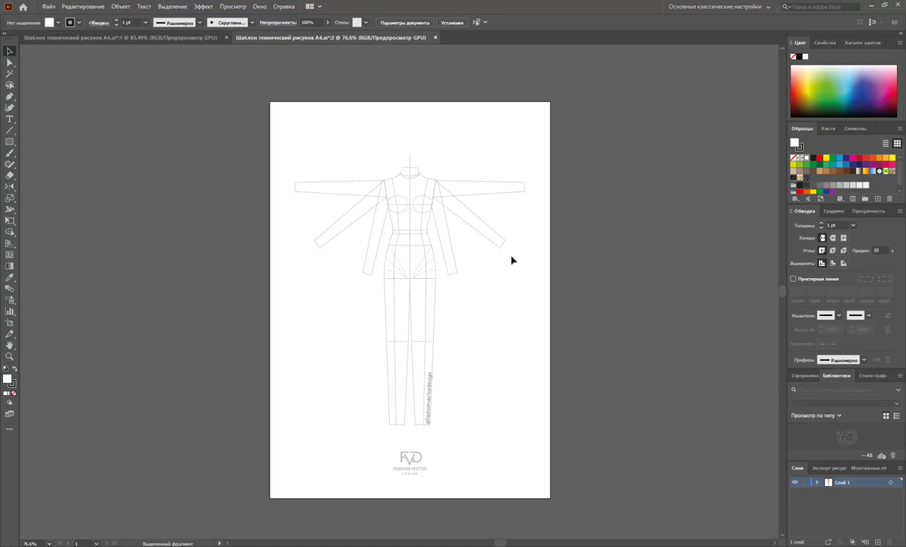
Enter the figure group and delete both the right and left sleeves
{"action": "left_click_drag", "start_coordinate": [537, 161], "coordinate": [455, 285]}
{"action": "left_click", "coordinate": [484, 295]}
{"action": "right_click", "coordinate": [423, 277]}
{"action": "left_click", "coordinate": [404, 247]}
{"action": "double_click", "coordinate": [426, 268]}
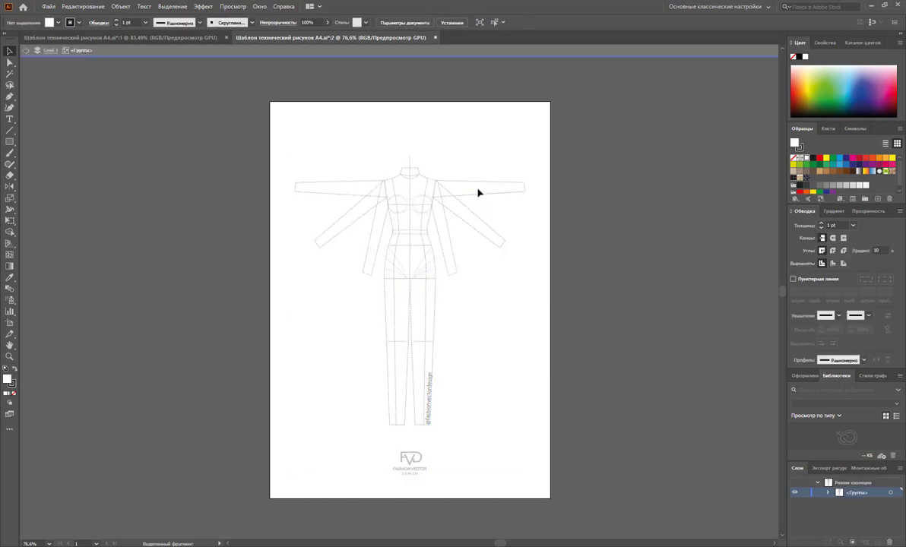
{"action": "left_click_drag", "start_coordinate": [481, 157], "coordinate": [445, 257]}
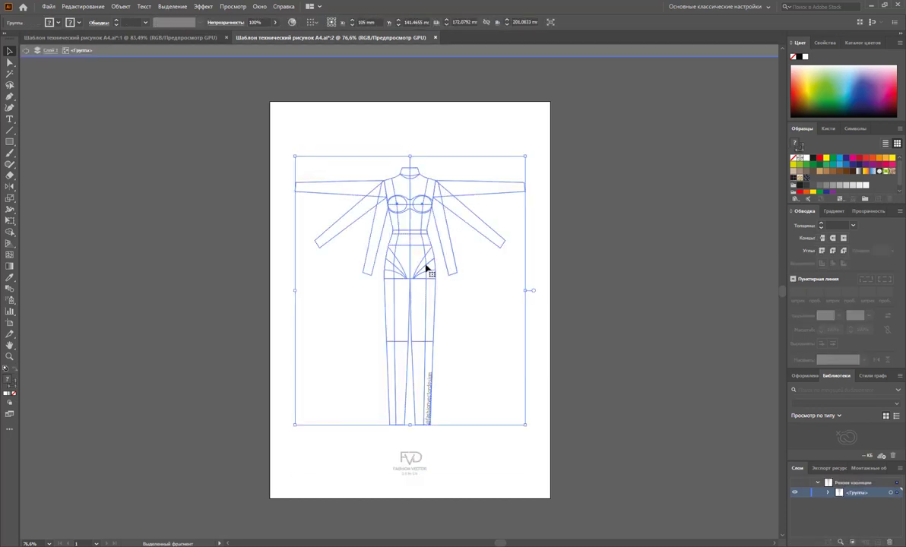
{"action": "double_click", "coordinate": [426, 269]}
{"action": "left_click_drag", "start_coordinate": [494, 145], "coordinate": [450, 260]}
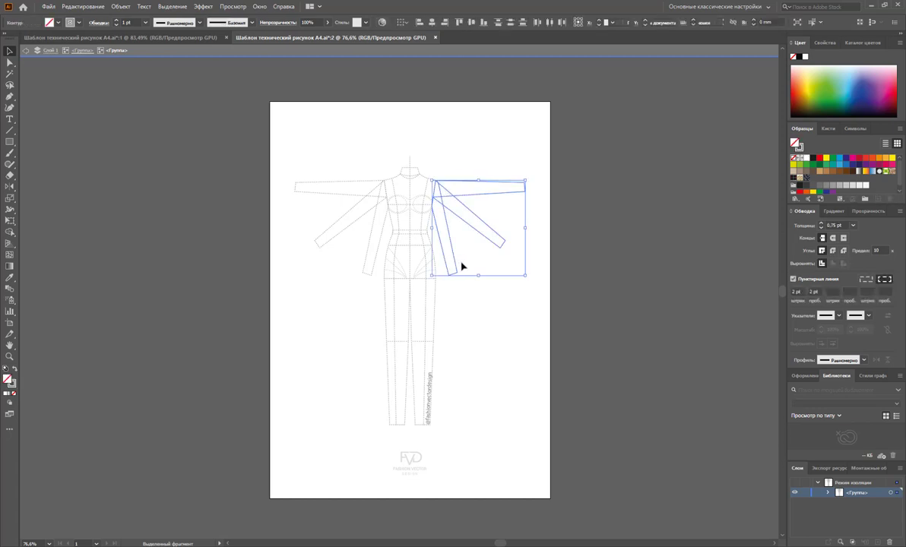
{"action": "key", "text": "Delete"}
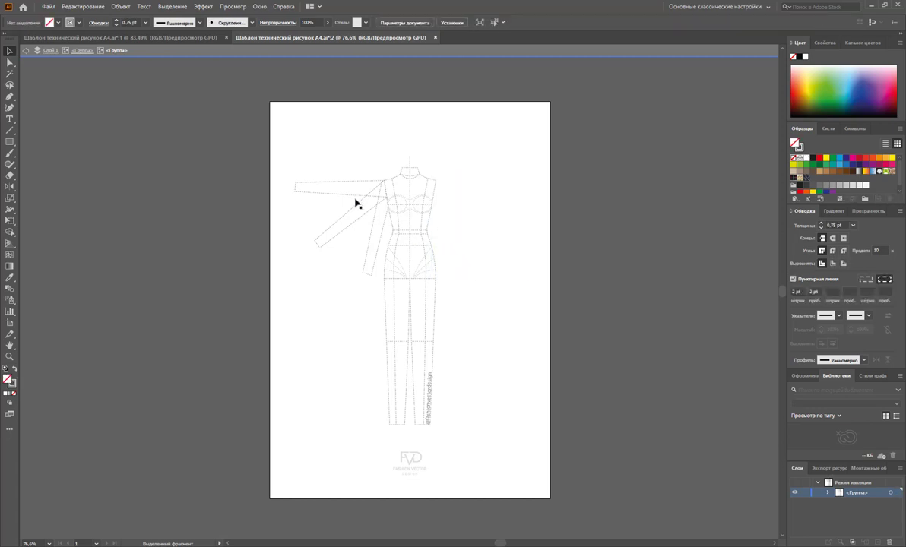
{"action": "left_click_drag", "start_coordinate": [334, 163], "coordinate": [372, 259]}
{"action": "key", "text": "Delete"}
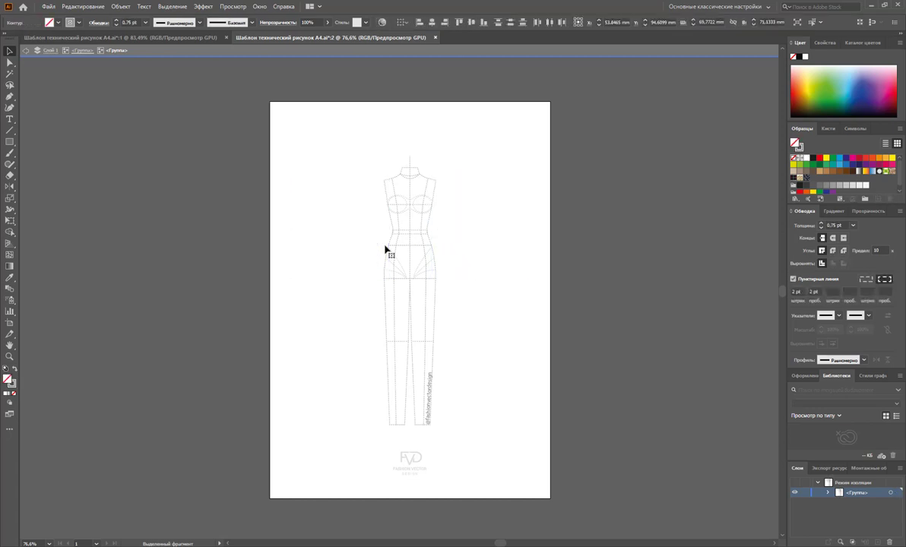
Alt-drag a copy of the sleeveless figure beside it and centre both figures on the page
{"action": "left_click_drag", "start_coordinate": [486, 143], "coordinate": [336, 432]}
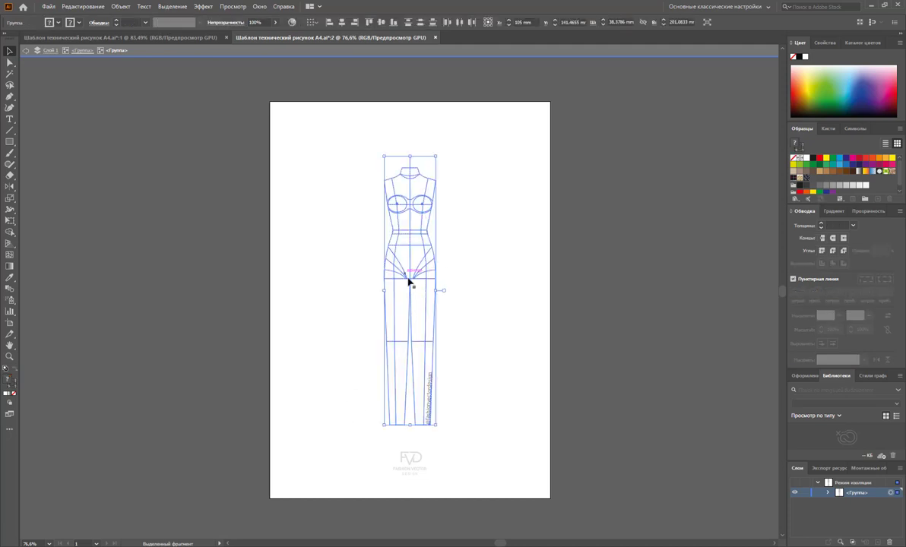
{"action": "mouse_move", "coordinate": [408, 279]}
{"action": "left_mouse_down"}
{"action": "mouse_move", "coordinate": [349, 281]}
{"action": "mouse_move", "coordinate": [459, 288]}
{"action": "left_mouse_up"}
{"action": "key", "text": "alt"}
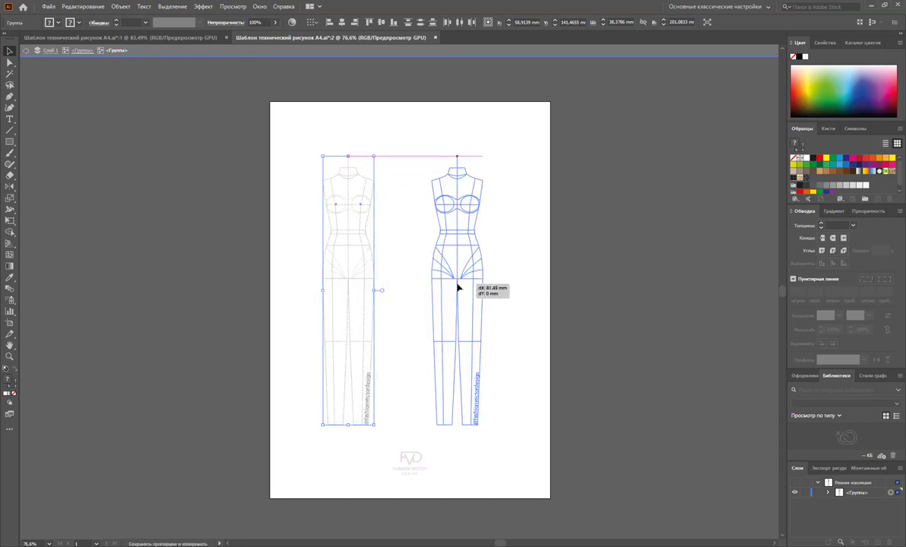
{"action": "left_click_drag", "start_coordinate": [459, 288], "coordinate": [459, 288]}
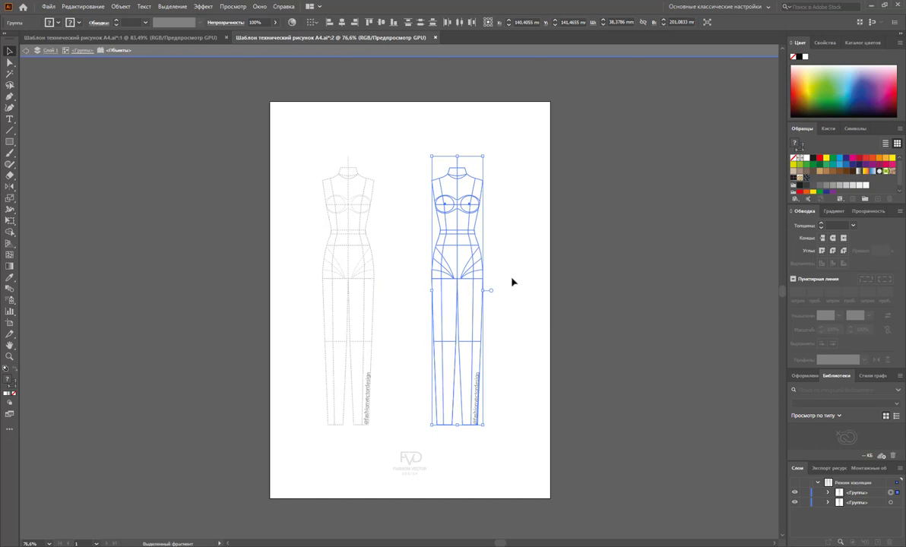
{"action": "left_click", "coordinate": [500, 160]}
{"action": "left_click_drag", "start_coordinate": [505, 137], "coordinate": [313, 421]}
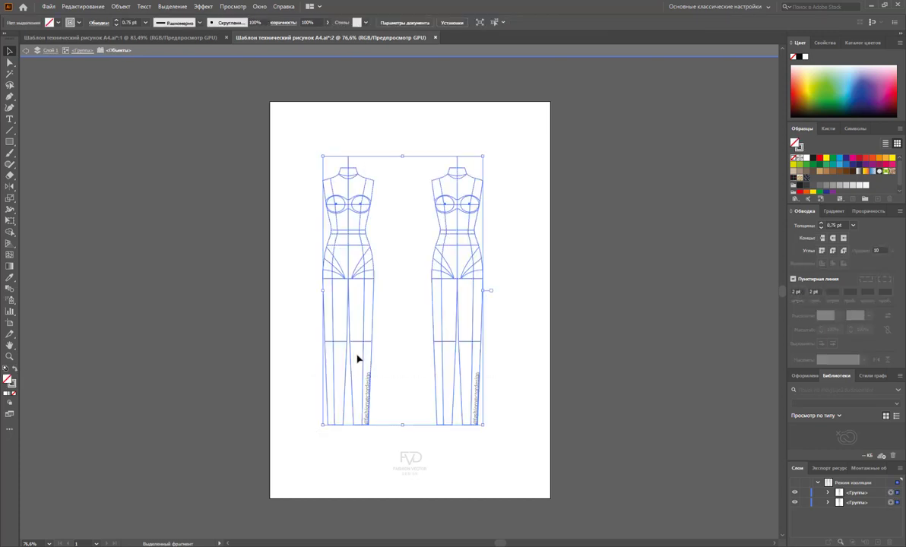
{"action": "left_click_drag", "start_coordinate": [363, 342], "coordinate": [370, 342]}
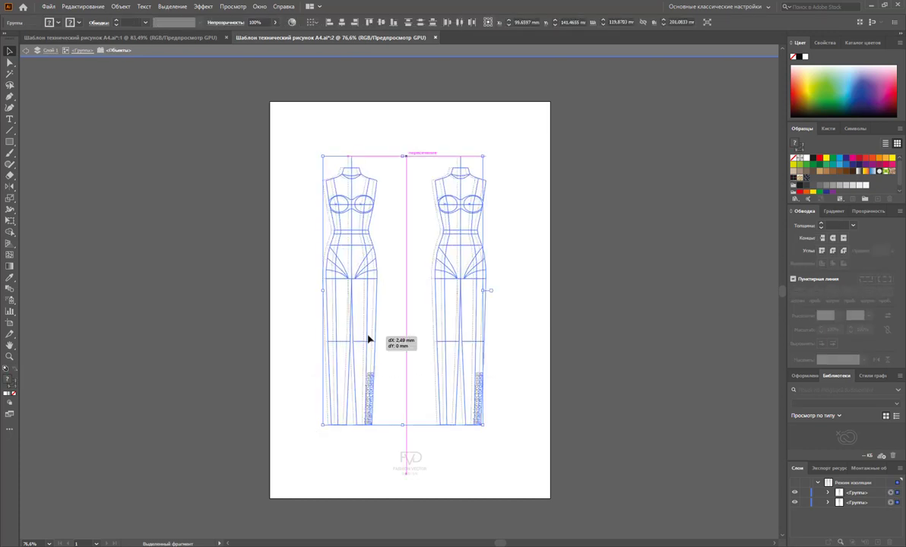
{"action": "left_click", "coordinate": [536, 358]}
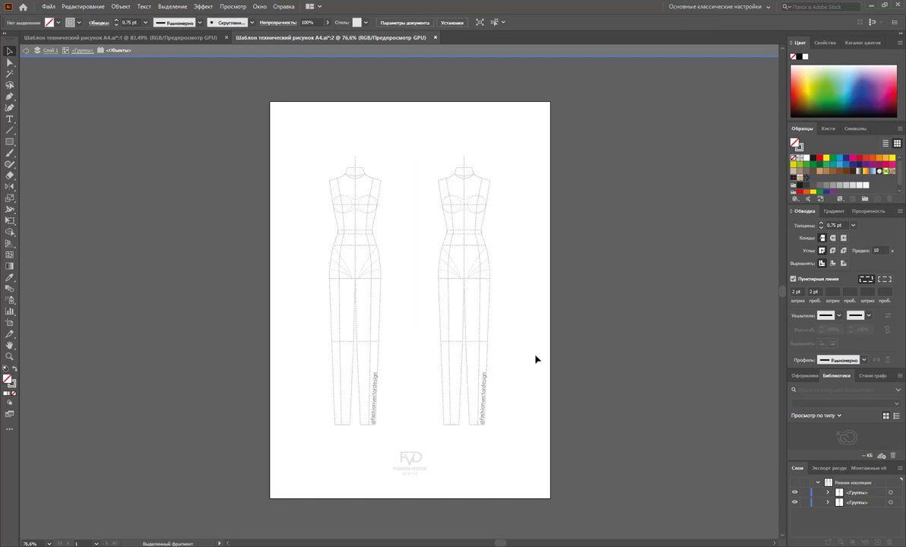
{"action": "double_click", "coordinate": [536, 359]}
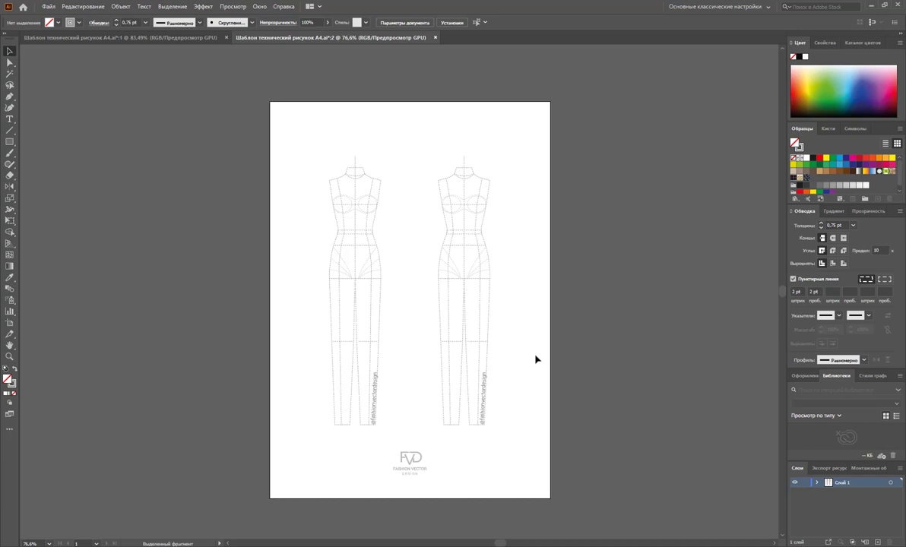
Lock Слой 1, add a new drawing layer, and zoom in on the figures' waist and legs
{"action": "left_click", "coordinate": [805, 483]}
{"action": "left_click", "coordinate": [877, 542]}
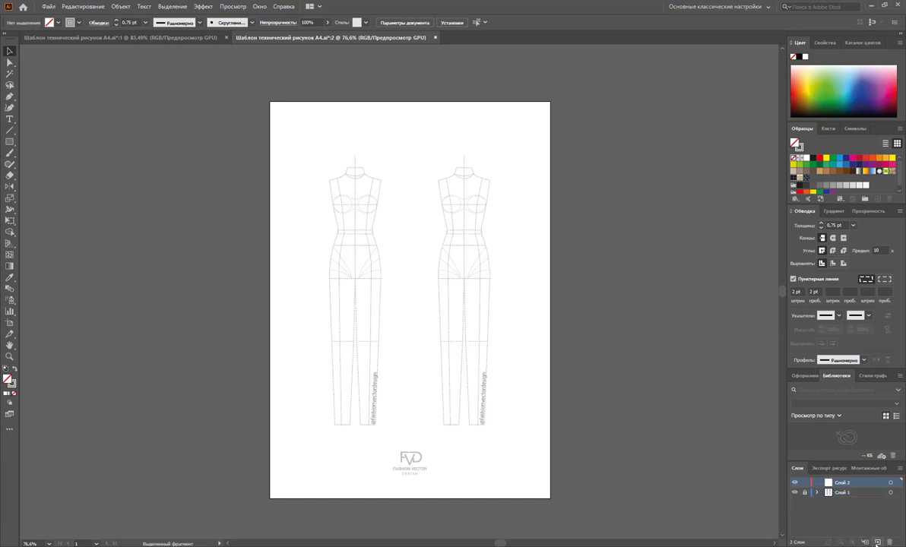
{"action": "left_click", "coordinate": [11, 358]}
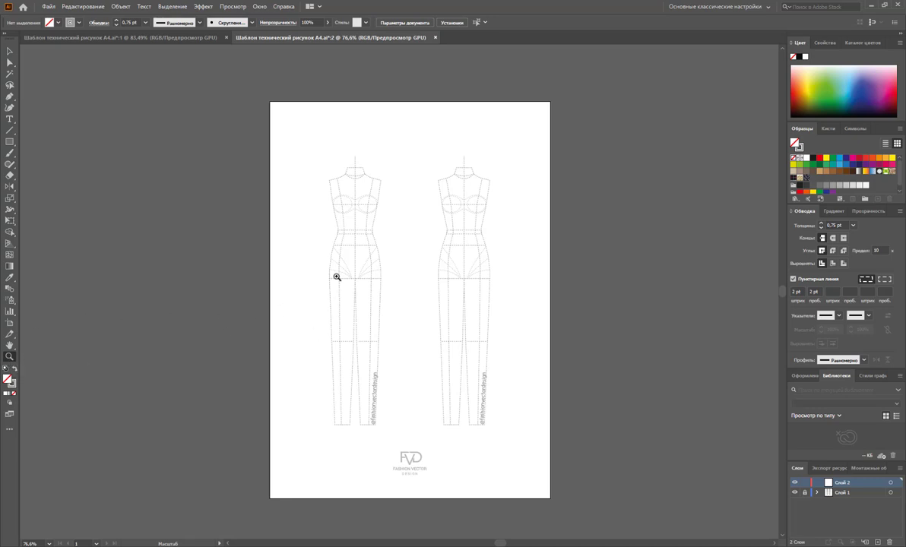
{"action": "mouse_move", "coordinate": [336, 277]}
{"action": "left_mouse_down"}
{"action": "mouse_move", "coordinate": [414, 318]}
{"action": "mouse_move", "coordinate": [444, 306]}
{"action": "left_mouse_up"}
{"action": "scroll", "coordinate": [410, 309], "scroll_direction": "down", "scroll_amount": 2}
{"action": "scroll", "coordinate": [408, 297], "scroll_direction": "down", "scroll_amount": 2}
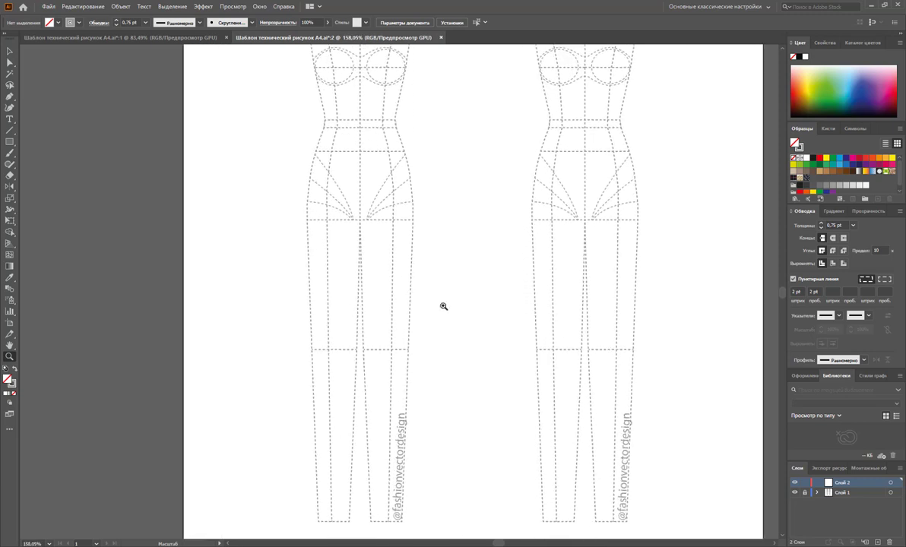
{"action": "scroll", "coordinate": [444, 306], "scroll_direction": "down", "scroll_amount": 1}
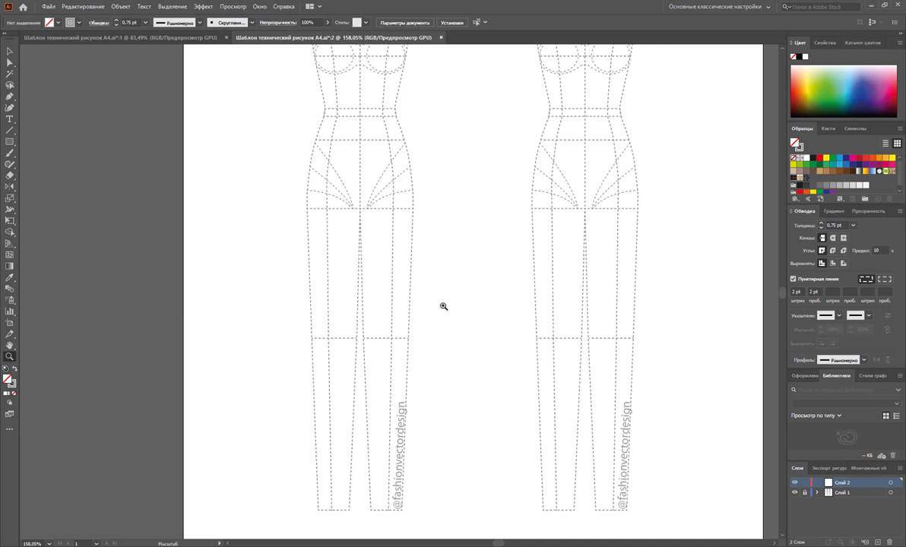
{"action": "left_click", "coordinate": [10, 97]}
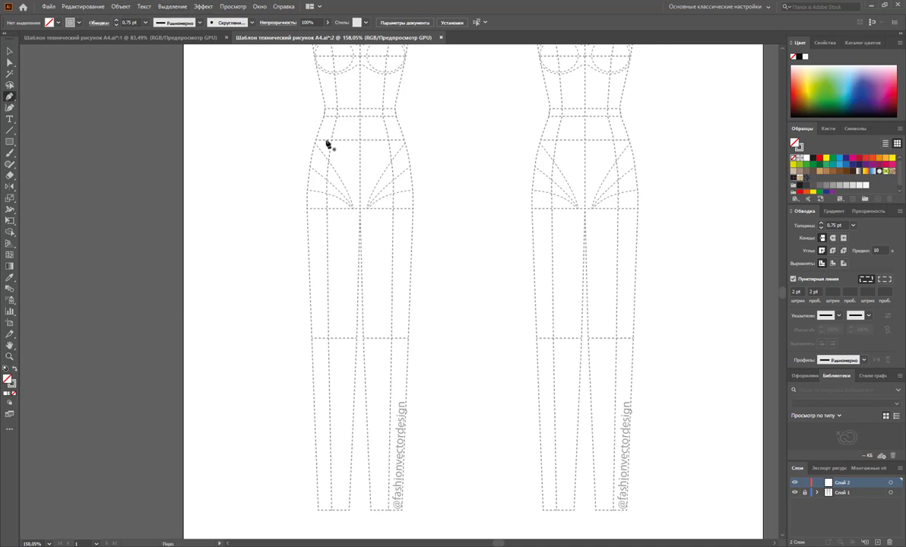
Draw a closed four-corner waistband from the left figure's centre line to its side
{"action": "left_click", "coordinate": [360, 113]}
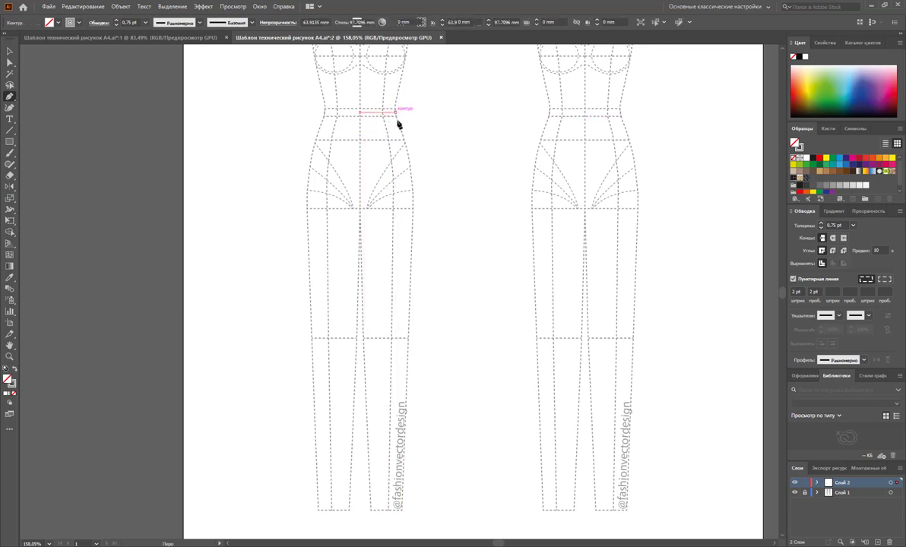
{"action": "left_click", "coordinate": [395, 112]}
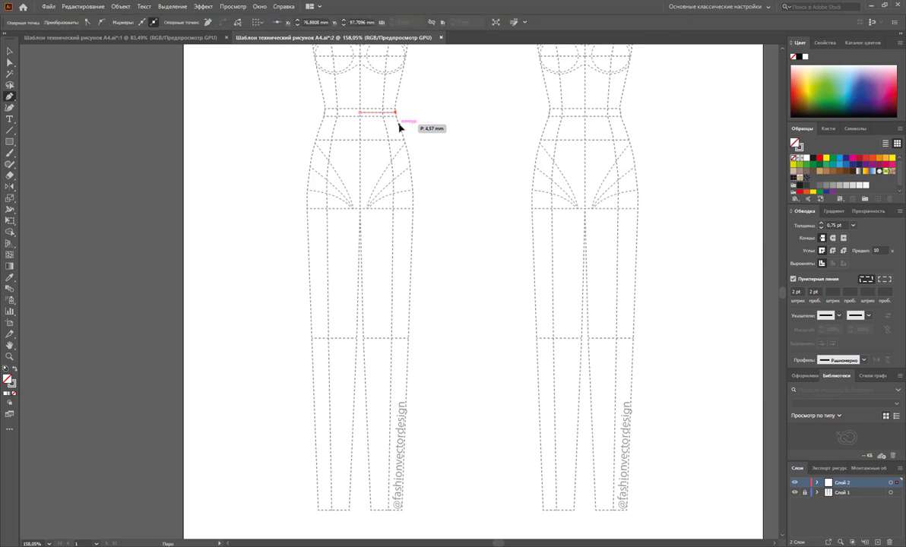
{"action": "left_click", "coordinate": [396, 123]}
{"action": "left_click", "coordinate": [360, 124]}
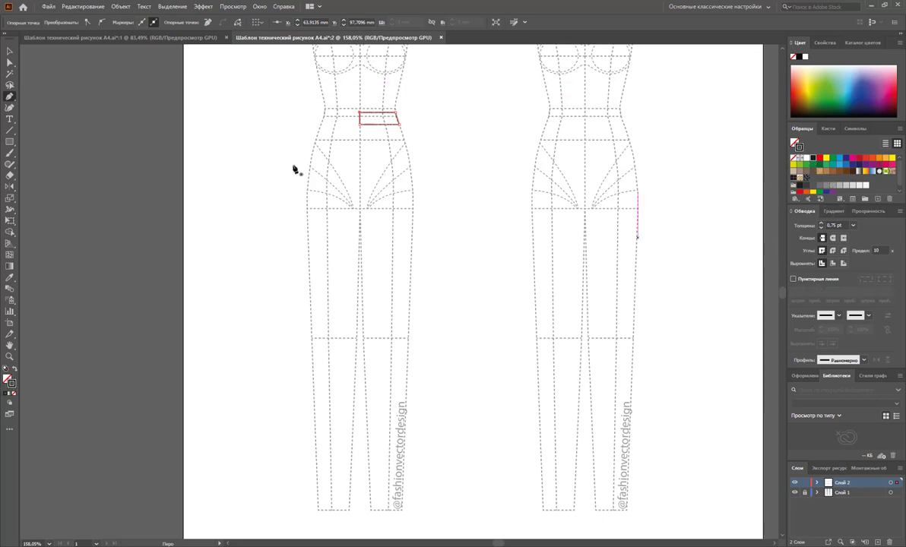
{"action": "key", "text": "v"}
{"action": "left_click", "coordinate": [256, 184]}
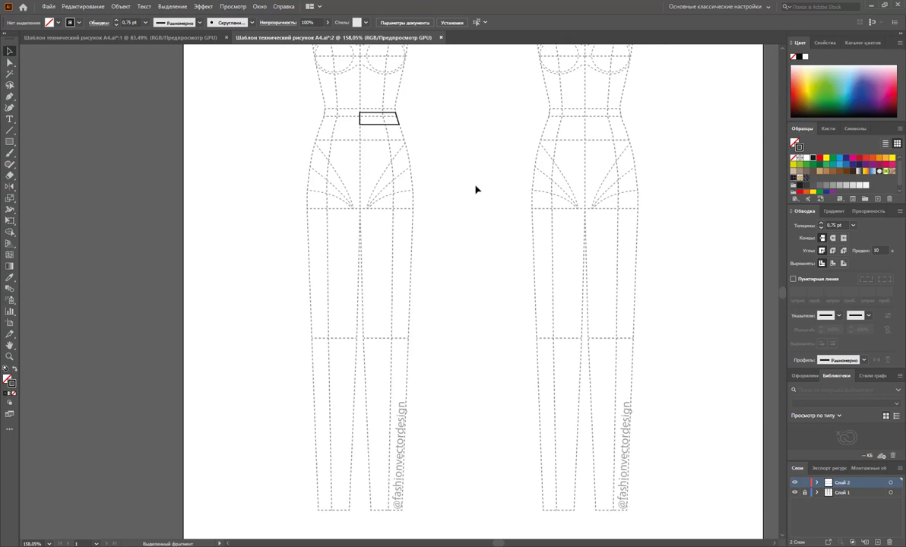
Outline the trouser leg from the waistband corner, curving over the hip to the hem, closed at the start
{"action": "left_click", "coordinate": [9, 97]}
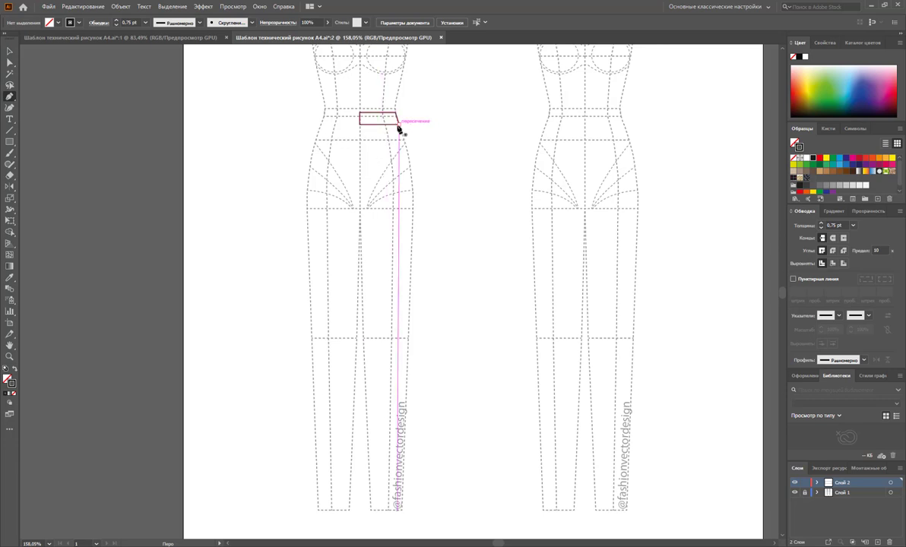
{"action": "left_click", "coordinate": [397, 123]}
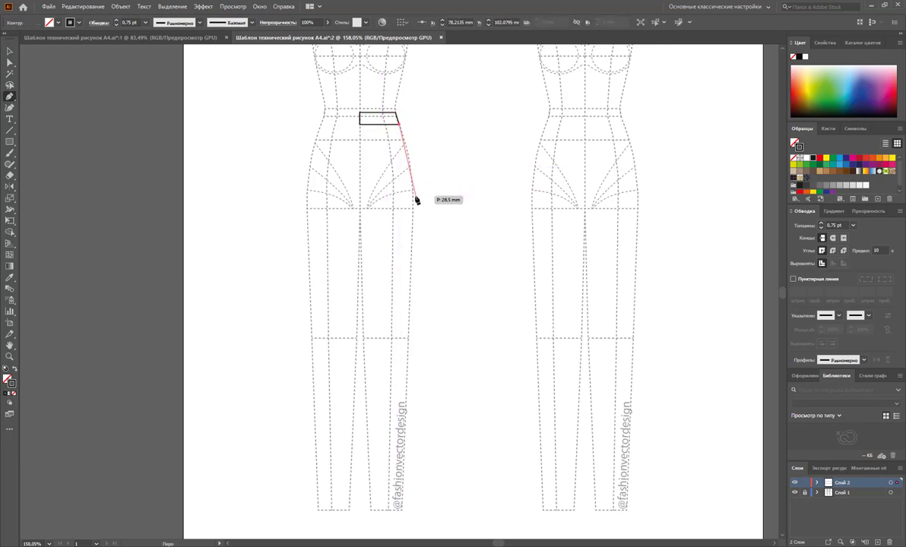
{"action": "left_click_drag", "start_coordinate": [412, 199], "coordinate": [414, 257]}
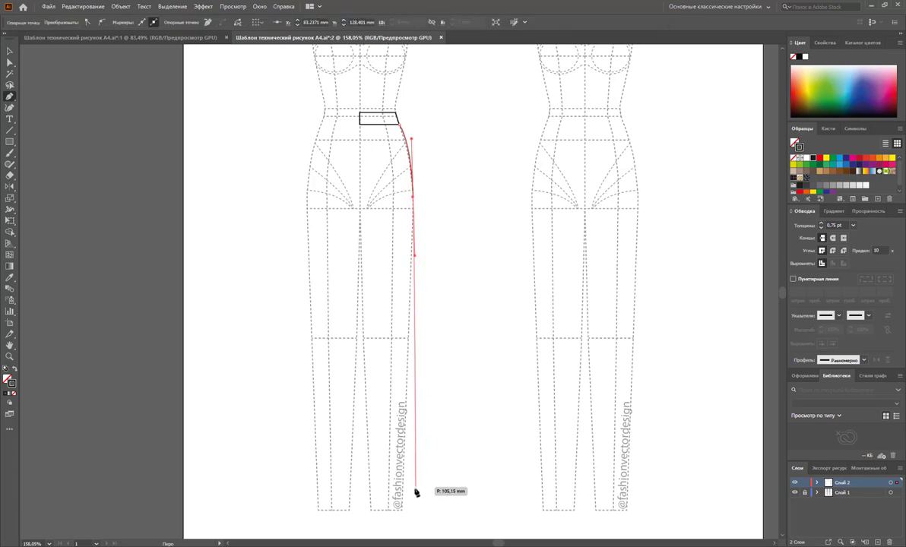
{"action": "left_click_drag", "start_coordinate": [406, 490], "coordinate": [370, 499]}
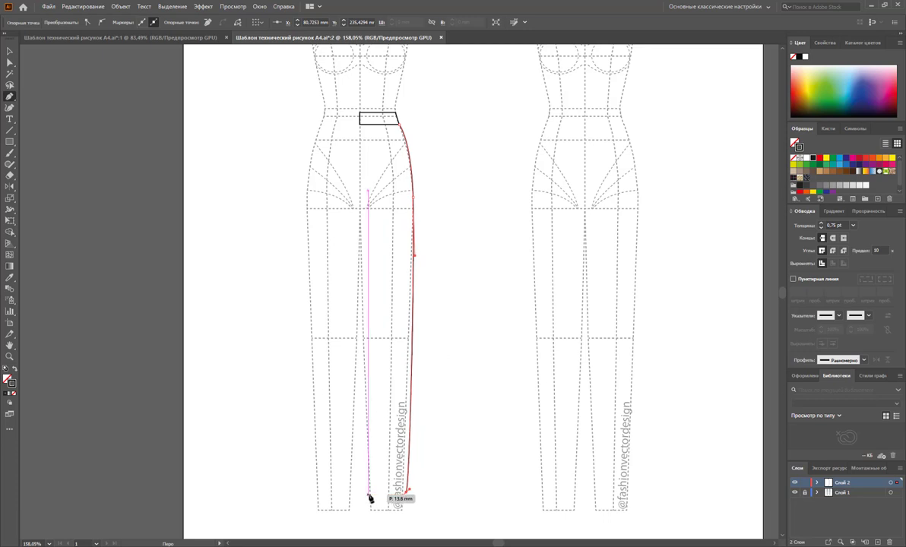
{"action": "left_click", "coordinate": [367, 494]}
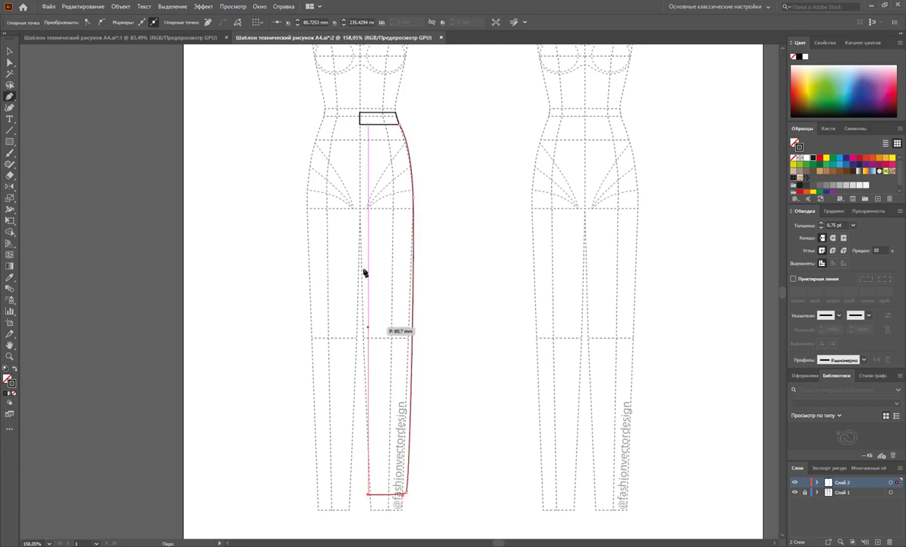
{"action": "left_click", "coordinate": [361, 208]}
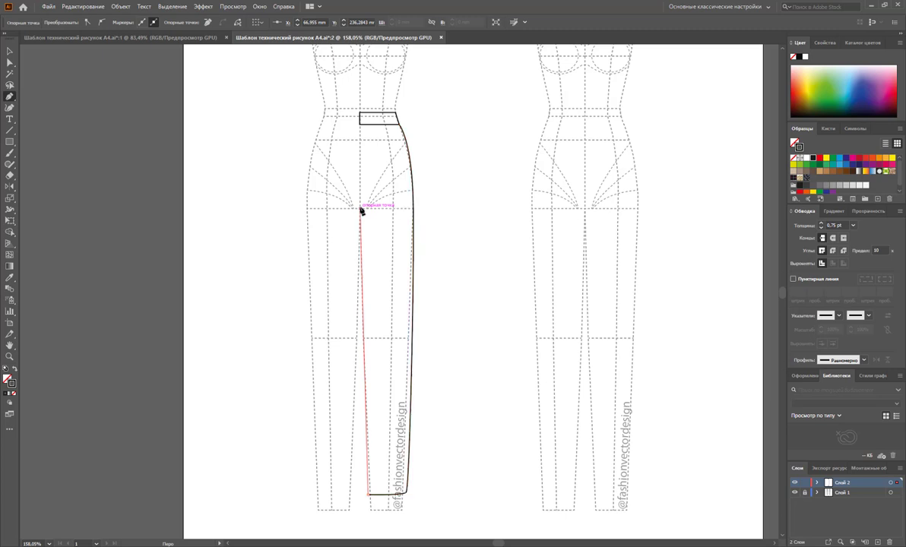
{"action": "left_click", "coordinate": [361, 125]}
{"action": "left_click", "coordinate": [404, 124]}
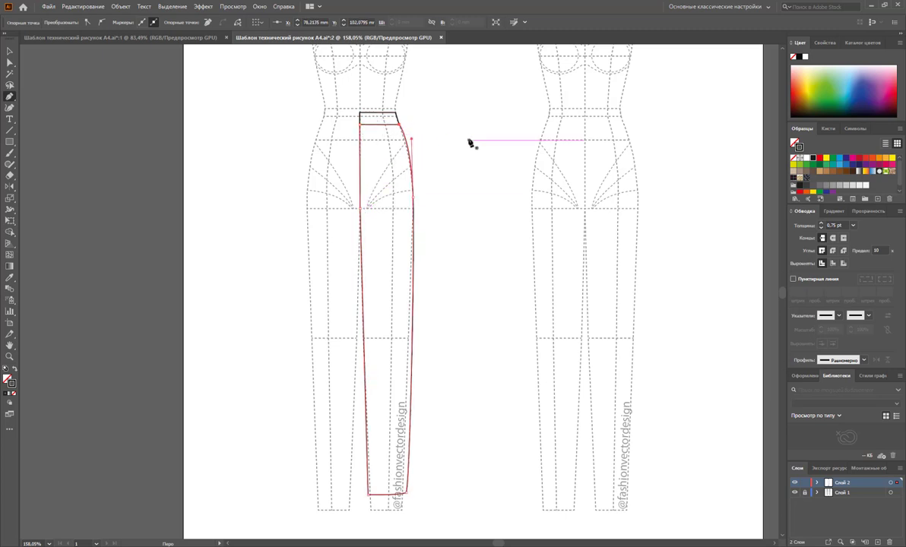
{"action": "left_click", "coordinate": [9, 51]}
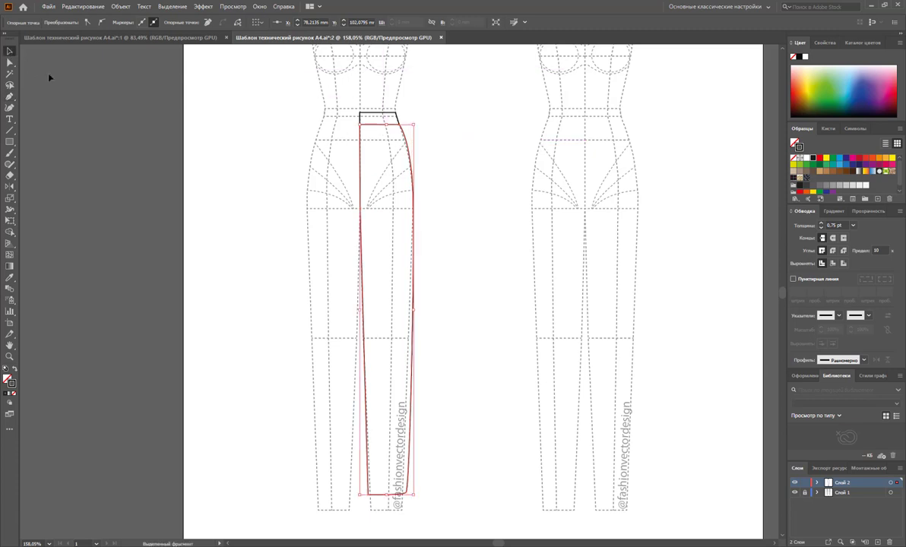
{"action": "left_click", "coordinate": [470, 169]}
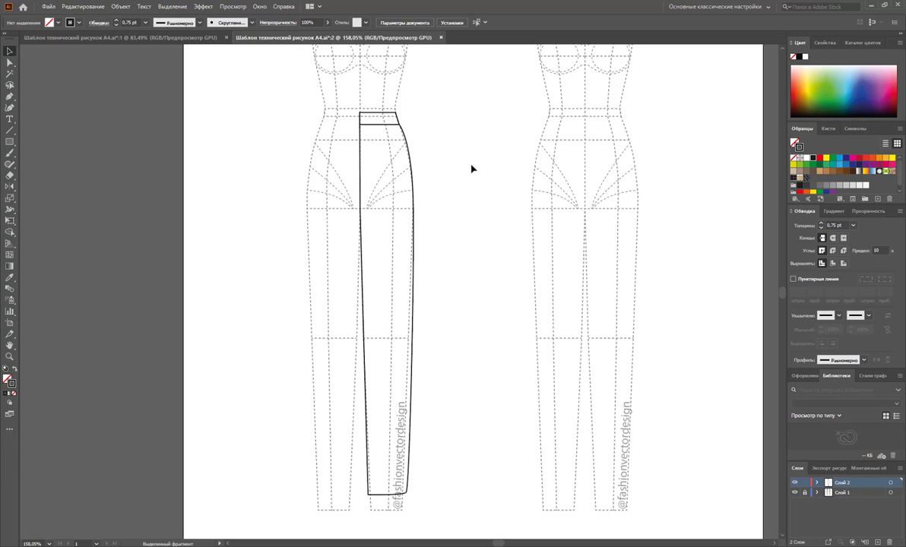
{"action": "left_click", "coordinate": [10, 96]}
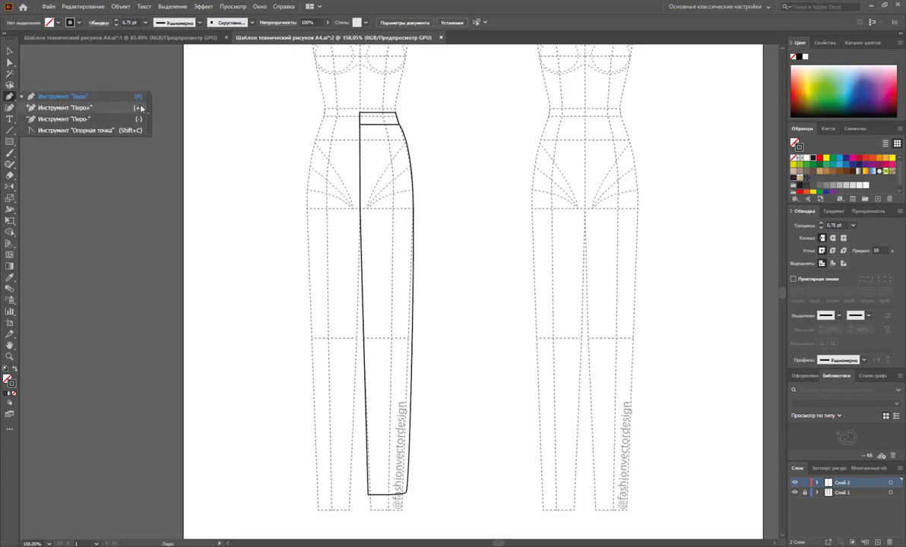
Tear off the pen tools flyout and round the hem's bottom-left corner with the Anchor Point tool
{"action": "left_click", "coordinate": [149, 111]}
{"action": "left_click_drag", "start_coordinate": [38, 108], "coordinate": [65, 73]}
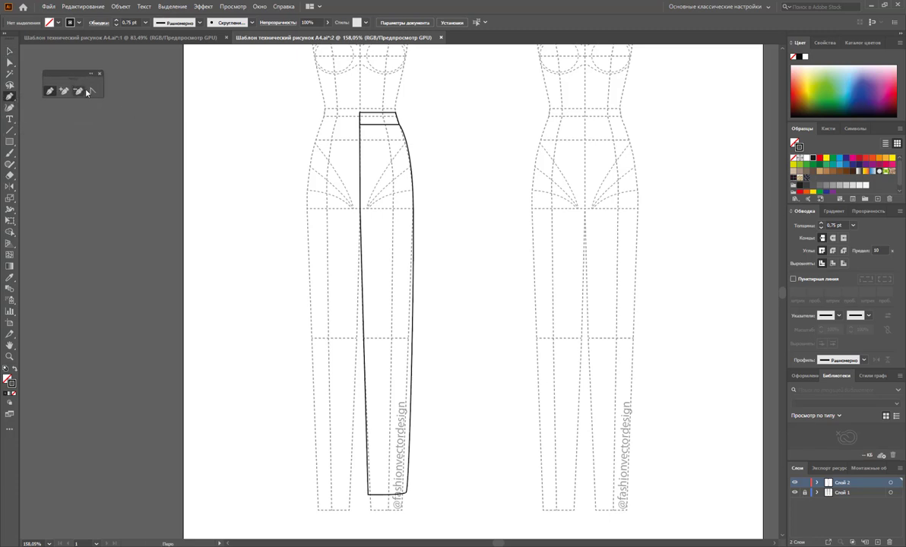
{"action": "left_click", "coordinate": [92, 90]}
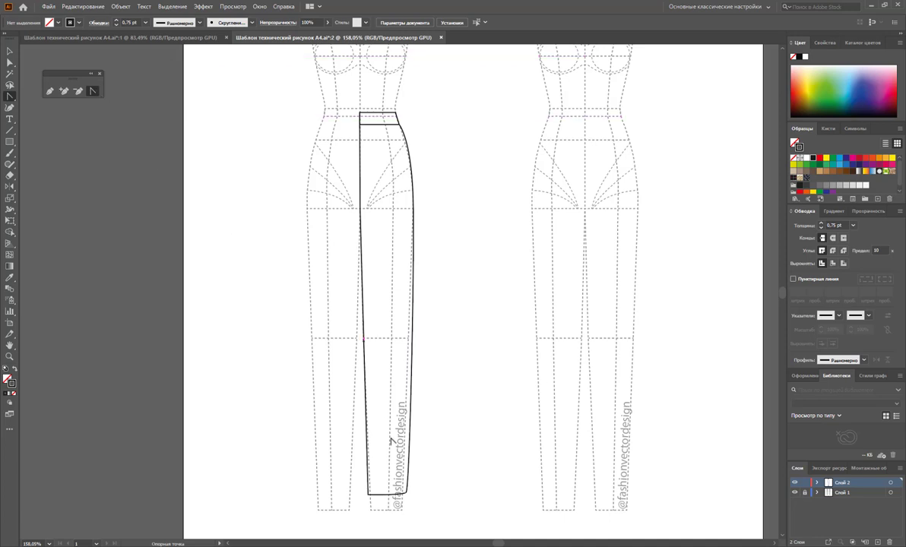
{"action": "left_click_drag", "start_coordinate": [370, 497], "coordinate": [364, 495]}
{"action": "left_click", "coordinate": [8, 61]}
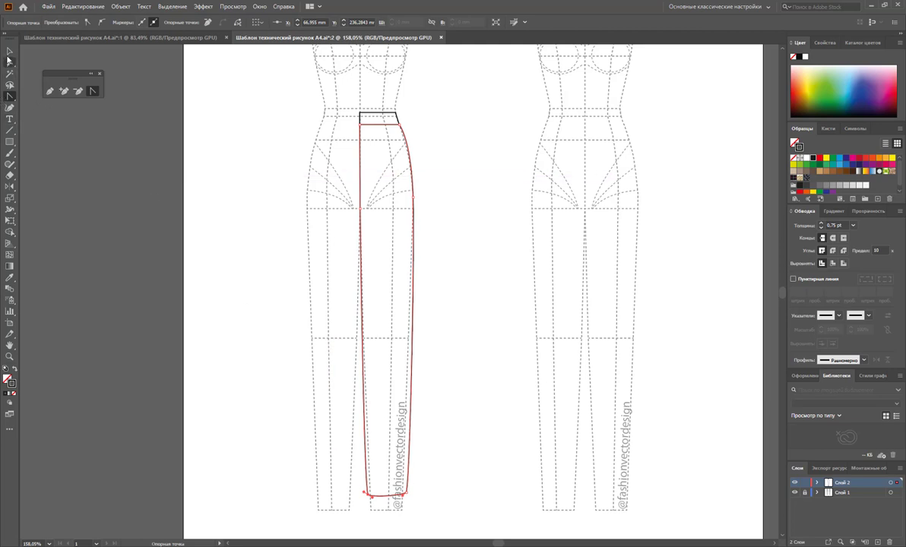
{"action": "left_click", "coordinate": [450, 319]}
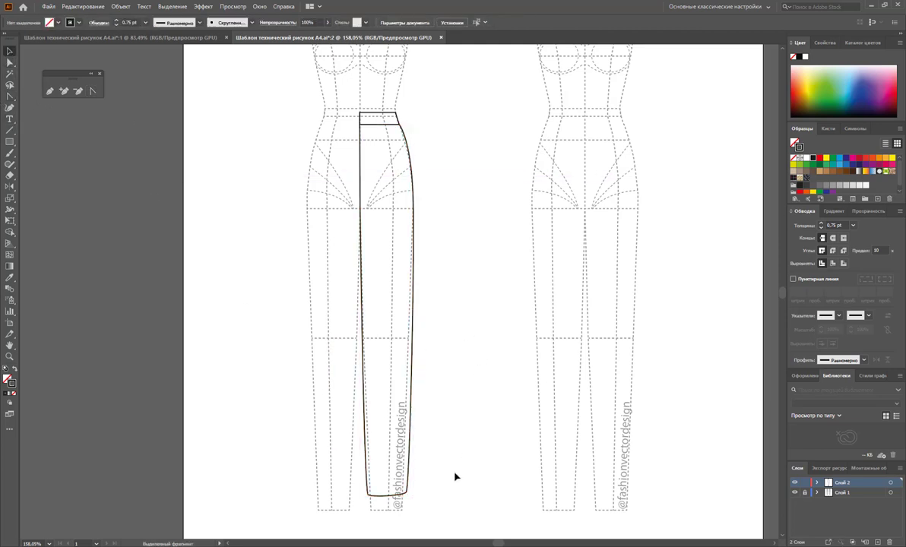
Zoom in on the lower leg and start a cuff path at the hem's lower-left corner
{"action": "left_click", "coordinate": [9, 357]}
{"action": "scroll", "coordinate": [520, 422], "scroll_direction": "down", "scroll_amount": 1}
{"action": "left_click_drag", "start_coordinate": [405, 456], "coordinate": [507, 513]}
{"action": "left_click", "coordinate": [441, 390]}
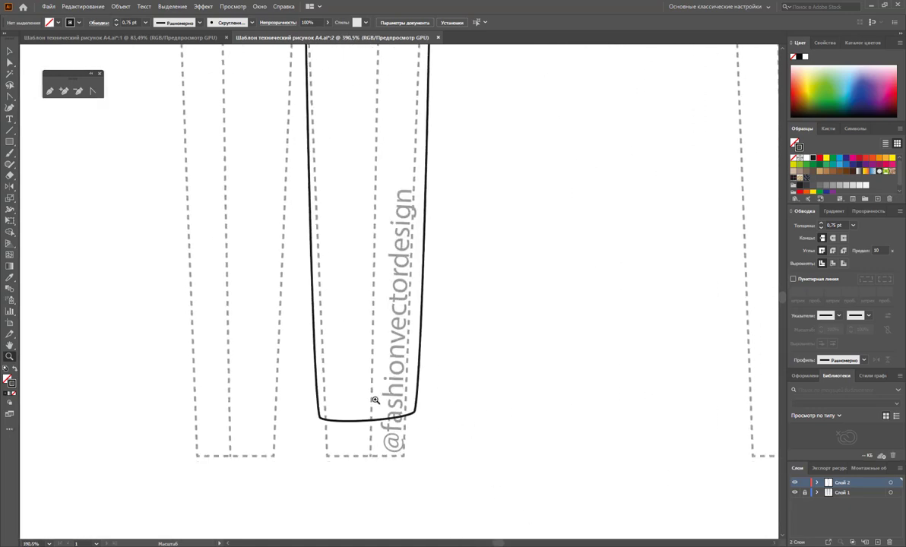
{"action": "left_click", "coordinate": [471, 457]}
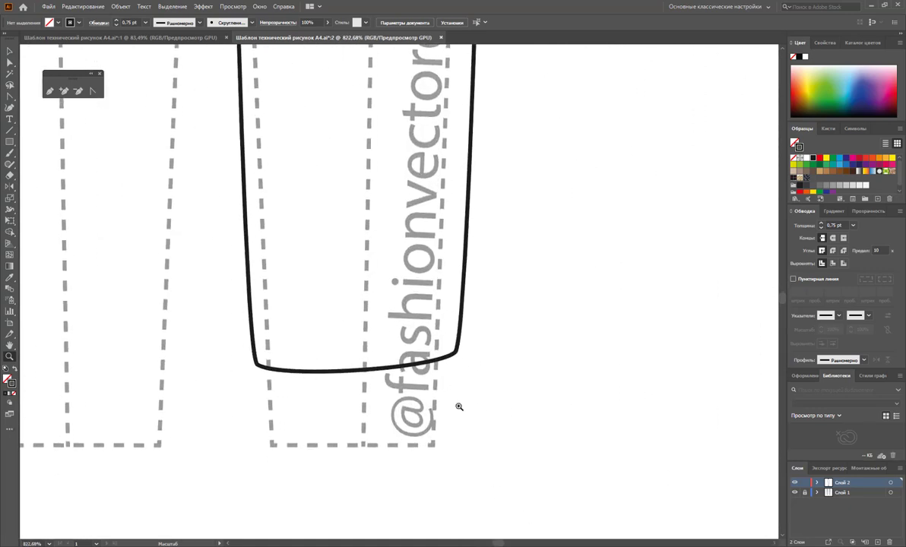
{"action": "left_click", "coordinate": [48, 92]}
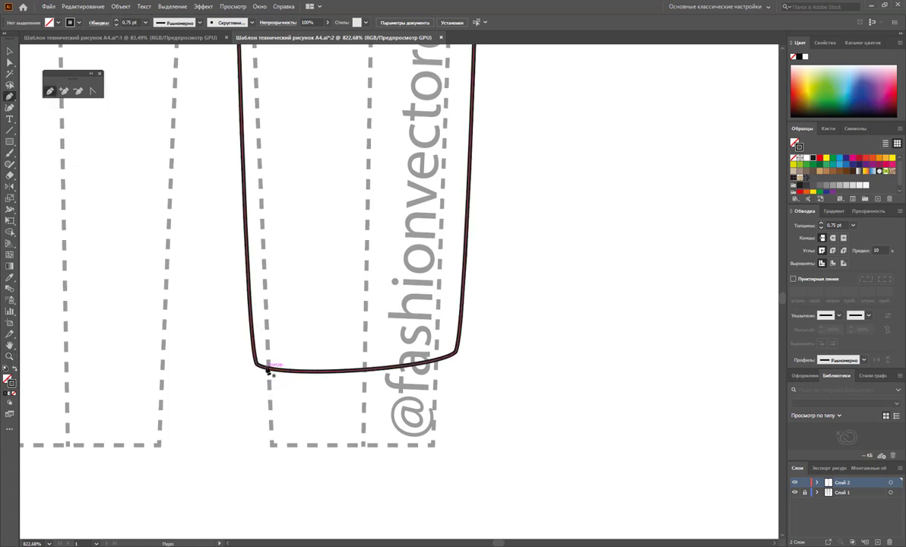
{"action": "left_click", "coordinate": [265, 369]}
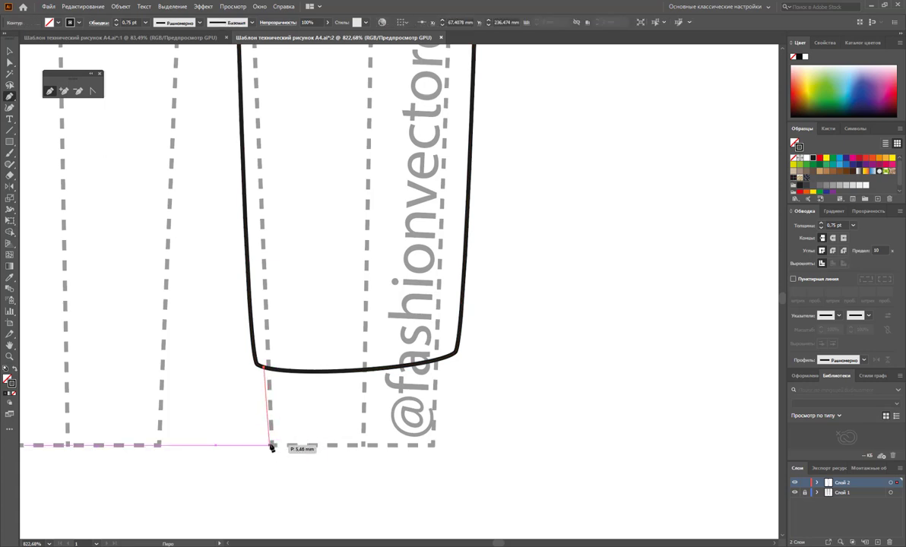
Complete the cuff outline down to the ankle line, across, and back along the hem
{"action": "left_click", "coordinate": [272, 444]}
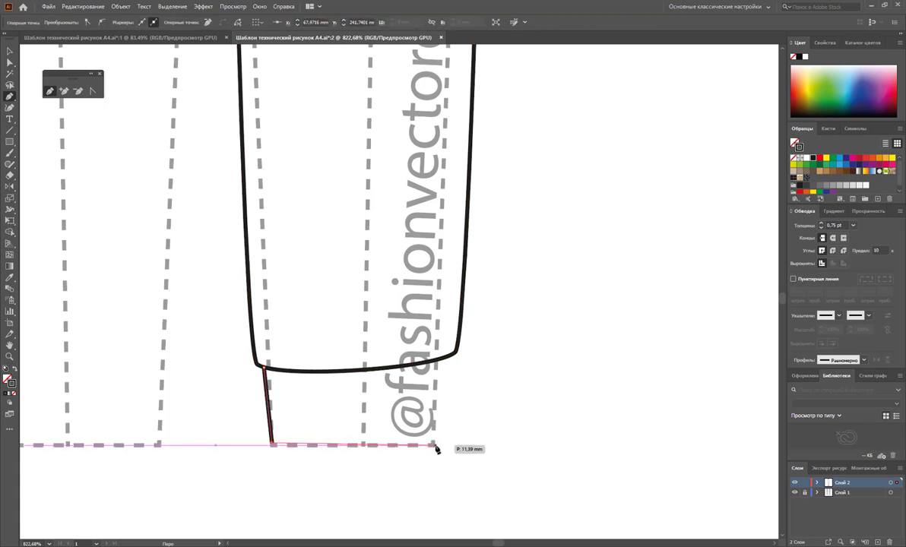
{"action": "left_click", "coordinate": [436, 446]}
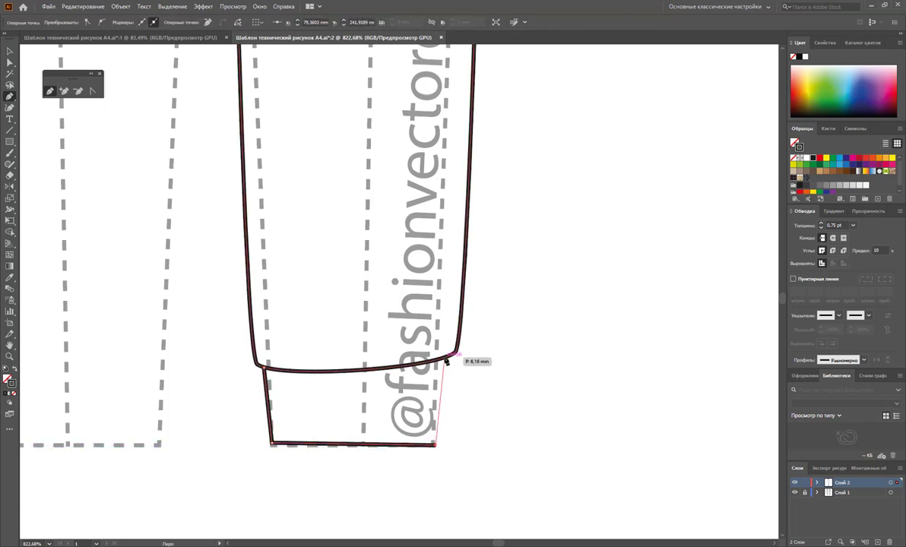
{"action": "left_click", "coordinate": [445, 357]}
{"action": "left_click", "coordinate": [365, 371]}
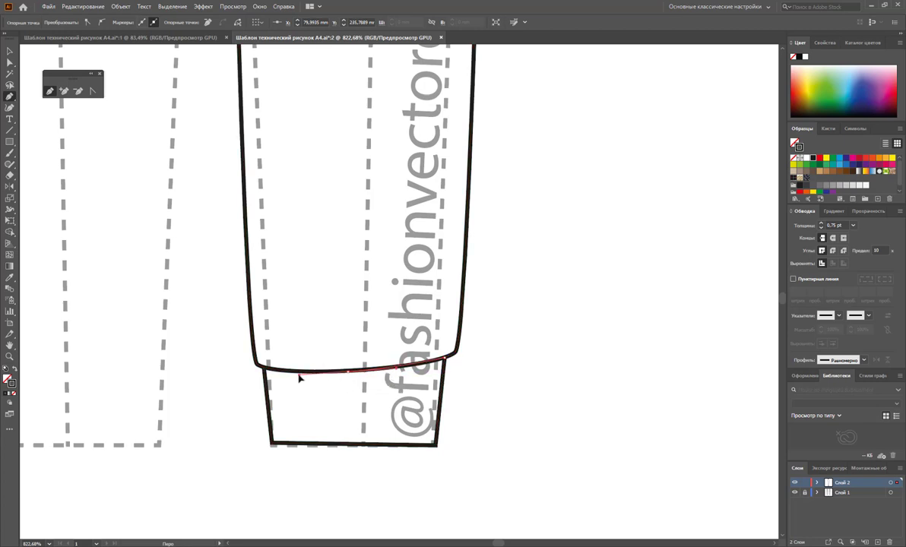
{"action": "left_click", "coordinate": [275, 371], "text": "ctrl"}
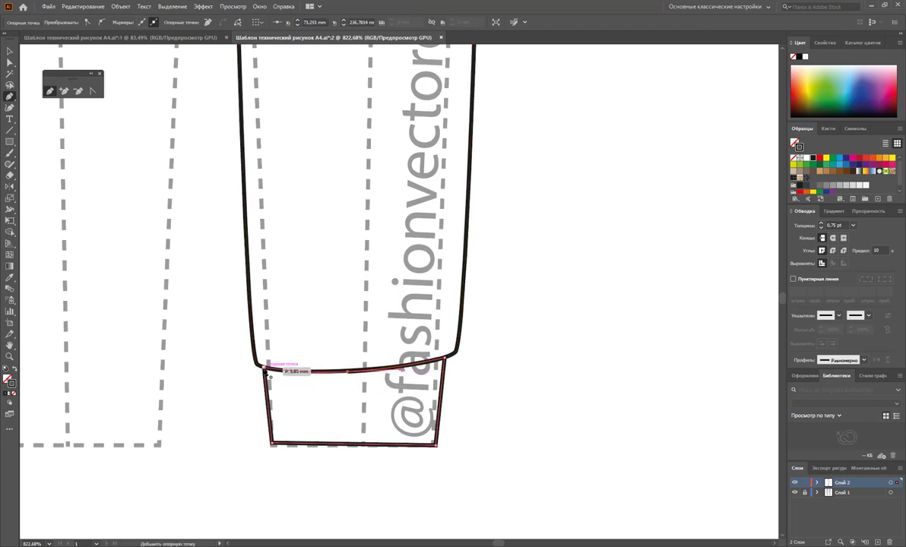
{"action": "left_click", "coordinate": [264, 367]}
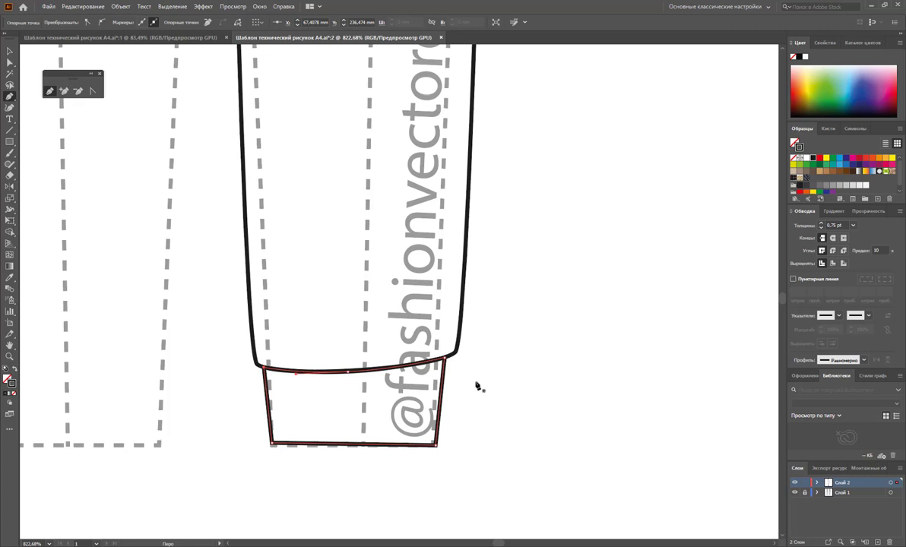
{"action": "scroll", "coordinate": [487, 381], "scroll_direction": "up", "scroll_amount": 1}
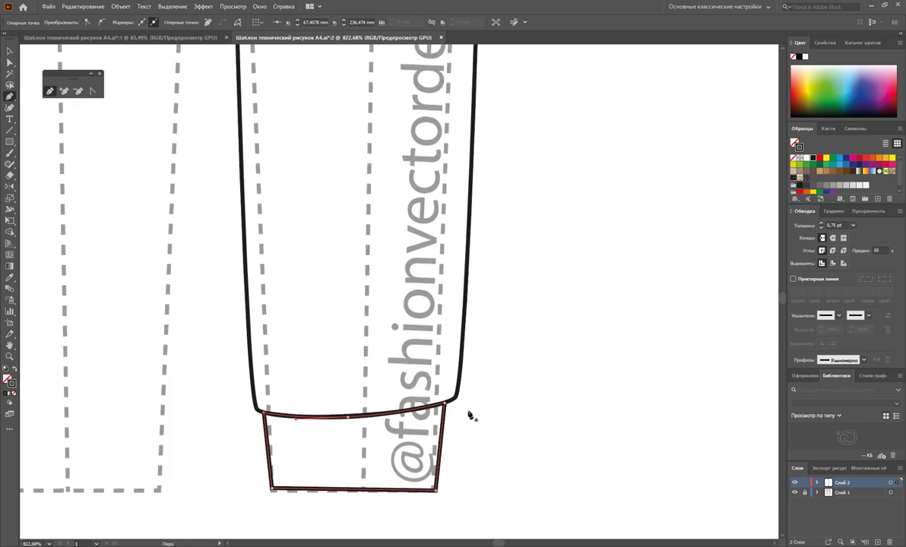
{"action": "key", "text": "v"}
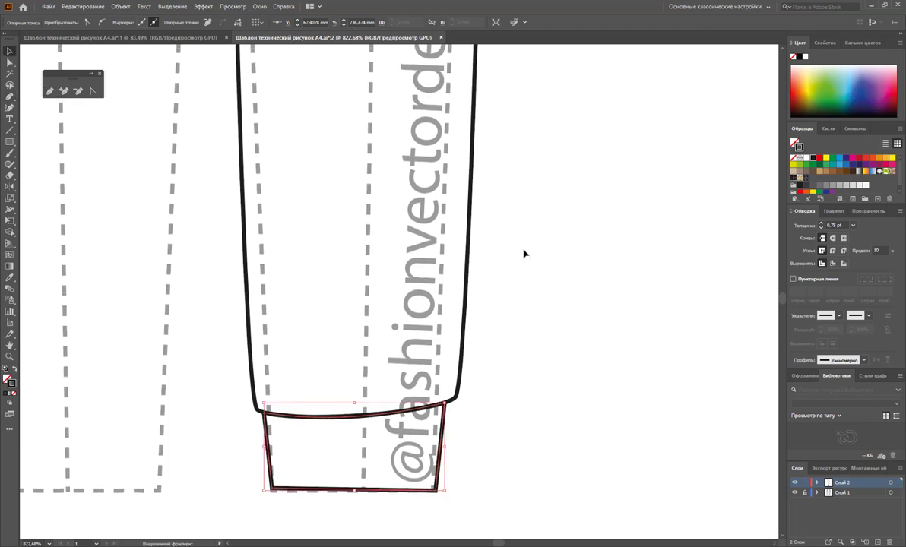
{"action": "left_click", "coordinate": [428, 238]}
Zoom to the hip and draw a curved pocket line from under the waistband to the side seam
{"action": "key", "text": "z"}
{"action": "left_click", "coordinate": [402, 215], "text": "alt"}
{"action": "left_click", "coordinate": [427, 169], "text": "alt"}
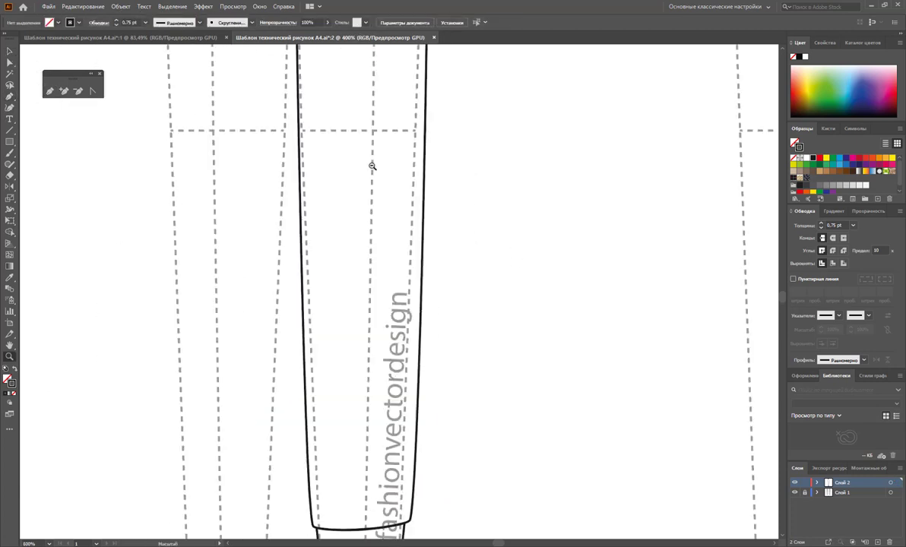
{"action": "left_click", "coordinate": [418, 172], "text": "alt"}
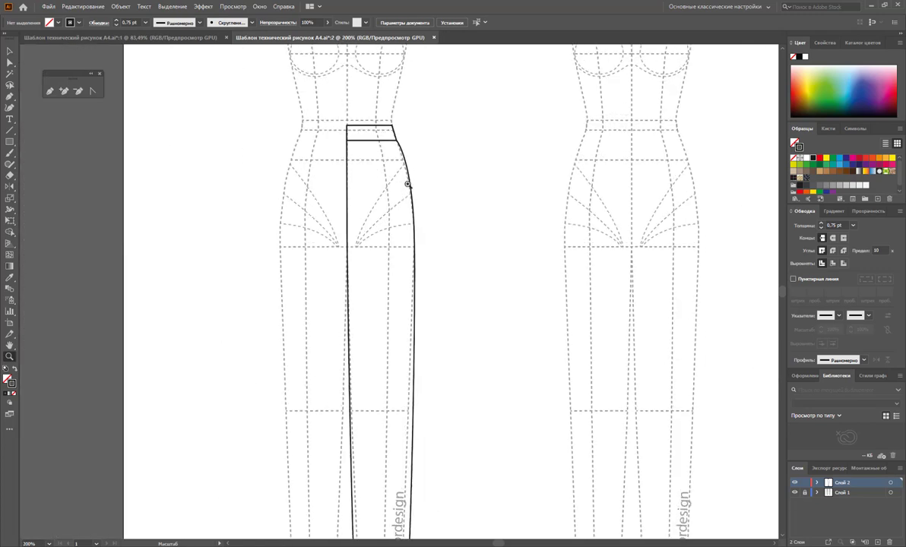
{"action": "left_click_drag", "start_coordinate": [404, 172], "coordinate": [517, 263]}
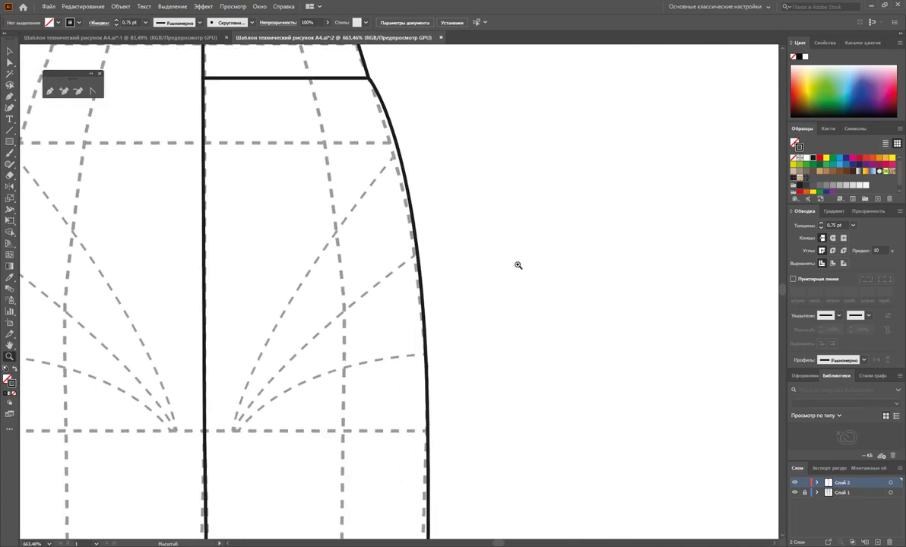
{"action": "left_click", "coordinate": [51, 91]}
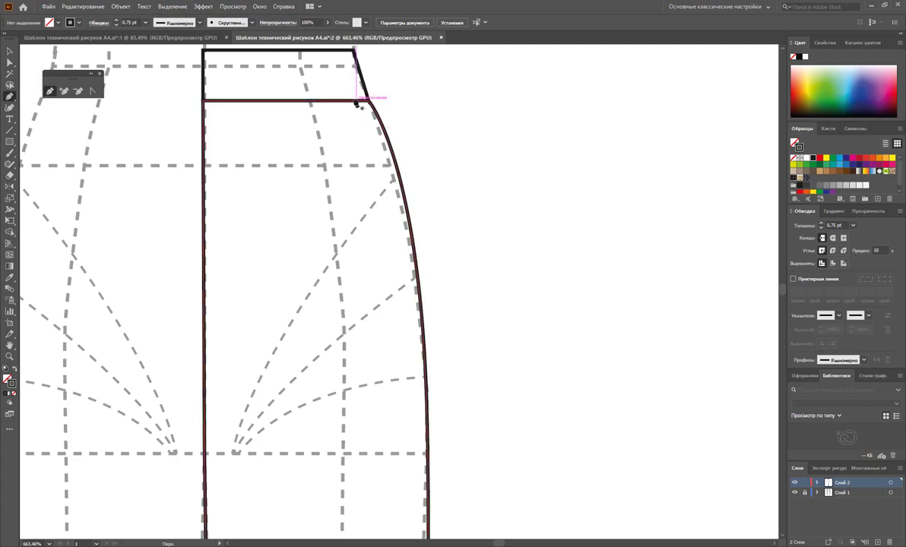
{"action": "left_click", "coordinate": [354, 101]}
{"action": "mouse_move", "coordinate": [414, 262]}
{"action": "left_mouse_down"}
{"action": "mouse_move", "coordinate": [451, 307]}
{"action": "mouse_move", "coordinate": [466, 345]}
{"action": "left_mouse_up"}
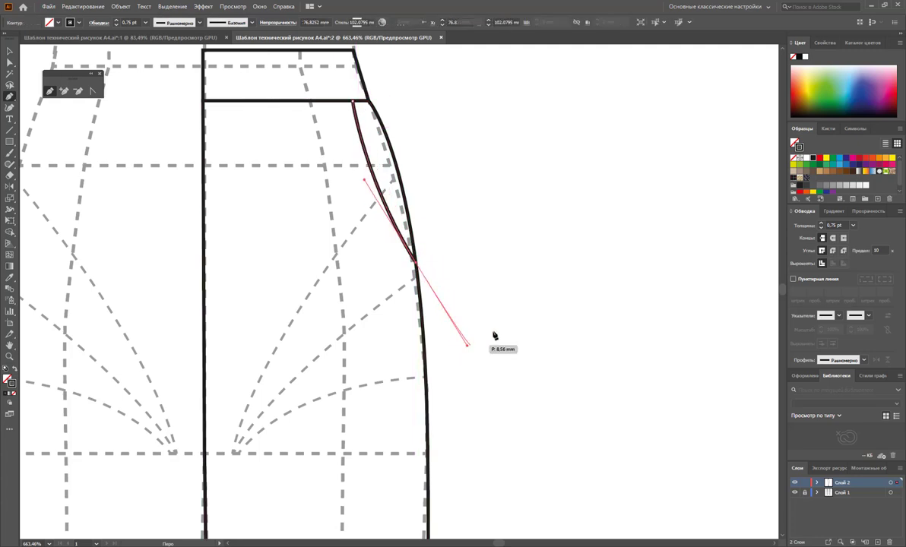
{"action": "left_click", "coordinate": [354, 101]}
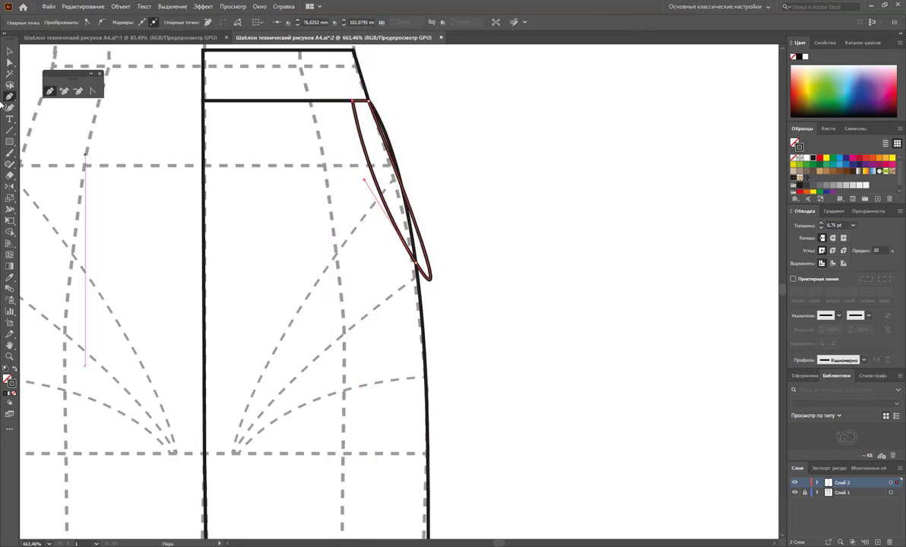
Adjust the pocket's lower anchor handle so the curve hugs the side seam
{"action": "left_click", "coordinate": [9, 63]}
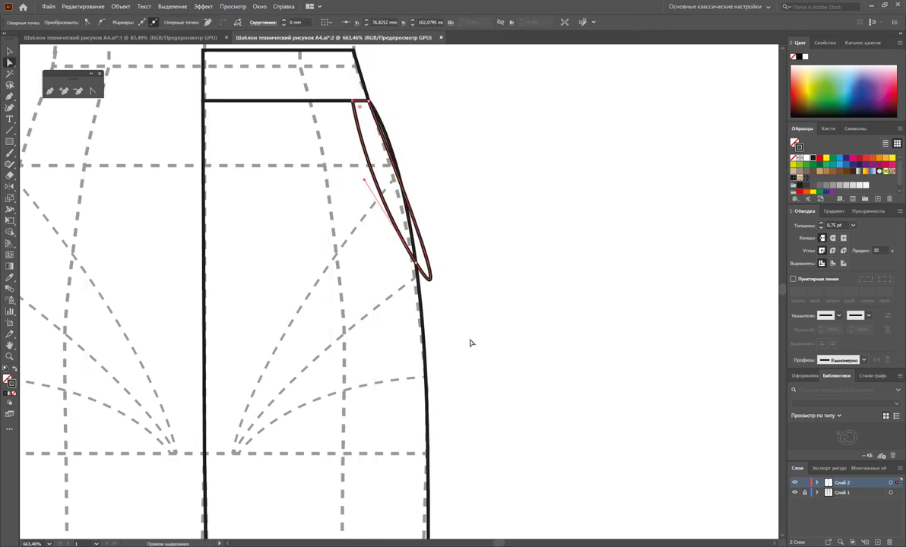
{"action": "left_click", "coordinate": [416, 262]}
{"action": "left_click", "coordinate": [93, 90]}
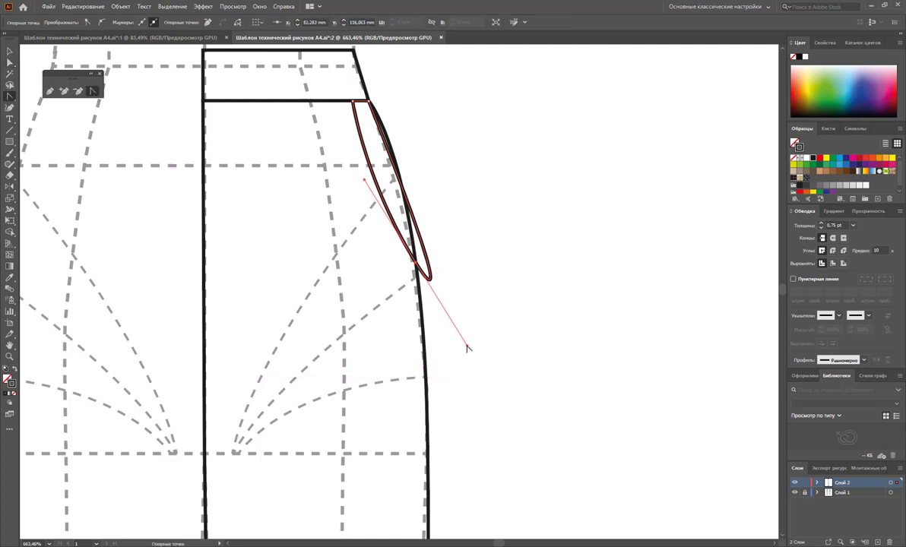
{"action": "left_click_drag", "start_coordinate": [469, 348], "coordinate": [398, 140]}
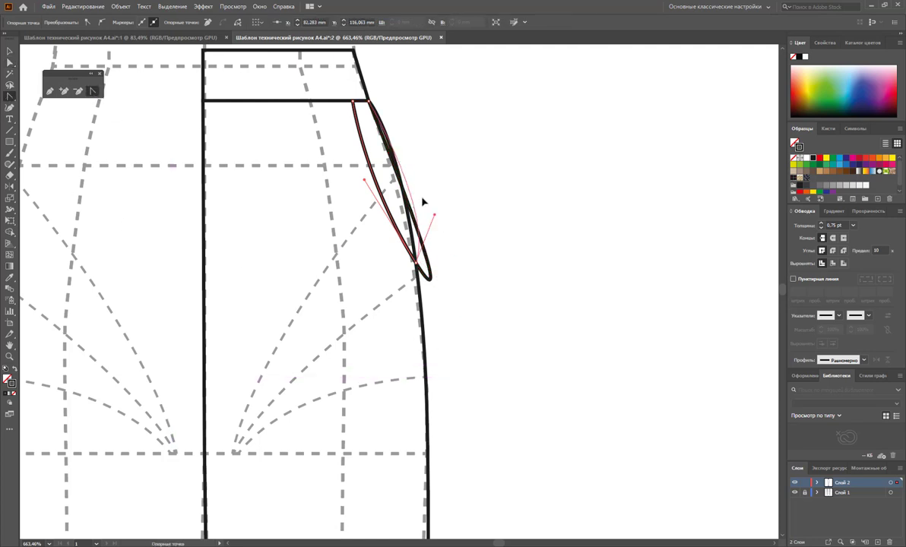
{"action": "left_click", "coordinate": [11, 50]}
{"action": "left_click", "coordinate": [456, 143]}
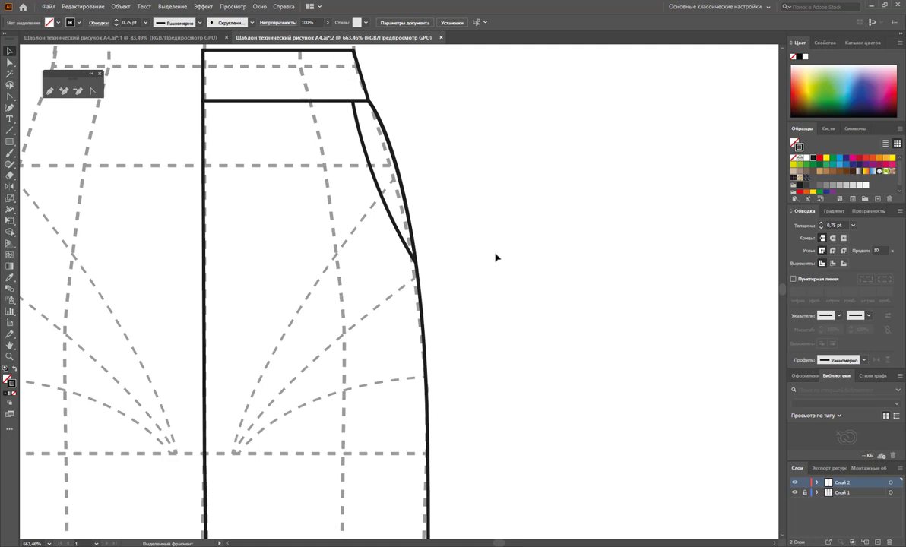
Zoom in on the cuff and tear off the Line Segment flyout to pick the Arc tool
{"action": "scroll", "coordinate": [471, 220], "scroll_direction": "up", "scroll_amount": 1}
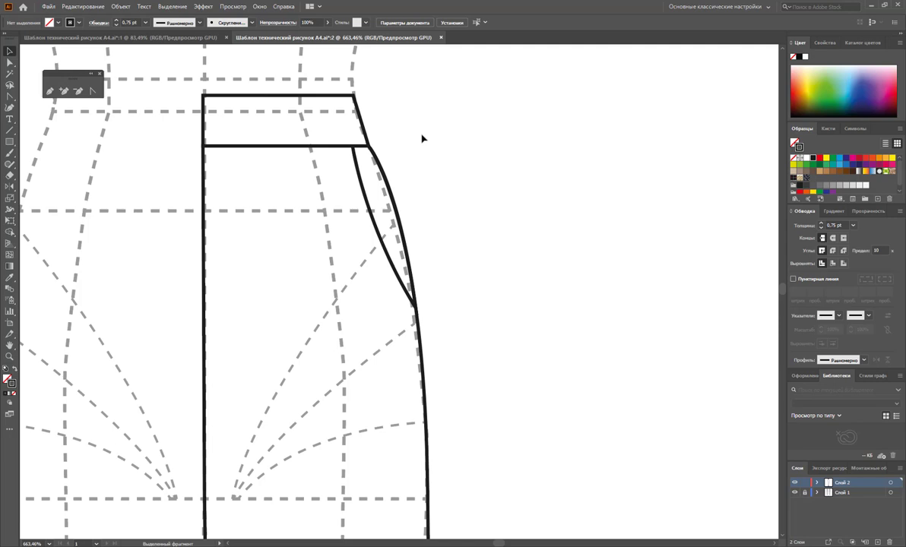
{"action": "scroll", "coordinate": [422, 138], "scroll_direction": "down", "scroll_amount": 4}
{"action": "scroll", "coordinate": [421, 139], "scroll_direction": "down", "scroll_amount": 4}
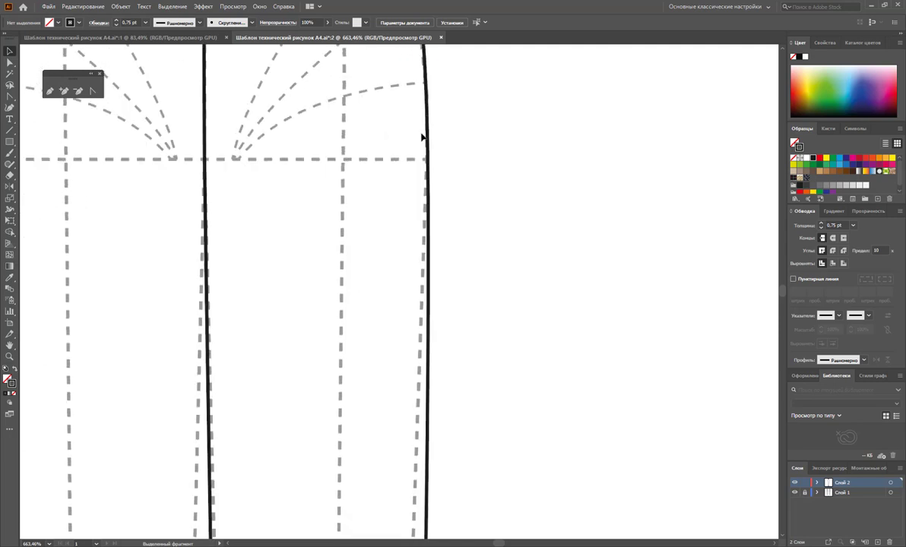
{"action": "scroll", "coordinate": [422, 138], "scroll_direction": "down", "scroll_amount": 2}
{"action": "scroll", "coordinate": [421, 137], "scroll_direction": "down", "scroll_amount": 3}
{"action": "scroll", "coordinate": [421, 131], "scroll_direction": "down", "scroll_amount": 4}
{"action": "scroll", "coordinate": [421, 131], "scroll_direction": "down", "scroll_amount": 4}
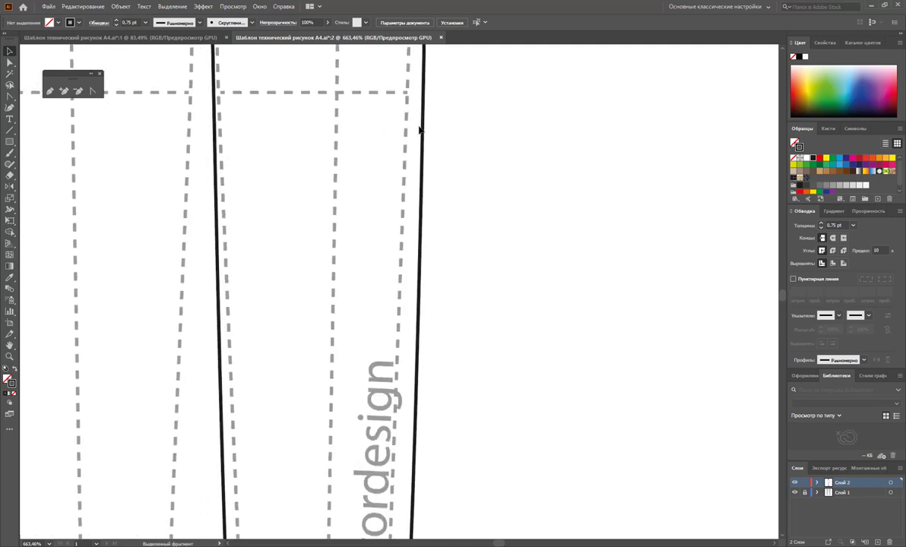
{"action": "scroll", "coordinate": [420, 131], "scroll_direction": "down", "scroll_amount": 1}
{"action": "scroll", "coordinate": [421, 130], "scroll_direction": "down", "scroll_amount": 5}
{"action": "scroll", "coordinate": [420, 131], "scroll_direction": "down", "scroll_amount": 5}
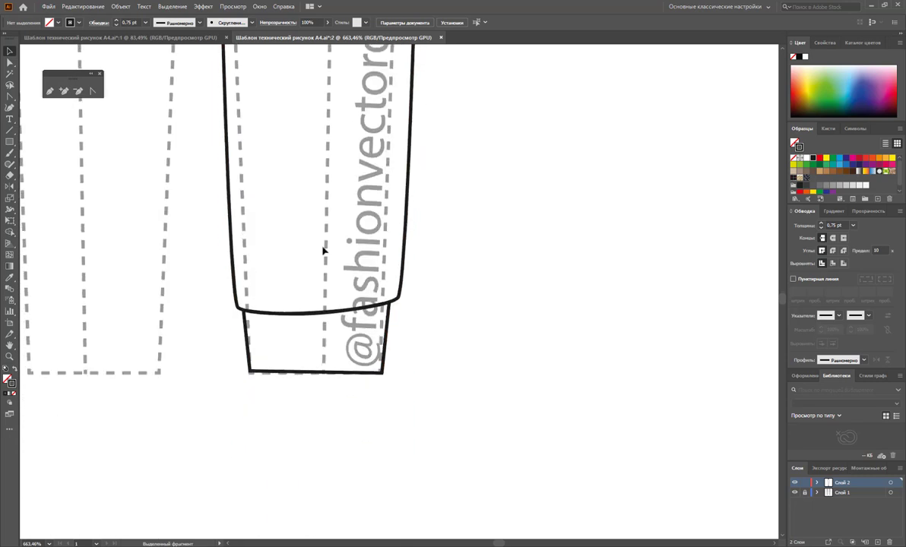
{"action": "left_click", "coordinate": [10, 357]}
{"action": "mouse_move", "coordinate": [293, 358]}
{"action": "left_mouse_down"}
{"action": "mouse_move", "coordinate": [371, 378]}
{"action": "mouse_move", "coordinate": [398, 396]}
{"action": "left_mouse_up"}
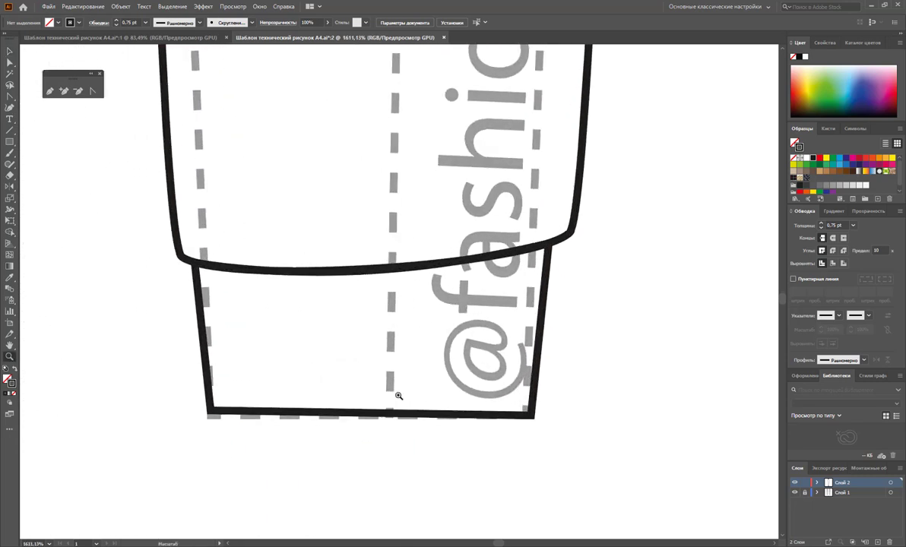
{"action": "left_click", "coordinate": [49, 90]}
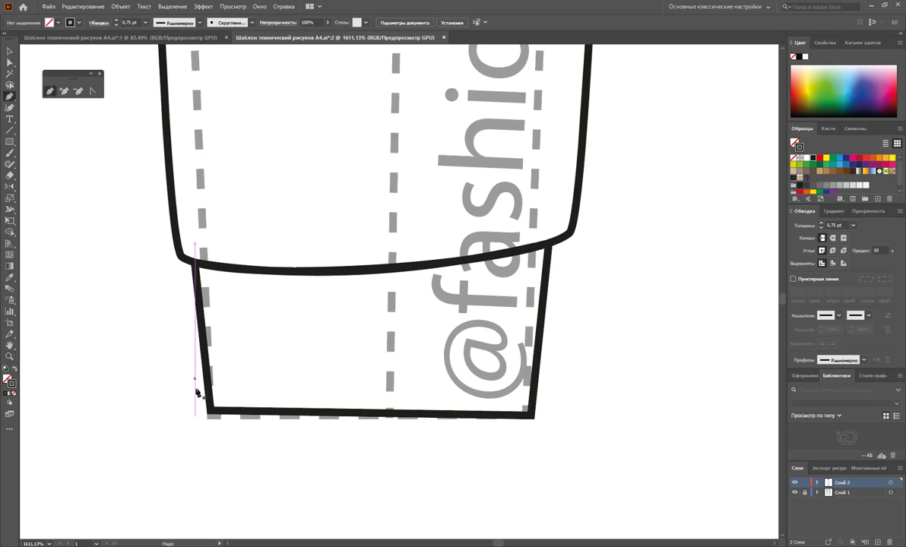
{"action": "left_click", "coordinate": [9, 130]}
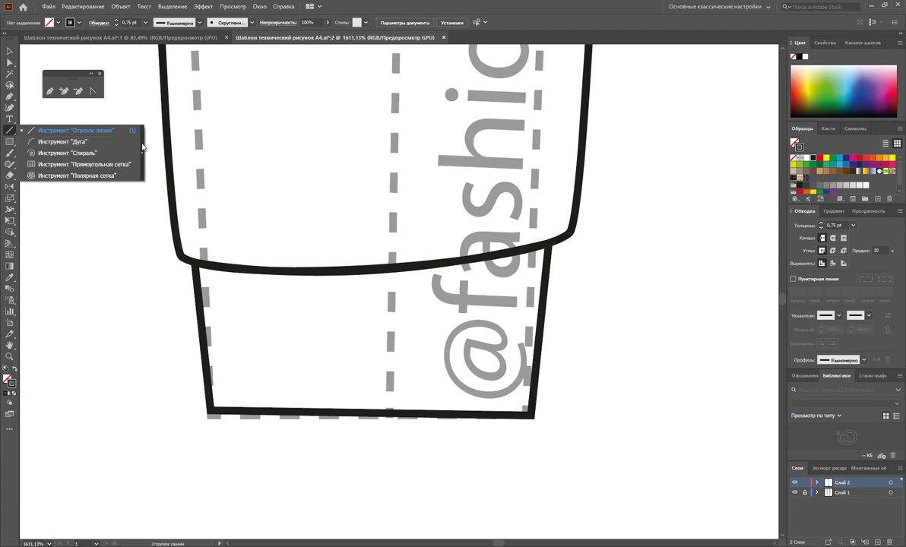
{"action": "left_click", "coordinate": [141, 152]}
{"action": "left_click_drag", "start_coordinate": [63, 127], "coordinate": [71, 107]}
{"action": "left_click", "coordinate": [55, 134]}
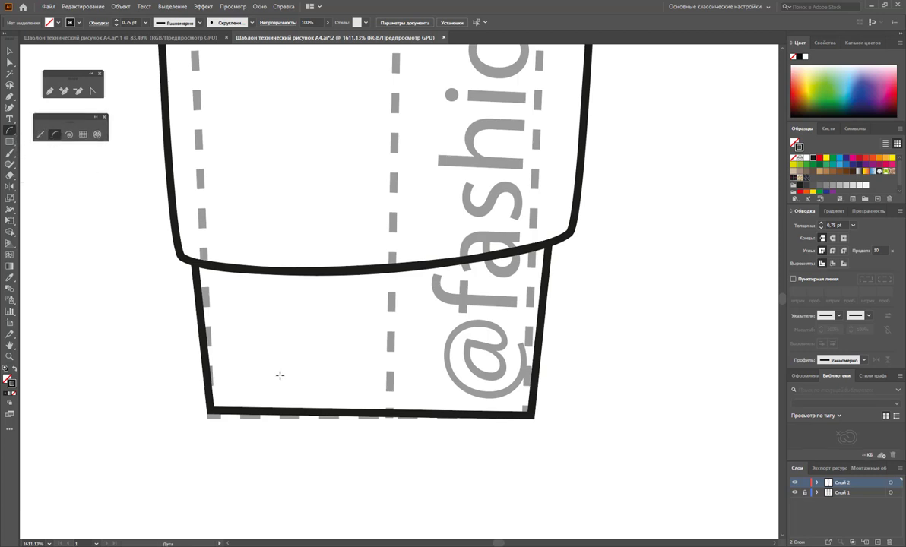
Drag about a dozen arc gather lines across the cuff, from its left edge to its right
{"action": "left_click_drag", "start_coordinate": [272, 408], "coordinate": [275, 339]}
{"action": "left_click_drag", "start_coordinate": [323, 409], "coordinate": [312, 340]}
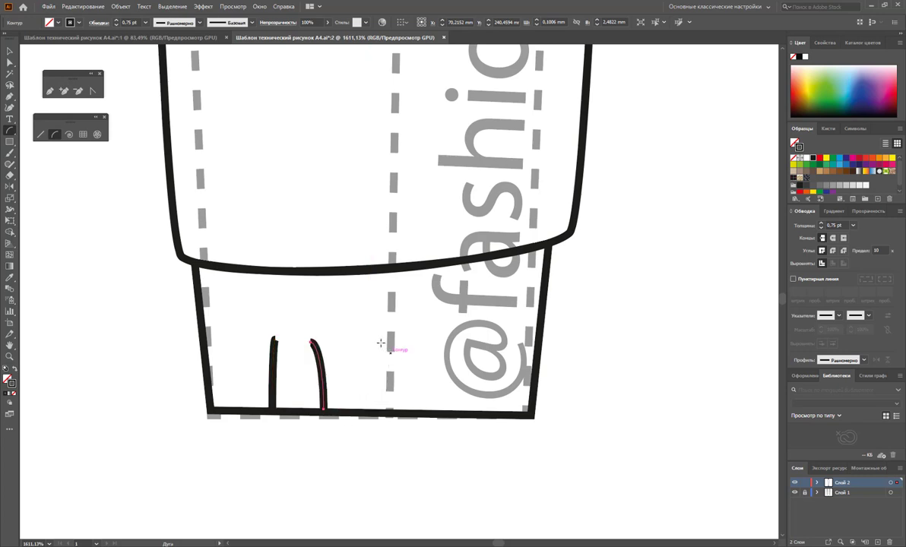
{"action": "left_click_drag", "start_coordinate": [380, 344], "coordinate": [399, 411]}
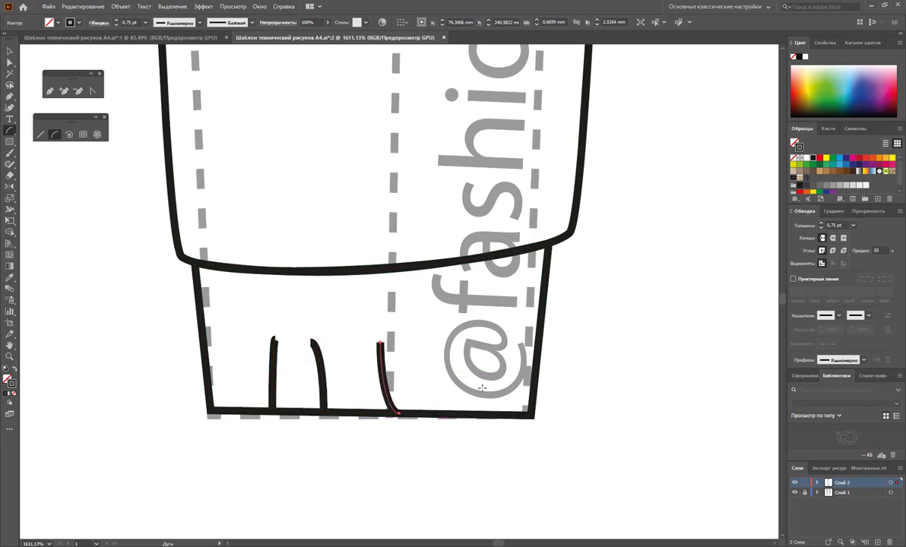
{"action": "left_click_drag", "start_coordinate": [483, 364], "coordinate": [396, 414]}
{"action": "left_click_drag", "start_coordinate": [429, 348], "coordinate": [438, 414]}
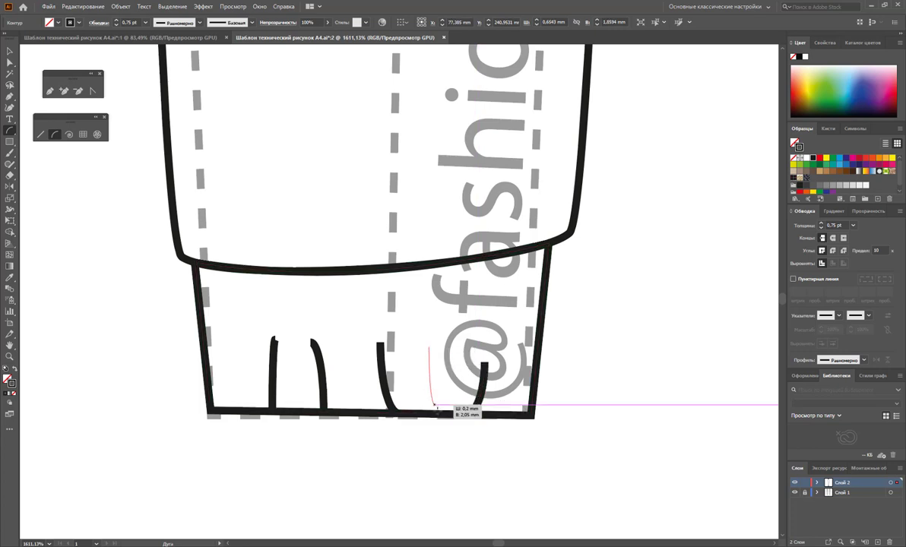
{"action": "left_click_drag", "start_coordinate": [228, 320], "coordinate": [241, 410]}
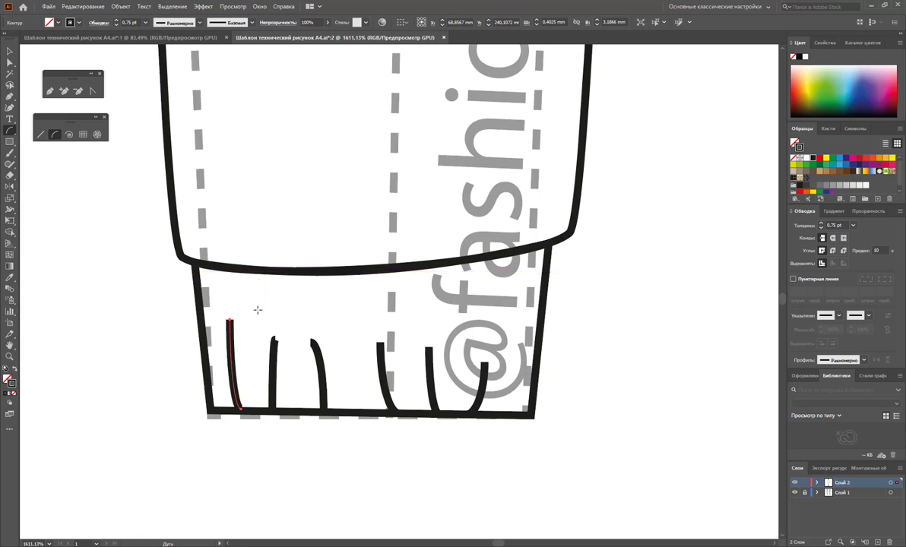
{"action": "mouse_move", "coordinate": [251, 342]}
{"action": "left_mouse_down"}
{"action": "mouse_move", "coordinate": [249, 270]}
{"action": "mouse_move", "coordinate": [287, 275]}
{"action": "left_mouse_up"}
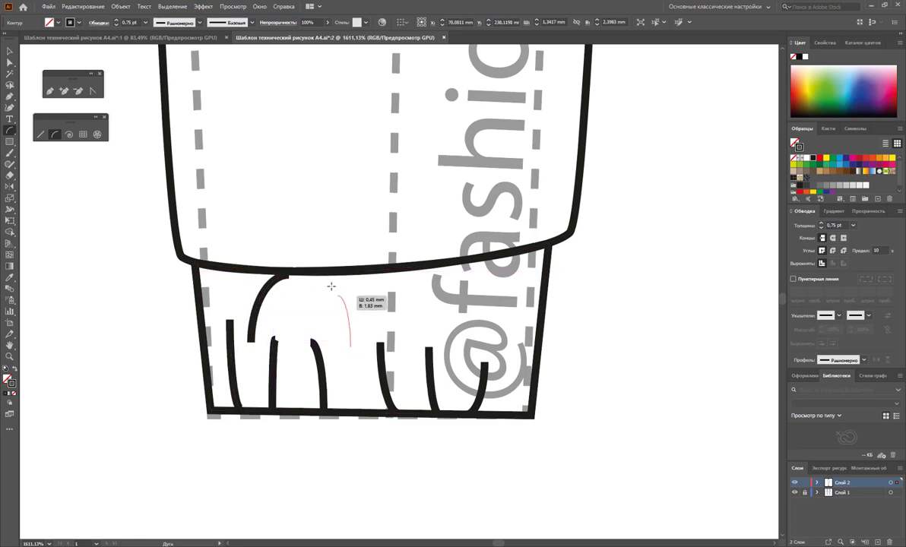
{"action": "left_click_drag", "start_coordinate": [352, 345], "coordinate": [297, 274]}
{"action": "left_click_drag", "start_coordinate": [310, 314], "coordinate": [298, 275]}
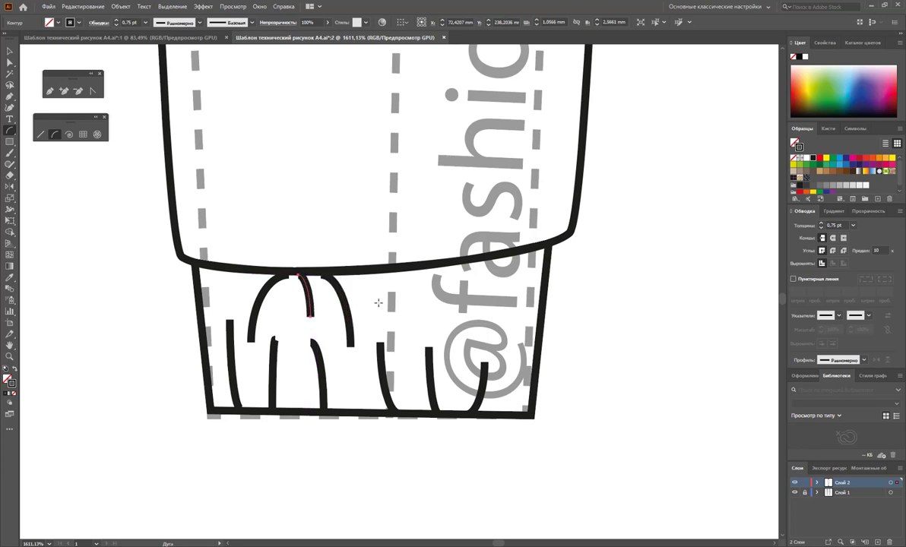
{"action": "left_click_drag", "start_coordinate": [405, 338], "coordinate": [380, 272]}
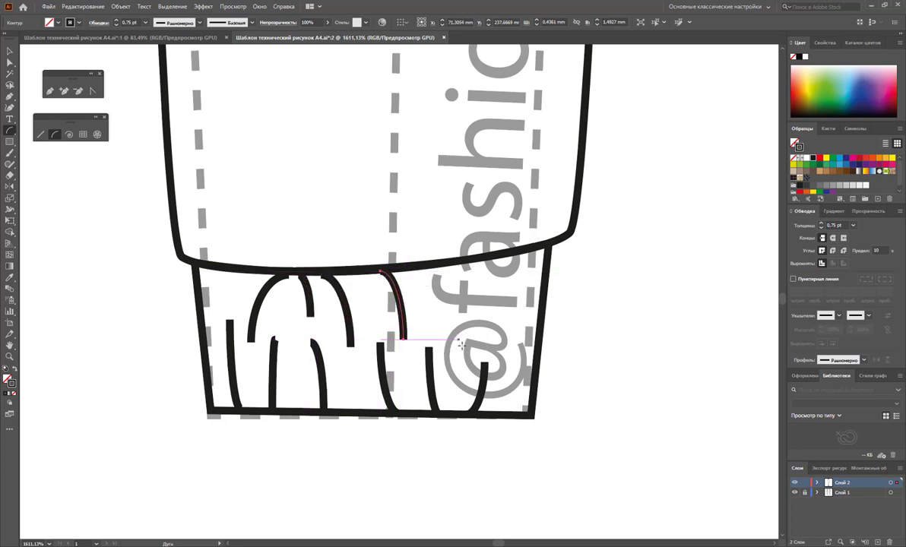
{"action": "mouse_move", "coordinate": [466, 383]}
{"action": "left_mouse_down"}
{"action": "mouse_move", "coordinate": [452, 280]}
{"action": "mouse_move", "coordinate": [435, 267]}
{"action": "left_mouse_up"}
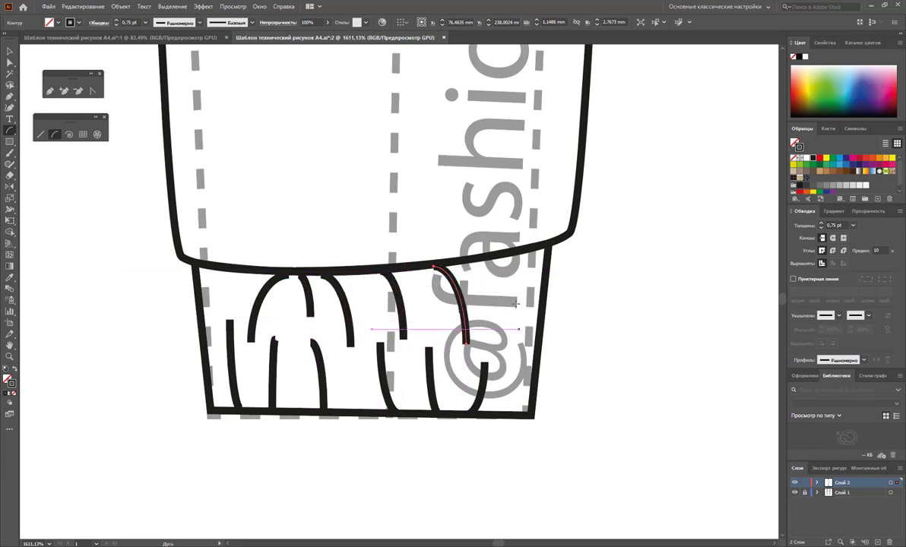
{"action": "left_click_drag", "start_coordinate": [519, 328], "coordinate": [497, 259]}
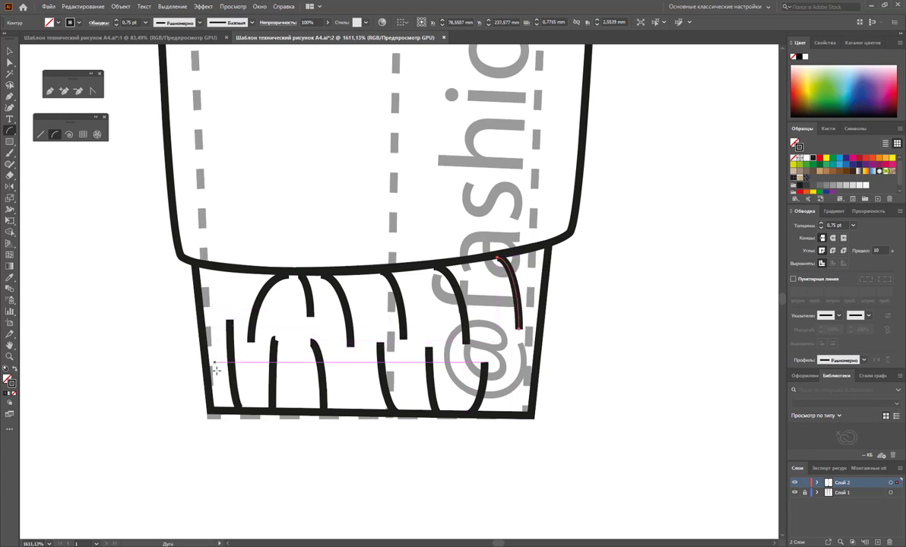
{"action": "left_click_drag", "start_coordinate": [222, 374], "coordinate": [205, 268]}
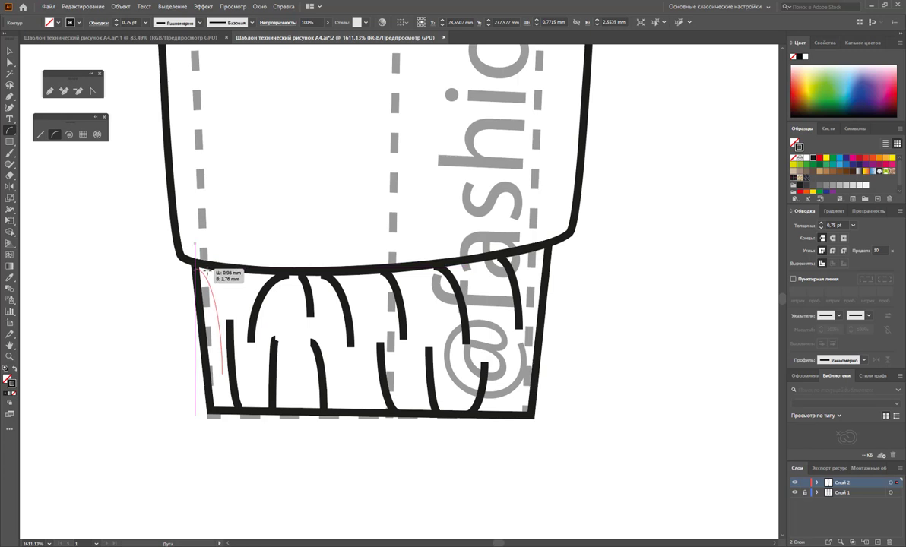
{"action": "left_click_drag", "start_coordinate": [206, 267], "coordinate": [234, 270]}
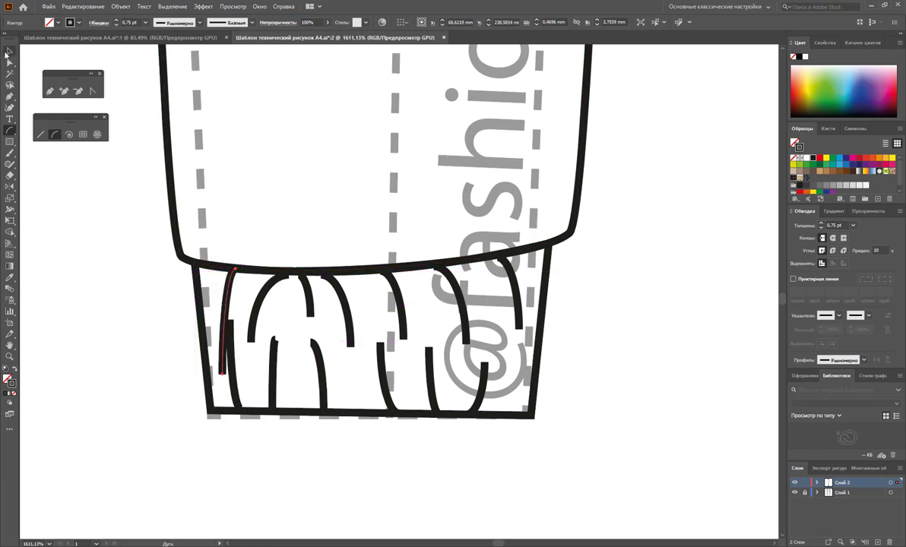
{"action": "left_click", "coordinate": [7, 52]}
Give the cuff fold lines, excluding the outline, a 0.25 pt stroke with a tapered width profile
{"action": "left_click_drag", "start_coordinate": [559, 260], "coordinate": [527, 374]}
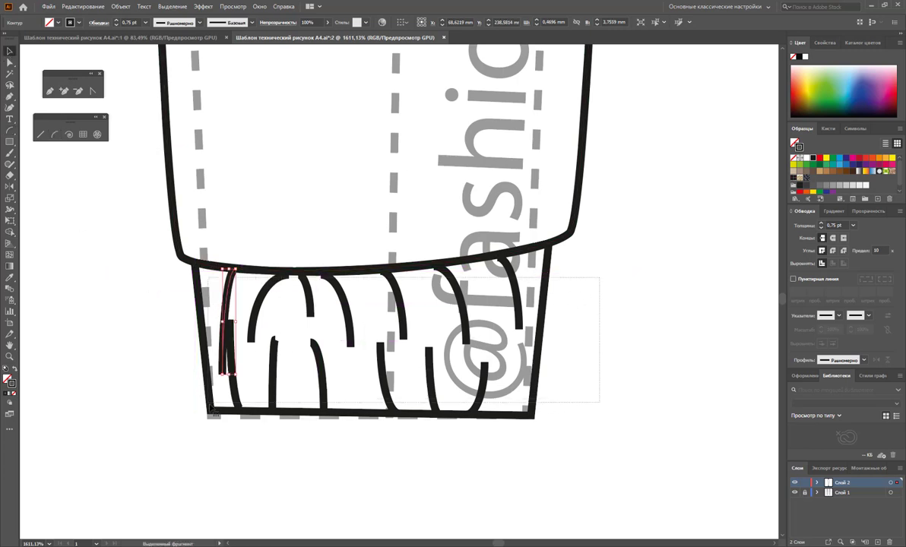
{"action": "left_click", "coordinate": [540, 368], "text": "shift"}
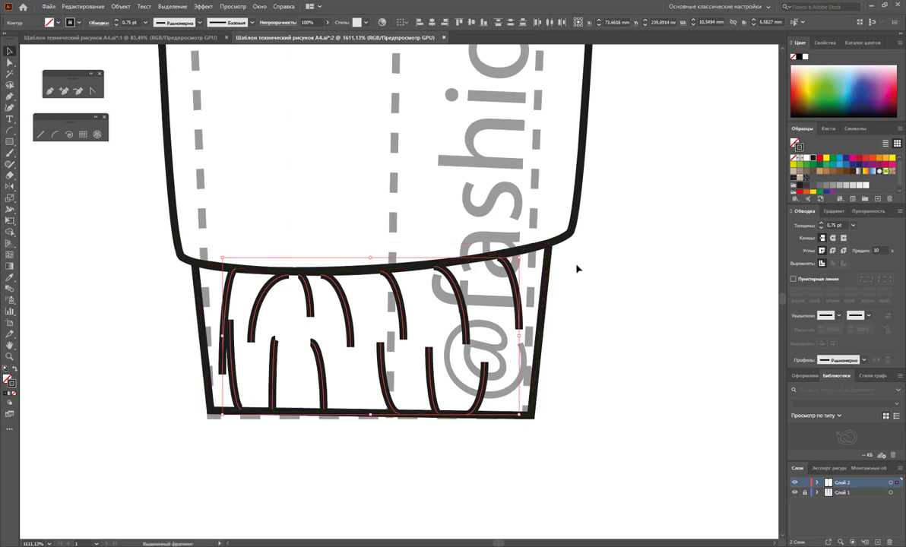
{"action": "left_click", "coordinate": [853, 226]}
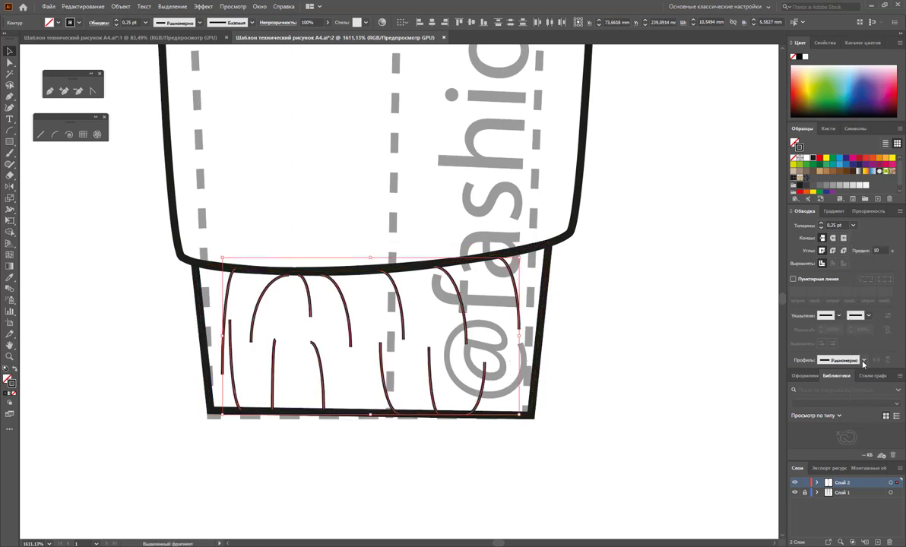
{"action": "left_click", "coordinate": [863, 362]}
{"action": "left_click", "coordinate": [841, 448]}
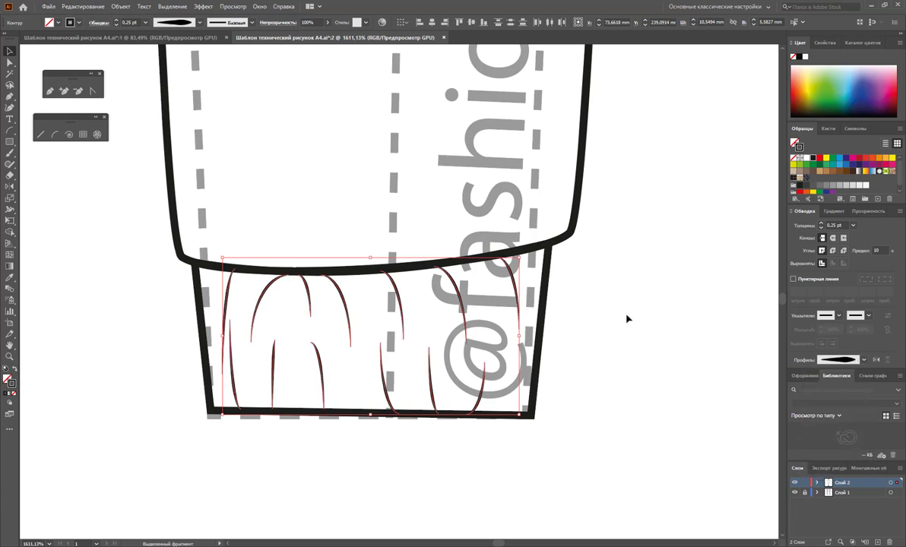
{"action": "left_click", "coordinate": [627, 319]}
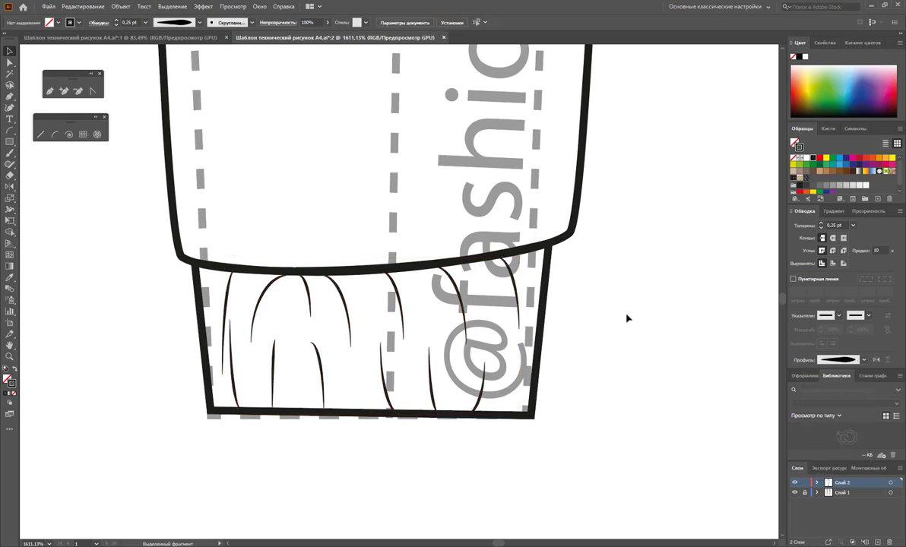
{"action": "left_click", "coordinate": [50, 90]}
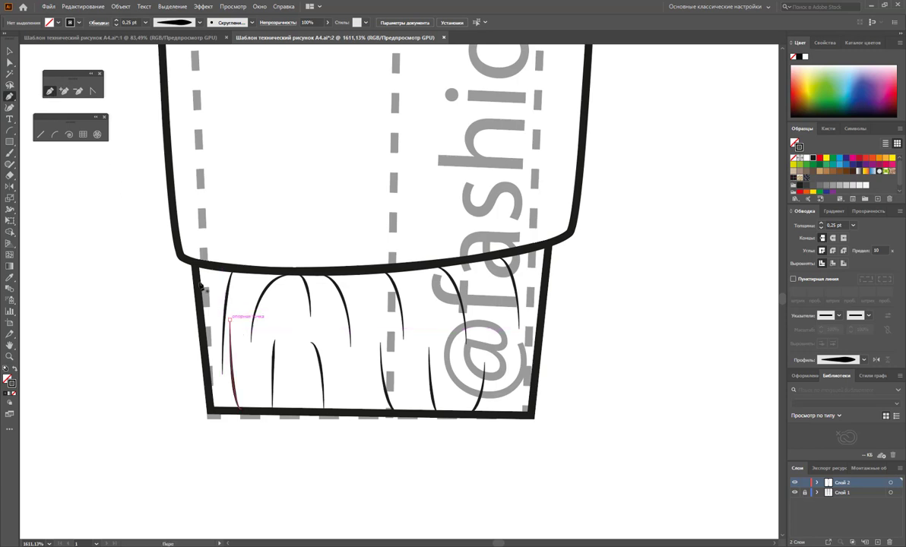
Sketch a closed zigzag shading shape along the top of the cuff, just under its seam
{"action": "mouse_move", "coordinate": [195, 276]}
{"action": "left_mouse_down"}
{"action": "mouse_move", "coordinate": [215, 321]}
{"action": "mouse_move", "coordinate": [344, 312]}
{"action": "mouse_move", "coordinate": [525, 337]}
{"action": "mouse_move", "coordinate": [543, 297]}
{"action": "left_mouse_up"}
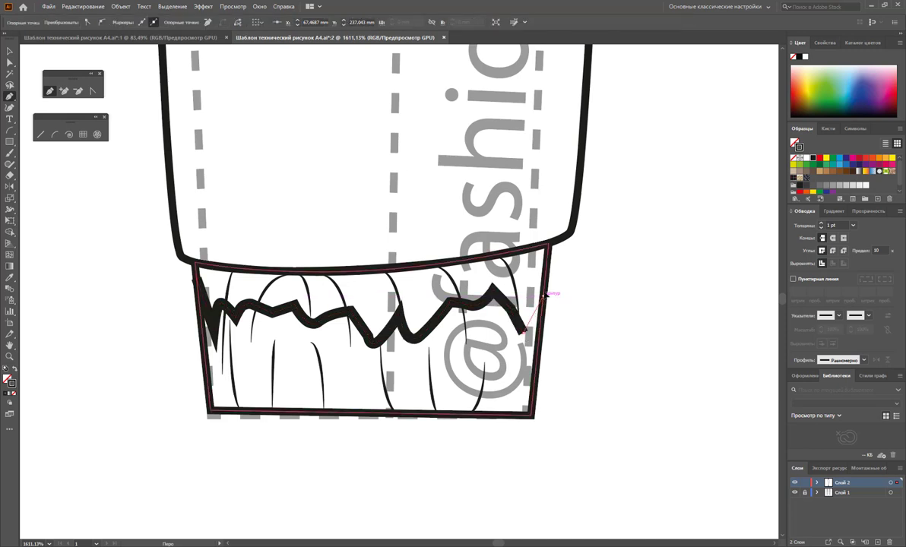
{"action": "mouse_move", "coordinate": [548, 243]}
{"action": "left_mouse_down"}
{"action": "mouse_move", "coordinate": [311, 269]}
{"action": "mouse_move", "coordinate": [194, 262]}
{"action": "mouse_move", "coordinate": [213, 327]}
{"action": "left_mouse_up"}
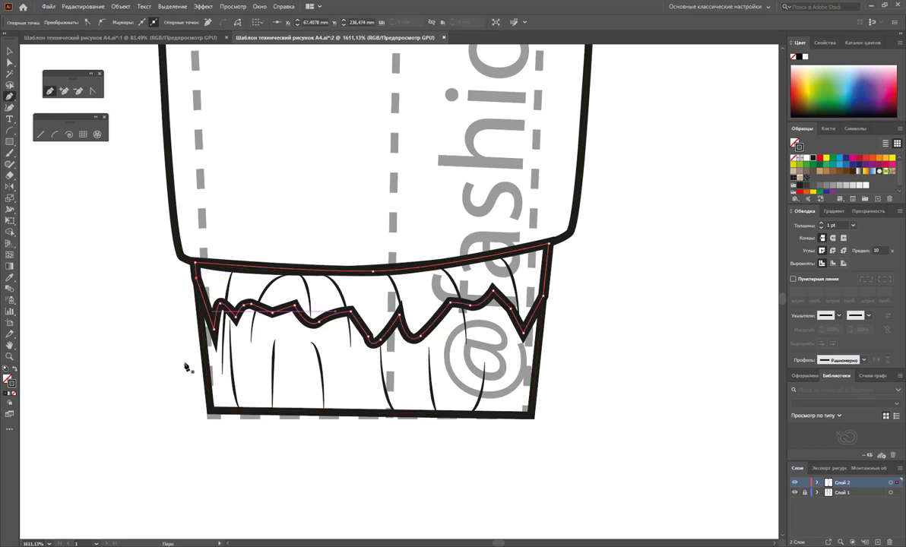
Fill the upper cuff shading solid with no outline, and lower its opacity to light grey
{"action": "left_click", "coordinate": [14, 370]}
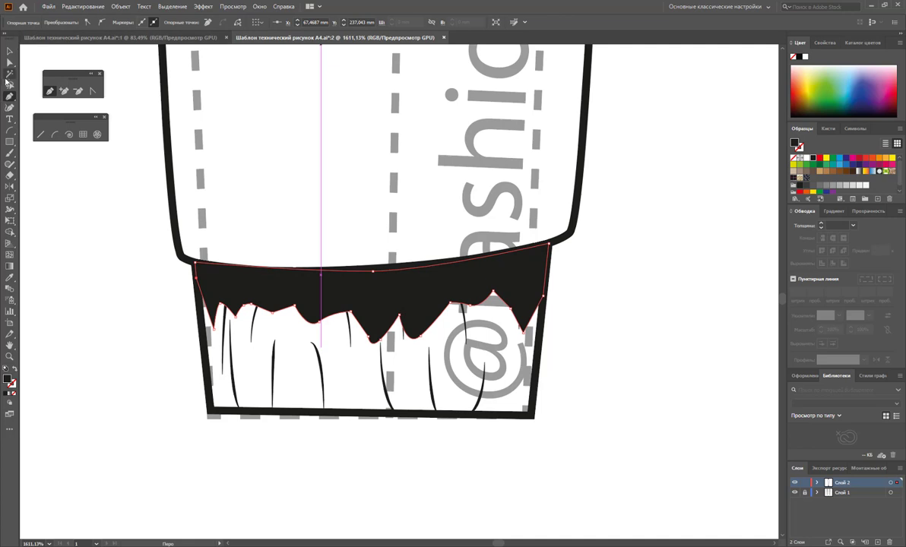
{"action": "left_click", "coordinate": [9, 52]}
{"action": "left_click", "coordinate": [99, 236]}
{"action": "left_click", "coordinate": [376, 297]}
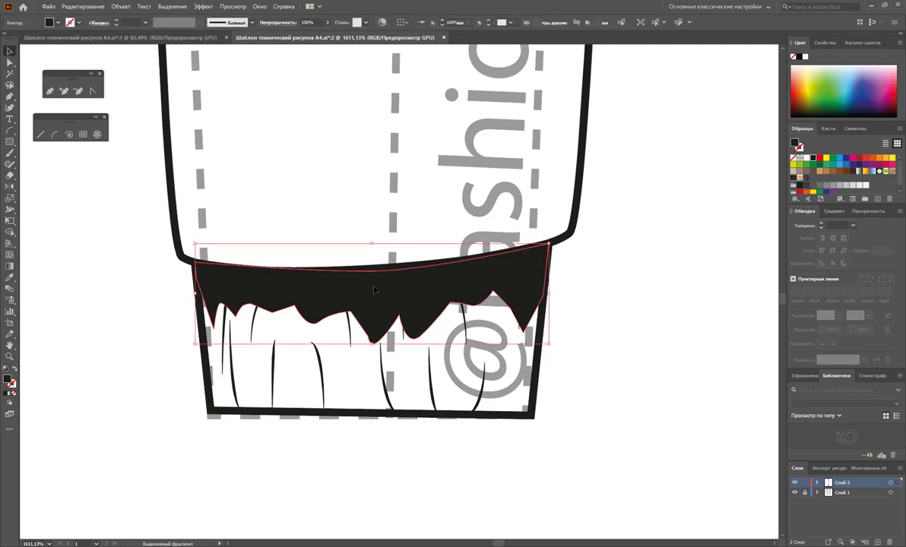
{"action": "left_click", "coordinate": [327, 22]}
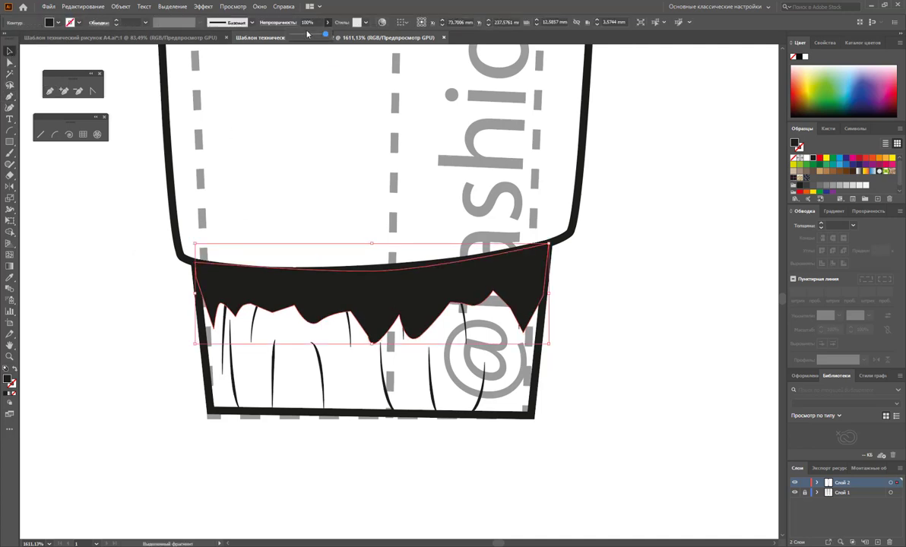
{"action": "left_click", "coordinate": [296, 36]}
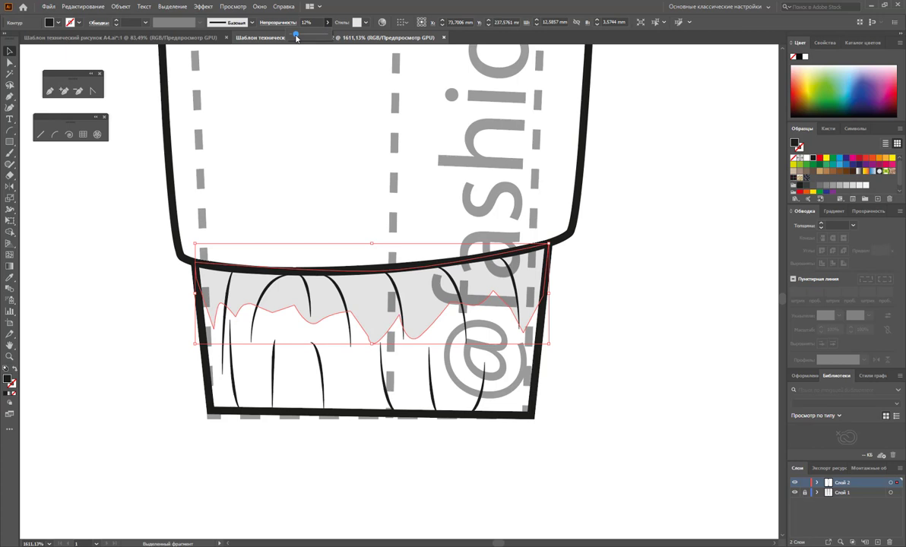
{"action": "left_click", "coordinate": [652, 300]}
Start tracing a jagged, dripping shading edge across the lower cuff
{"action": "left_click", "coordinate": [64, 90]}
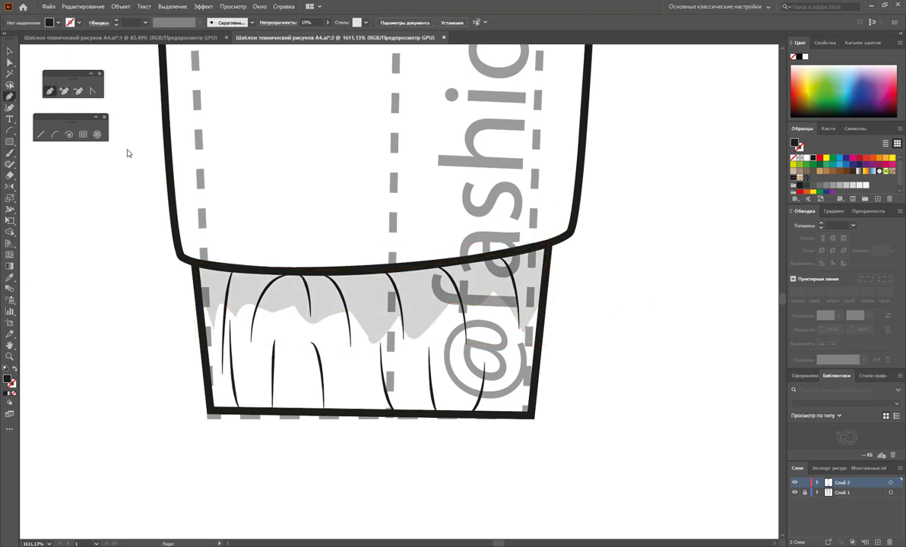
{"action": "left_click_drag", "start_coordinate": [235, 313], "coordinate": [259, 408]}
{"action": "left_click", "coordinate": [258, 405]}
{"action": "left_click", "coordinate": [275, 379]}
{"action": "left_click_drag", "start_coordinate": [323, 399], "coordinate": [331, 367]}
{"action": "left_click", "coordinate": [345, 403]}
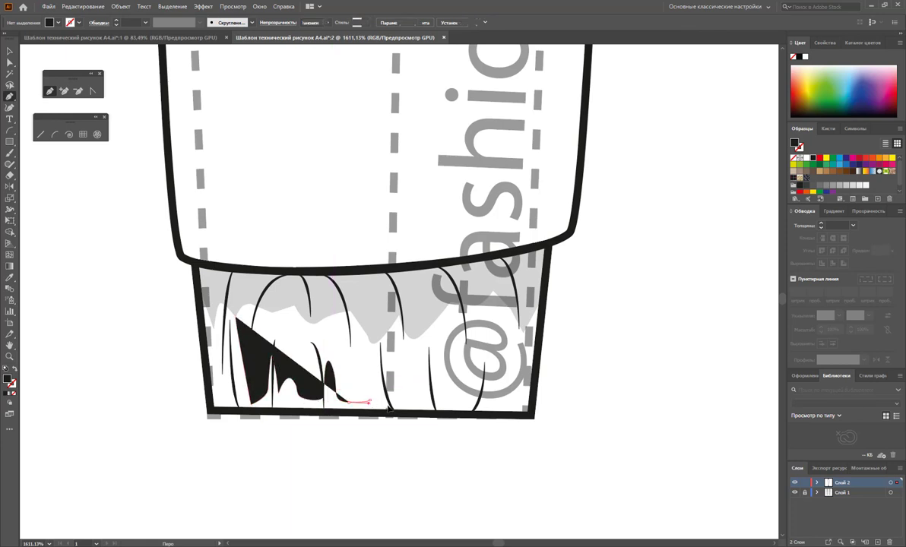
{"action": "left_click", "coordinate": [378, 357]}
{"action": "left_click", "coordinate": [391, 405]}
{"action": "left_click", "coordinate": [414, 391]}
Extend the jagged peaks rightward and close the shape at the cuff's four corners
{"action": "left_click", "coordinate": [437, 329]}
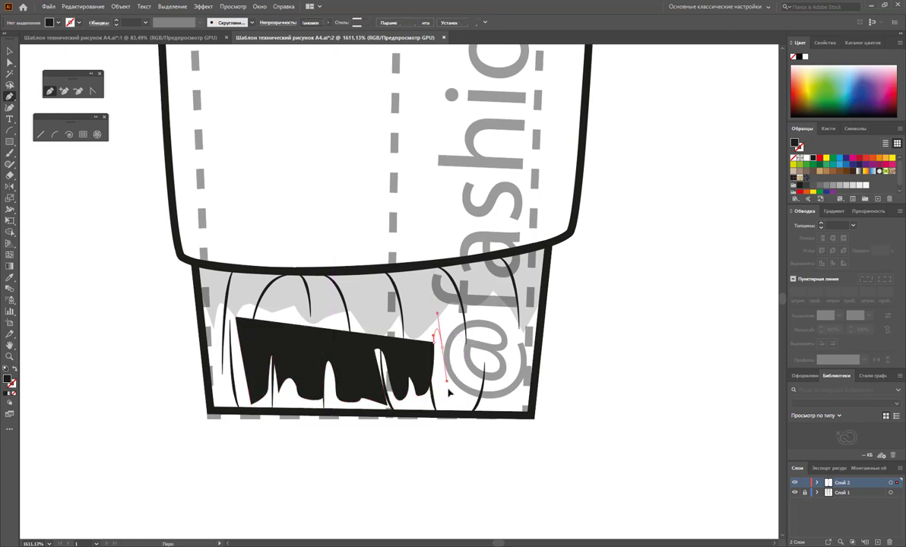
{"action": "left_click", "coordinate": [443, 395]}
{"action": "left_click", "coordinate": [464, 356]}
{"action": "left_click_drag", "start_coordinate": [485, 373], "coordinate": [495, 421]}
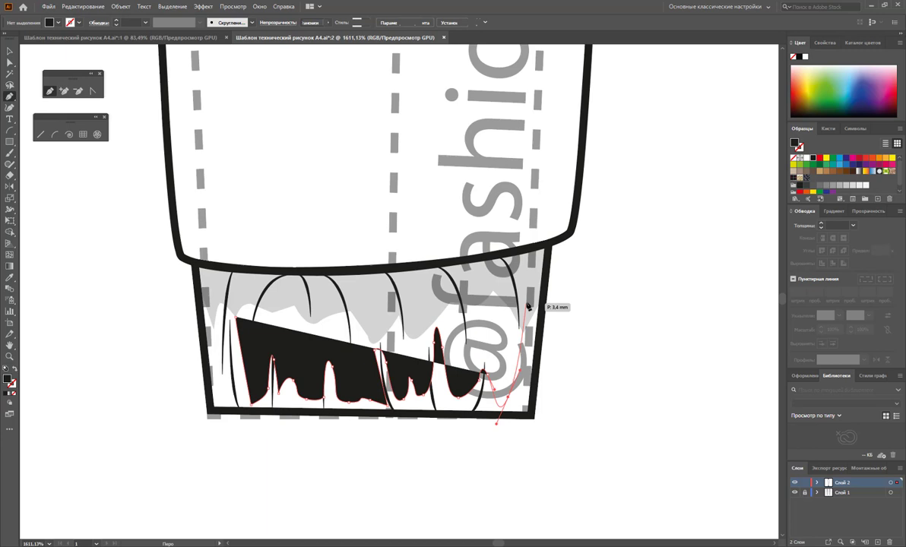
{"action": "left_click", "coordinate": [543, 265]}
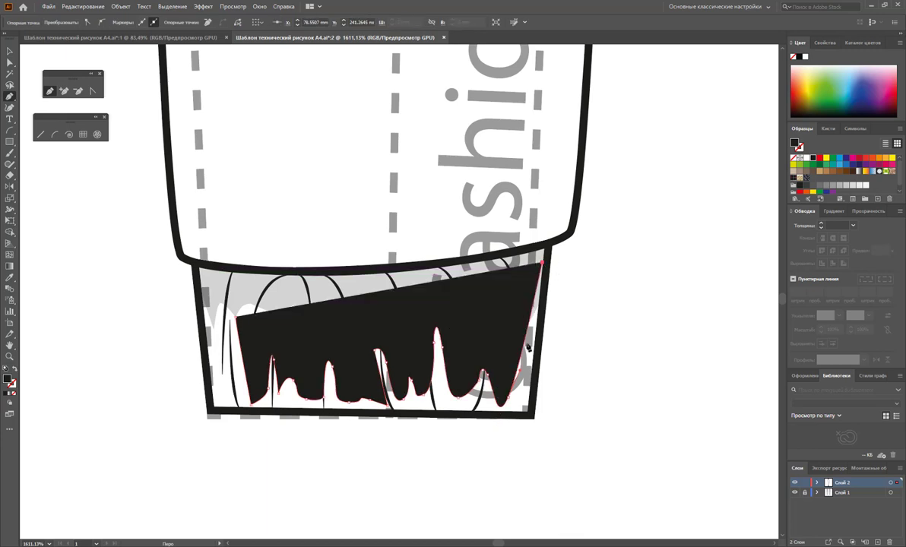
{"action": "left_click", "coordinate": [528, 414]}
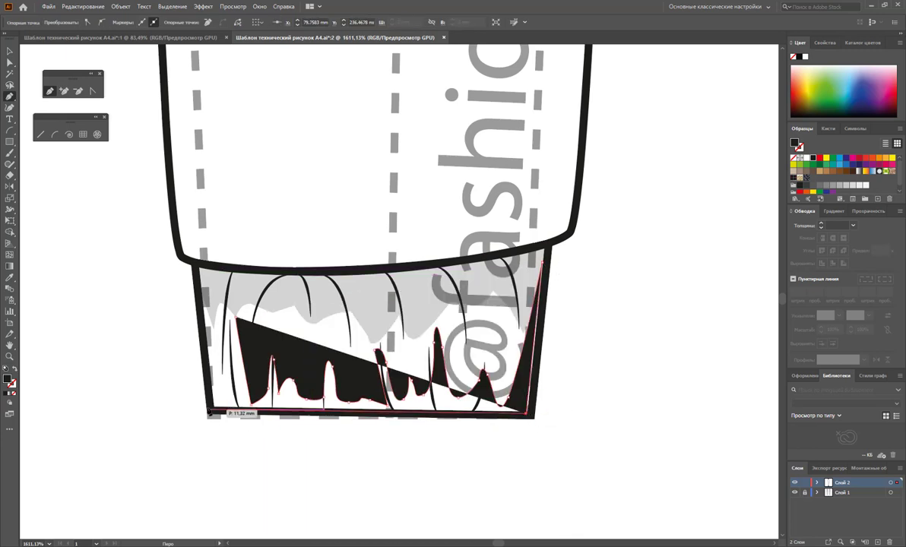
{"action": "left_click", "coordinate": [212, 410]}
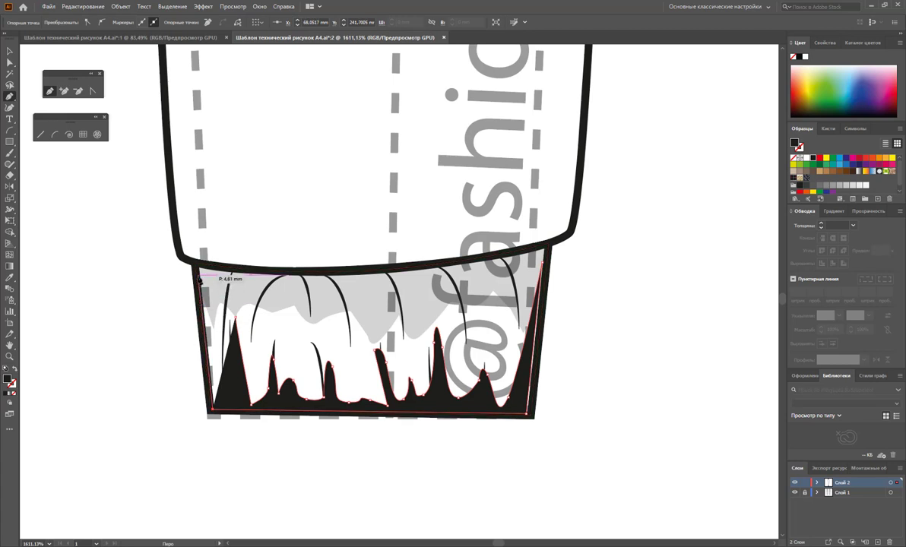
{"action": "left_click", "coordinate": [198, 275]}
{"action": "left_click", "coordinate": [236, 318]}
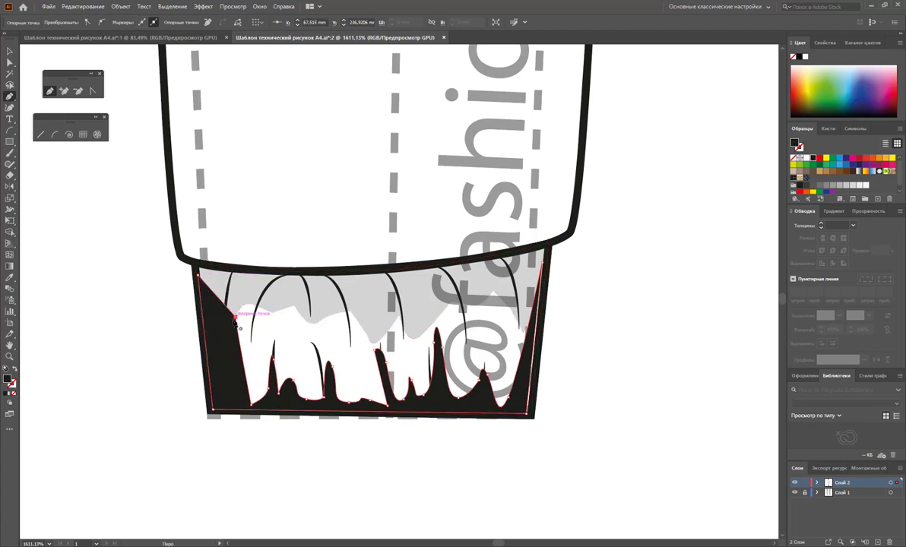
Give the new shape the cuff's light grey shading fill and check the cuff outline's stroke
{"action": "left_click", "coordinate": [10, 278]}
{"action": "left_click", "coordinate": [307, 297]}
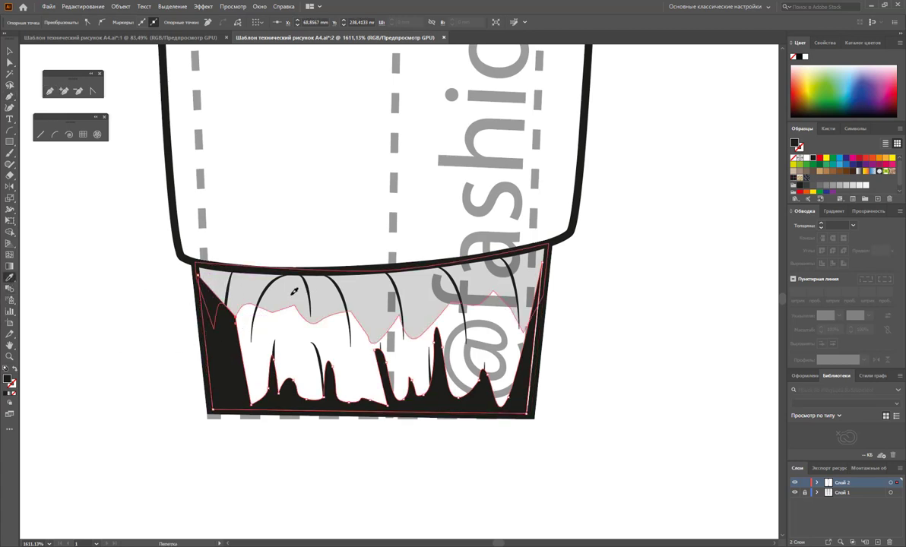
{"action": "left_click", "coordinate": [293, 292]}
{"action": "left_click", "coordinate": [10, 52]}
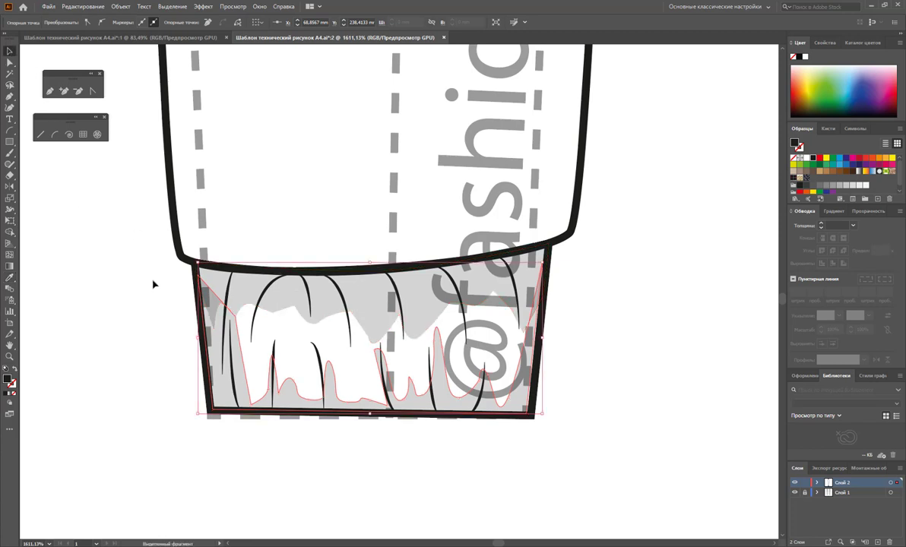
{"action": "left_click", "coordinate": [152, 282]}
{"action": "left_click", "coordinate": [543, 346]}
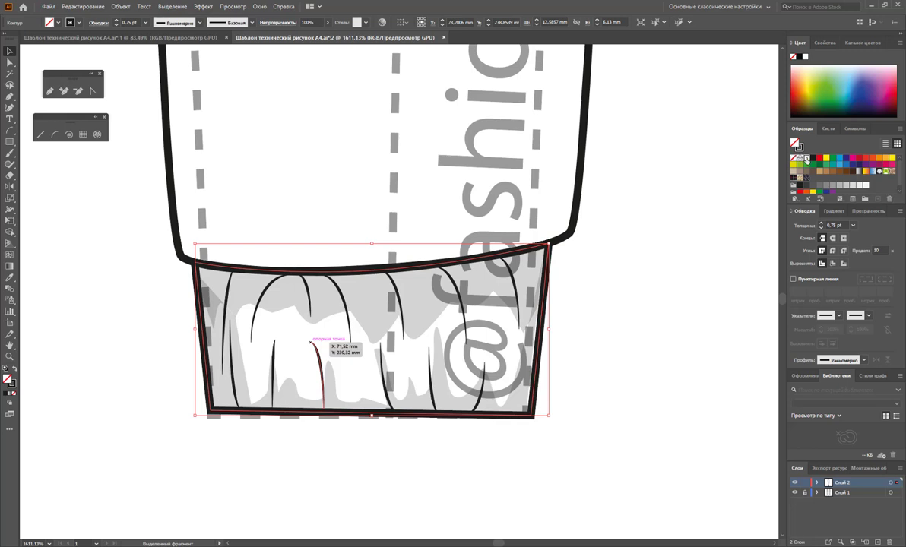
{"action": "left_click", "coordinate": [673, 284]}
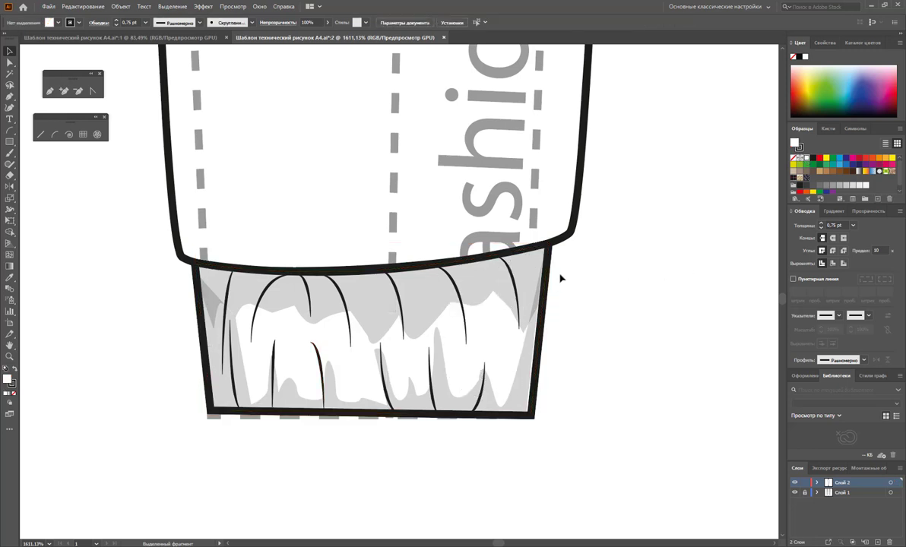
Zoom out from the cuff to bring the trouser leg into view
{"action": "key", "text": "z"}
{"action": "left_click", "coordinate": [398, 254], "text": "alt"}
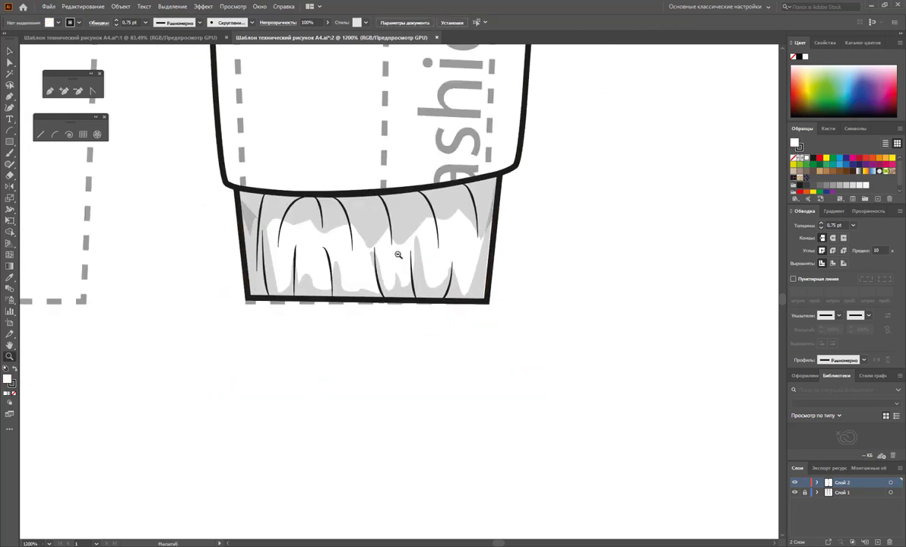
{"action": "left_click", "coordinate": [399, 262], "text": "alt"}
{"action": "left_click", "coordinate": [401, 289], "text": "alt"}
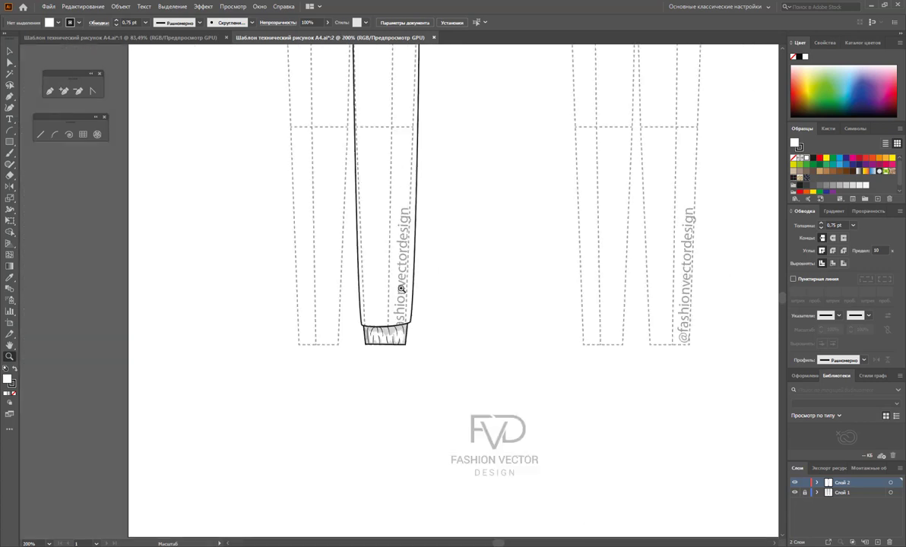
{"action": "scroll", "coordinate": [401, 288], "scroll_direction": "up", "scroll_amount": 2}
{"action": "scroll", "coordinate": [402, 289], "scroll_direction": "up", "scroll_amount": 1}
{"action": "scroll", "coordinate": [402, 289], "scroll_direction": "up", "scroll_amount": 1}
{"action": "scroll", "coordinate": [385, 283], "scroll_direction": "up", "scroll_amount": 1}
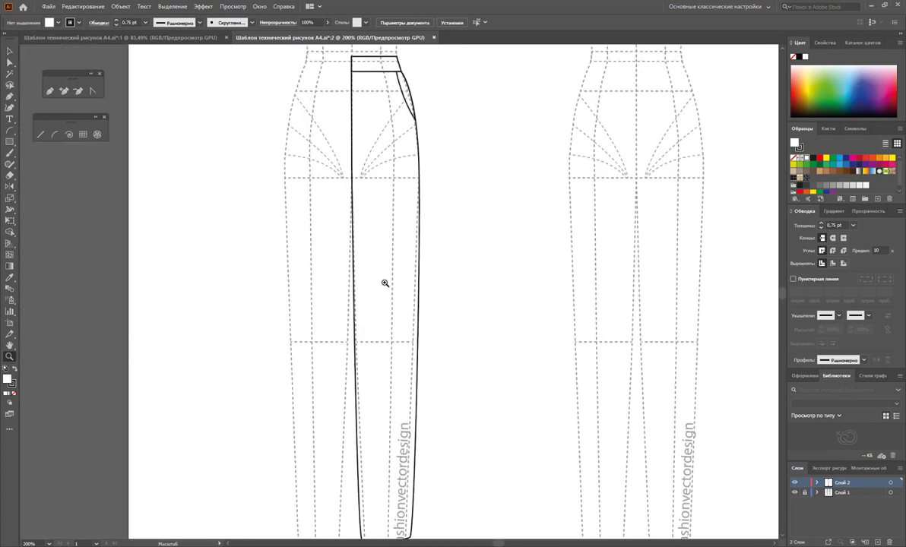
Check the leg outline, waistband rectangle and pocket curve, then zoom out to the whole trousers
{"action": "key", "text": "v"}
{"action": "left_click", "coordinate": [353, 232]}
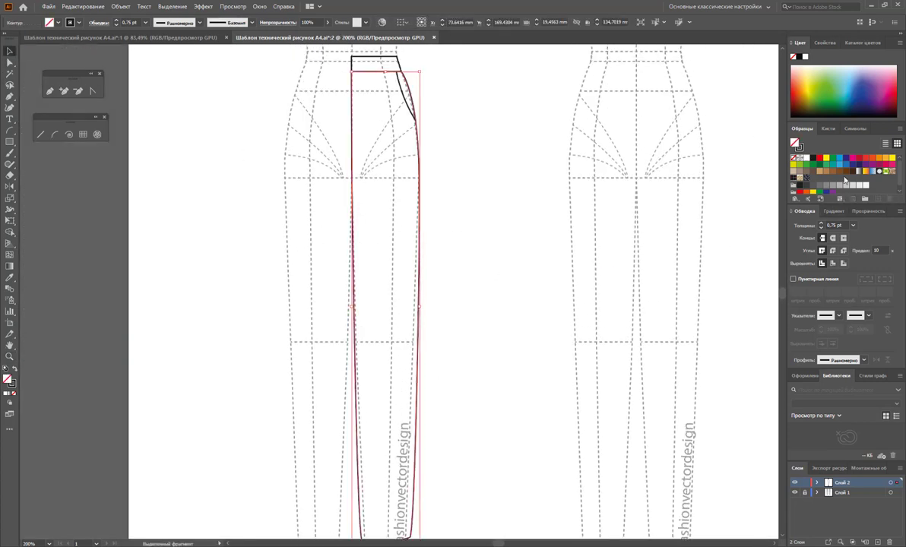
{"action": "left_click", "coordinate": [485, 204]}
{"action": "scroll", "coordinate": [432, 149], "scroll_direction": "up", "scroll_amount": 2}
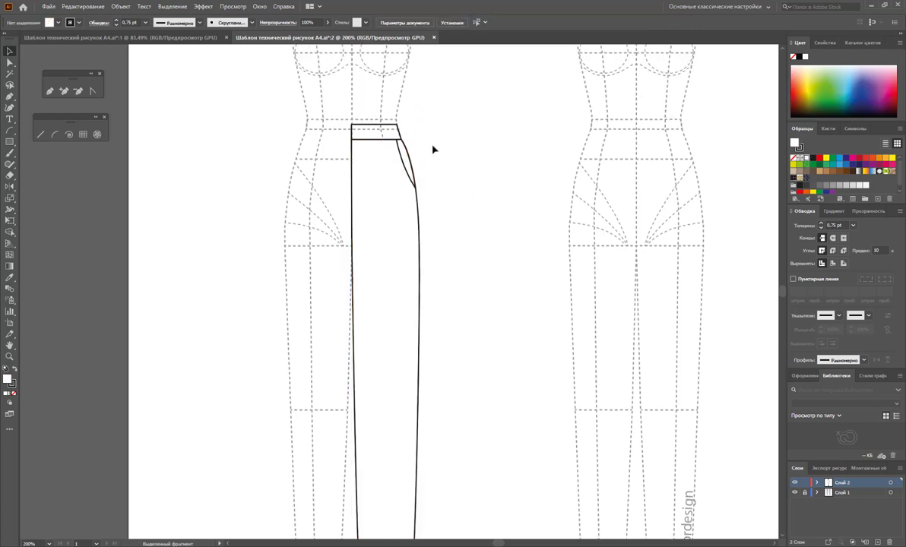
{"action": "left_click", "coordinate": [393, 133]}
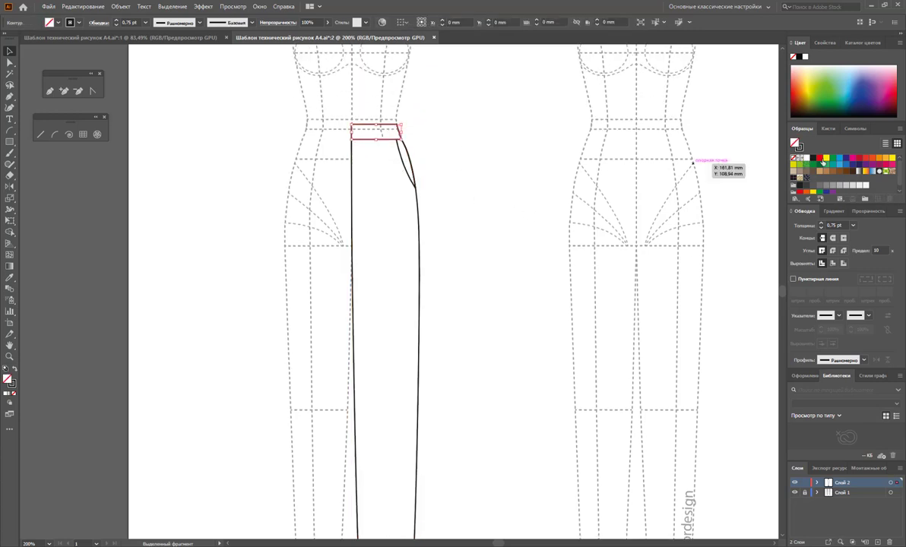
{"action": "left_click", "coordinate": [491, 159]}
{"action": "left_click", "coordinate": [405, 161]}
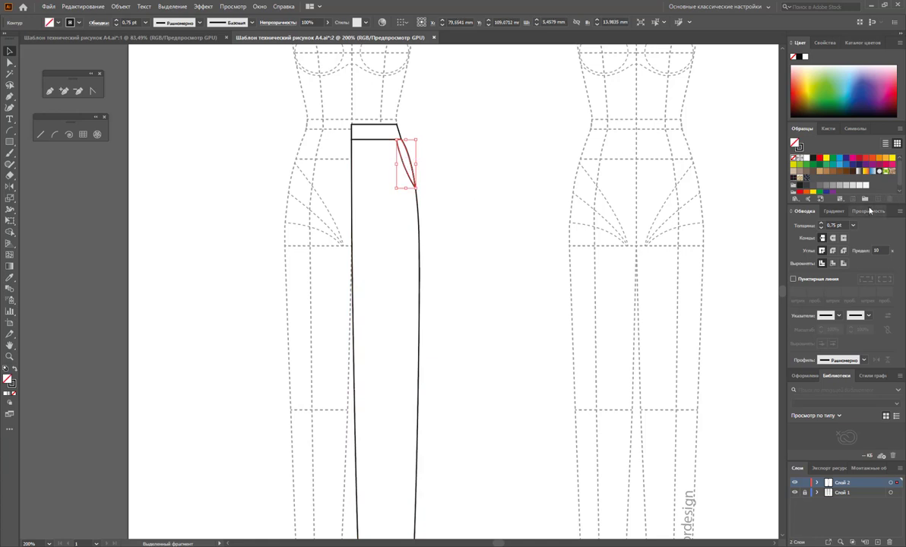
{"action": "left_click", "coordinate": [485, 196]}
{"action": "scroll", "coordinate": [487, 202], "scroll_direction": "down", "scroll_amount": 2}
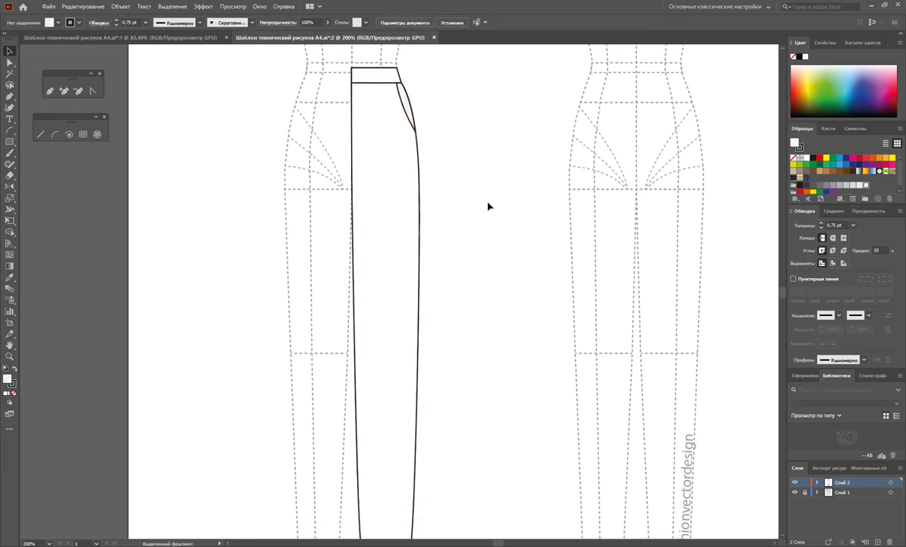
{"action": "scroll", "coordinate": [486, 206], "scroll_direction": "down", "scroll_amount": 2}
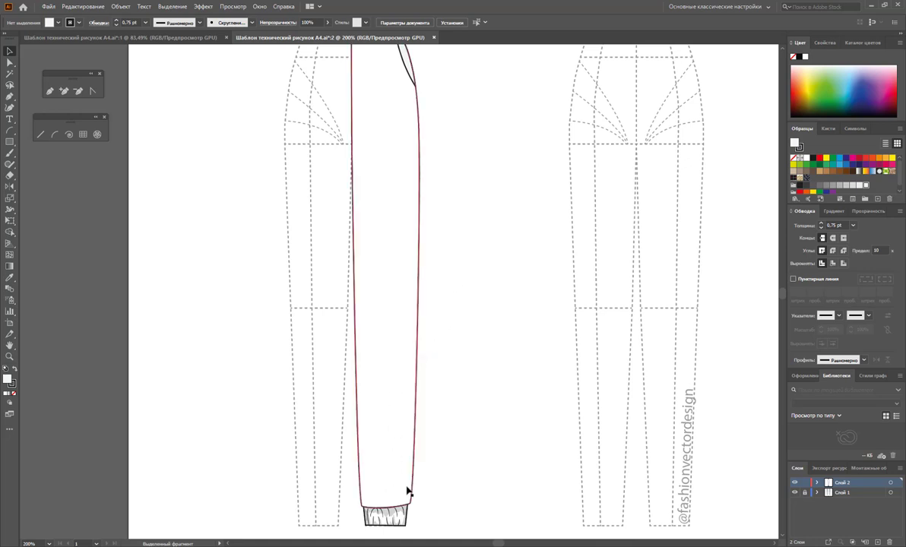
{"action": "key", "text": "z"}
{"action": "left_click", "coordinate": [376, 339], "text": "alt"}
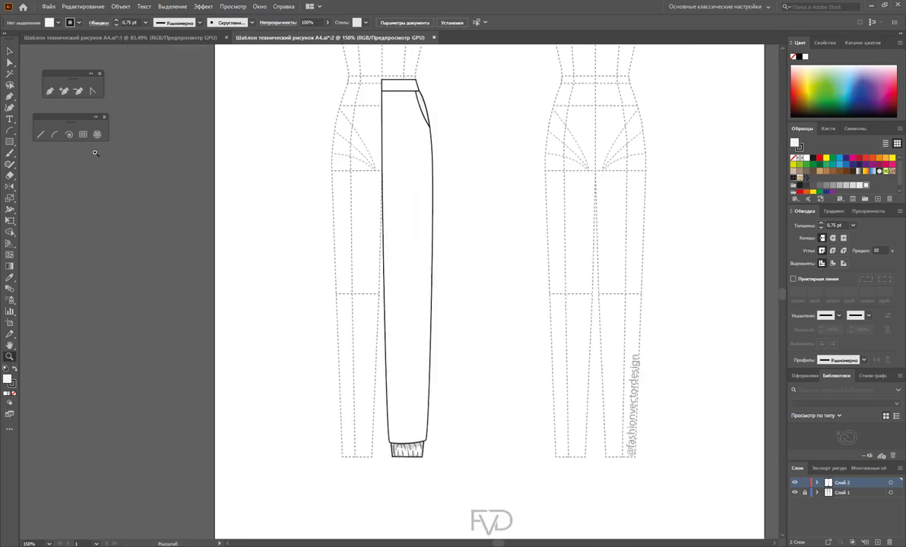
Reflect a copy of the trouser half across the centre line, then check both halves
{"action": "left_click", "coordinate": [9, 52]}
{"action": "left_click_drag", "start_coordinate": [417, 70], "coordinate": [336, 450]}
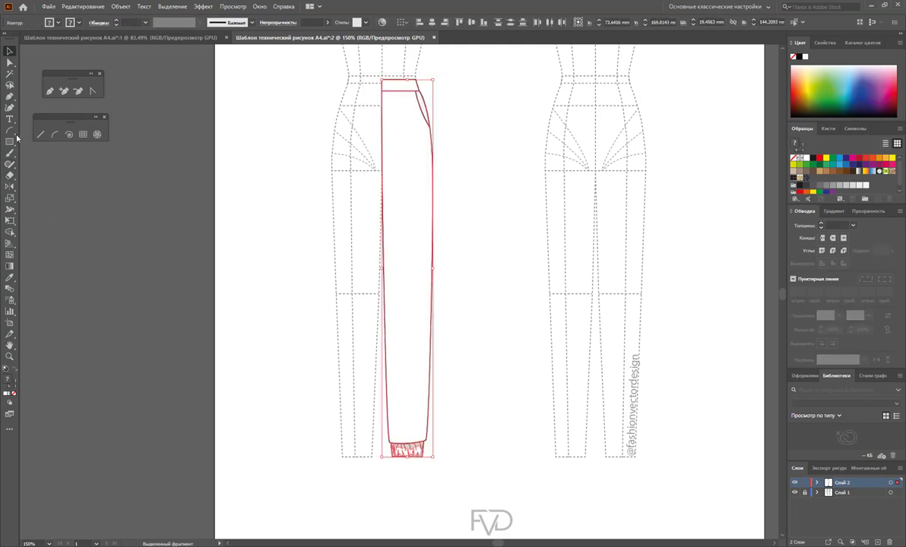
{"action": "left_click", "coordinate": [9, 186]}
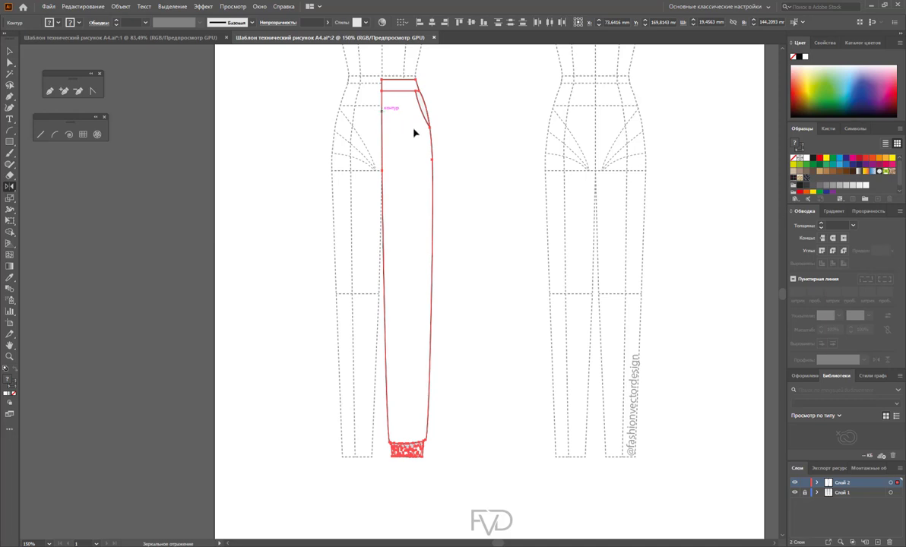
{"action": "left_click_drag", "start_coordinate": [415, 133], "coordinate": [298, 131]}
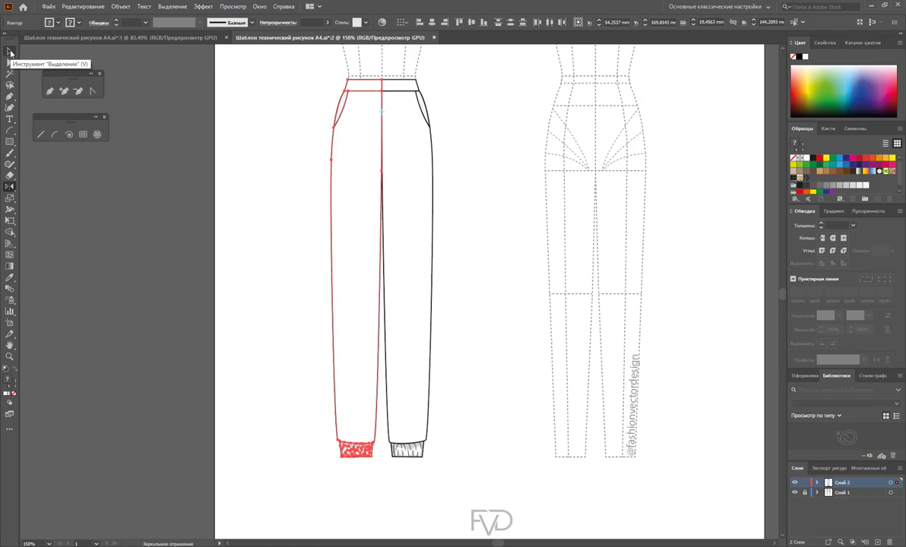
{"action": "left_click", "coordinate": [9, 52]}
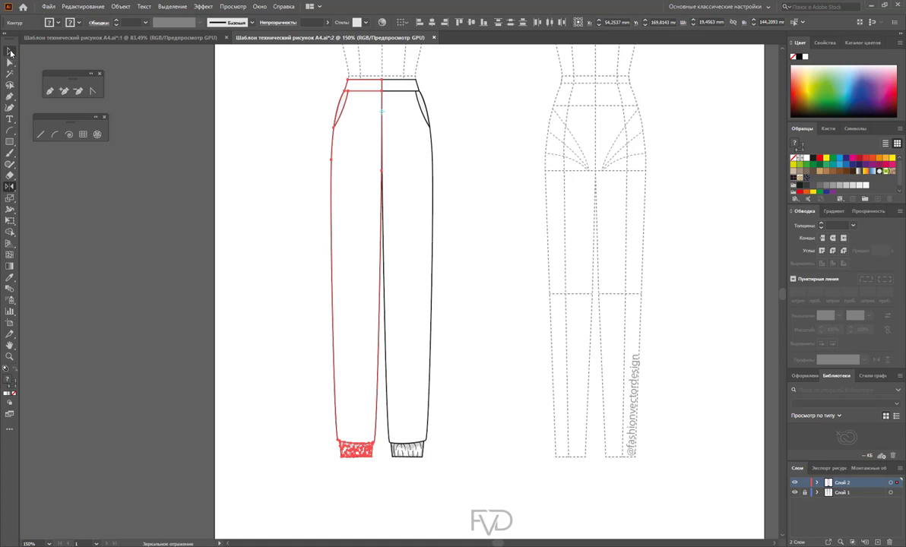
{"action": "left_click", "coordinate": [274, 149]}
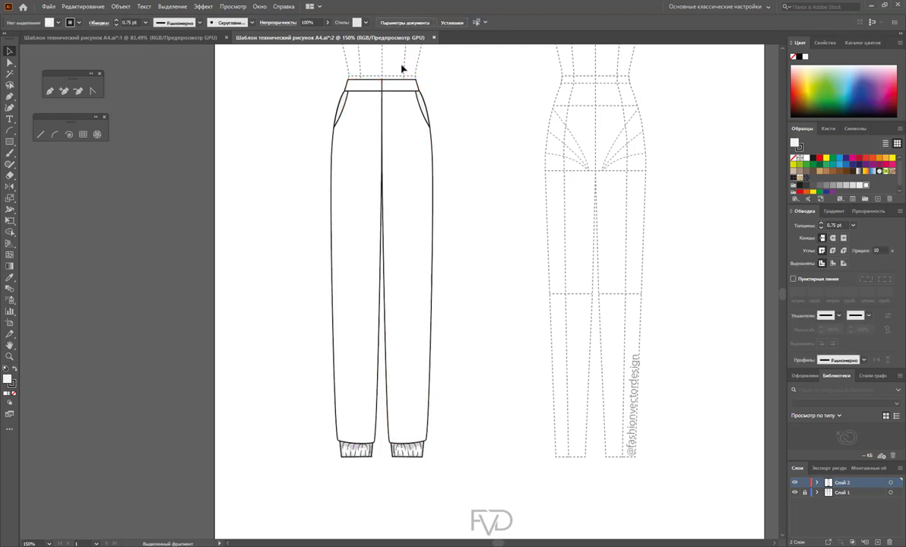
{"action": "left_click", "coordinate": [424, 243]}
{"action": "left_click", "coordinate": [339, 239]}
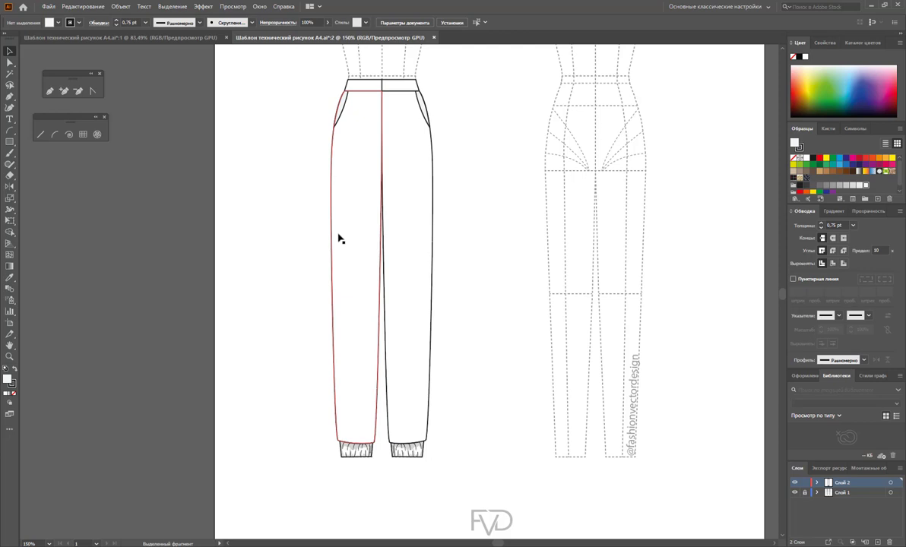
{"action": "left_click", "coordinate": [407, 47]}
Unite both waistband rectangles with Pathfinder, then zoom in on the merged band
{"action": "left_click", "coordinate": [377, 86]}
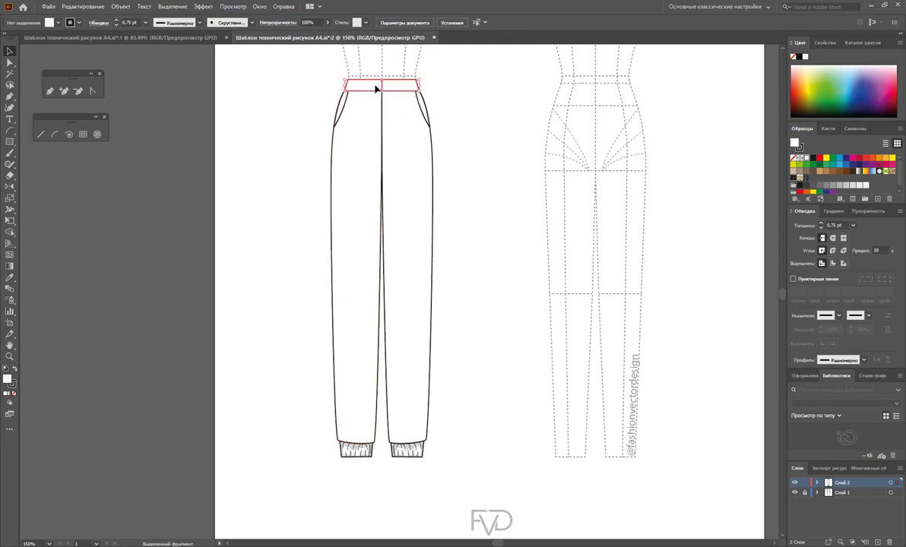
{"action": "left_click", "coordinate": [260, 7]}
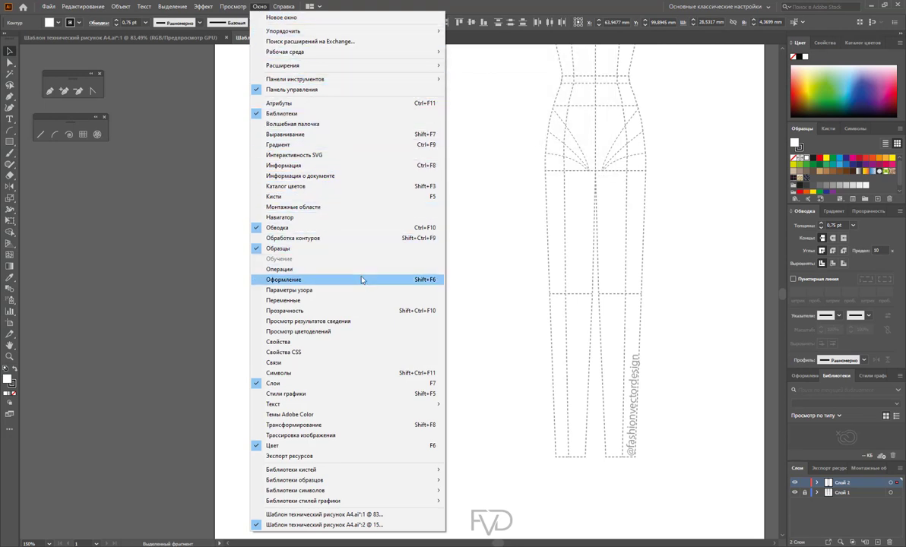
{"action": "left_click", "coordinate": [343, 237]}
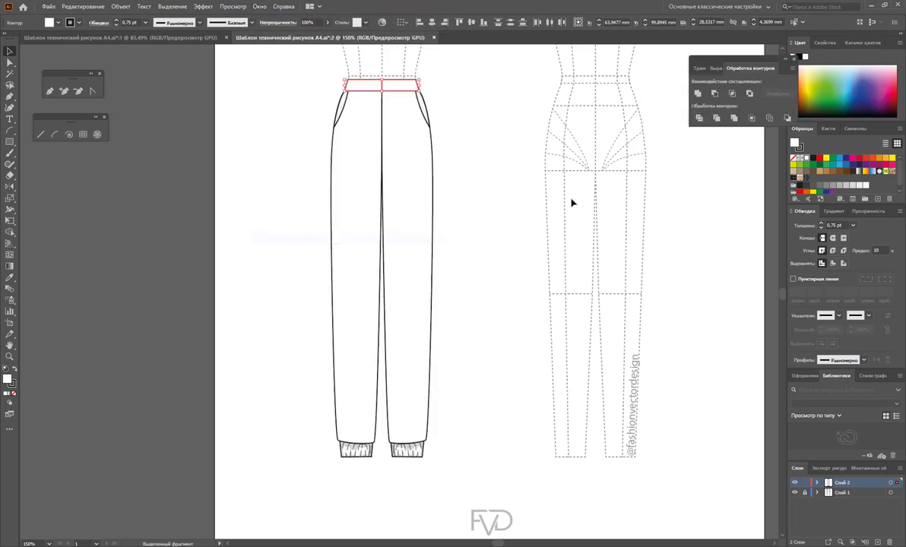
{"action": "left_click", "coordinate": [696, 96]}
{"action": "left_click", "coordinate": [478, 112]}
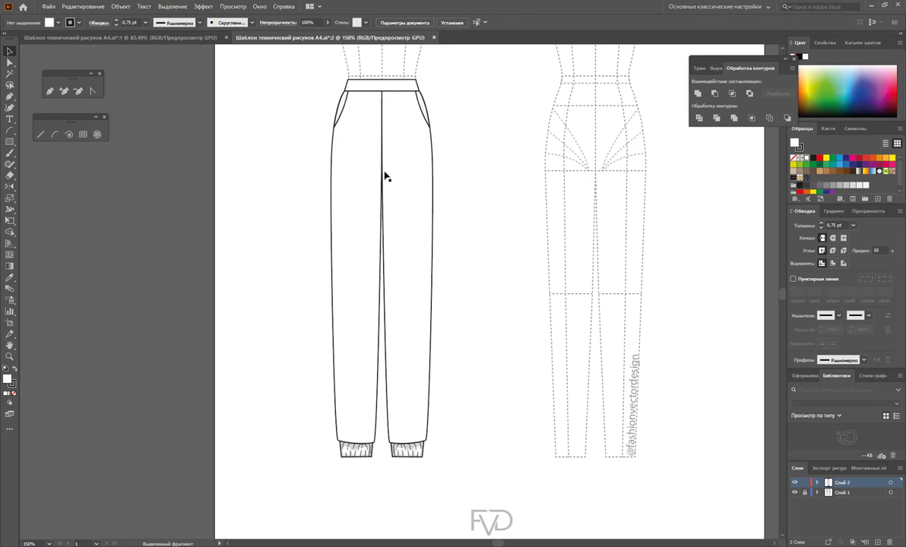
{"action": "left_click", "coordinate": [13, 357]}
{"action": "left_click", "coordinate": [409, 145]}
Draw a dashed stitching line across the top of the waistband
{"action": "left_click", "coordinate": [386, 188]}
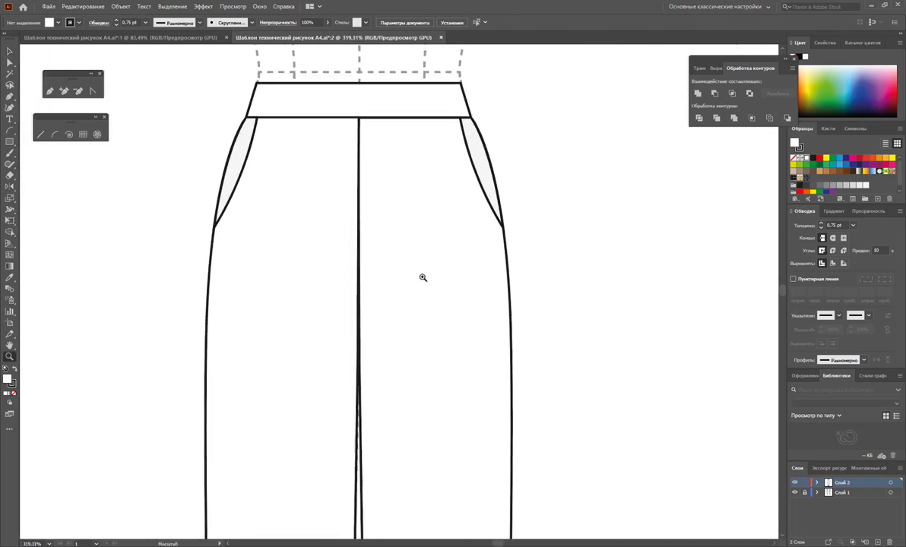
{"action": "left_click", "coordinate": [373, 204]}
{"action": "scroll", "coordinate": [392, 263], "scroll_direction": "up", "scroll_amount": 1}
{"action": "scroll", "coordinate": [289, 236], "scroll_direction": "up", "scroll_amount": 2}
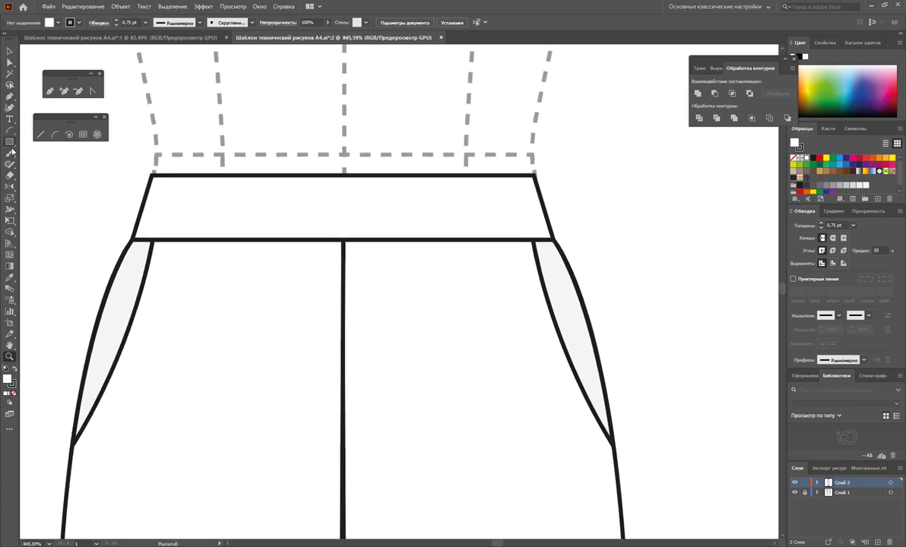
{"action": "left_click", "coordinate": [40, 135]}
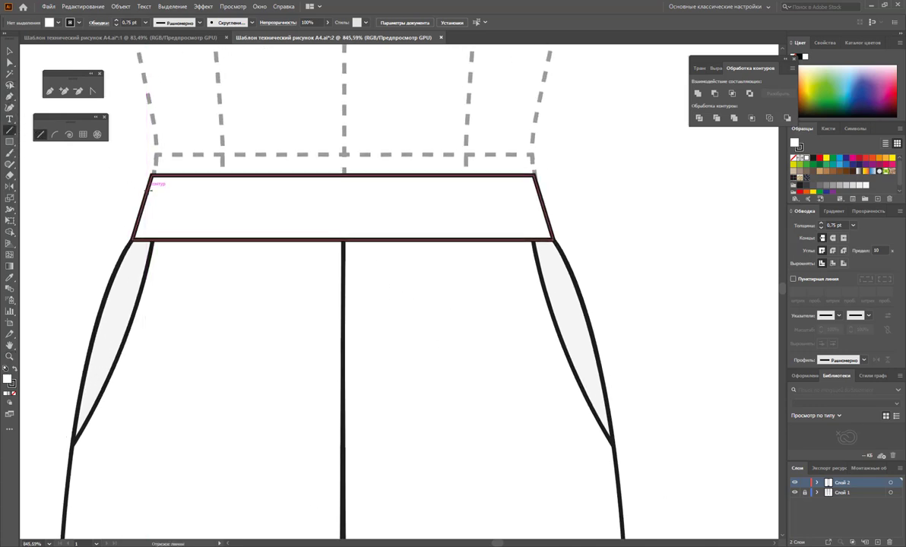
{"action": "left_click_drag", "start_coordinate": [150, 189], "coordinate": [536, 188]}
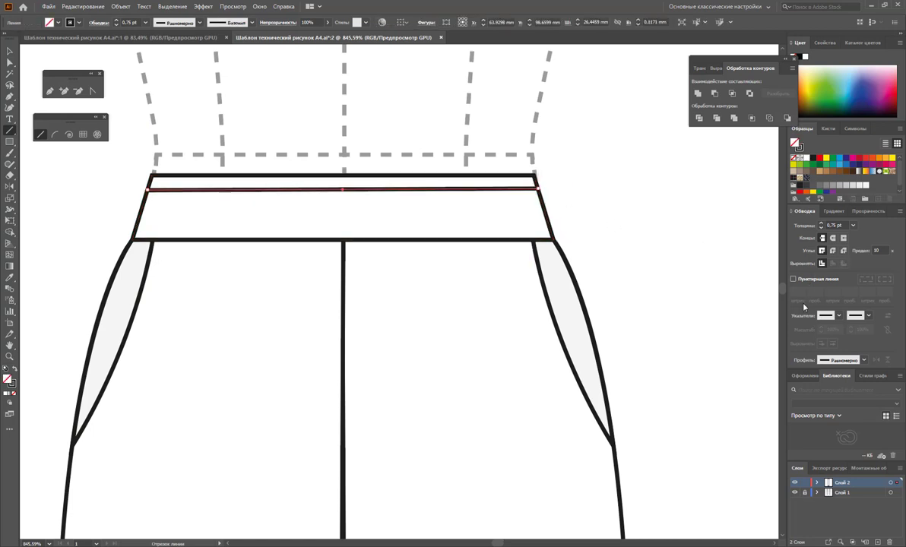
{"action": "left_click", "coordinate": [793, 280]}
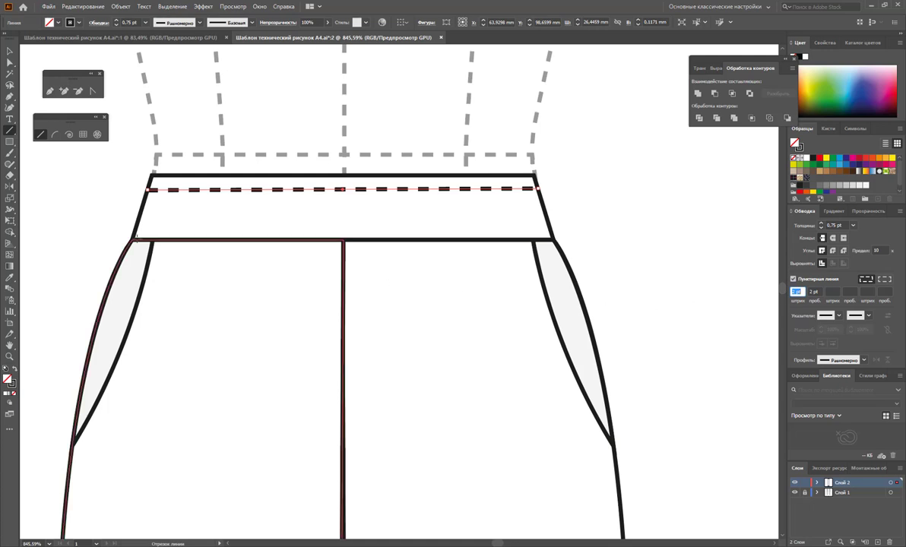
Add a second dashed line lower on the waistband, then begin sketching gather shading
{"action": "left_click_drag", "start_coordinate": [138, 214], "coordinate": [544, 214]}
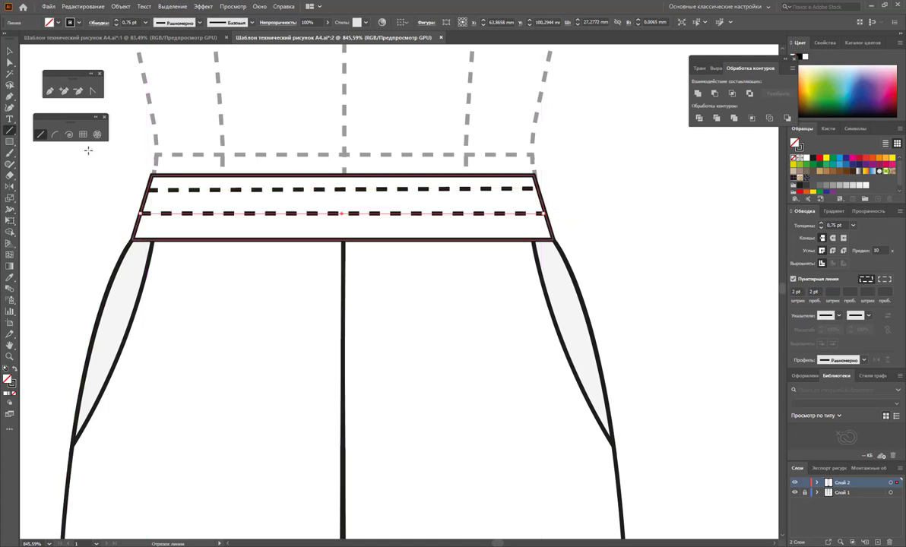
{"action": "left_click", "coordinate": [9, 52]}
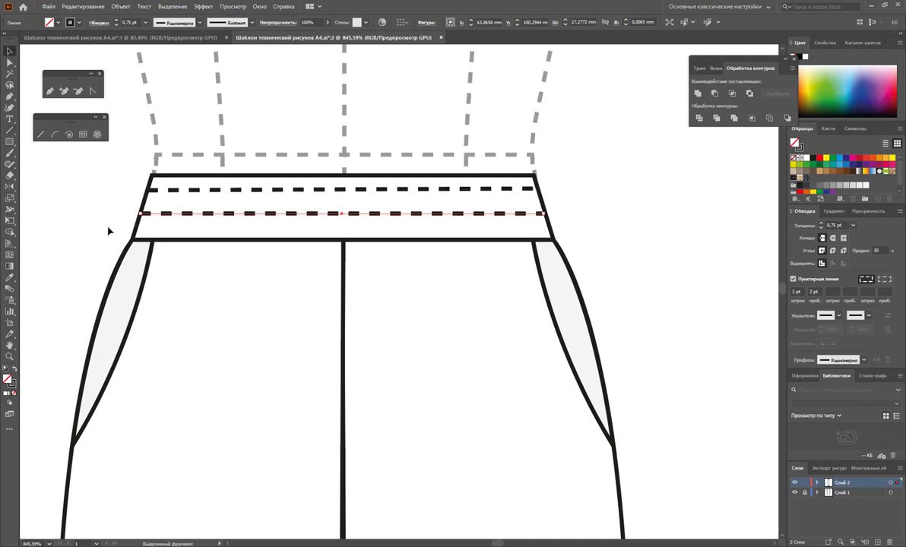
{"action": "left_click", "coordinate": [106, 226]}
{"action": "left_click", "coordinate": [50, 92]}
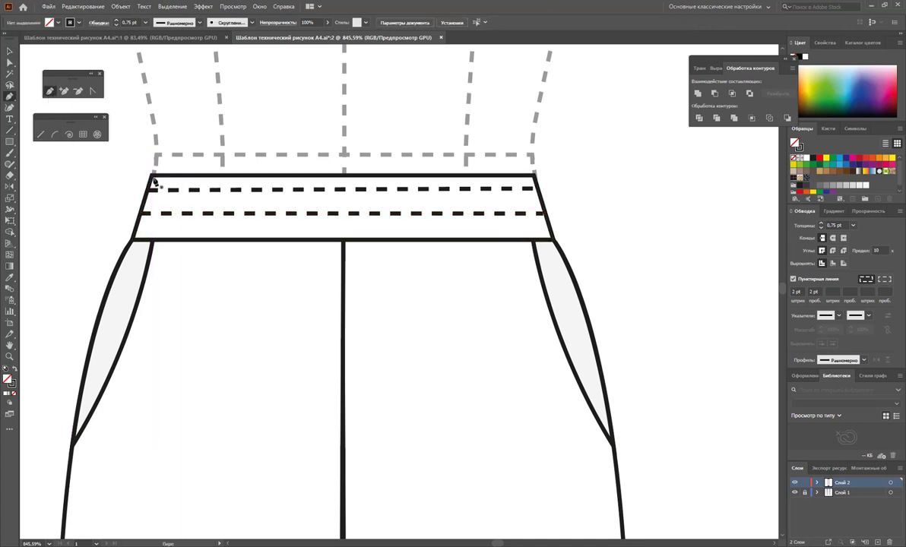
{"action": "mouse_move", "coordinate": [155, 185]}
{"action": "left_mouse_down"}
{"action": "mouse_move", "coordinate": [157, 199]}
{"action": "mouse_move", "coordinate": [211, 191]}
{"action": "mouse_move", "coordinate": [242, 203]}
{"action": "mouse_move", "coordinate": [246, 190]}
{"action": "mouse_move", "coordinate": [300, 192]}
{"action": "mouse_move", "coordinate": [328, 215]}
{"action": "mouse_move", "coordinate": [341, 207]}
{"action": "mouse_move", "coordinate": [349, 245]}
{"action": "left_mouse_up"}
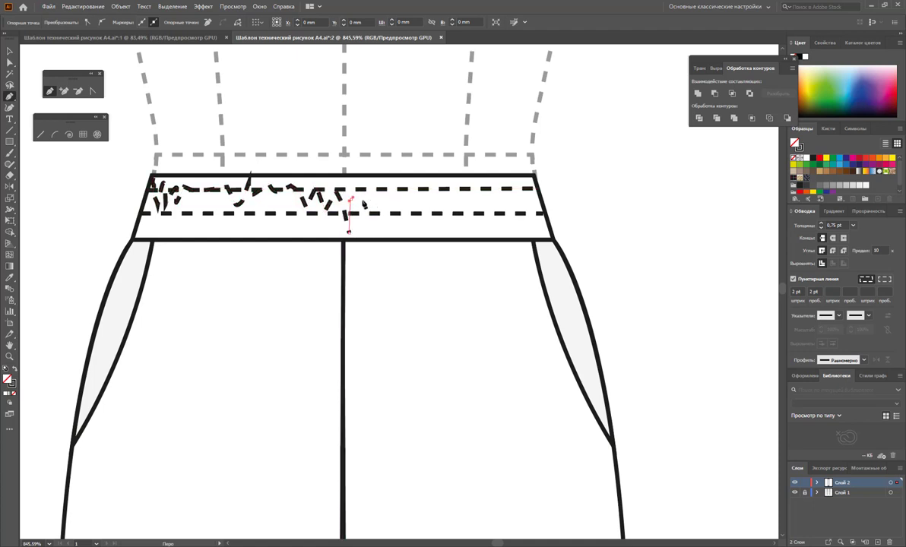
Complete the jagged upper gather shape, fill it black and set its opacity to 15%
{"action": "left_click_drag", "start_coordinate": [367, 199], "coordinate": [504, 231]}
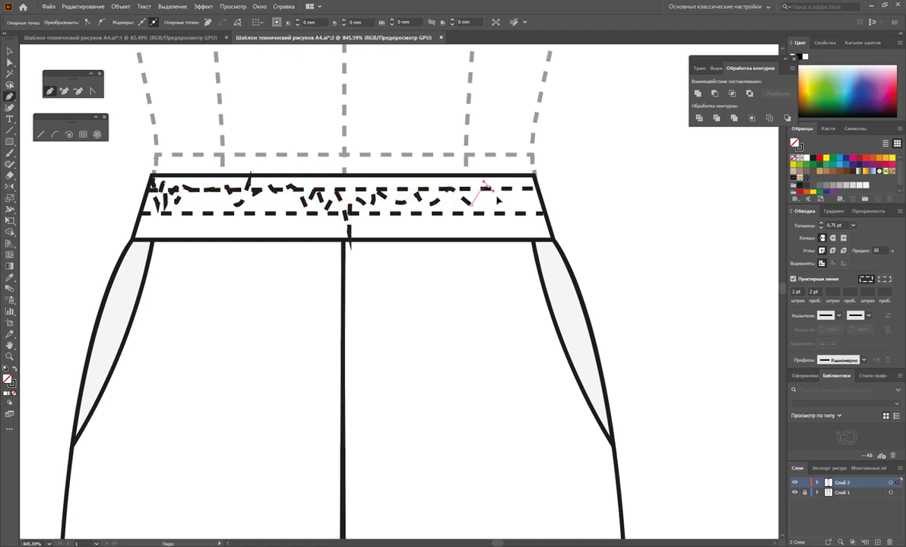
{"action": "mouse_move", "coordinate": [503, 232]}
{"action": "left_mouse_down"}
{"action": "mouse_move", "coordinate": [545, 202]}
{"action": "mouse_move", "coordinate": [152, 177]}
{"action": "left_mouse_up"}
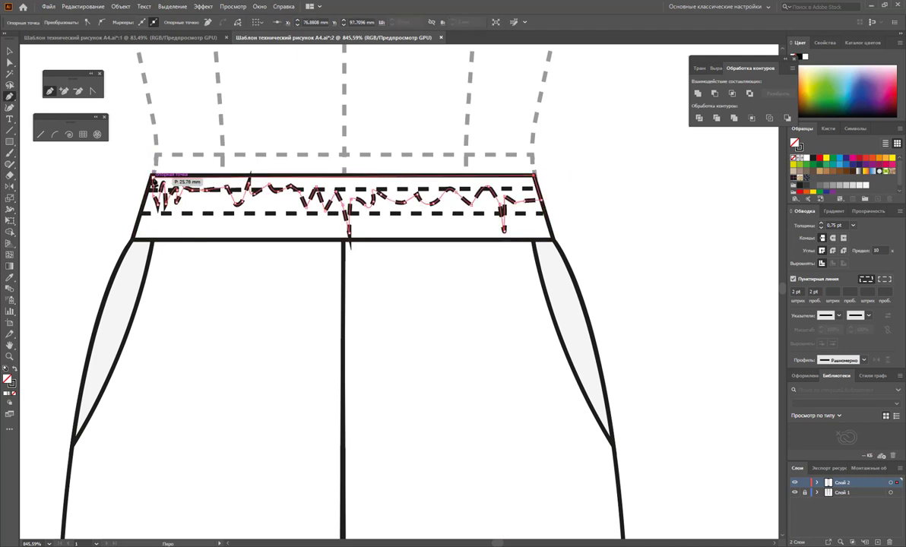
{"action": "left_click", "coordinate": [15, 369]}
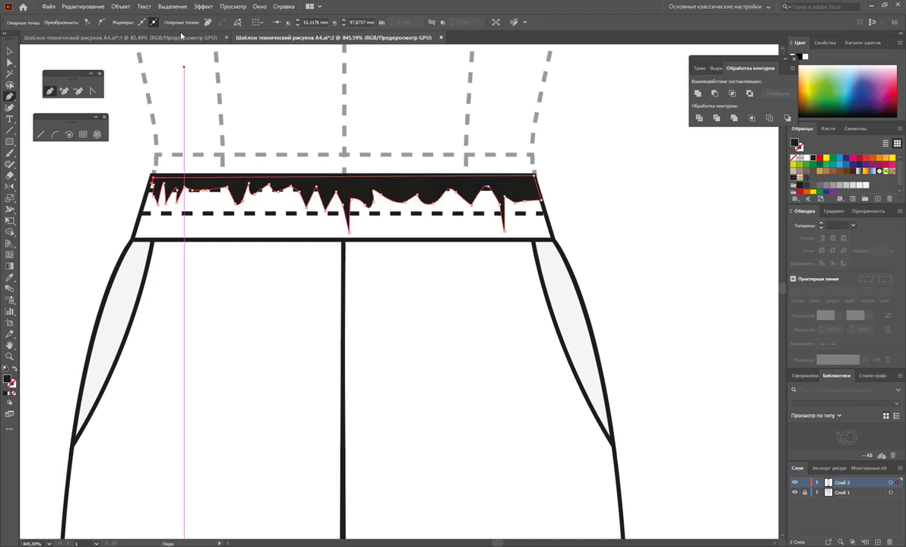
{"action": "left_click", "coordinate": [11, 53]}
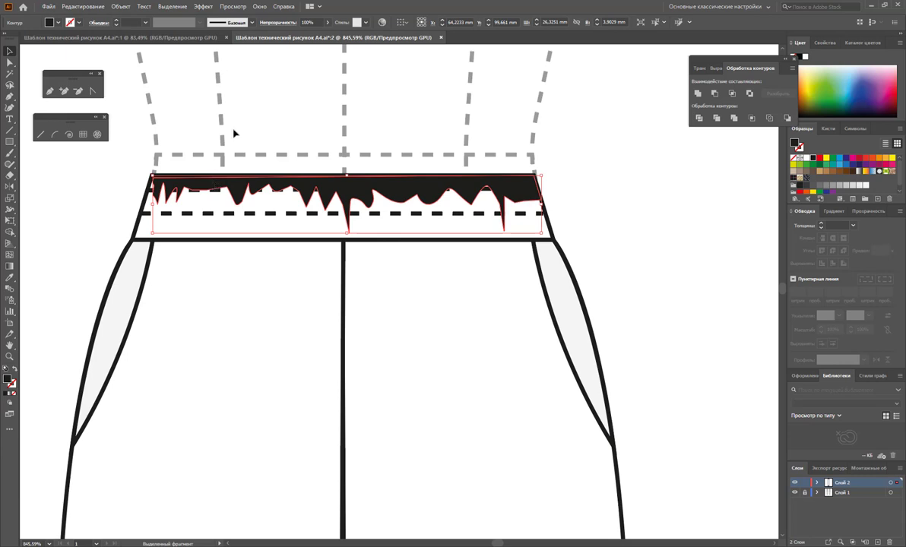
{"action": "left_click", "coordinate": [327, 22]}
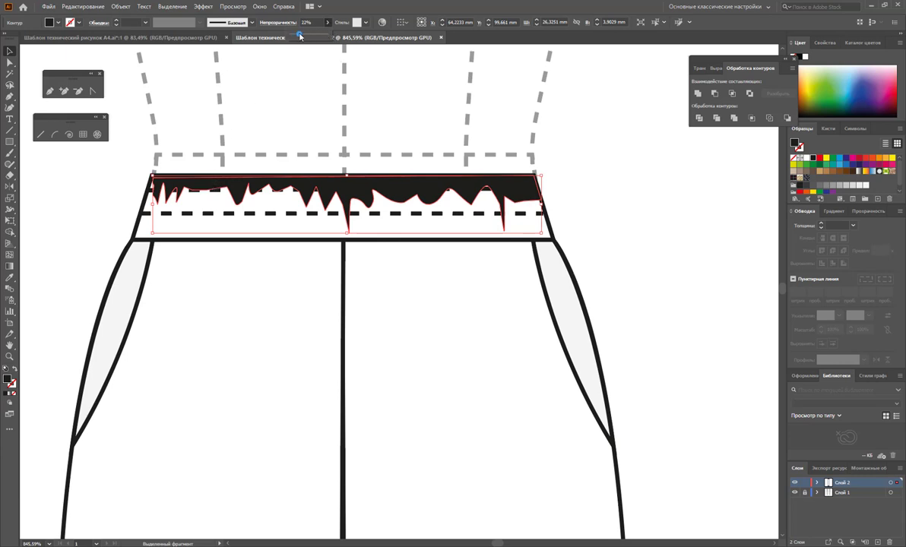
{"action": "left_click_drag", "start_coordinate": [300, 37], "coordinate": [297, 37]}
{"action": "left_click", "coordinate": [638, 203]}
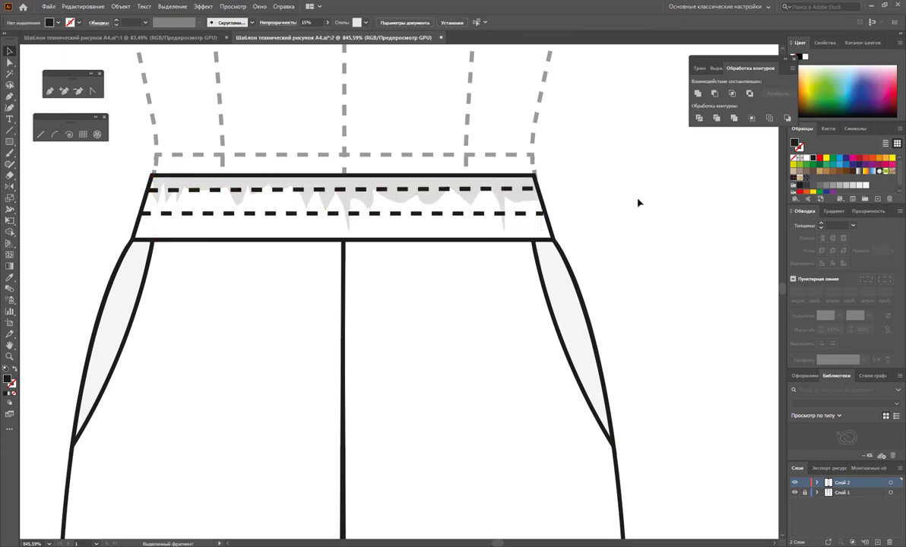
{"action": "key", "text": "p"}
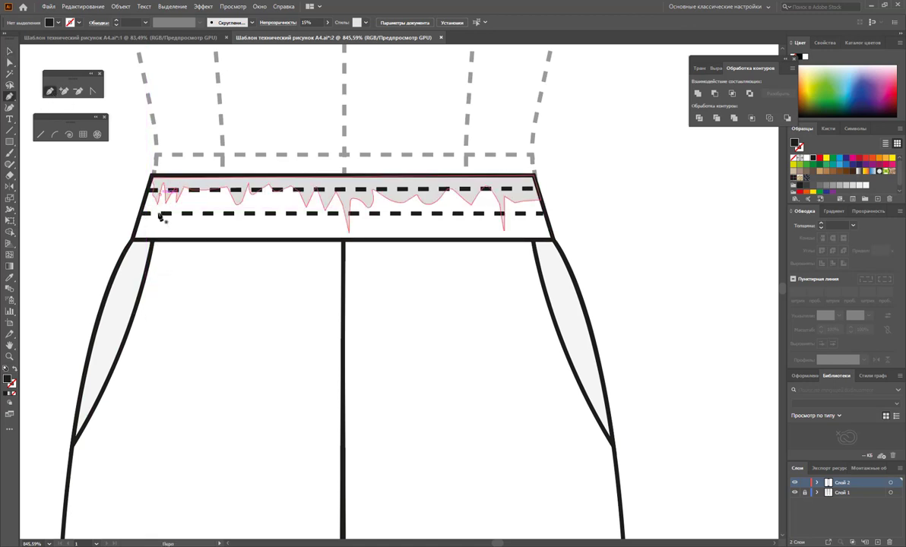
Trace a closed jagged gather shape over the lower half of the waistband
{"action": "mouse_move", "coordinate": [159, 217]}
{"action": "left_mouse_down"}
{"action": "mouse_move", "coordinate": [170, 231]}
{"action": "mouse_move", "coordinate": [312, 228]}
{"action": "left_mouse_up"}
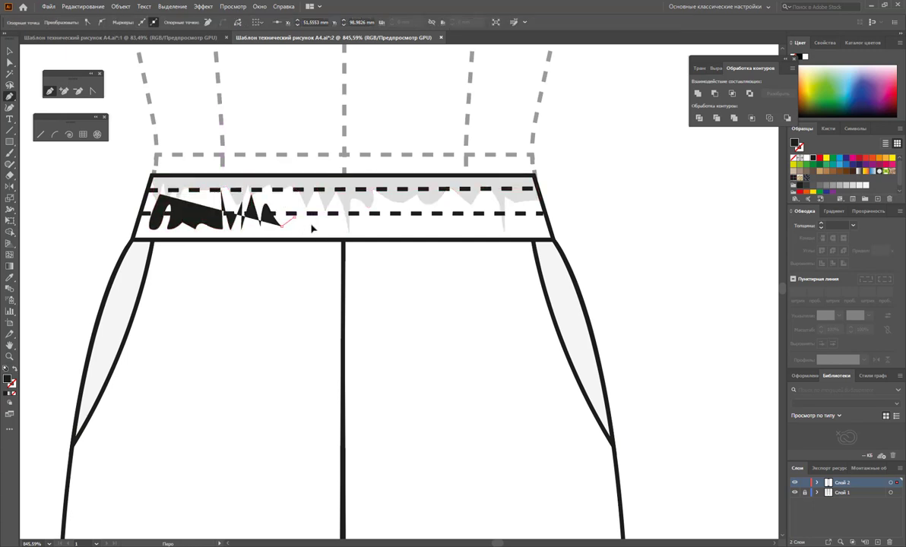
{"action": "left_click", "coordinate": [377, 220]}
{"action": "left_click", "coordinate": [438, 224]}
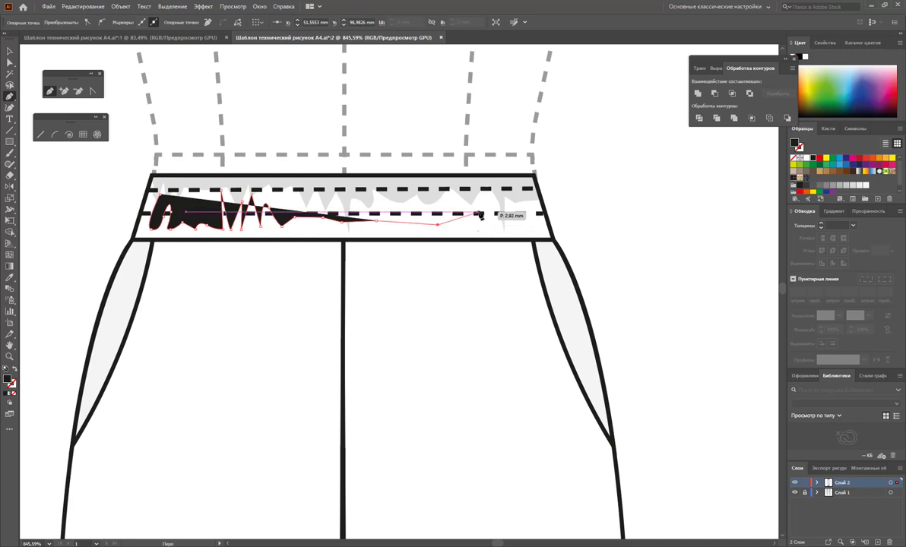
{"action": "left_click", "coordinate": [484, 202]}
{"action": "left_click", "coordinate": [524, 221]}
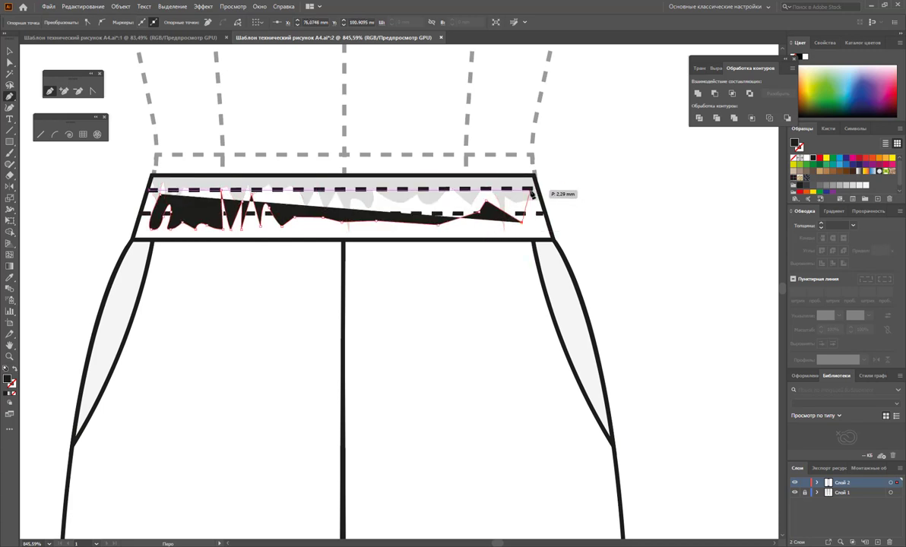
{"action": "left_click", "coordinate": [531, 191]}
{"action": "left_click", "coordinate": [553, 240]}
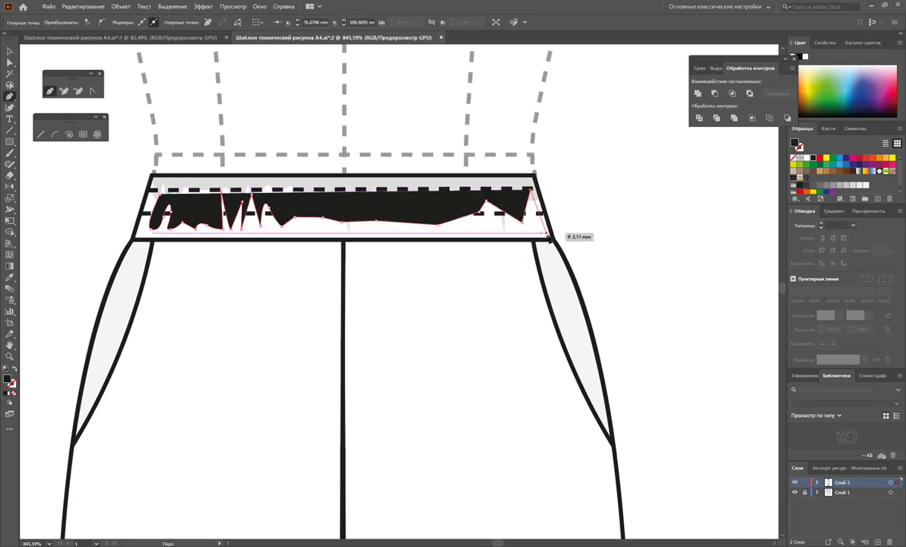
{"action": "left_click", "coordinate": [134, 242]}
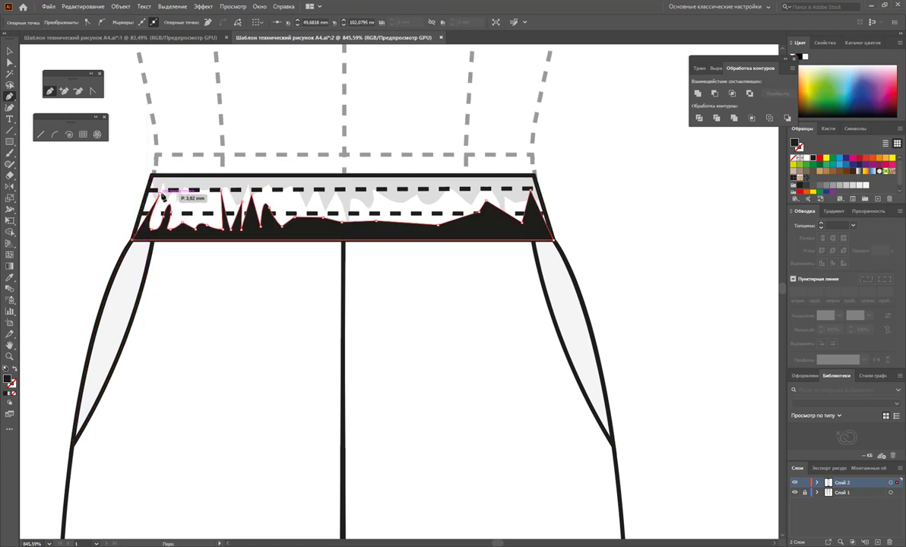
{"action": "left_click", "coordinate": [162, 195]}
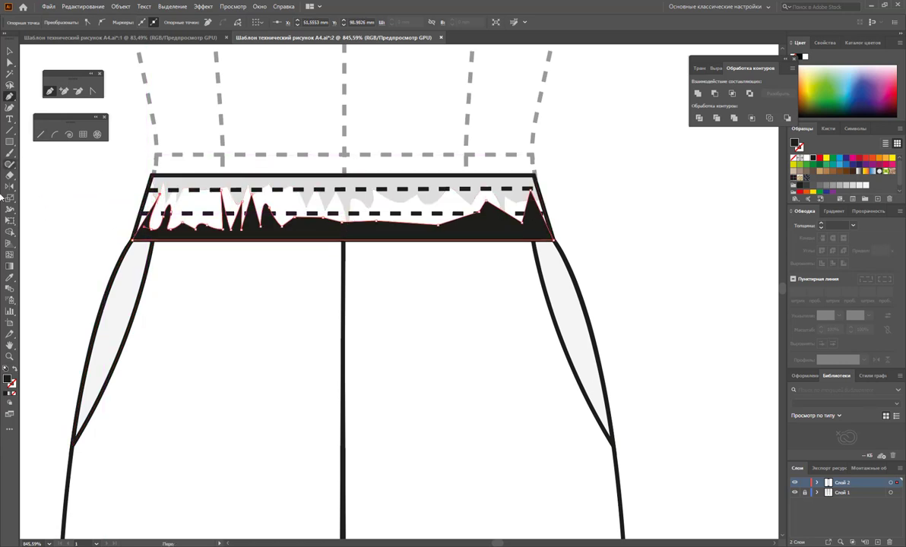
Copy the light grey shading fill onto the new shape with the Eyedropper
{"action": "left_click", "coordinate": [11, 279]}
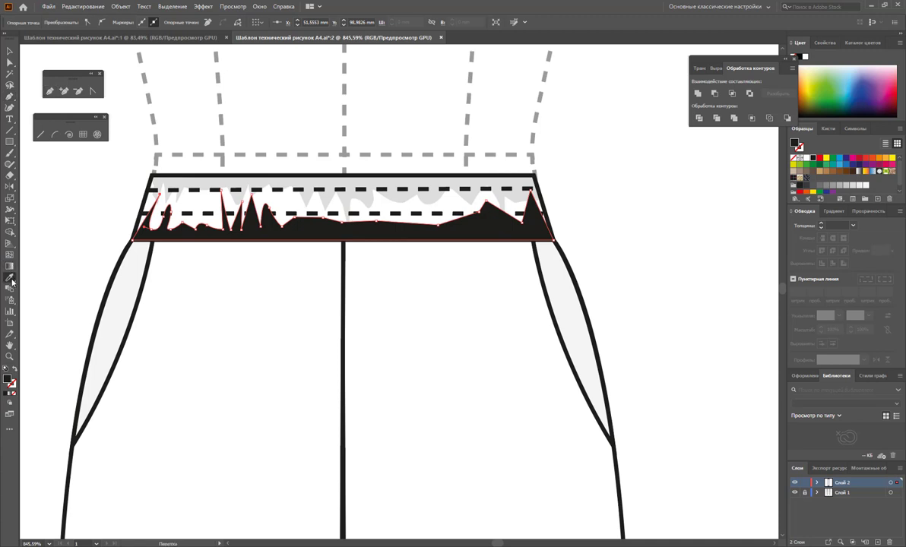
{"action": "left_click", "coordinate": [296, 182]}
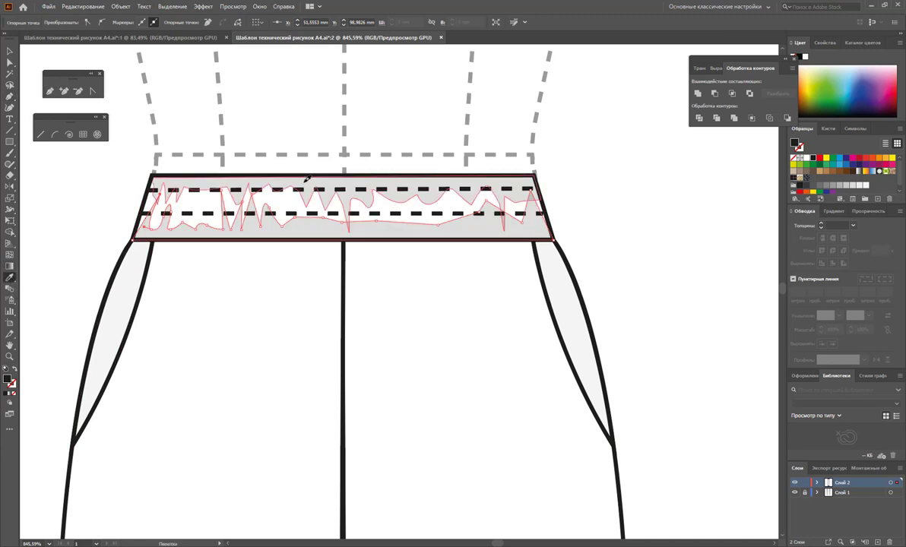
{"action": "left_click", "coordinate": [61, 180]}
{"action": "key", "text": "ctrl+z"}
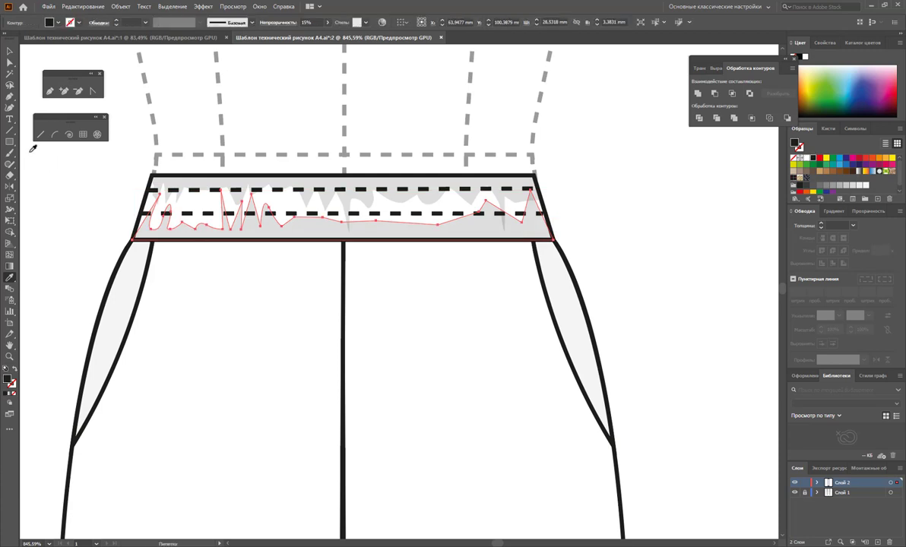
{"action": "left_click", "coordinate": [10, 50]}
{"action": "left_click", "coordinate": [76, 230]}
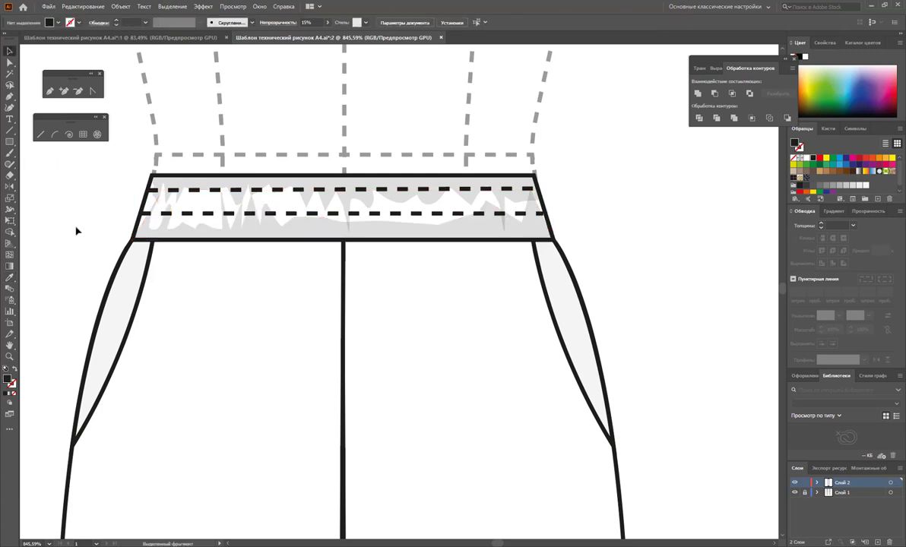
Add a new layer, lock the shading layer, and draw a first 0,25 pt gather line
{"action": "left_click", "coordinate": [40, 134]}
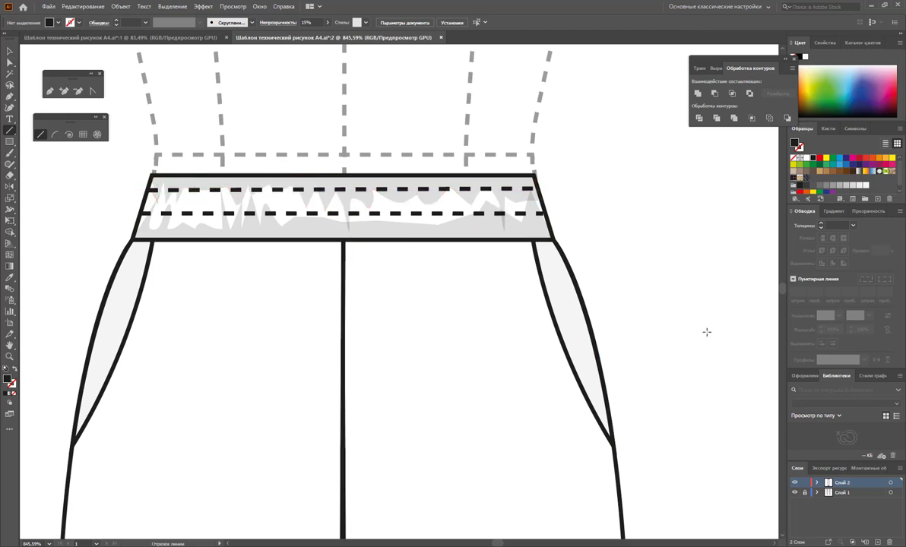
{"action": "left_click", "coordinate": [877, 542]}
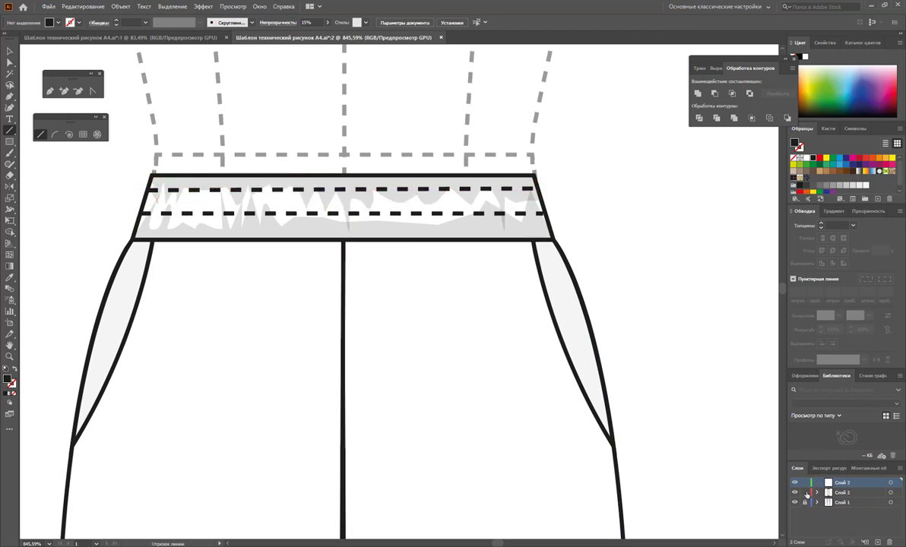
{"action": "left_click", "coordinate": [805, 493]}
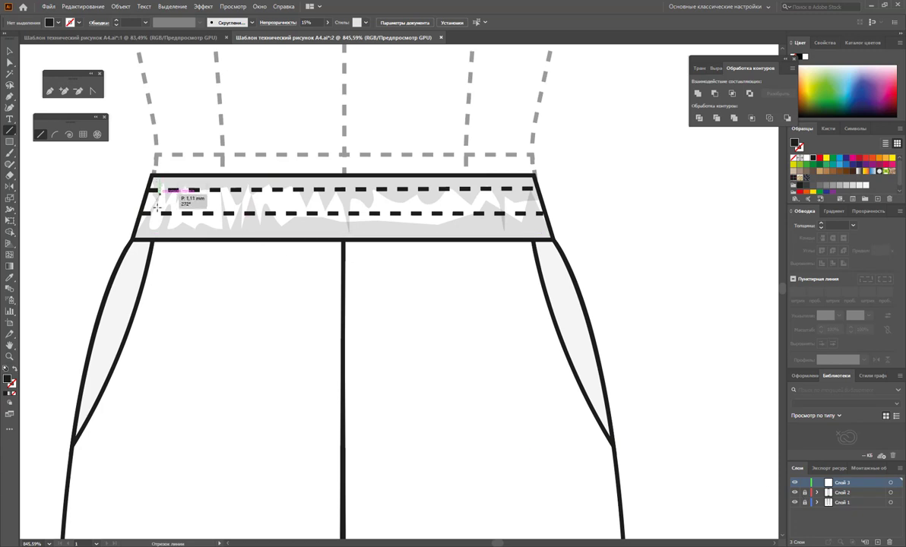
{"action": "left_click_drag", "start_coordinate": [158, 177], "coordinate": [158, 226]}
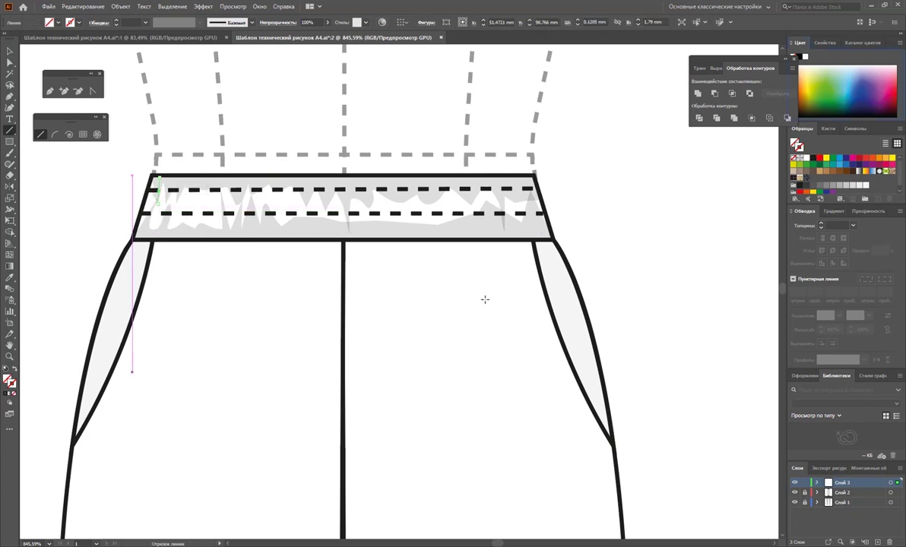
{"action": "left_click", "coordinate": [811, 159]}
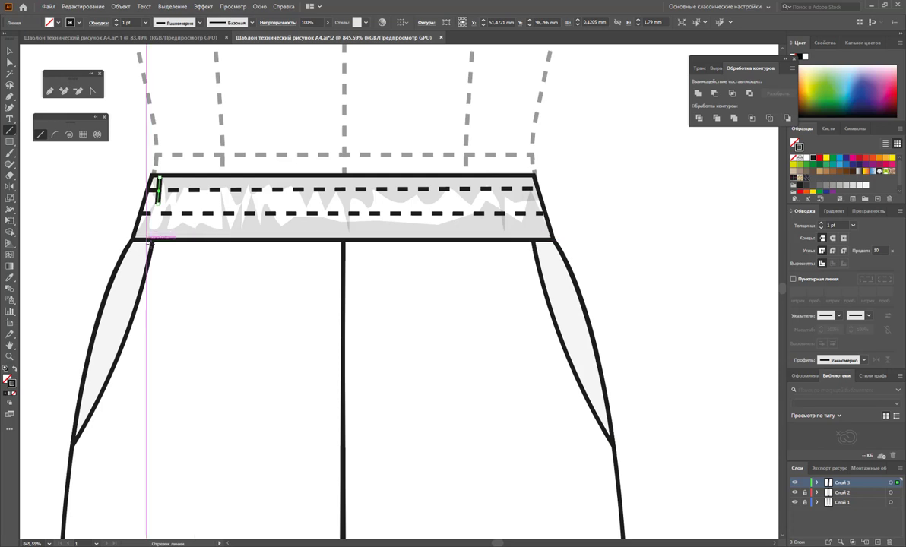
{"action": "left_click", "coordinate": [852, 226]}
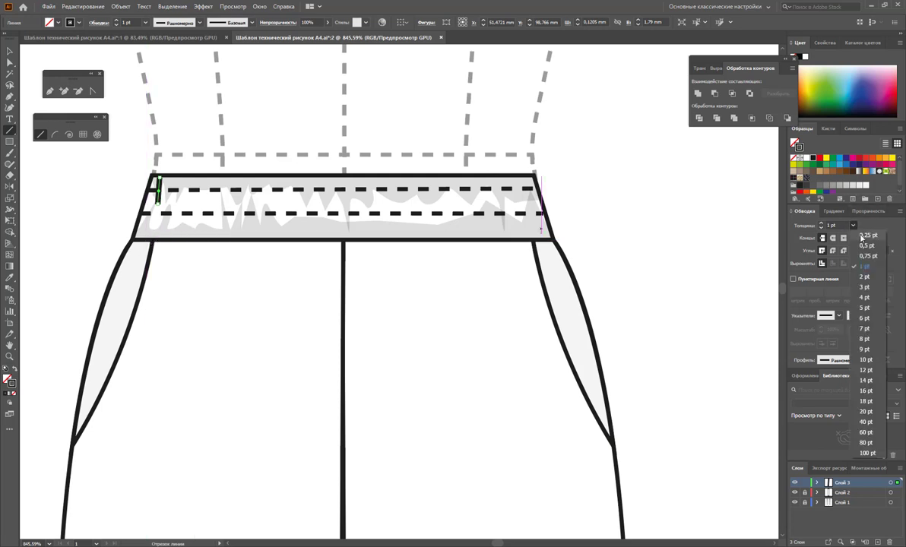
{"action": "left_click", "coordinate": [866, 235]}
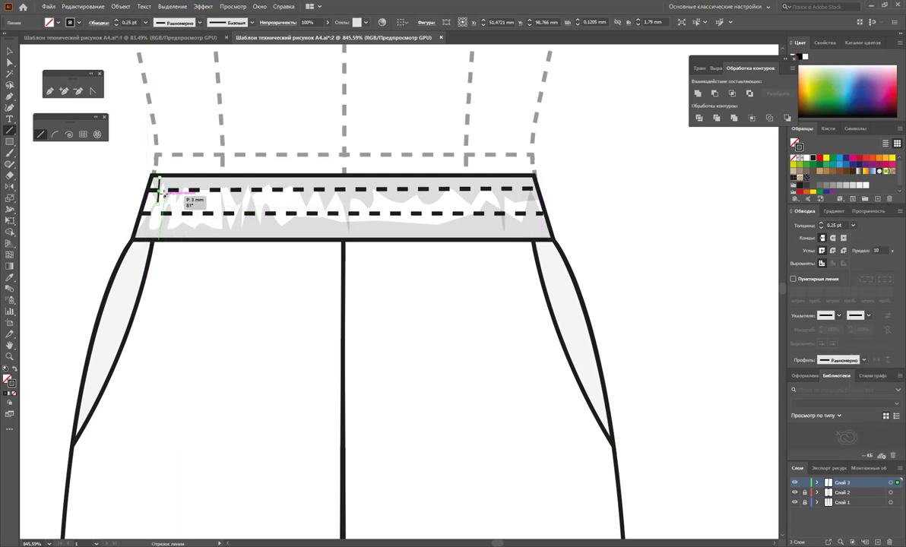
Draw short vertical and slanted gather lines from the waistband's left end to its centre
{"action": "left_click_drag", "start_coordinate": [168, 179], "coordinate": [167, 224]}
{"action": "left_click_drag", "start_coordinate": [183, 180], "coordinate": [177, 225]}
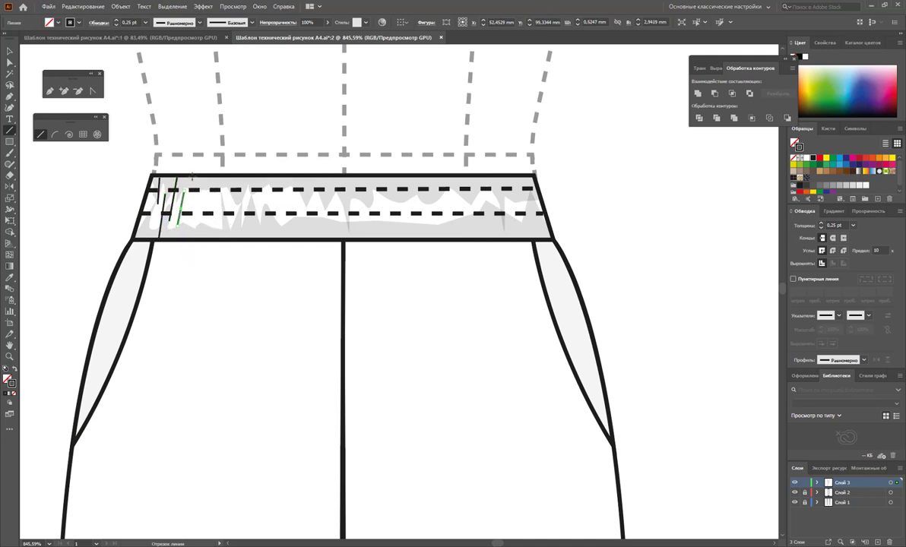
{"action": "mouse_move", "coordinate": [191, 180]}
{"action": "left_mouse_down"}
{"action": "mouse_move", "coordinate": [189, 225]}
{"action": "mouse_move", "coordinate": [199, 240]}
{"action": "left_mouse_up"}
{"action": "left_click_drag", "start_coordinate": [210, 179], "coordinate": [199, 219]}
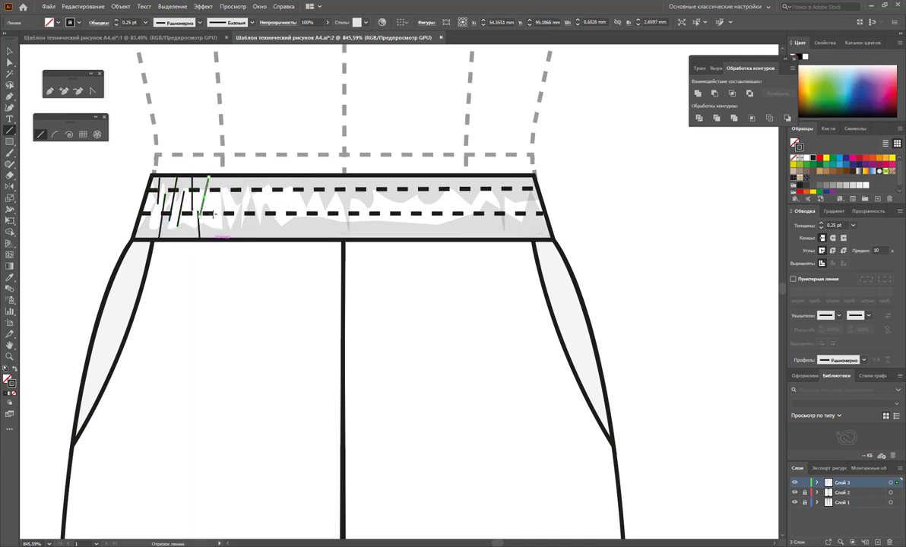
{"action": "left_click_drag", "start_coordinate": [219, 179], "coordinate": [214, 228]}
{"action": "left_click_drag", "start_coordinate": [227, 189], "coordinate": [226, 225]}
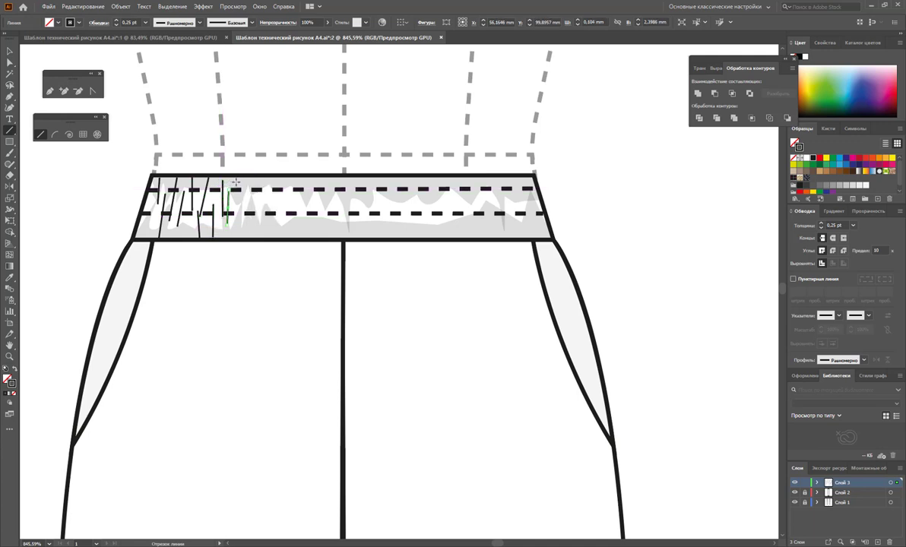
{"action": "left_click_drag", "start_coordinate": [240, 179], "coordinate": [240, 225]}
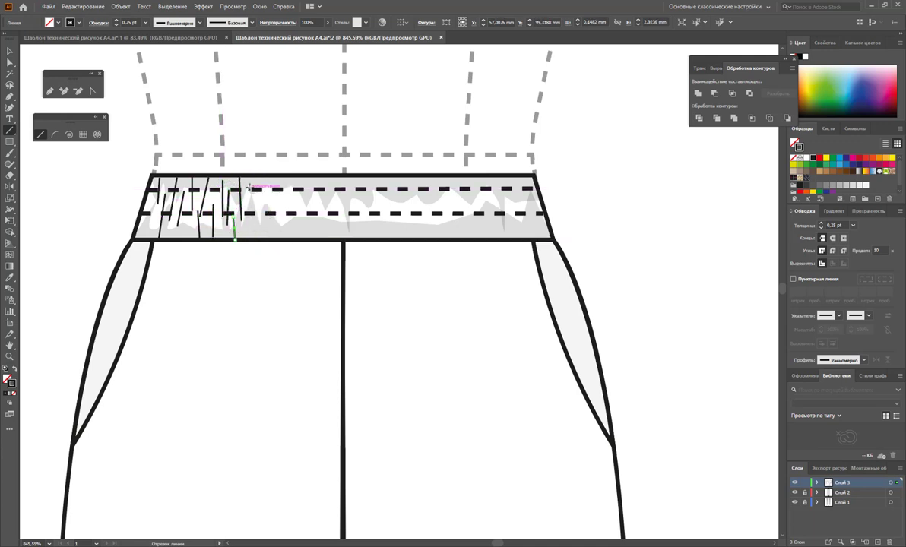
{"action": "left_click_drag", "start_coordinate": [243, 183], "coordinate": [248, 238]}
{"action": "left_click_drag", "start_coordinate": [145, 240], "coordinate": [150, 199]}
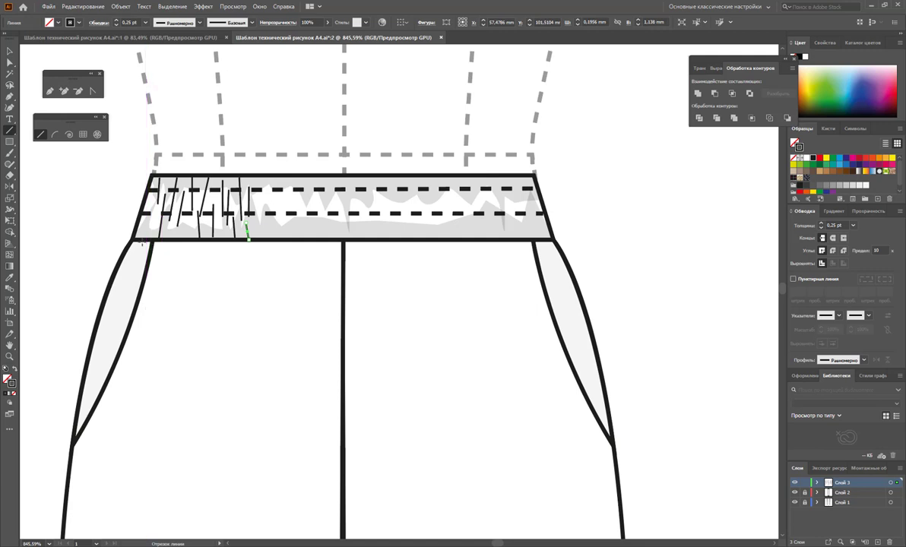
{"action": "left_click_drag", "start_coordinate": [265, 180], "coordinate": [273, 230]}
{"action": "left_click_drag", "start_coordinate": [286, 181], "coordinate": [288, 202]}
{"action": "mouse_move", "coordinate": [287, 238]}
{"action": "left_mouse_down"}
{"action": "mouse_move", "coordinate": [278, 203]}
{"action": "mouse_move", "coordinate": [292, 221]}
{"action": "left_mouse_up"}
{"action": "mouse_move", "coordinate": [312, 182]}
{"action": "left_mouse_down"}
{"action": "mouse_move", "coordinate": [312, 237]}
{"action": "mouse_move", "coordinate": [323, 200]}
{"action": "left_mouse_up"}
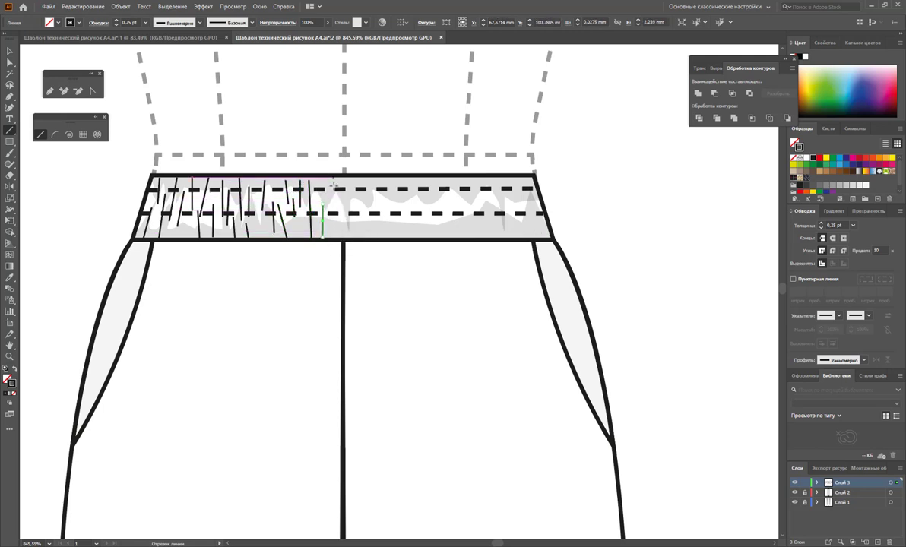
Draw short vertical and slanted gather lines from centre front to the waistband's right edge
{"action": "mouse_move", "coordinate": [343, 239]}
{"action": "left_mouse_down"}
{"action": "mouse_move", "coordinate": [343, 201]}
{"action": "mouse_move", "coordinate": [348, 239]}
{"action": "left_mouse_up"}
{"action": "left_click_drag", "start_coordinate": [359, 177], "coordinate": [359, 210]}
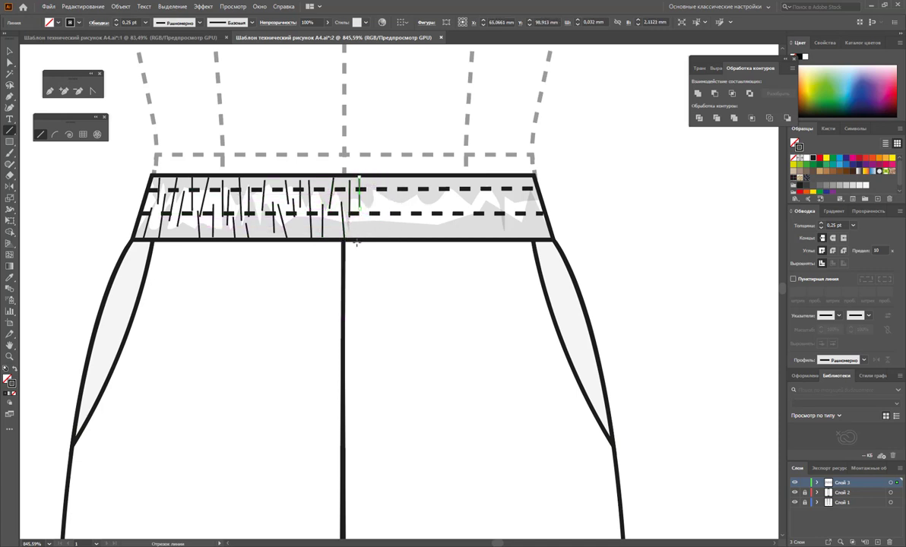
{"action": "left_click_drag", "start_coordinate": [369, 177], "coordinate": [375, 224]}
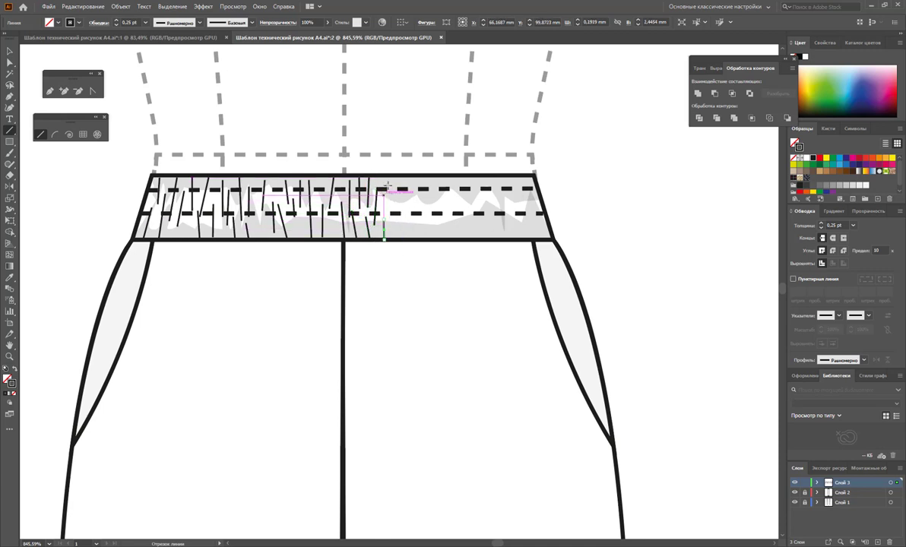
{"action": "mouse_move", "coordinate": [392, 182]}
{"action": "left_mouse_down"}
{"action": "mouse_move", "coordinate": [388, 214]}
{"action": "mouse_move", "coordinate": [402, 184]}
{"action": "mouse_move", "coordinate": [395, 201]}
{"action": "left_mouse_up"}
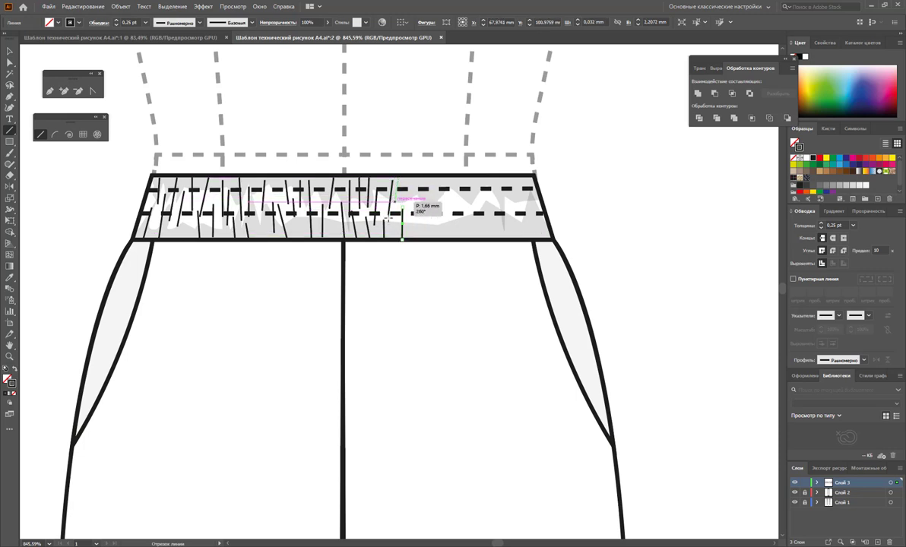
{"action": "mouse_move", "coordinate": [412, 239]}
{"action": "left_mouse_down"}
{"action": "mouse_move", "coordinate": [409, 179]}
{"action": "mouse_move", "coordinate": [419, 213]}
{"action": "left_mouse_up"}
{"action": "mouse_move", "coordinate": [406, 180]}
{"action": "left_mouse_down"}
{"action": "mouse_move", "coordinate": [406, 193]}
{"action": "mouse_move", "coordinate": [430, 201]}
{"action": "mouse_move", "coordinate": [430, 242]}
{"action": "left_mouse_up"}
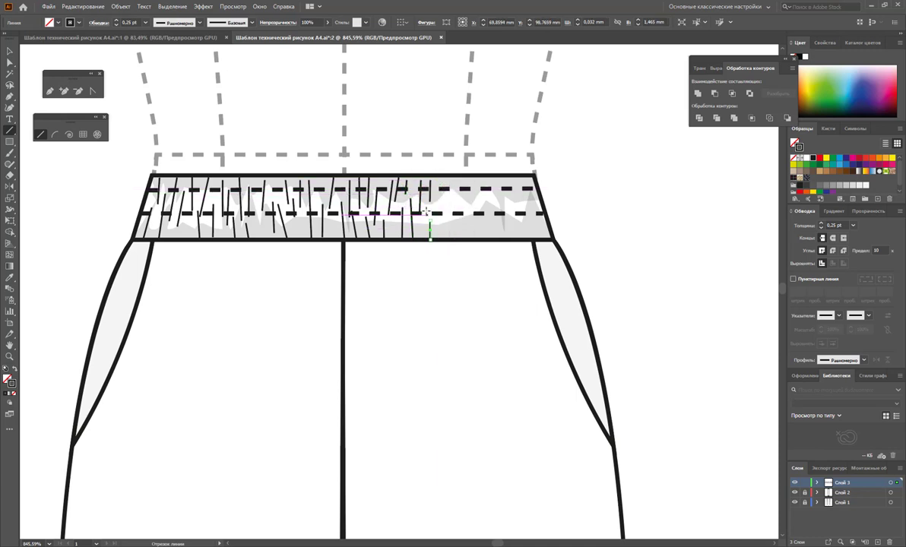
{"action": "left_click_drag", "start_coordinate": [442, 180], "coordinate": [444, 242]}
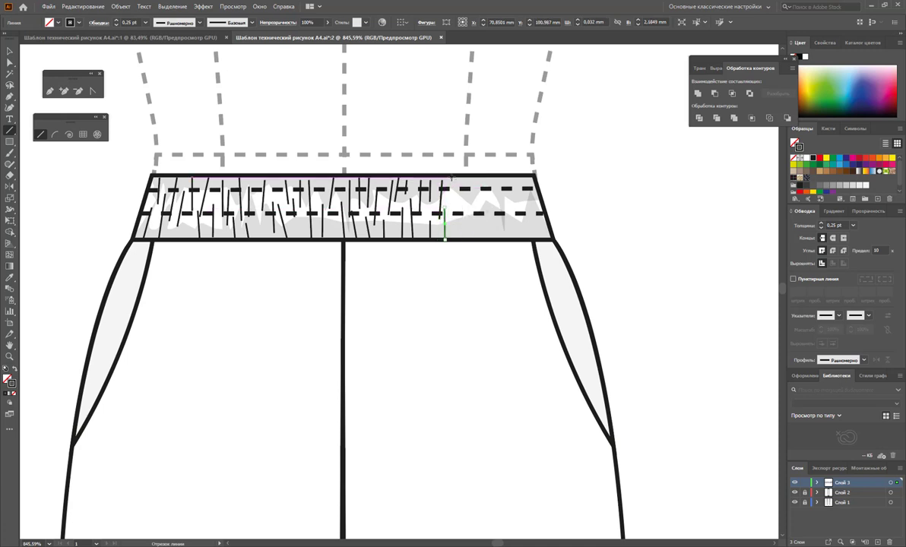
{"action": "left_click_drag", "start_coordinate": [452, 177], "coordinate": [452, 218]}
{"action": "left_click_drag", "start_coordinate": [466, 178], "coordinate": [465, 214]}
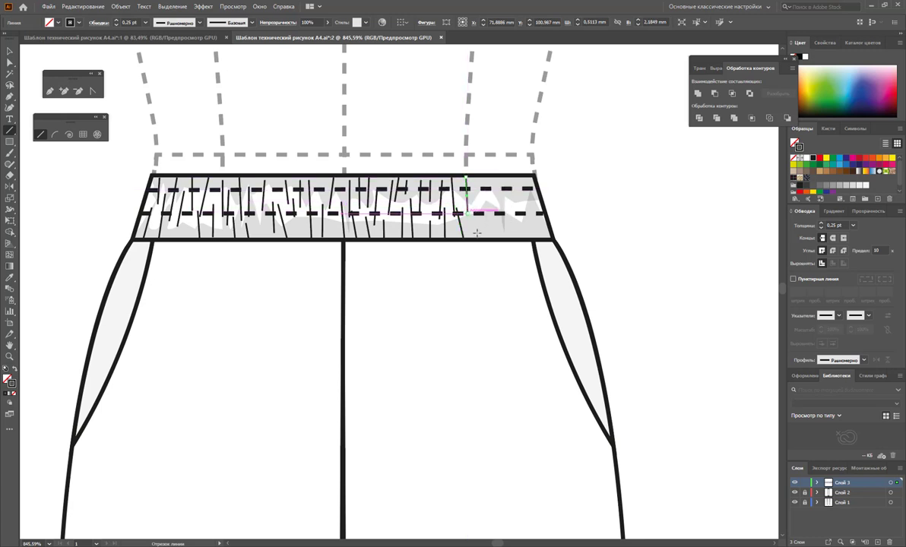
{"action": "left_click_drag", "start_coordinate": [481, 177], "coordinate": [482, 213]}
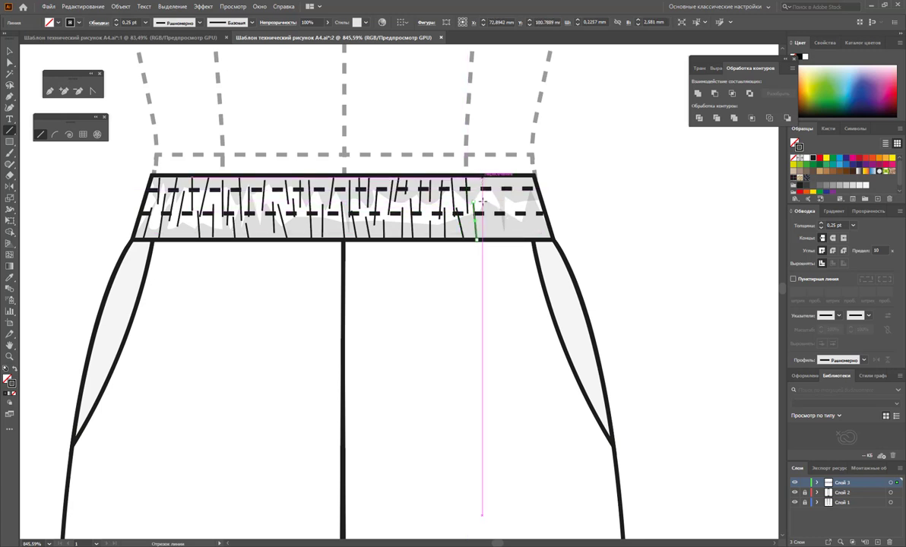
{"action": "left_click_drag", "start_coordinate": [497, 180], "coordinate": [503, 228]}
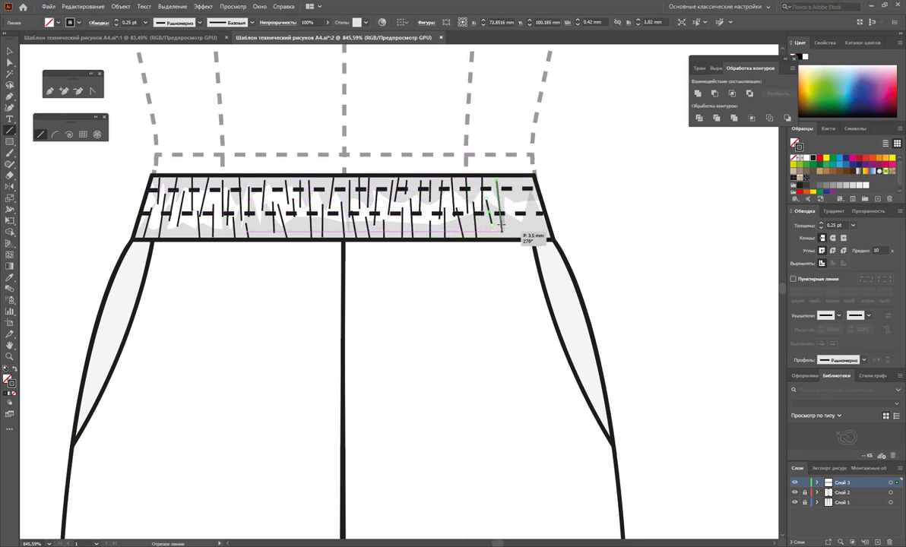
{"action": "mouse_move", "coordinate": [503, 183]}
{"action": "left_mouse_down"}
{"action": "mouse_move", "coordinate": [513, 222]}
{"action": "mouse_move", "coordinate": [522, 198]}
{"action": "mouse_move", "coordinate": [531, 204]}
{"action": "left_mouse_up"}
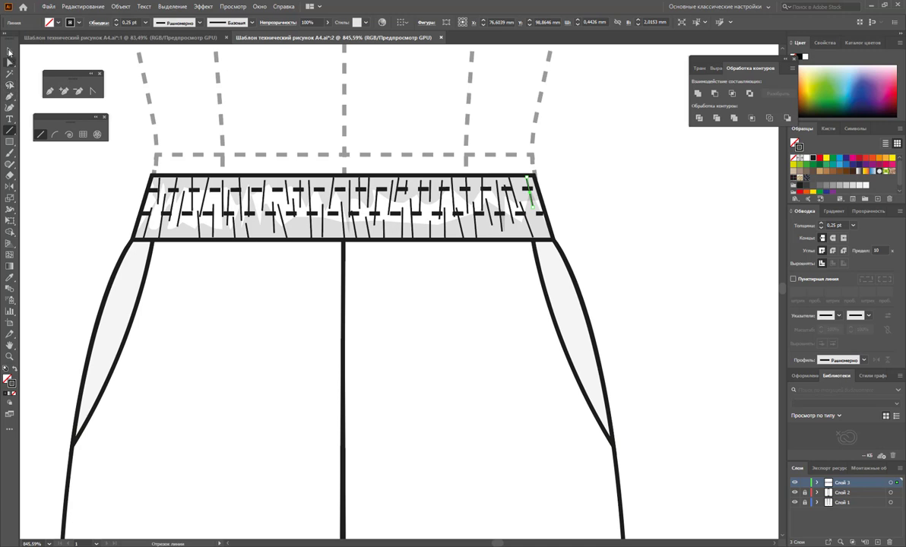
Group the waistband gather lines and give them a tapered Width Profile 1 at 0.15 pt
{"action": "left_click", "coordinate": [10, 51]}
{"action": "left_click_drag", "start_coordinate": [543, 127], "coordinate": [98, 233]}
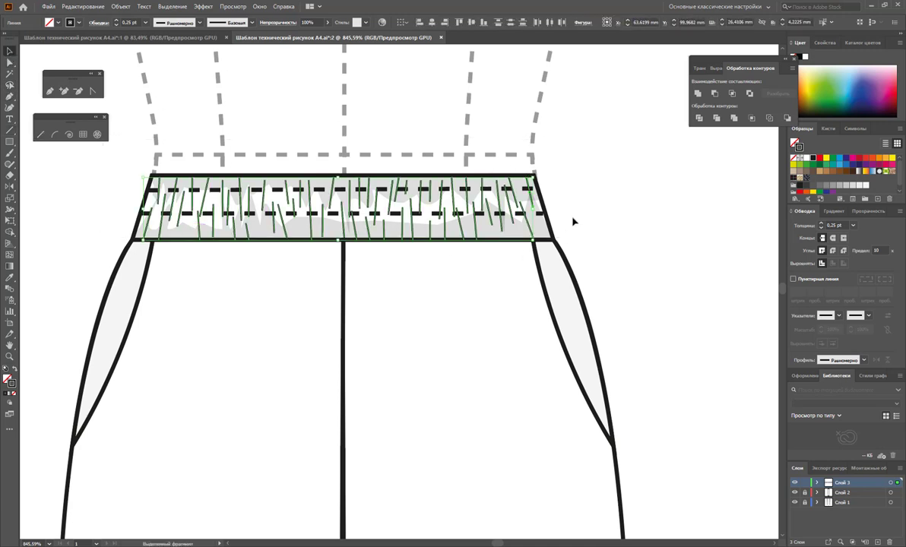
{"action": "right_click", "coordinate": [494, 210]}
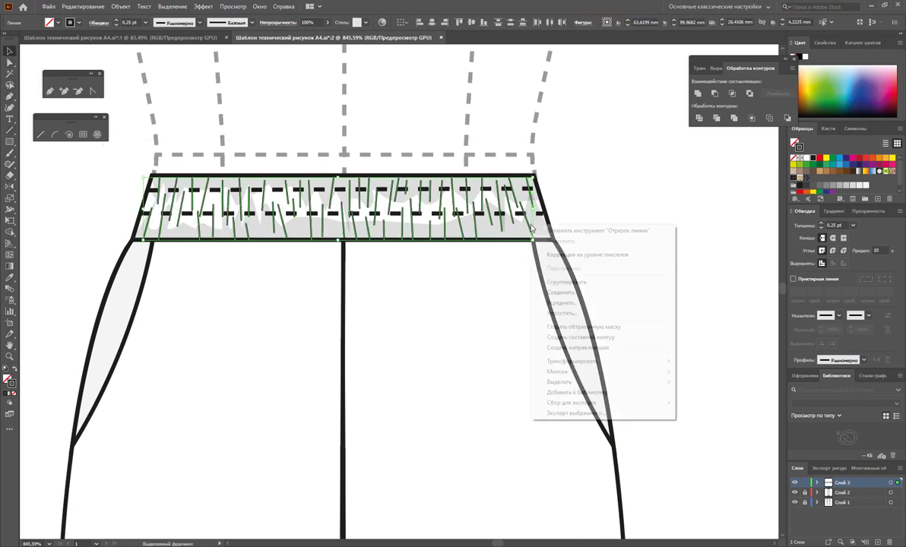
{"action": "left_click", "coordinate": [543, 264]}
{"action": "left_click", "coordinate": [867, 363]}
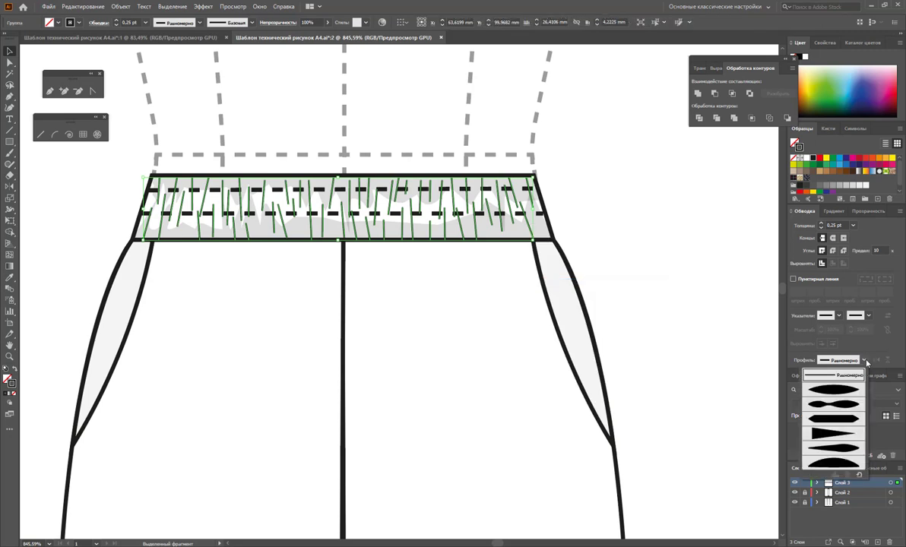
{"action": "left_click", "coordinate": [832, 392]}
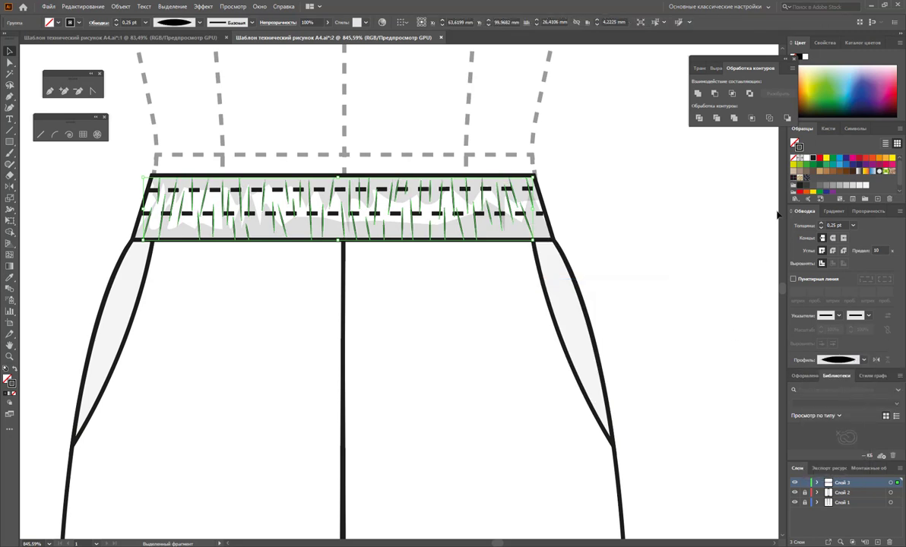
{"action": "left_click", "coordinate": [833, 226]}
{"action": "type", "text": "0,15"}
{"action": "key", "text": "Return"}
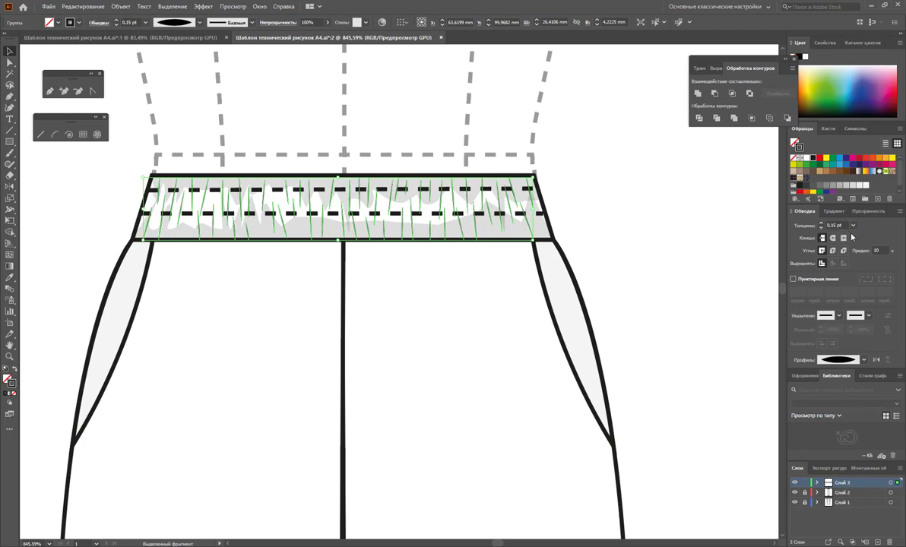
{"action": "left_click", "coordinate": [681, 260]}
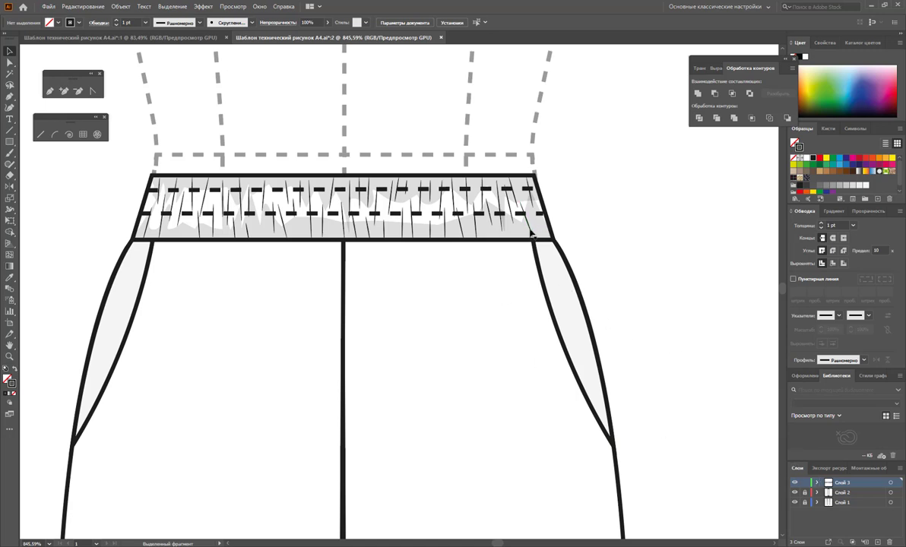
Nest layer Слой 3 inside Слой 2 in the Layers panel
{"action": "left_click", "coordinate": [532, 235]}
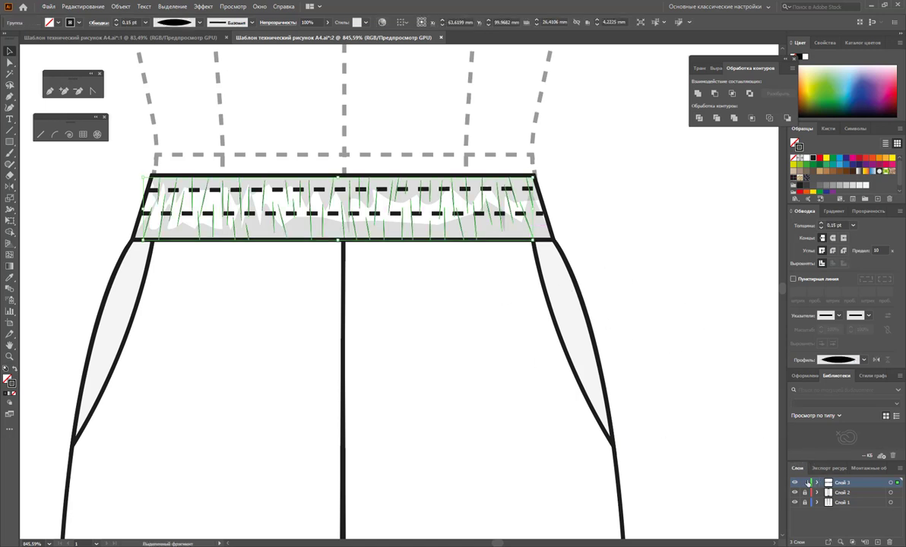
{"action": "left_click", "coordinate": [817, 493]}
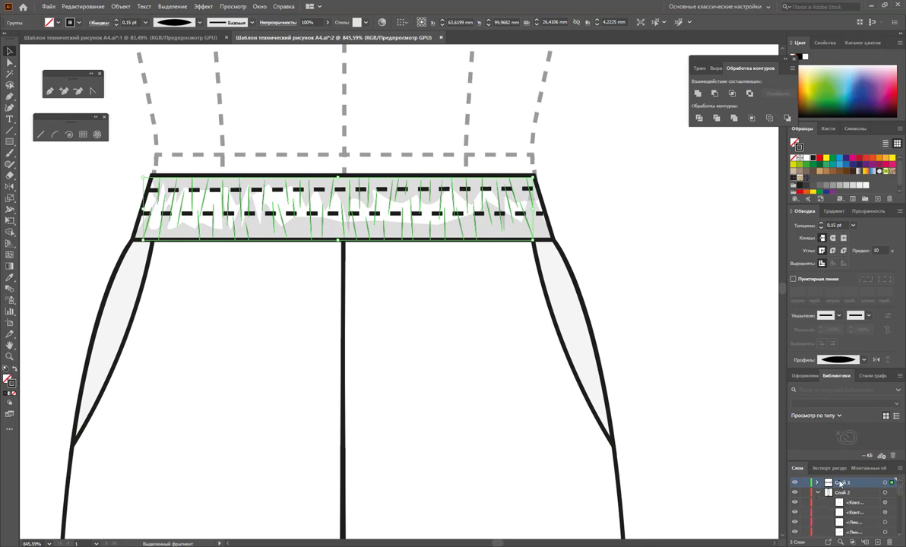
{"action": "left_click_drag", "start_coordinate": [839, 483], "coordinate": [841, 495]}
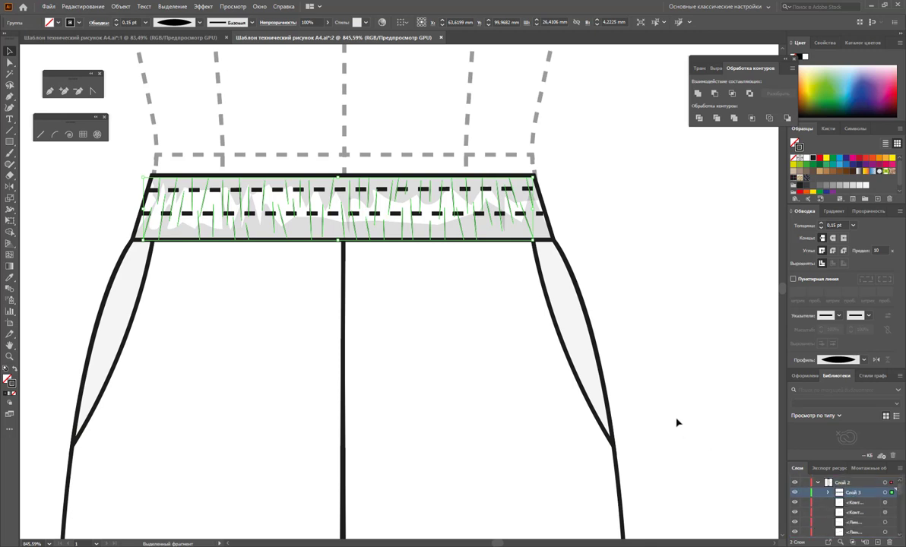
{"action": "left_click", "coordinate": [669, 392]}
Zoom out to show both full figures, then zoom in closely on the two trouser cuffs
{"action": "key", "text": "z"}
{"action": "left_click", "coordinate": [483, 373], "text": "alt"}
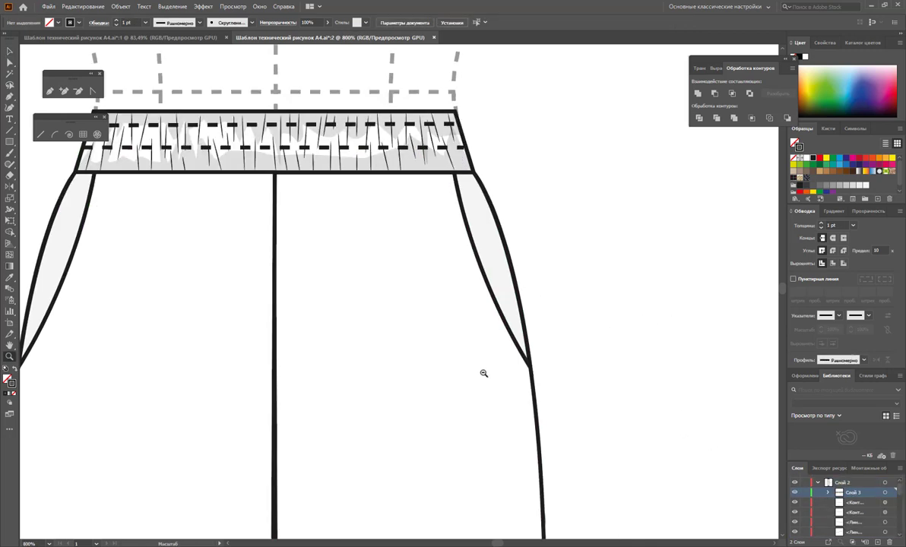
{"action": "left_click", "coordinate": [343, 313], "text": "alt"}
{"action": "left_click", "coordinate": [443, 348], "text": "alt"}
{"action": "left_click", "coordinate": [432, 328], "text": "alt"}
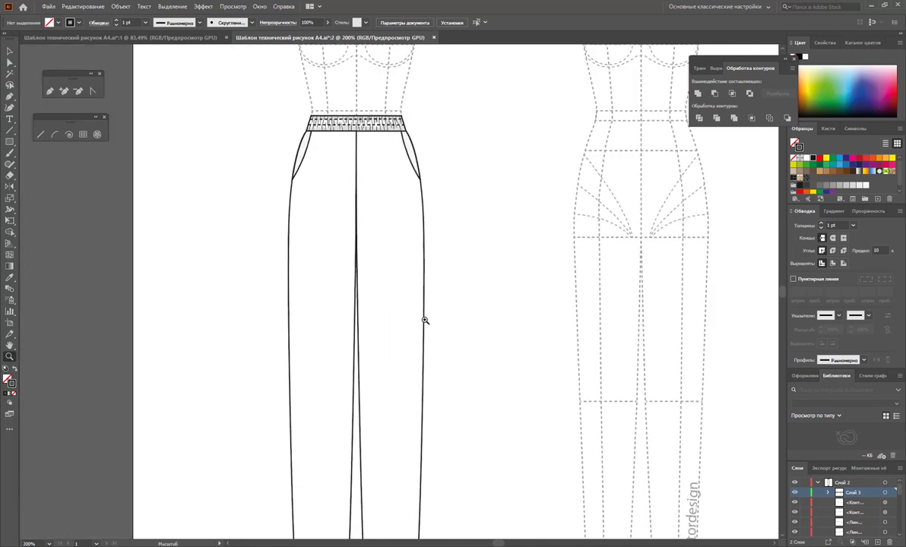
{"action": "left_click", "coordinate": [405, 332], "text": "alt"}
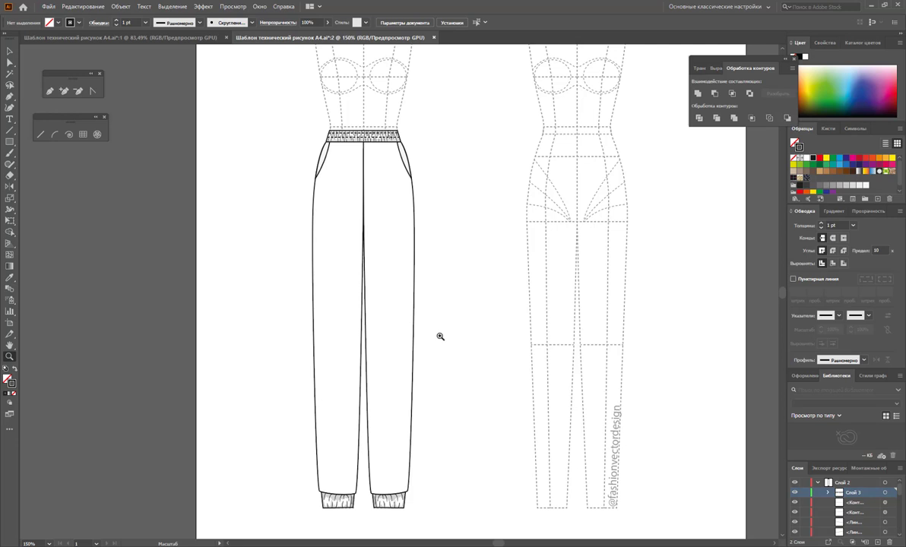
{"action": "left_click", "coordinate": [380, 502]}
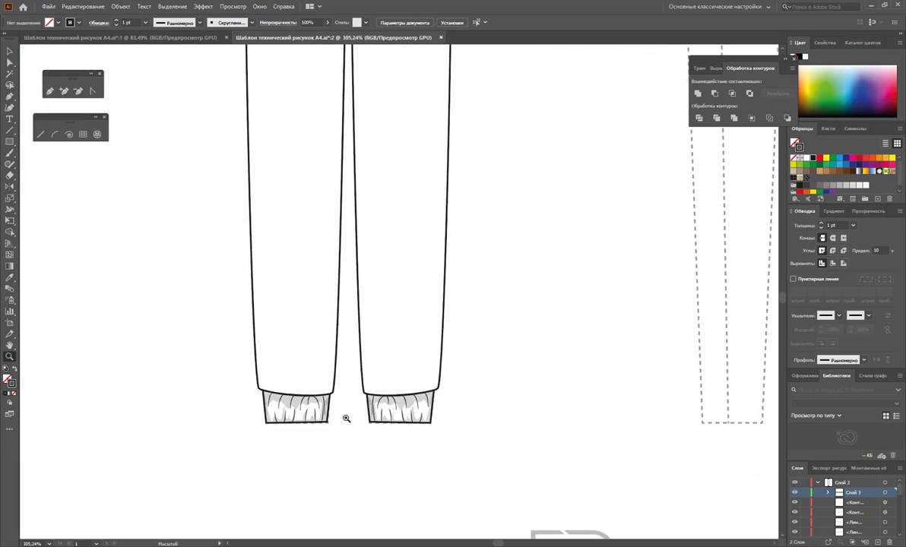
{"action": "left_click_drag", "start_coordinate": [346, 419], "coordinate": [464, 455]}
Set the left cuff's inner fold lines to a 0.15 pt stroke weight
{"action": "left_click", "coordinate": [10, 51]}
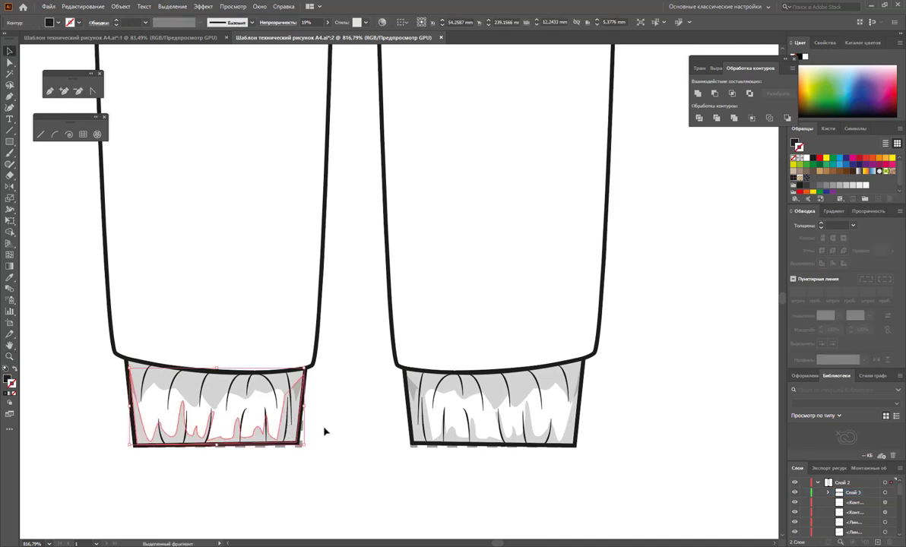
{"action": "left_click_drag", "start_coordinate": [333, 472], "coordinate": [117, 380]}
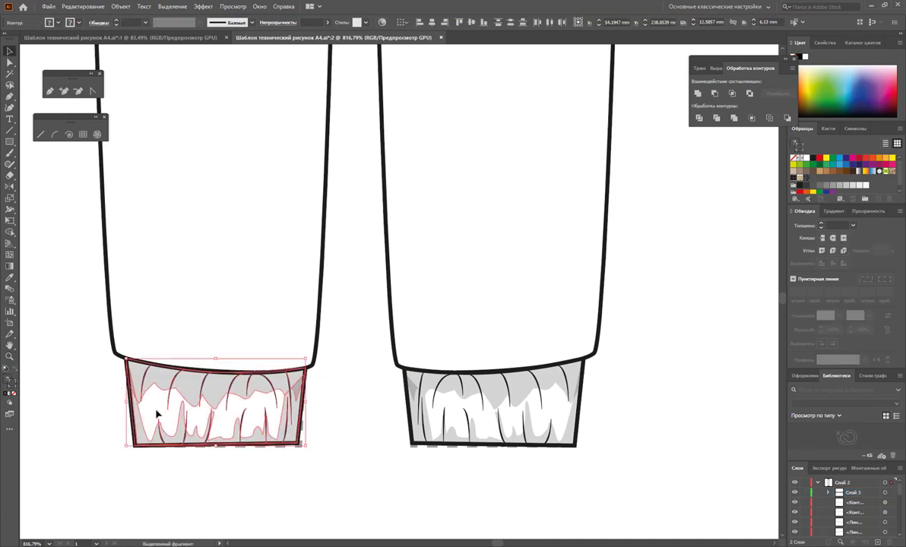
{"action": "left_click", "coordinate": [242, 442]}
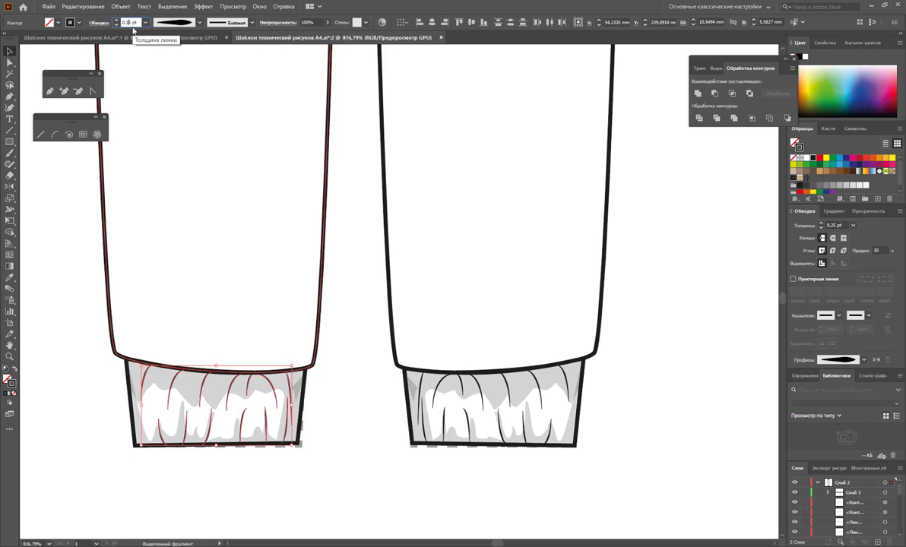
{"action": "type", "text": "0.15"}
{"action": "key", "text": "Return"}
{"action": "left_click", "coordinate": [324, 425]}
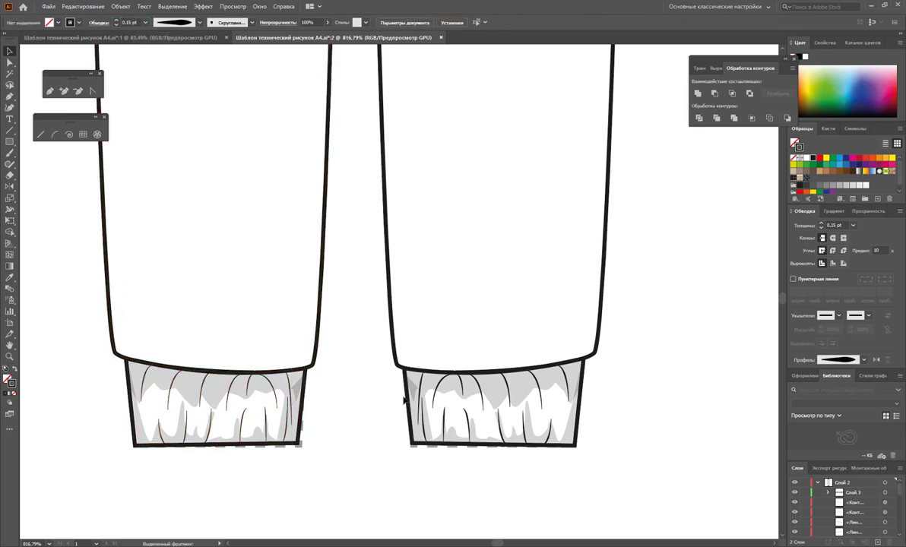
Set the right cuff's fold lines to 0.15 pt, excluding the cuff outline
{"action": "left_click_drag", "start_coordinate": [615, 468], "coordinate": [398, 388]}
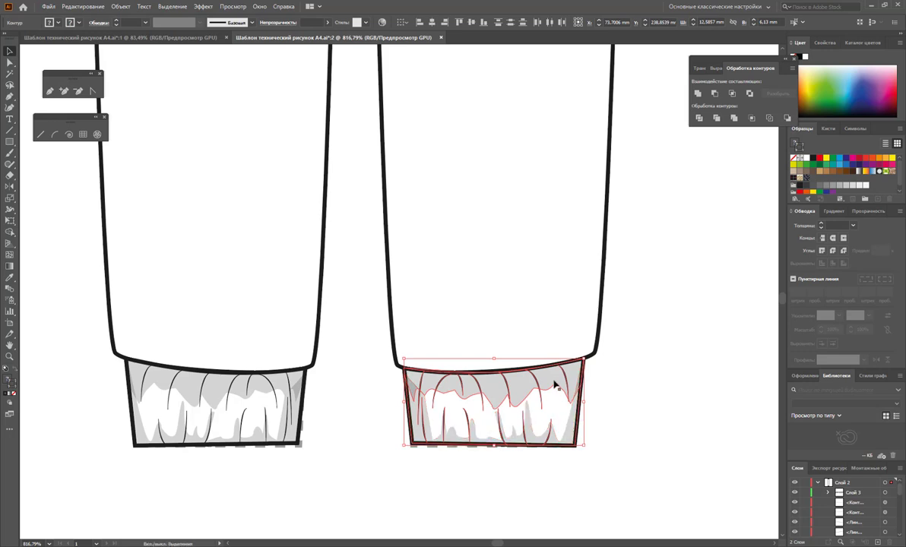
{"action": "left_click", "coordinate": [546, 410], "text": "shift"}
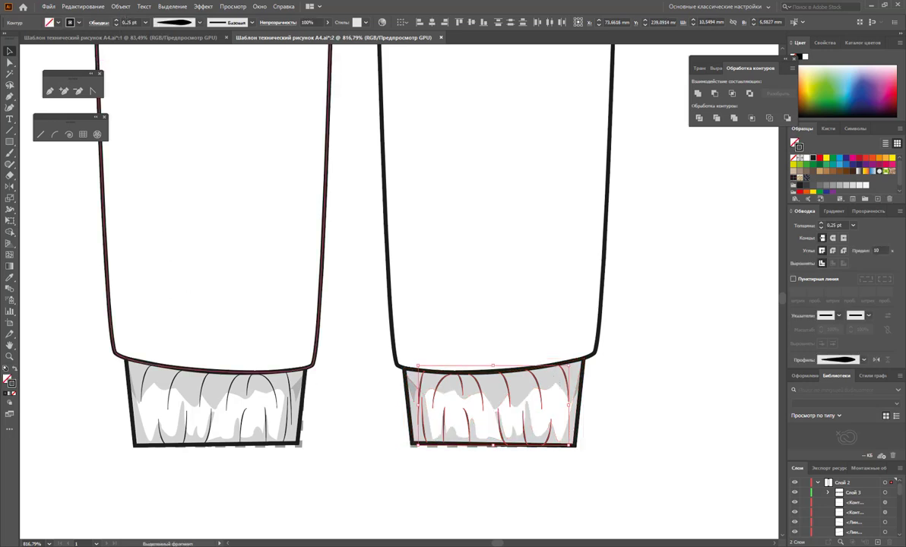
{"action": "left_click", "coordinate": [129, 23]}
{"action": "type", "text": "0,15"}
{"action": "key", "text": "Return"}
{"action": "left_click", "coordinate": [593, 392]}
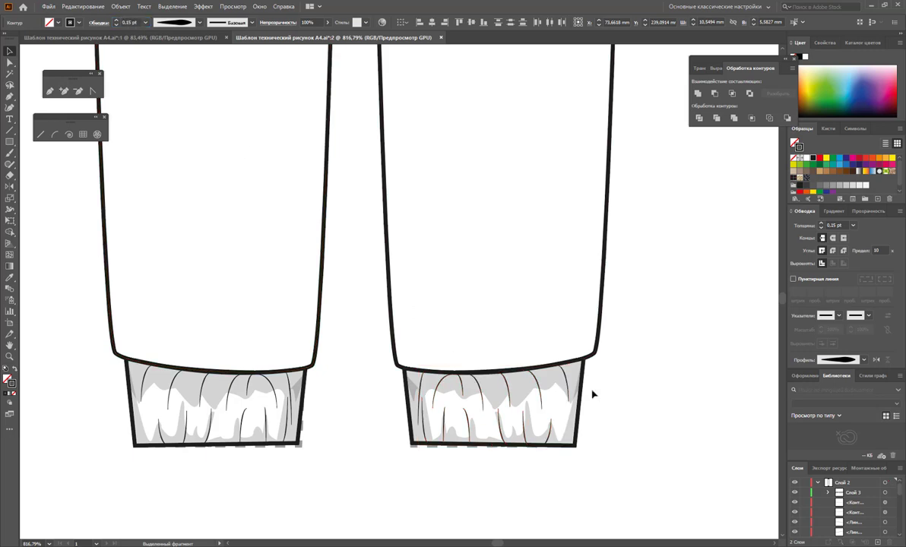
{"action": "scroll", "coordinate": [486, 327], "scroll_direction": "down", "scroll_amount": 1}
{"action": "scroll", "coordinate": [392, 241], "scroll_direction": "down", "scroll_amount": 1}
Alt-drag a copy of the whole front trousers onto the back figure
{"action": "scroll", "coordinate": [388, 223], "scroll_direction": "down", "scroll_amount": 2}
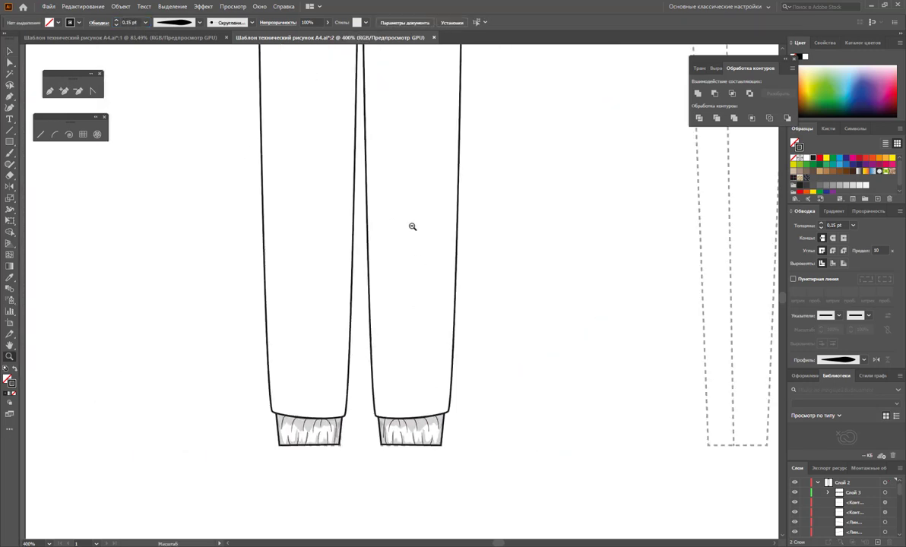
{"action": "scroll", "coordinate": [440, 226], "scroll_direction": "down", "scroll_amount": 1}
{"action": "scroll", "coordinate": [468, 224], "scroll_direction": "down", "scroll_amount": 1}
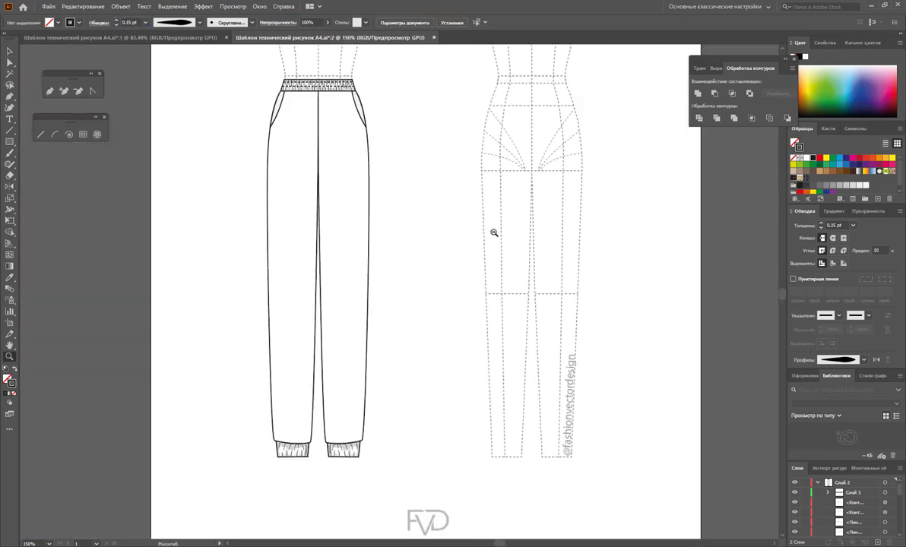
{"action": "left_click", "coordinate": [440, 227], "text": "alt"}
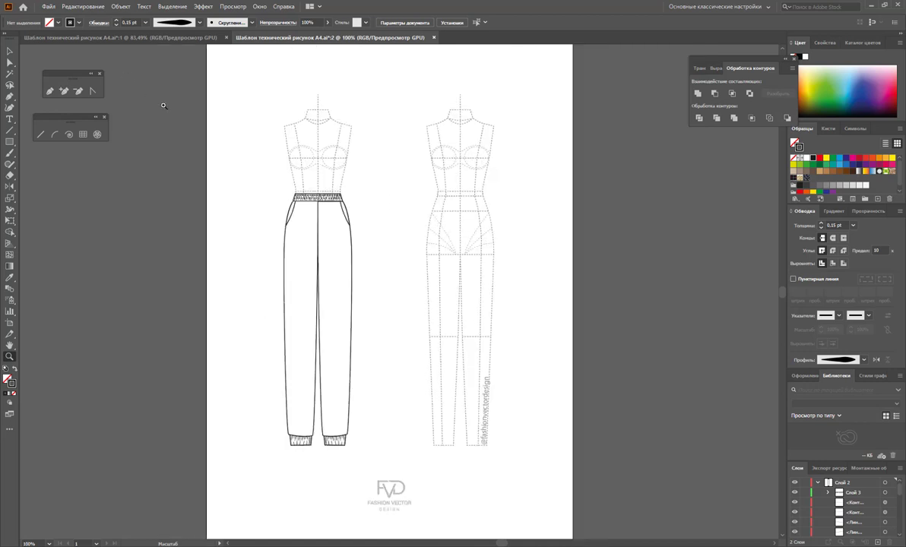
{"action": "left_click", "coordinate": [9, 52]}
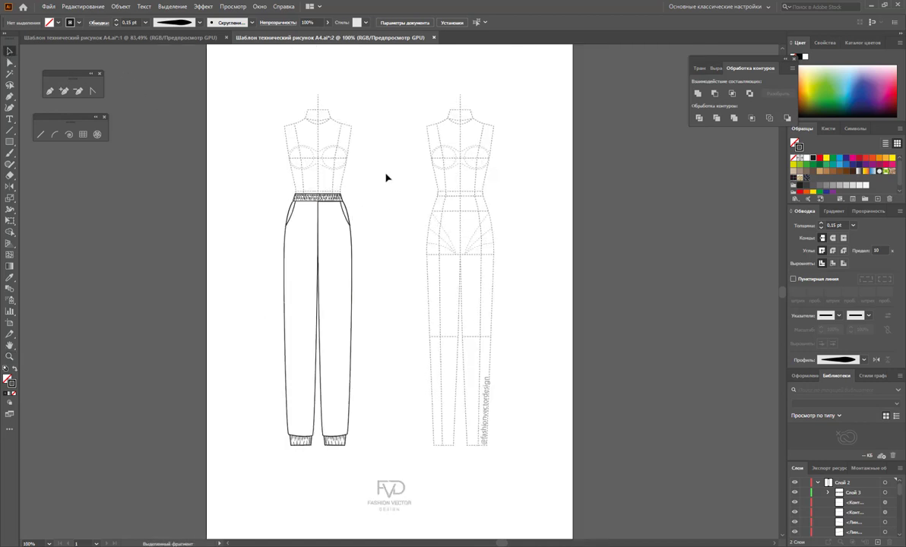
{"action": "left_click_drag", "start_coordinate": [385, 178], "coordinate": [261, 458]}
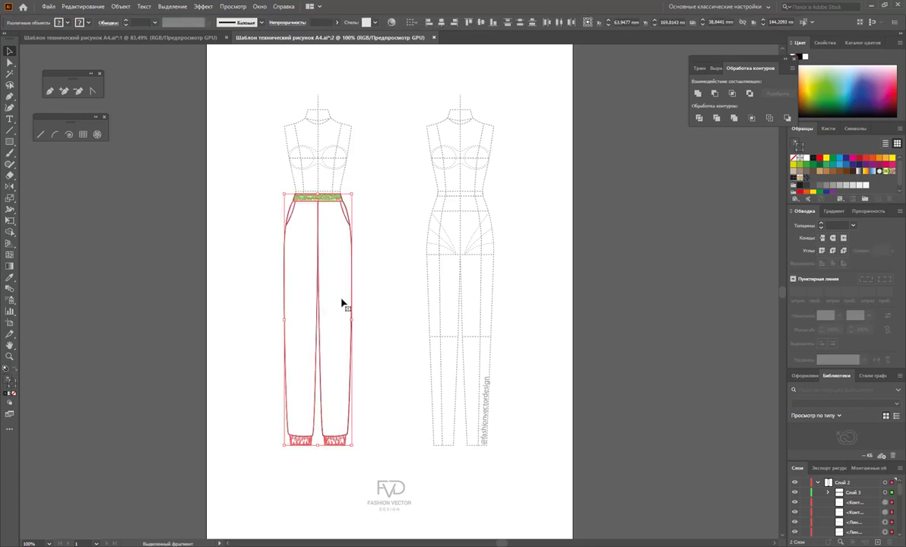
{"action": "left_click_drag", "start_coordinate": [318, 304], "coordinate": [461, 307]}
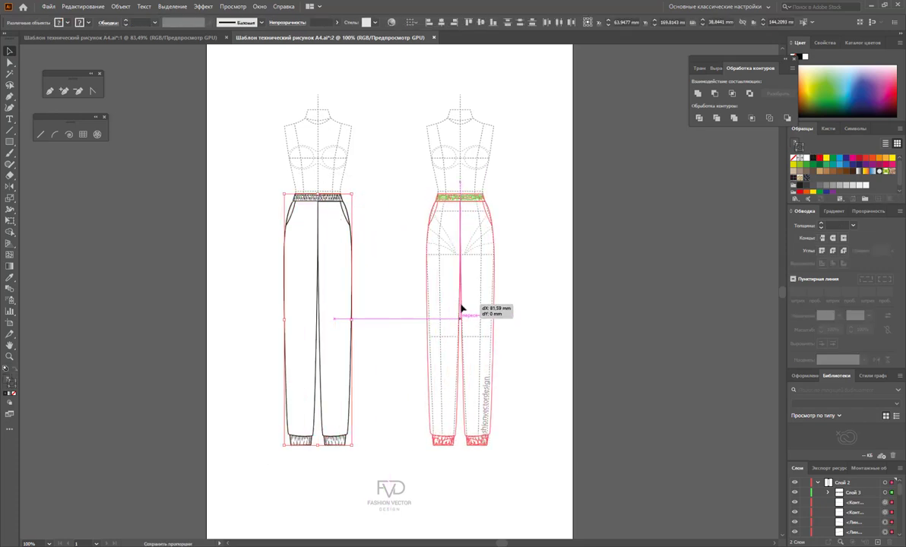
{"action": "left_click", "coordinate": [526, 307]}
Inspect the side pocket and leg paths on the back copy
{"action": "left_click", "coordinate": [488, 215]}
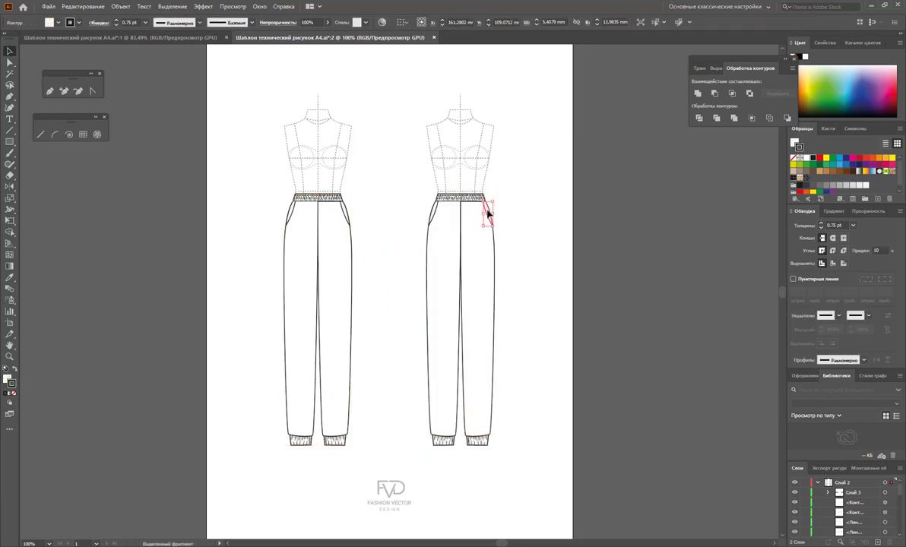
{"action": "left_click", "coordinate": [456, 221]}
{"action": "left_click", "coordinate": [439, 218]}
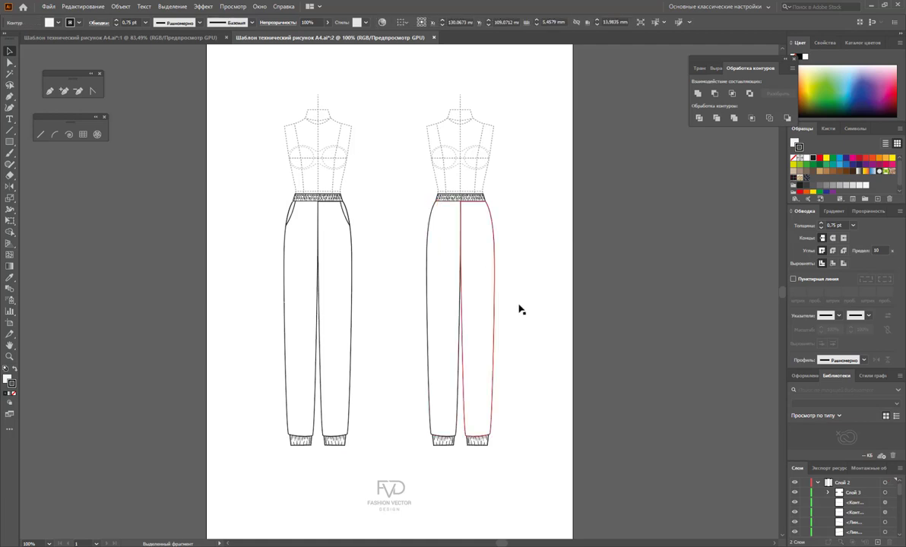
{"action": "left_click", "coordinate": [520, 308]}
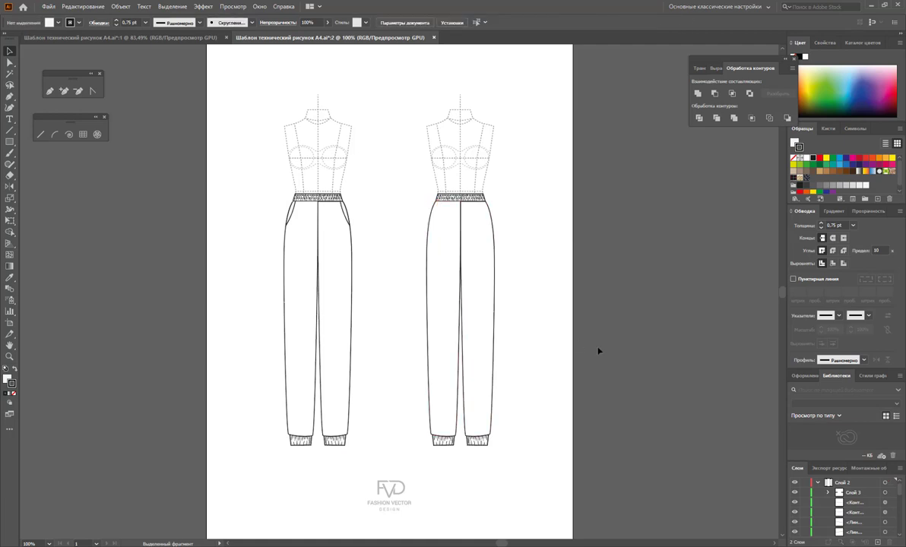
Draw a short Pen zigzag near the top of the back trousers' centre seam
{"action": "left_click", "coordinate": [10, 356]}
{"action": "left_click", "coordinate": [463, 297]}
{"action": "left_click_drag", "start_coordinate": [461, 292], "coordinate": [478, 304]}
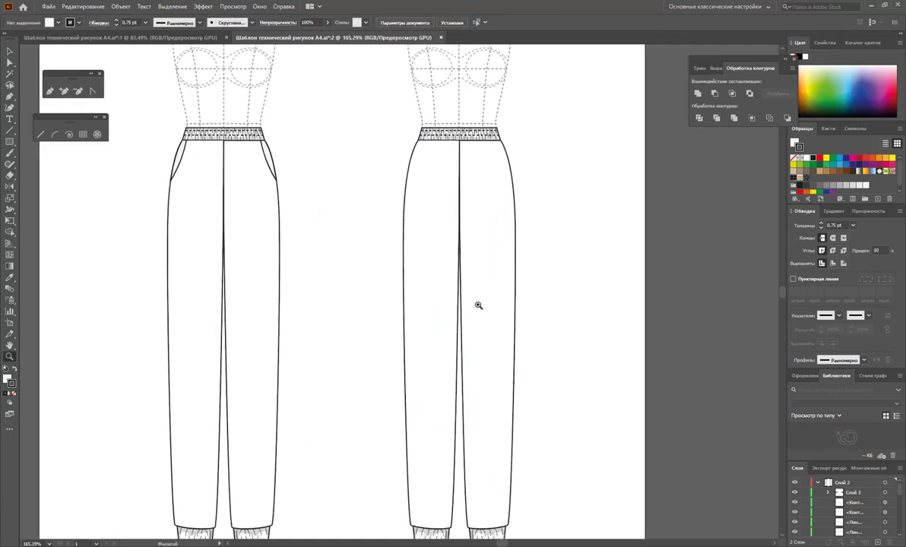
{"action": "left_click", "coordinate": [50, 92]}
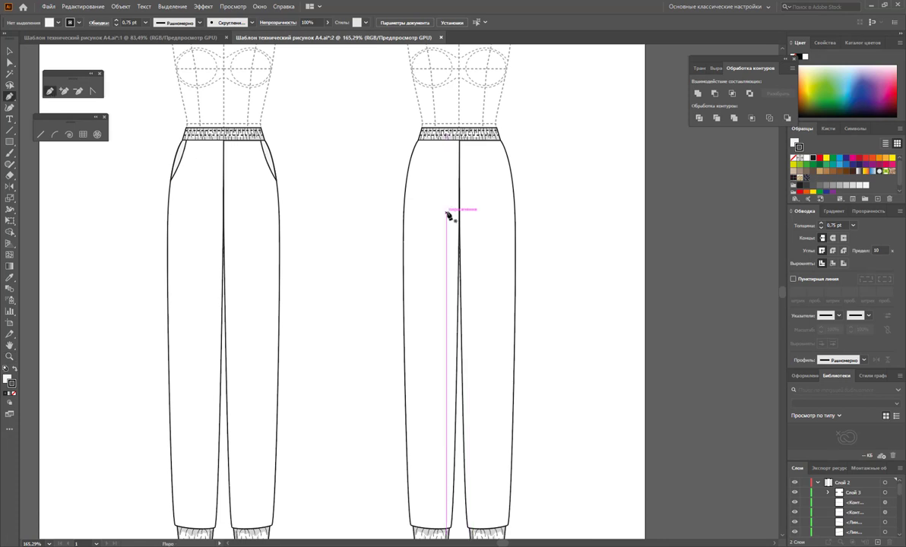
{"action": "left_click", "coordinate": [471, 209]}
{"action": "left_click_drag", "start_coordinate": [454, 225], "coordinate": [477, 224]}
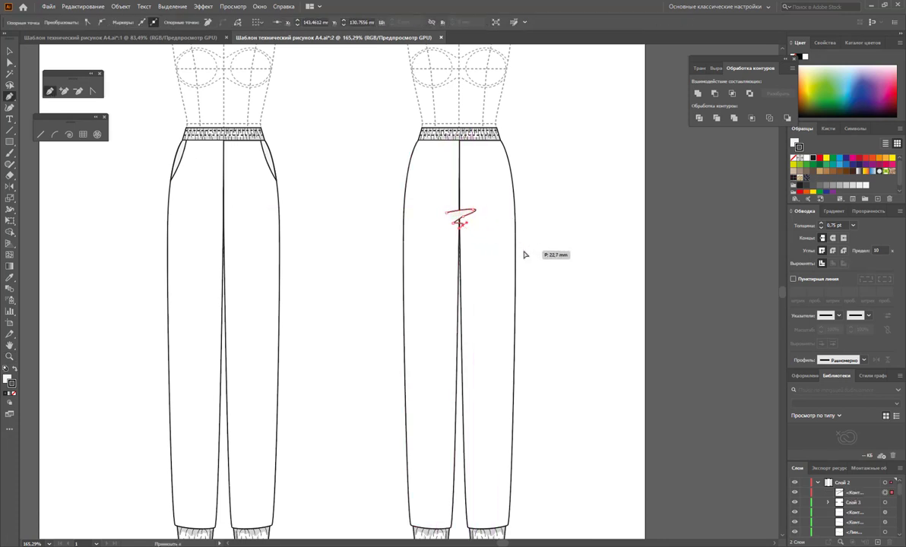
{"action": "left_click", "coordinate": [477, 244], "text": "ctrl"}
Apply a tapered width profile to the new zigzag stroke
{"action": "left_click", "coordinate": [9, 51]}
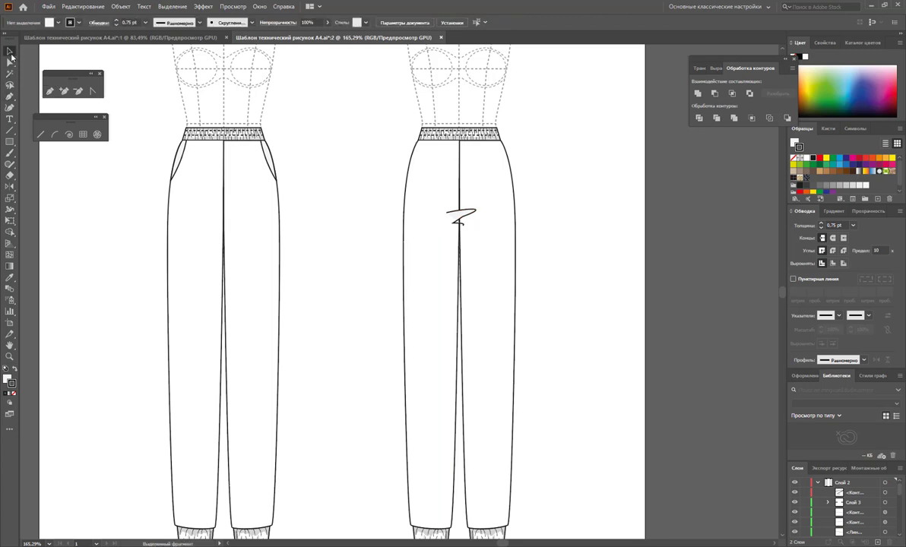
{"action": "left_click", "coordinate": [456, 214]}
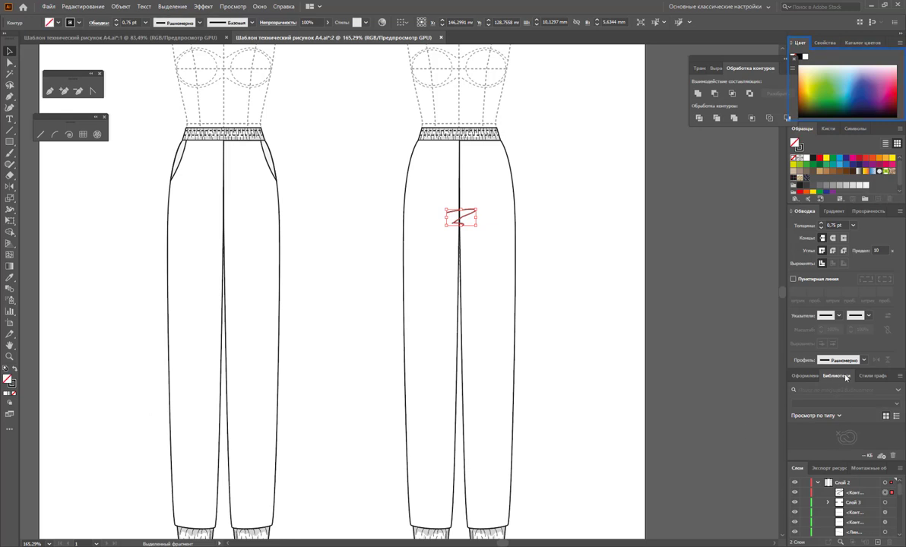
{"action": "left_click", "coordinate": [845, 360]}
{"action": "left_click", "coordinate": [834, 403]}
{"action": "left_click", "coordinate": [637, 325]}
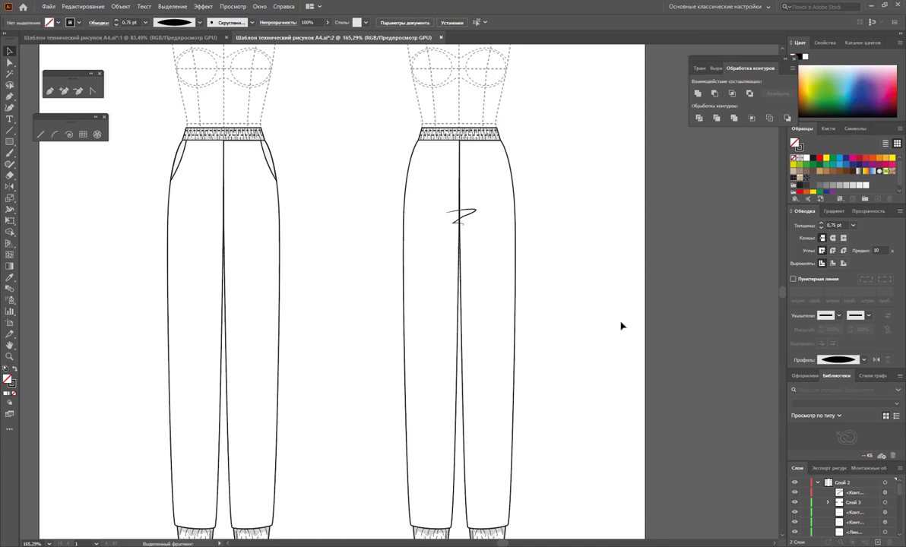
{"action": "scroll", "coordinate": [620, 326], "scroll_direction": "down", "scroll_amount": 2}
Zoom out to the whole page and group every part of the front trousers into one object
{"action": "key", "text": "z"}
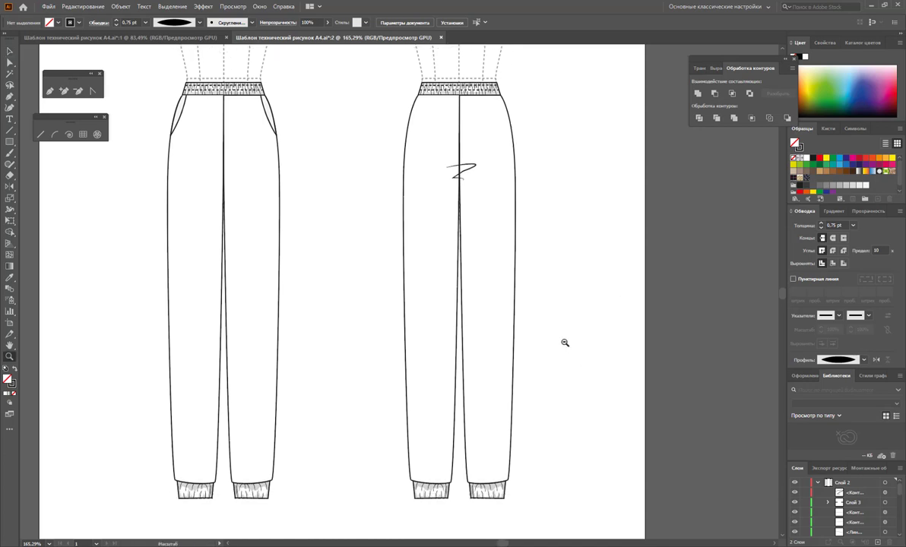
{"action": "left_click", "coordinate": [563, 344], "text": "alt"}
{"action": "left_click", "coordinate": [415, 314], "text": "alt"}
{"action": "left_click", "coordinate": [368, 314], "text": "alt"}
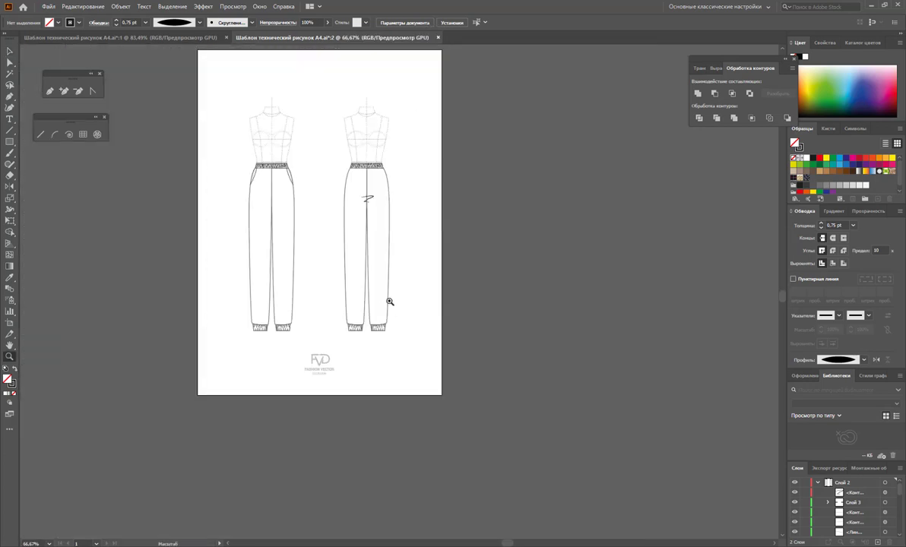
{"action": "left_click", "coordinate": [9, 51]}
{"action": "left_click_drag", "start_coordinate": [209, 143], "coordinate": [293, 317]}
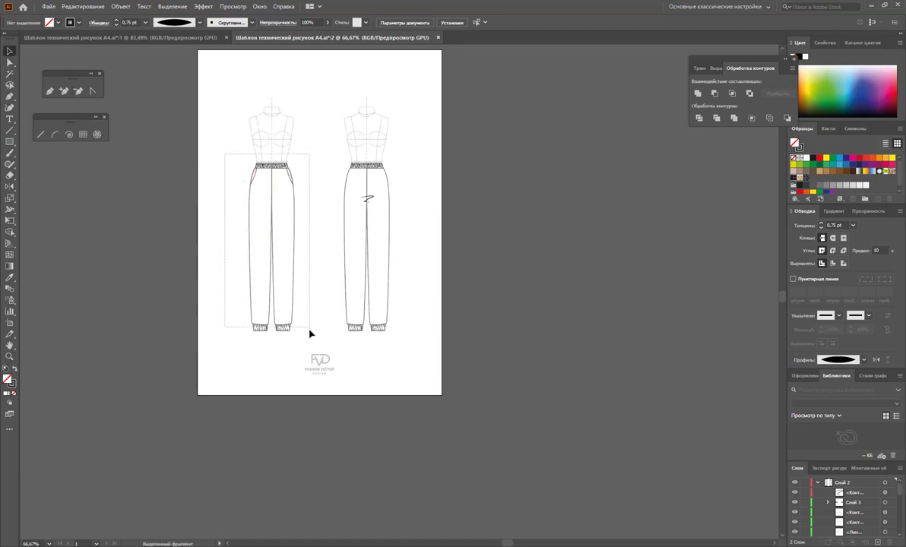
{"action": "right_click", "coordinate": [266, 257]}
{"action": "left_click", "coordinate": [296, 327]}
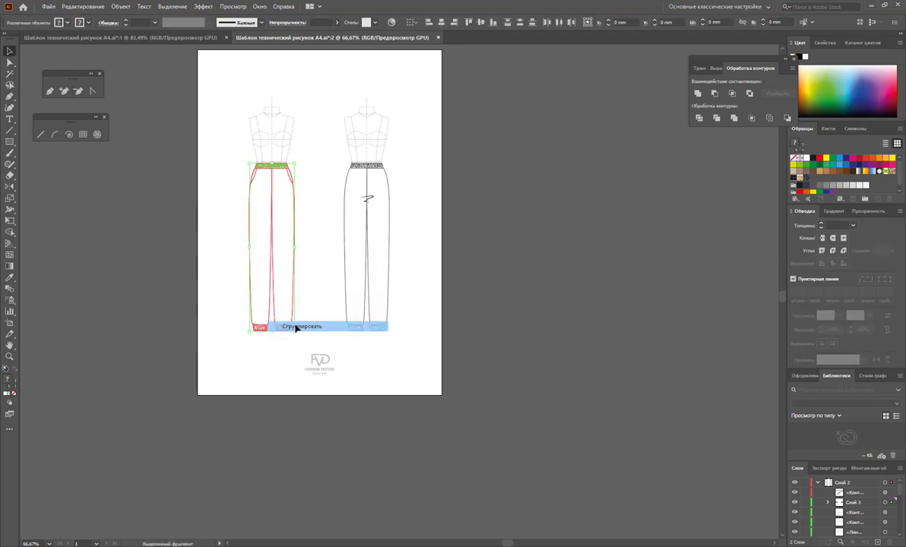
{"action": "left_click", "coordinate": [324, 289]}
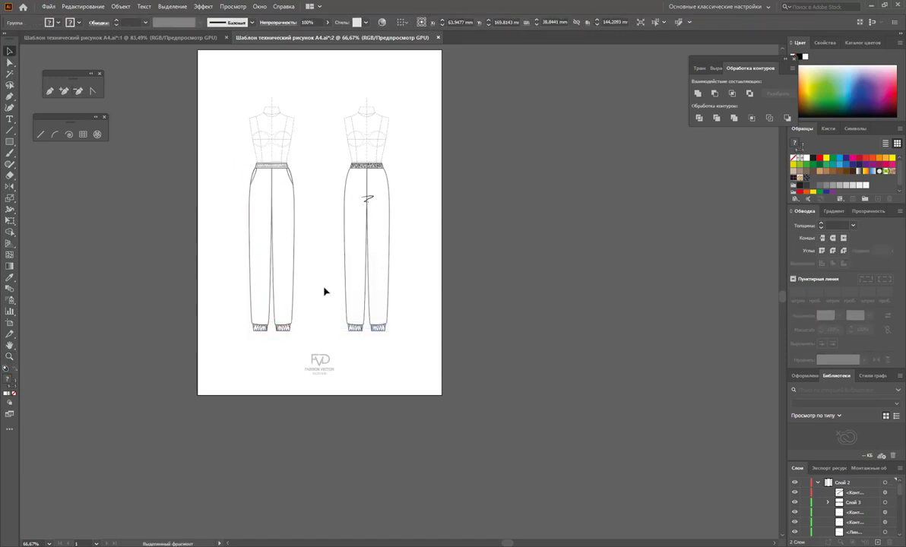
{"action": "left_click", "coordinate": [9, 334]}
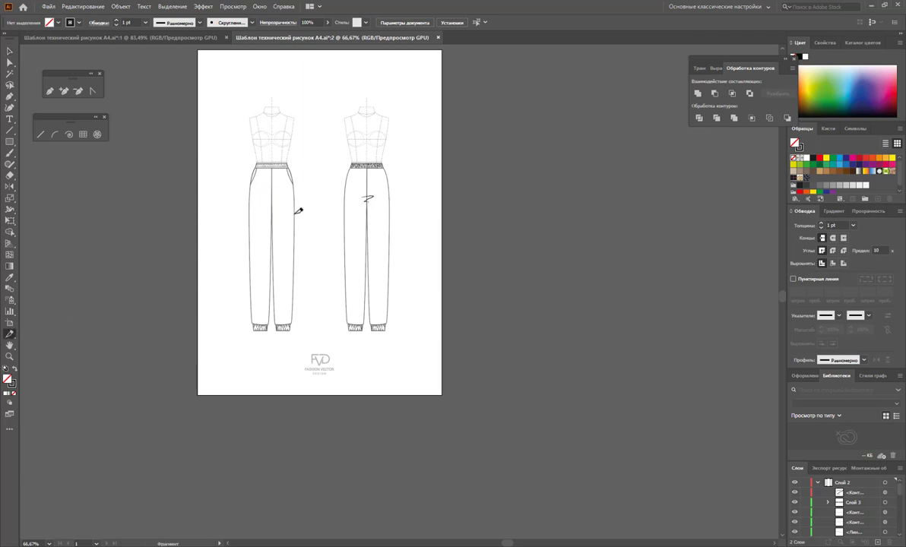
{"action": "left_click", "coordinate": [9, 323]}
Draw a new artboard right of the page and Alt-drag a copy of the grouped trousers onto it
{"action": "left_click_drag", "start_coordinate": [452, 107], "coordinate": [662, 348]}
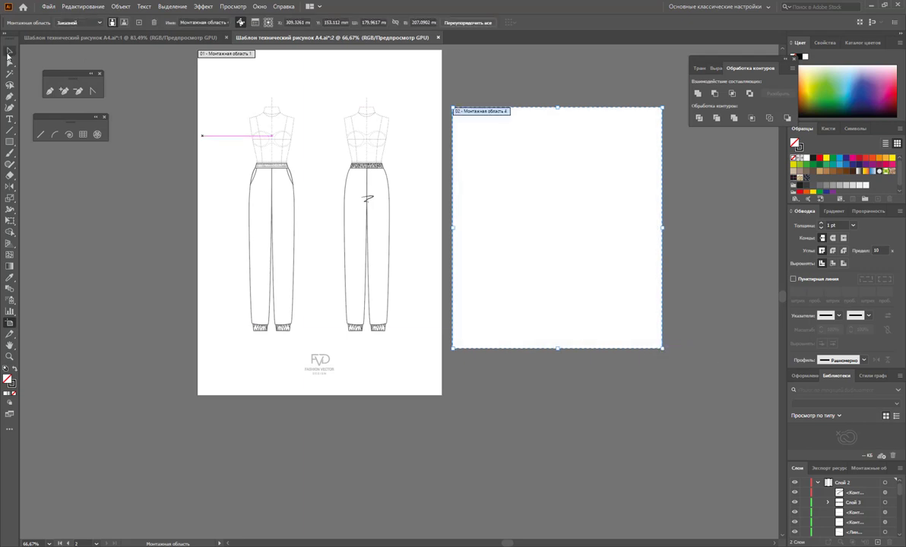
{"action": "left_click", "coordinate": [9, 52]}
{"action": "mouse_move", "coordinate": [282, 204]}
{"action": "left_mouse_down"}
{"action": "mouse_move", "coordinate": [493, 210]}
{"action": "mouse_move", "coordinate": [514, 198]}
{"action": "left_mouse_up"}
{"action": "left_click", "coordinate": [570, 214]}
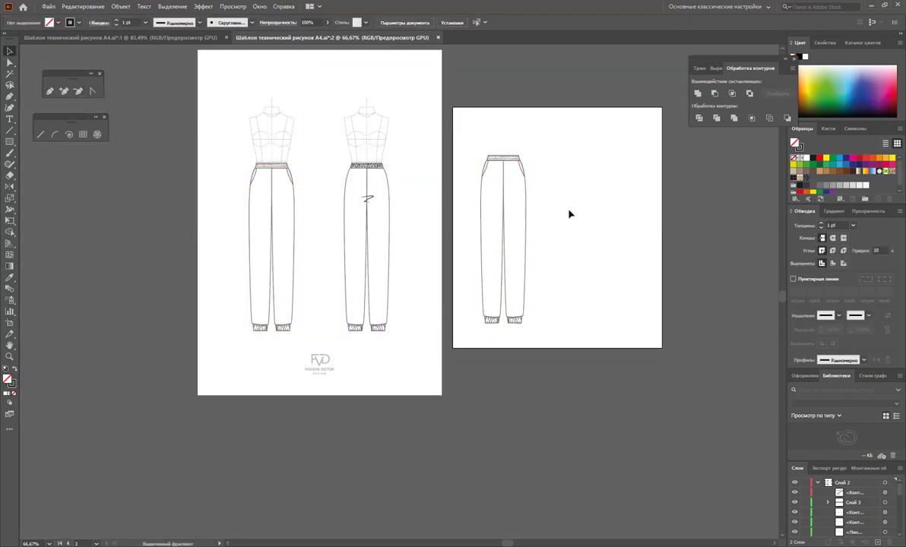
{"action": "left_click", "coordinate": [8, 356]}
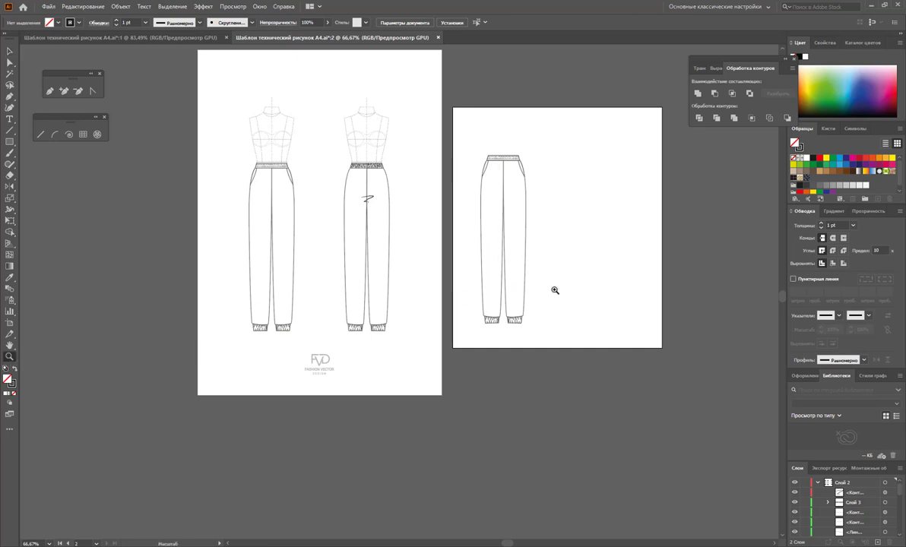
{"action": "left_click_drag", "start_coordinate": [578, 228], "coordinate": [663, 315]}
{"action": "scroll", "coordinate": [688, 315], "scroll_direction": "up", "scroll_amount": 3}
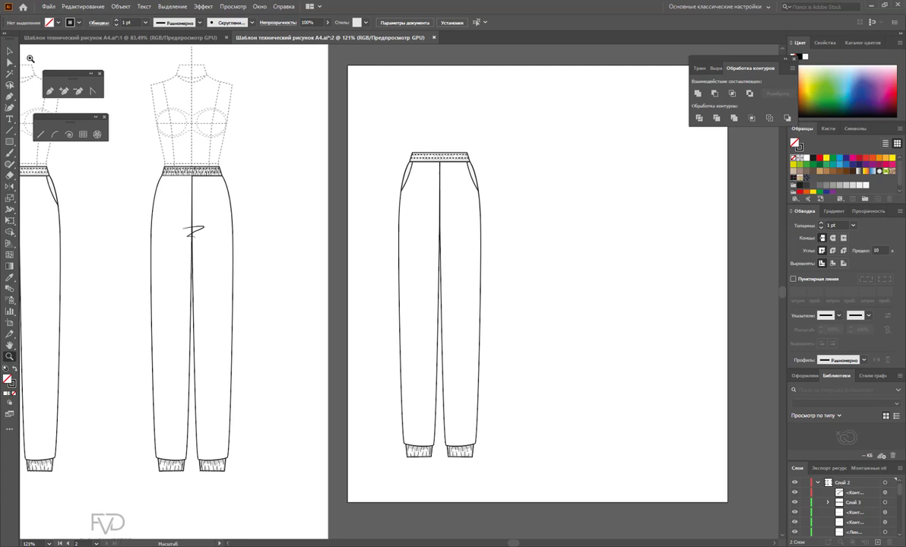
Undo the trousers copy and the extra artboard, then pan to show both trousers
{"action": "key", "text": "ctrl+z"}
{"action": "left_click", "coordinate": [9, 50]}
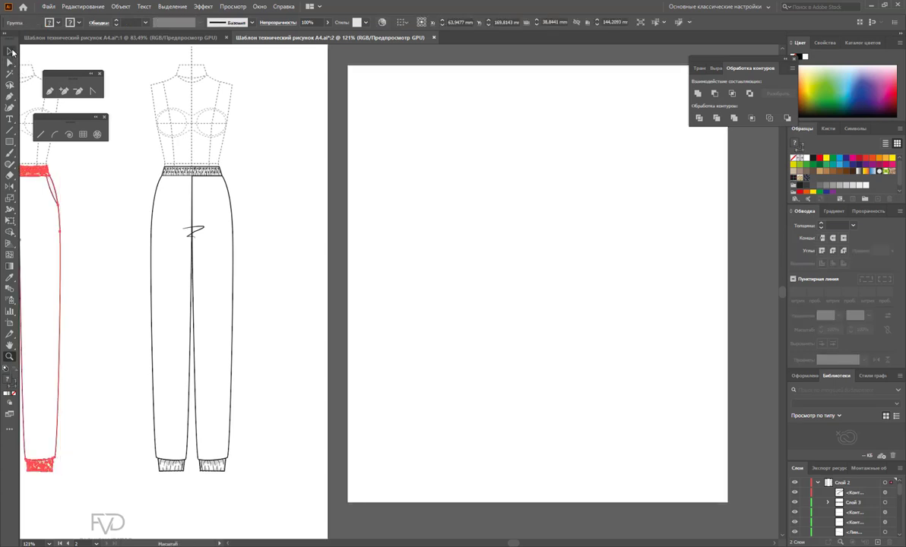
{"action": "left_click", "coordinate": [81, 193]}
{"action": "left_click", "coordinate": [46, 175]}
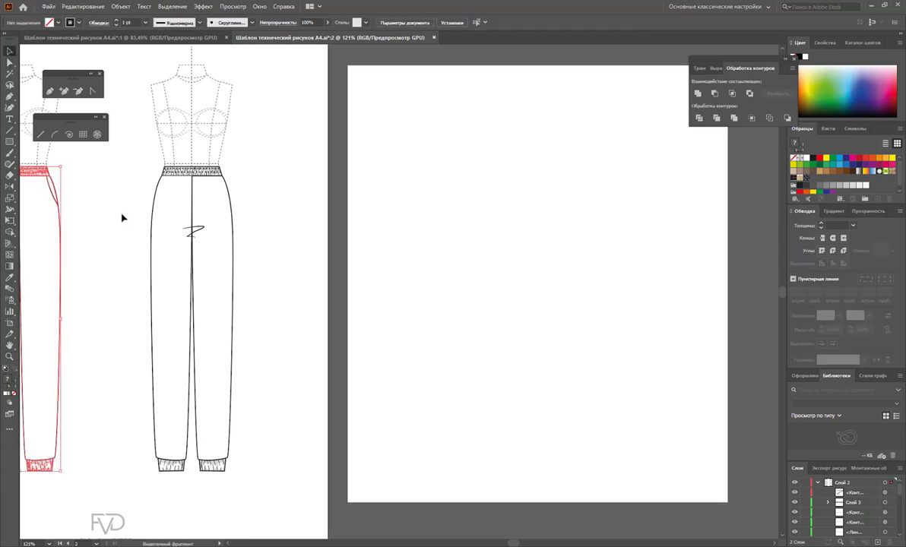
{"action": "left_click", "coordinate": [123, 218]}
{"action": "key", "text": "ctrl+z"}
{"action": "key", "text": "ctrl+z"}
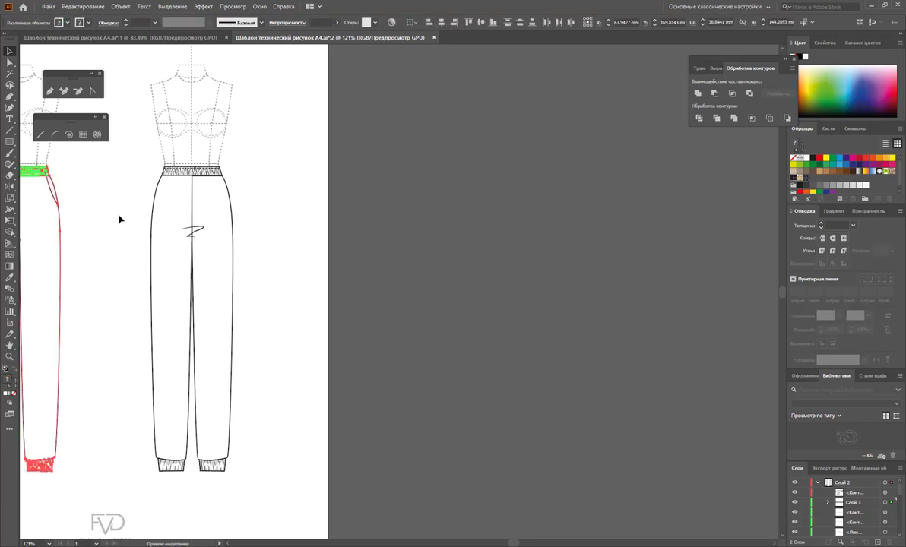
{"action": "key", "text": "ctrl+z"}
{"action": "left_click_drag", "start_coordinate": [514, 542], "coordinate": [501, 543]}
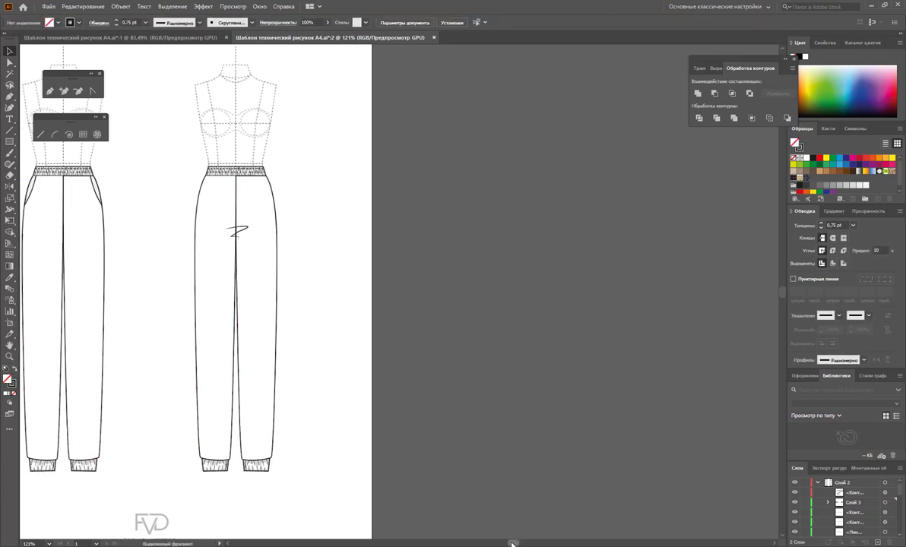
Group all pieces of the front trousers into one object
{"action": "left_click", "coordinate": [268, 175]}
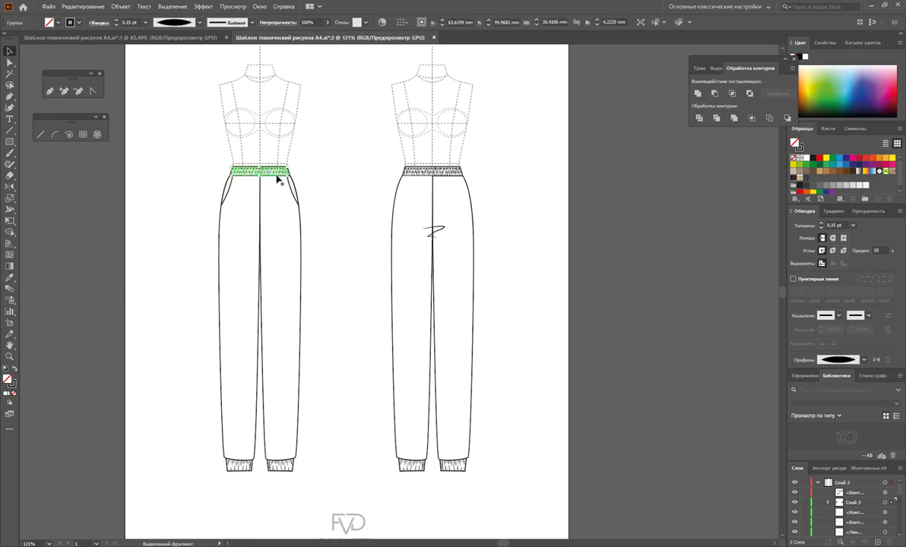
{"action": "left_click", "coordinate": [323, 217]}
{"action": "left_click", "coordinate": [267, 182]}
{"action": "right_click", "coordinate": [267, 187]}
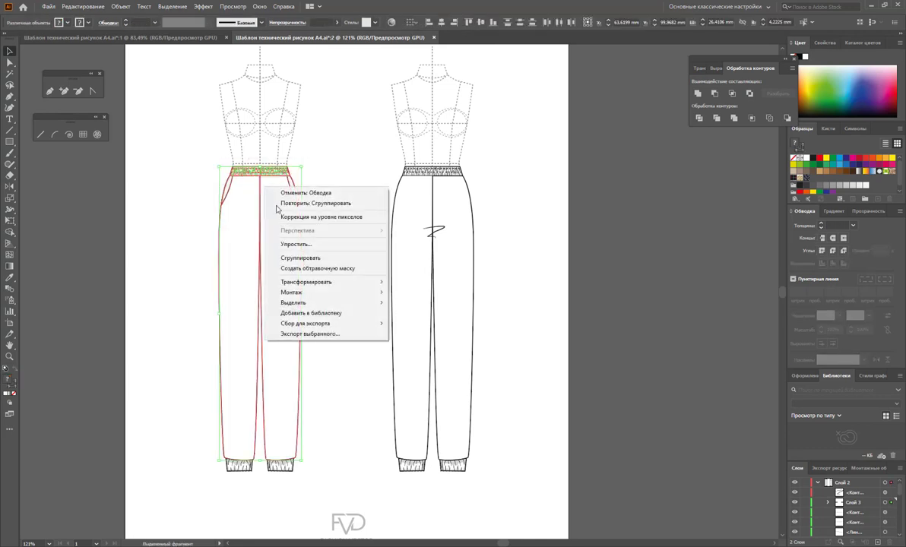
{"action": "left_click", "coordinate": [300, 257]}
{"action": "left_click", "coordinate": [335, 228]}
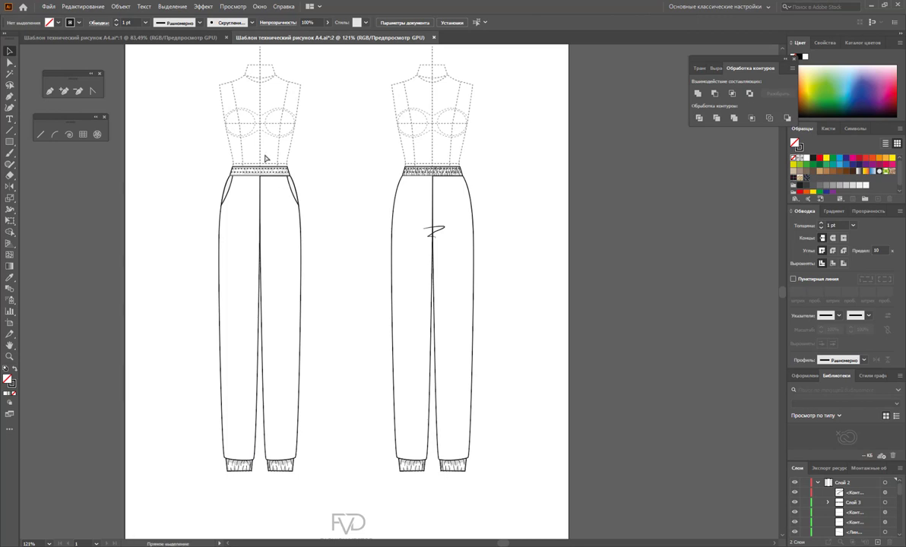
Delete and restore the front trousers, then locate the front waistband's layer
{"action": "left_click", "coordinate": [219, 225]}
{"action": "key", "text": "Delete"}
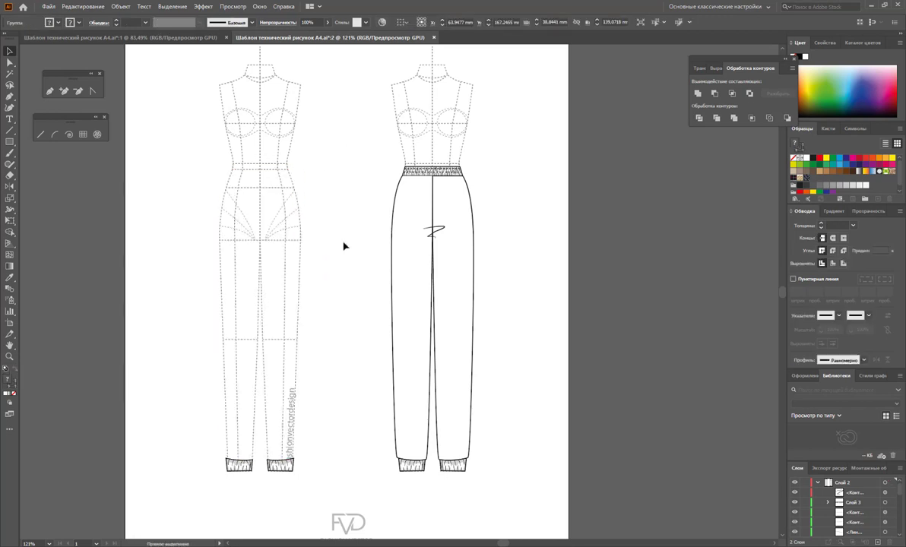
{"action": "key", "text": "ctrl+z"}
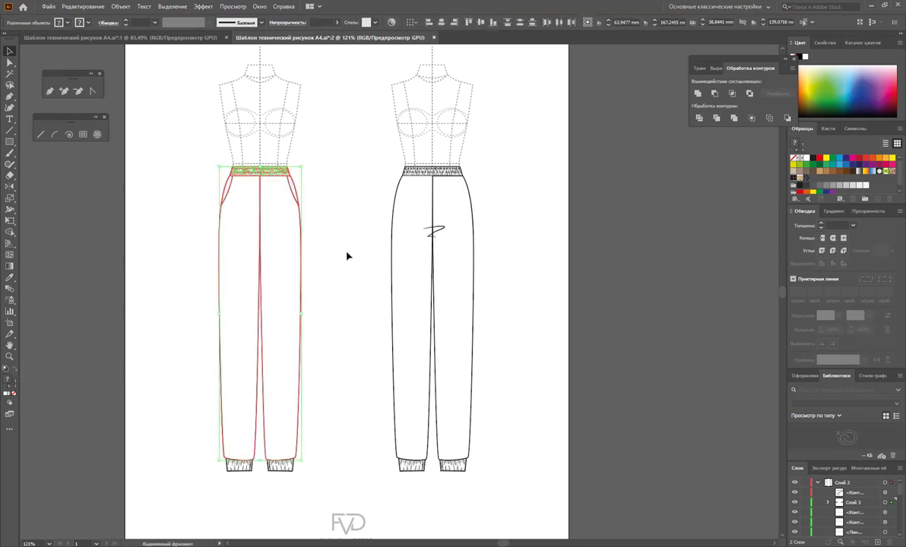
{"action": "left_click", "coordinate": [347, 256]}
{"action": "left_click", "coordinate": [277, 174]}
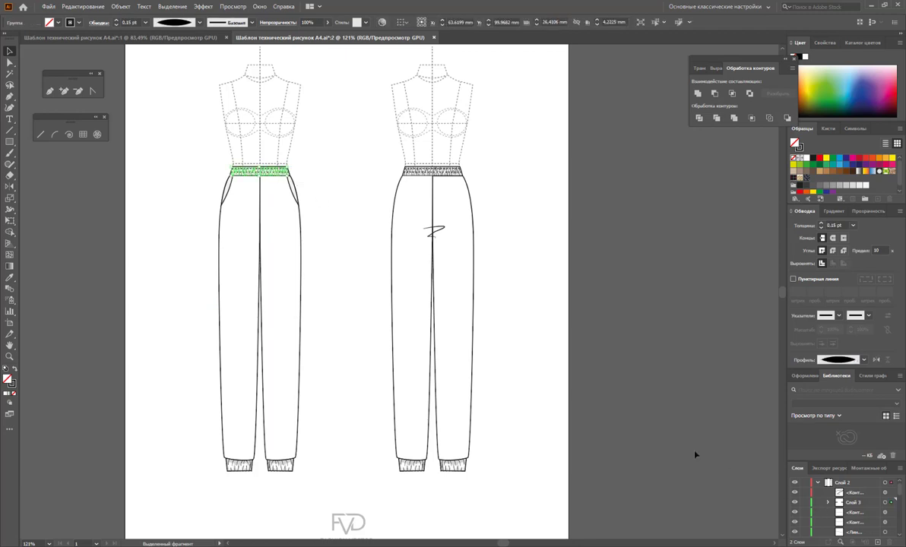
{"action": "key", "text": "a"}
{"action": "left_click", "coordinate": [849, 507]}
{"action": "key", "text": "ctrl+shift+a"}
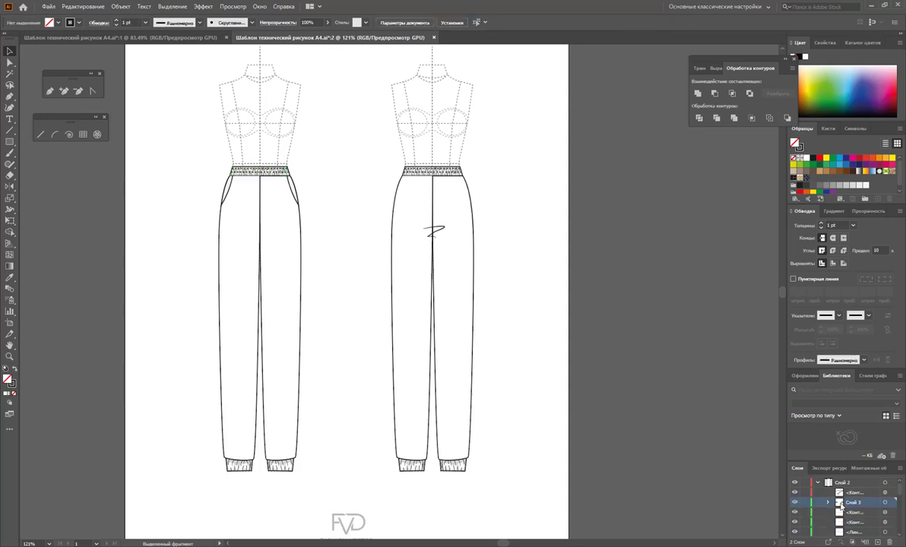
Bring both trousers' waistbands to the front via Arrange
{"action": "left_click_drag", "start_coordinate": [261, 167], "coordinate": [414, 174]}
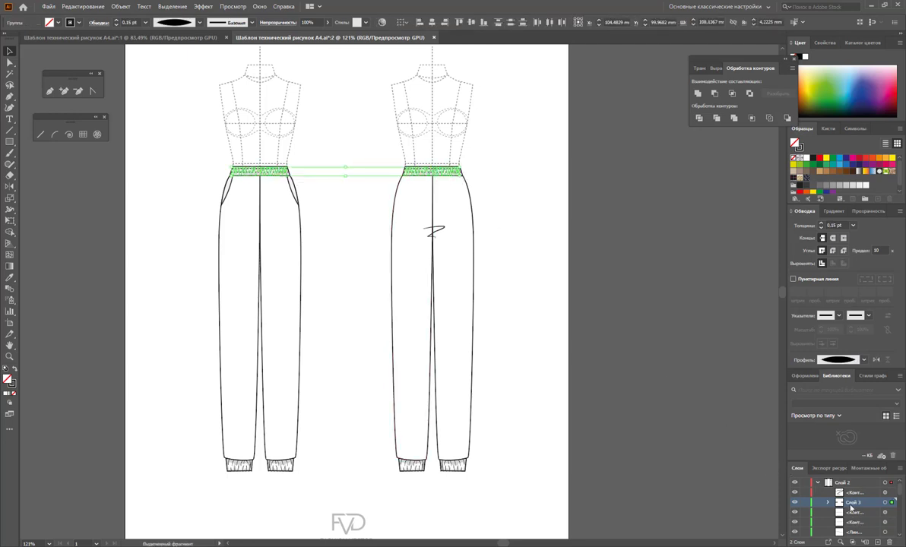
{"action": "scroll", "coordinate": [856, 505], "scroll_direction": "down", "scroll_amount": 1}
{"action": "key", "text": "ctrl+shift+a"}
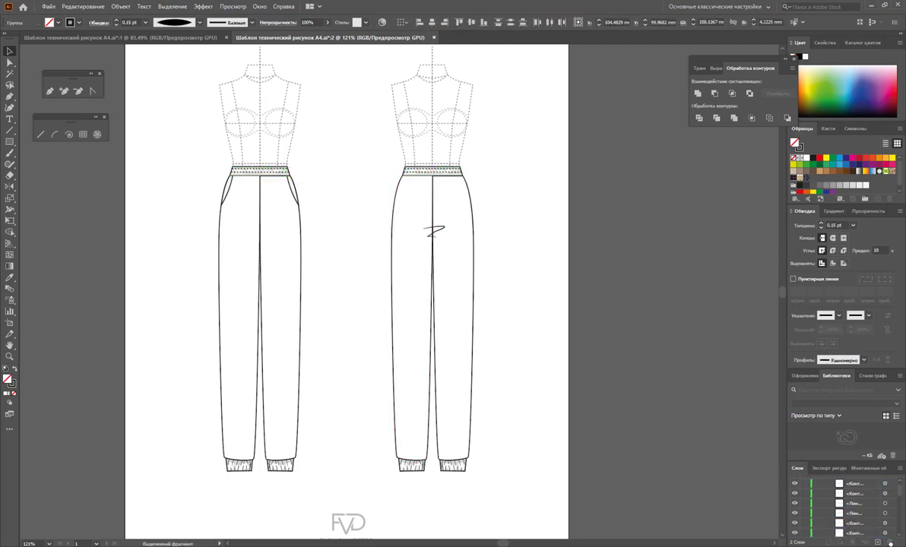
{"action": "scroll", "coordinate": [852, 524], "scroll_direction": "up", "scroll_amount": 1}
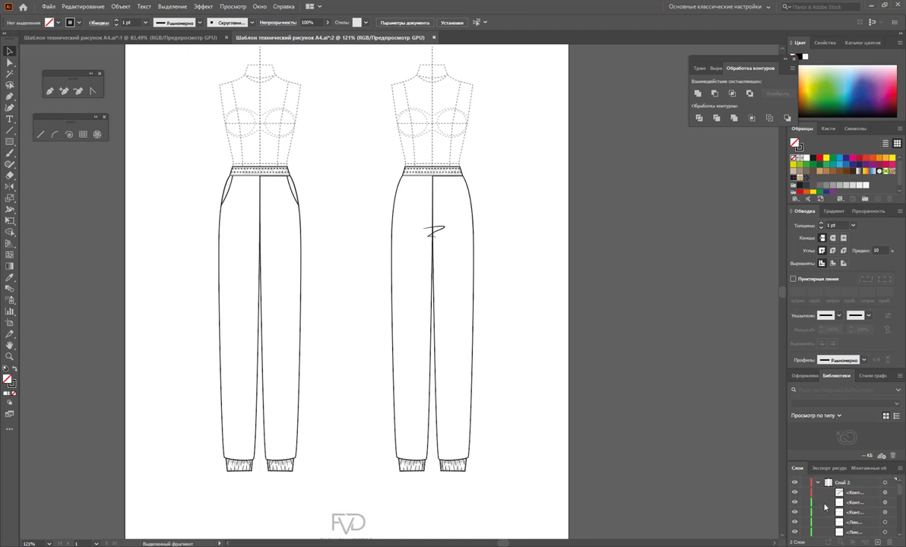
{"action": "left_click", "coordinate": [884, 502]}
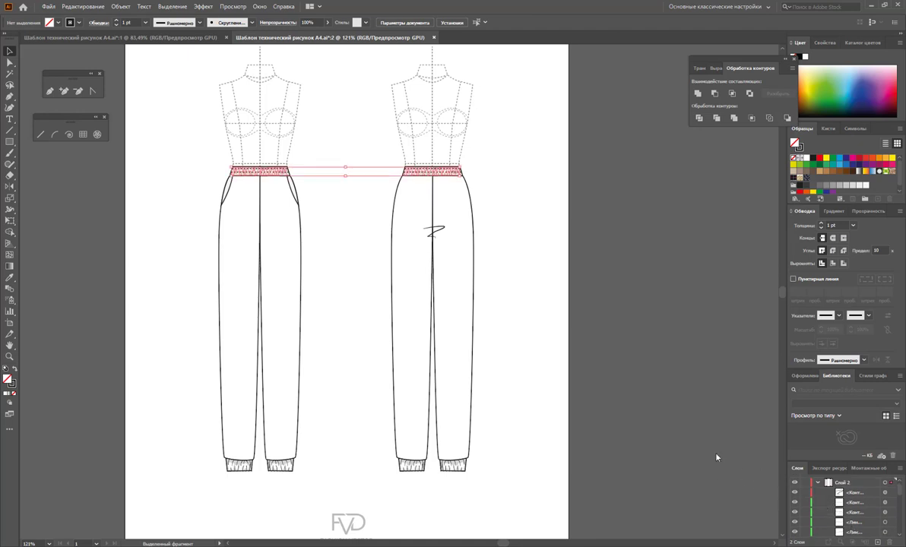
{"action": "right_click", "coordinate": [365, 249]}
{"action": "left_click", "coordinate": [535, 355]}
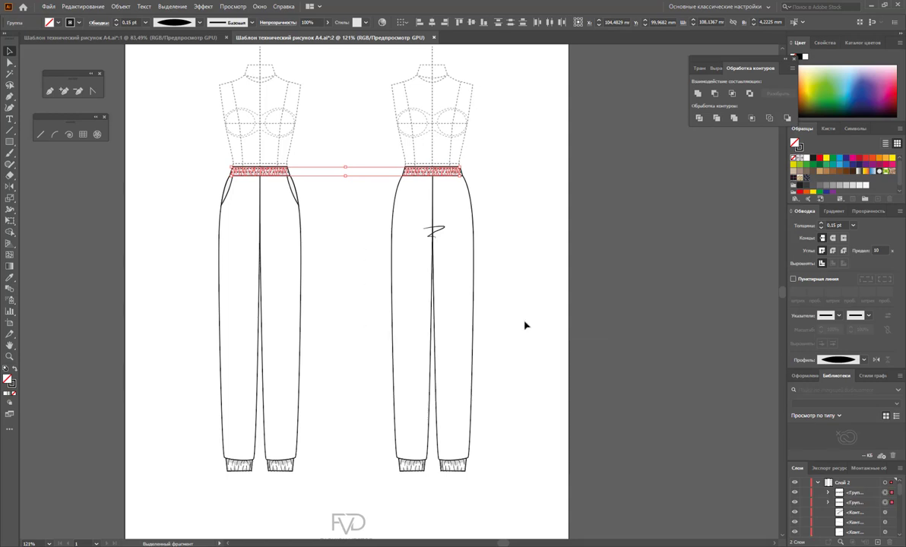
{"action": "left_click", "coordinate": [524, 325]}
Group the front trousers and the back trousers each into a single object
{"action": "left_click_drag", "start_coordinate": [329, 148], "coordinate": [180, 488]}
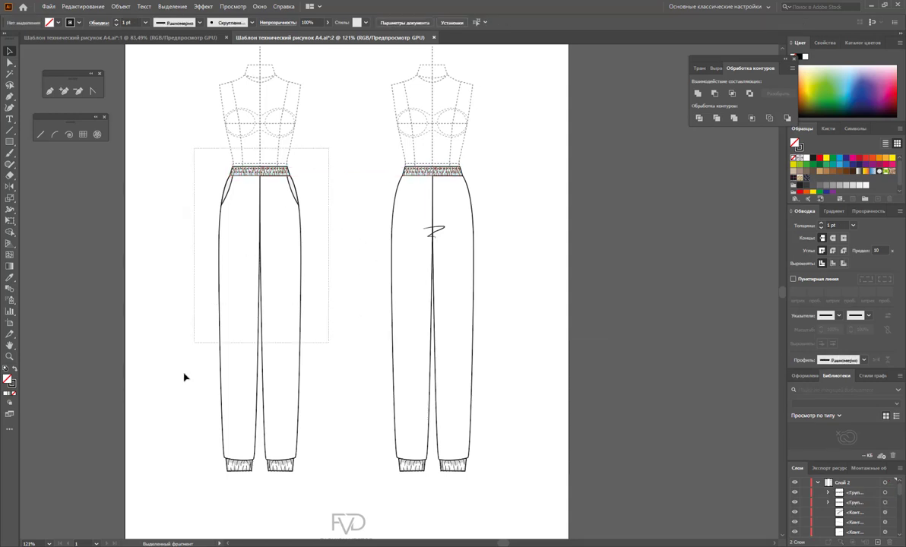
{"action": "right_click", "coordinate": [221, 369]}
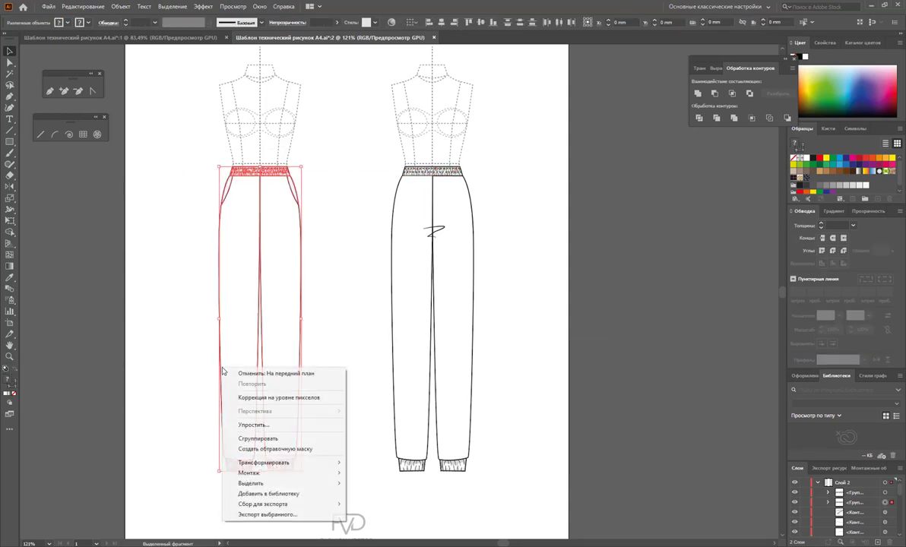
{"action": "left_click", "coordinate": [257, 439]}
{"action": "left_click", "coordinate": [333, 369]}
{"action": "left_click_drag", "start_coordinate": [385, 148], "coordinate": [518, 477]}
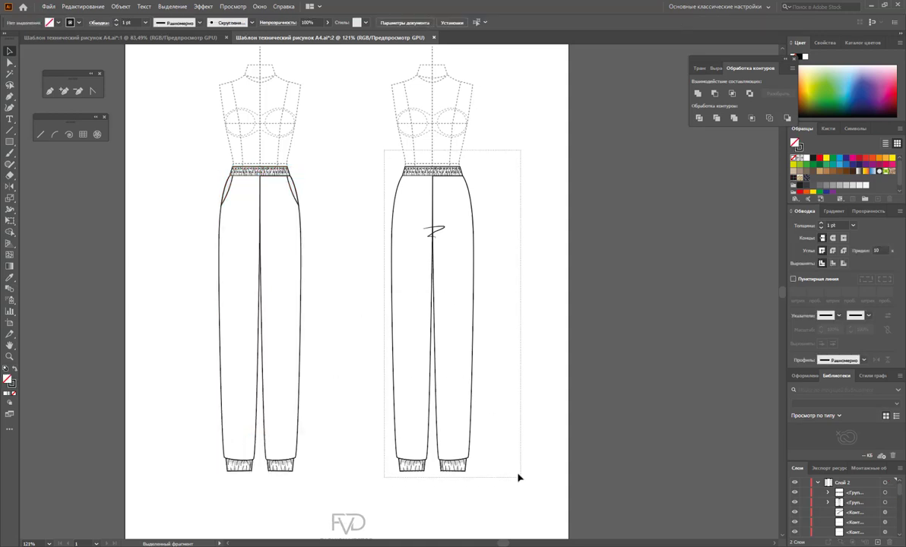
{"action": "right_click", "coordinate": [437, 380]}
{"action": "left_click", "coordinate": [475, 450]}
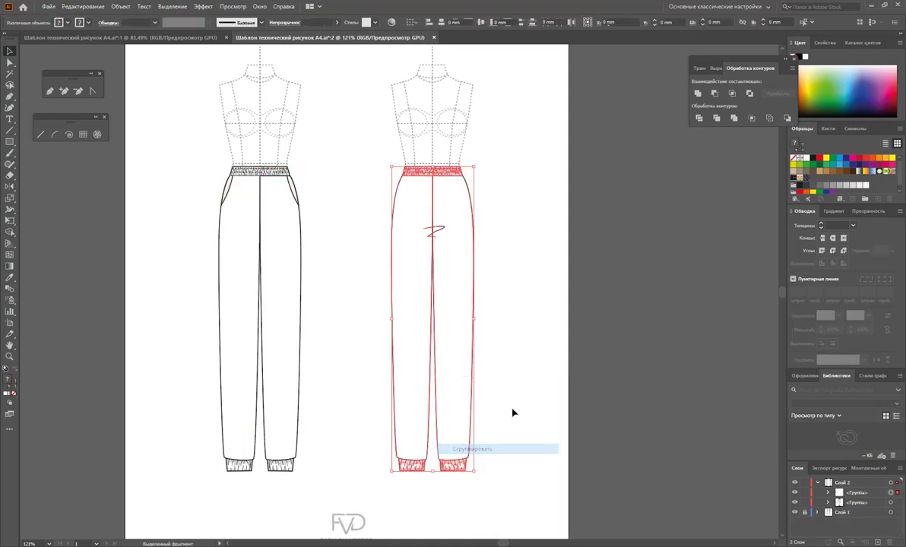
{"action": "left_click", "coordinate": [514, 412]}
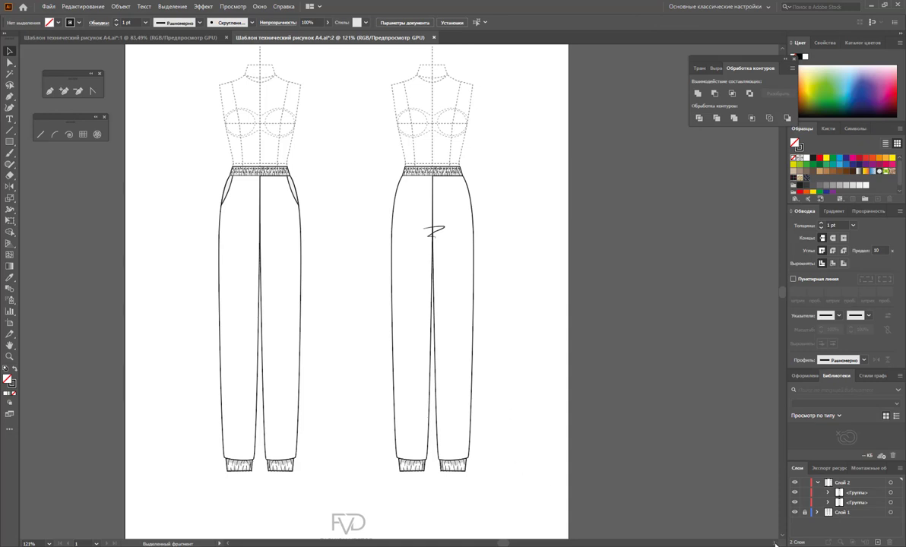
{"action": "scroll", "coordinate": [404, 389], "scroll_direction": "right", "scroll_amount": 3}
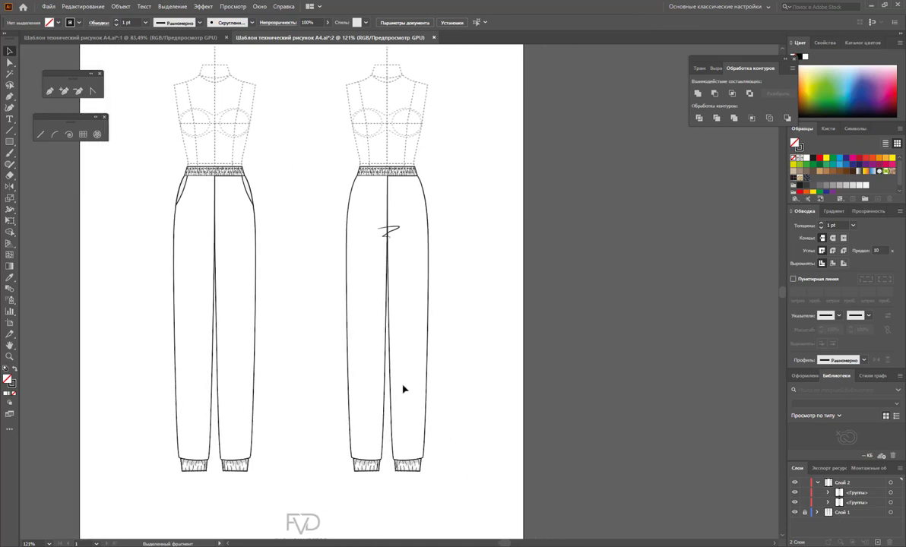
Draw a new artboard on the right and copy the front trousers onto it
{"action": "left_click", "coordinate": [244, 293]}
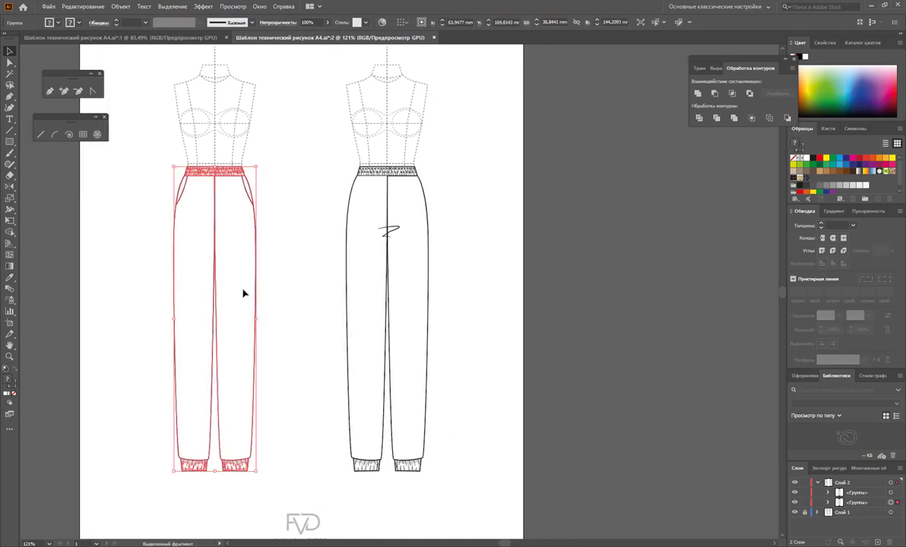
{"action": "left_click", "coordinate": [10, 322]}
{"action": "left_click_drag", "start_coordinate": [538, 110], "coordinate": [735, 456]}
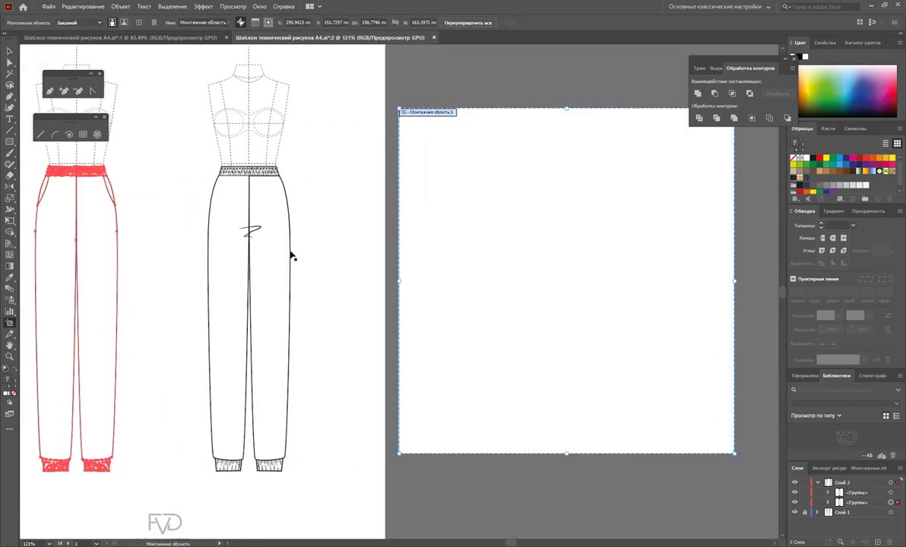
{"action": "left_click", "coordinate": [9, 50]}
{"action": "mouse_move", "coordinate": [86, 175]}
{"action": "left_mouse_down"}
{"action": "mouse_move", "coordinate": [434, 166]}
{"action": "mouse_move", "coordinate": [465, 140]}
{"action": "left_mouse_up"}
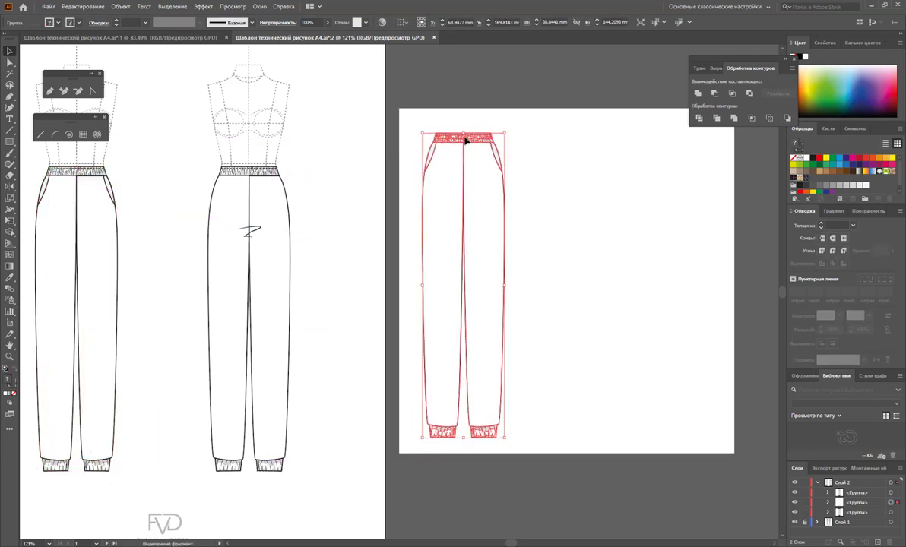
{"action": "left_click", "coordinate": [586, 190]}
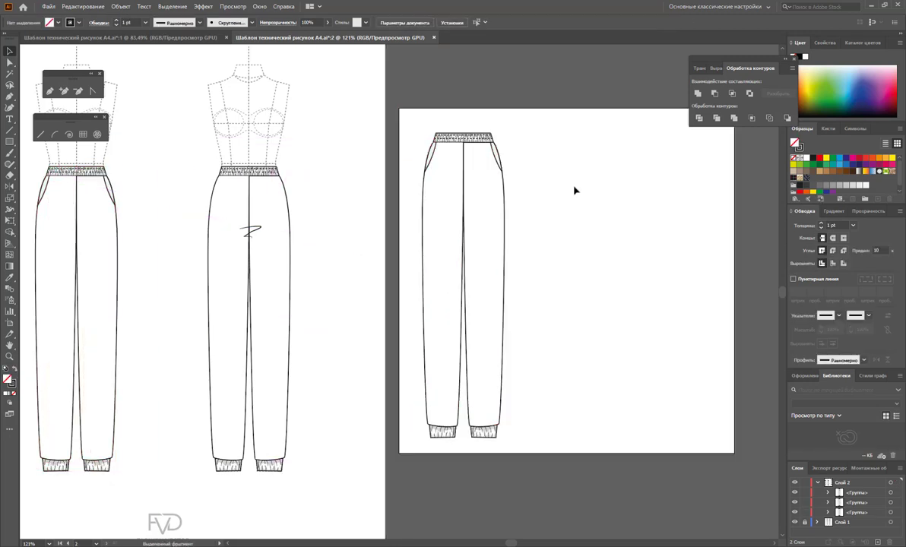
{"action": "left_click", "coordinate": [506, 192]}
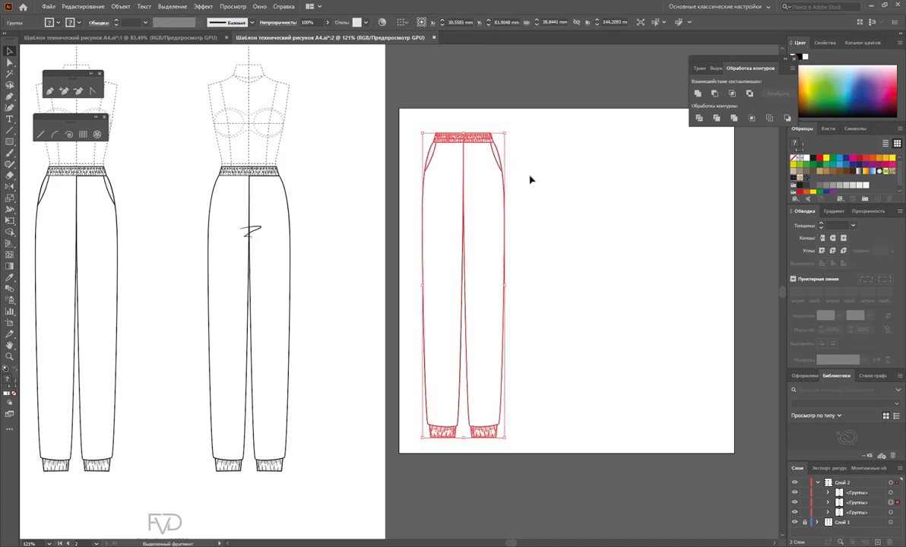
{"action": "left_click", "coordinate": [530, 179]}
Inspect the right leg paths of the copy and the front trousers with Direct Selection
{"action": "left_click", "coordinate": [9, 64]}
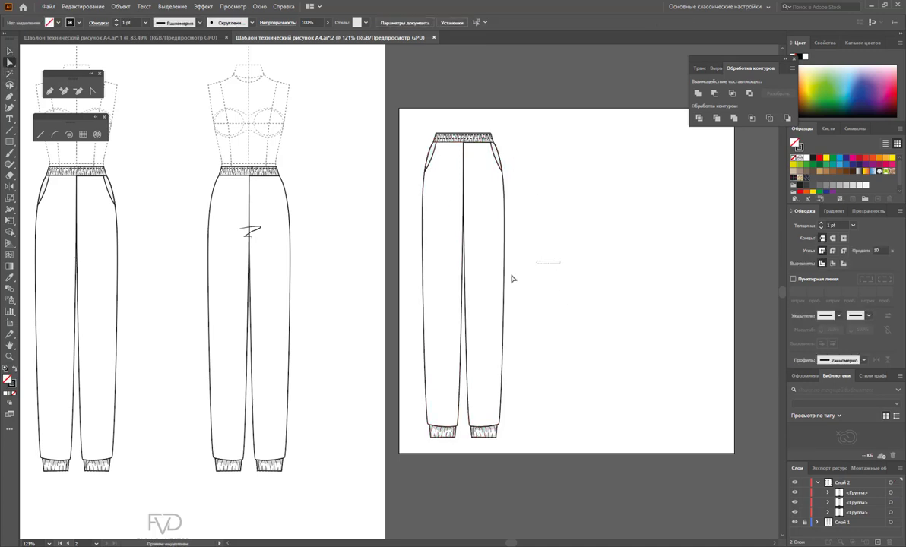
{"action": "left_click", "coordinate": [477, 172]}
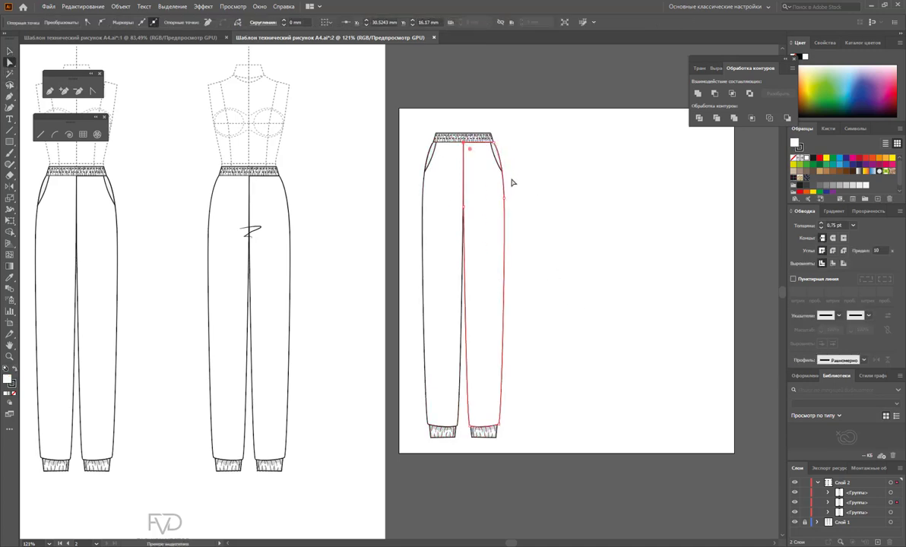
{"action": "left_click", "coordinate": [565, 216]}
{"action": "left_click", "coordinate": [95, 208]}
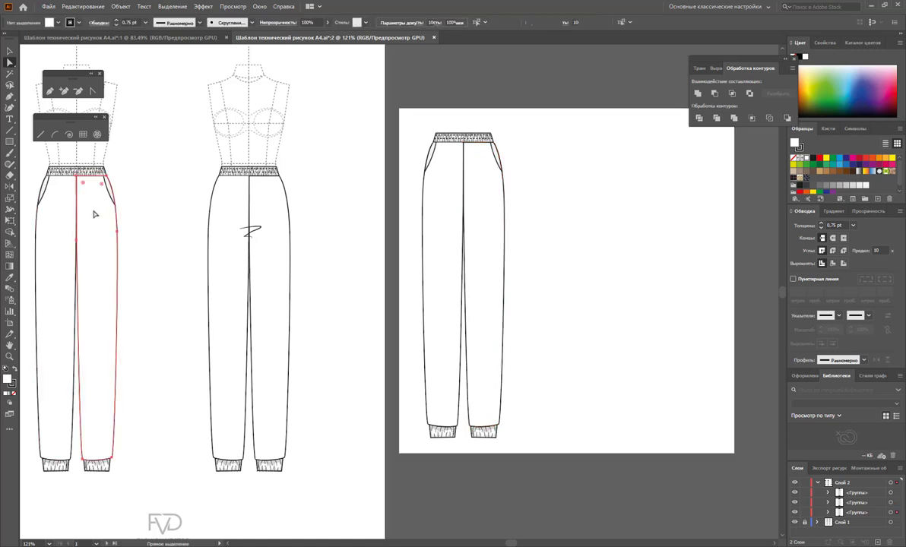
{"action": "left_click", "coordinate": [263, 204]}
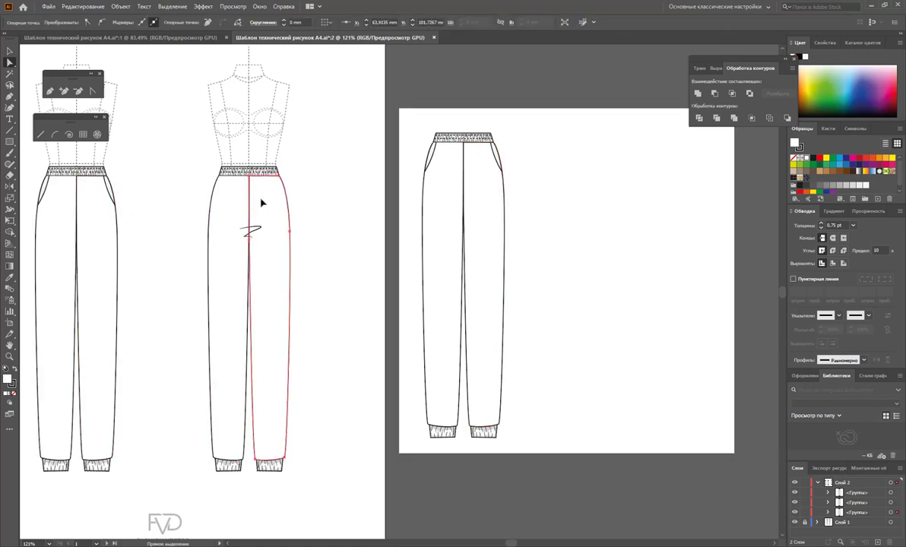
{"action": "left_click", "coordinate": [334, 210]}
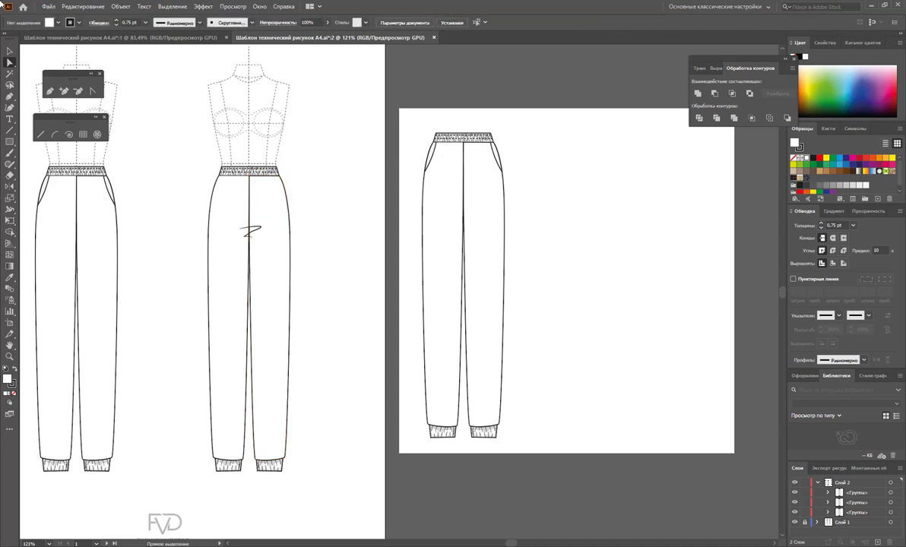
Nudge the copied pants slightly down and ungroup them into separate paths
{"action": "left_click", "coordinate": [9, 51]}
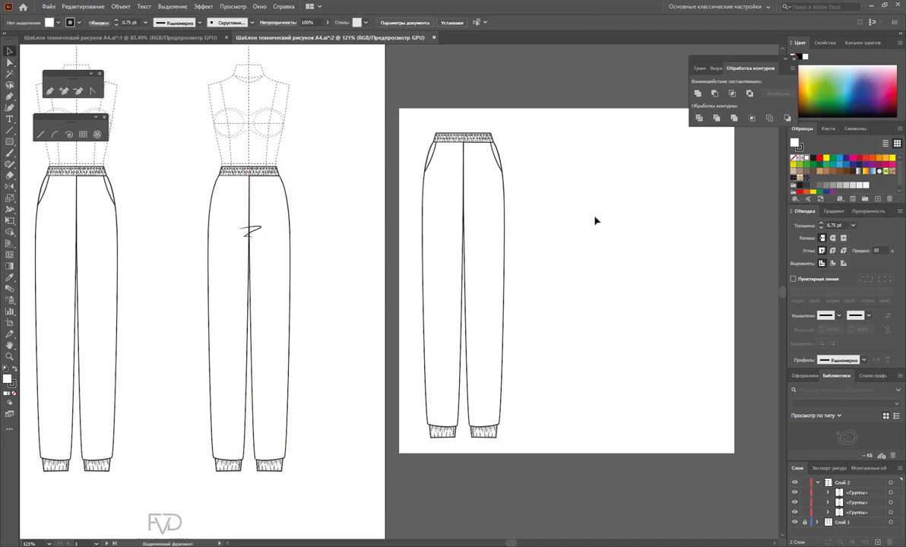
{"action": "left_click", "coordinate": [499, 241]}
{"action": "left_click_drag", "start_coordinate": [500, 242], "coordinate": [502, 263]}
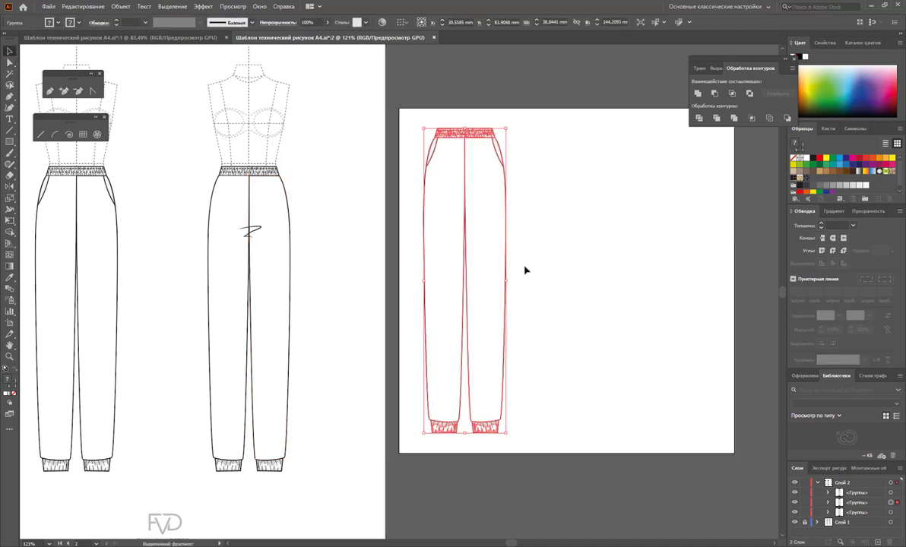
{"action": "left_click", "coordinate": [536, 269]}
{"action": "left_click", "coordinate": [493, 250]}
{"action": "right_click", "coordinate": [492, 248]}
{"action": "left_click", "coordinate": [604, 323]}
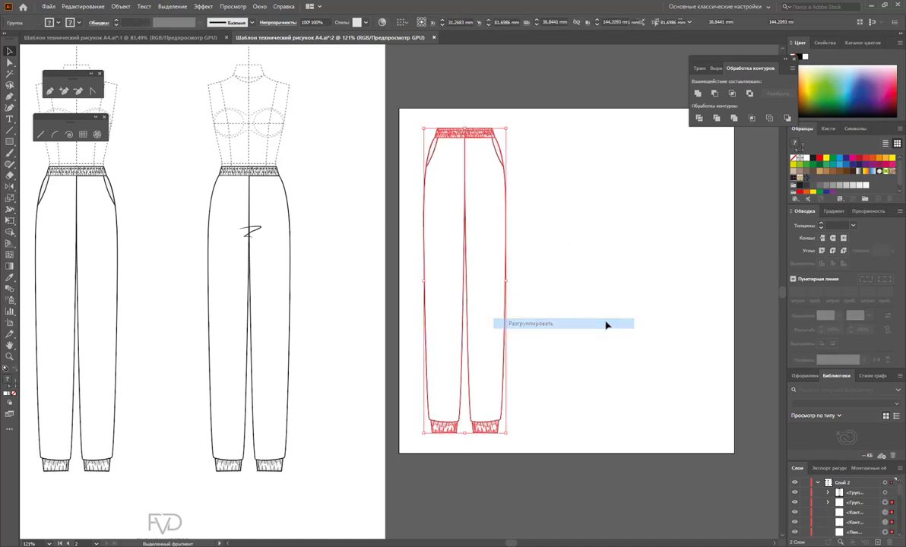
Fill the pants legs with beige, fine-tuned to a pale pinkish-beige in the Color Picker
{"action": "left_click", "coordinate": [439, 286]}
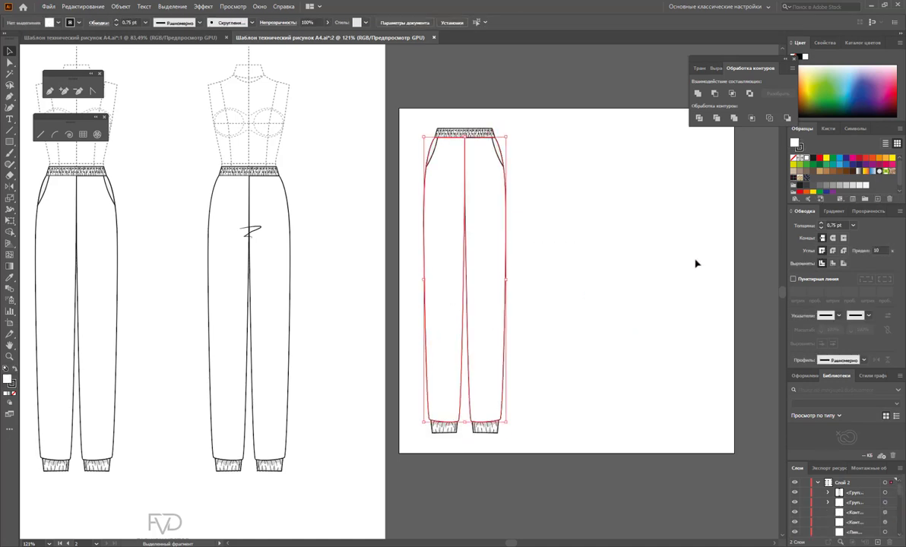
{"action": "left_click", "coordinate": [794, 174]}
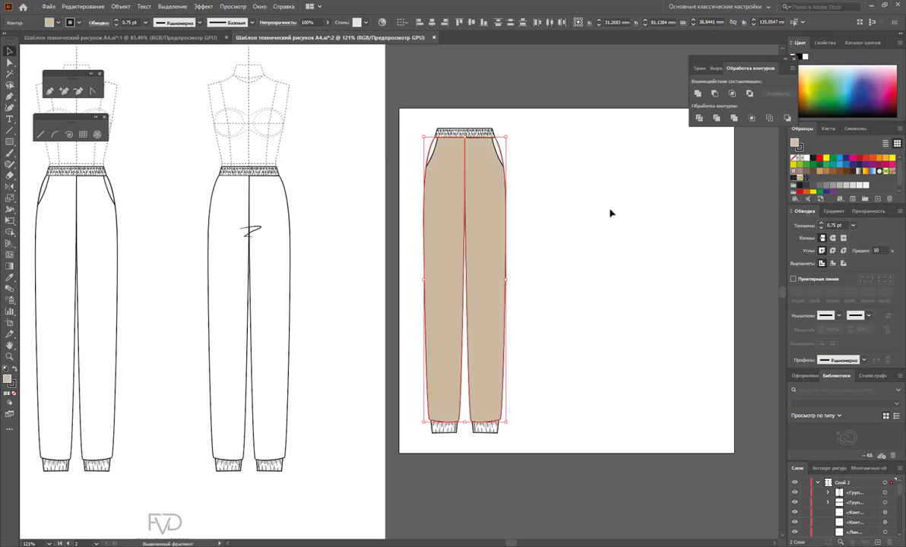
{"action": "left_click", "coordinate": [806, 174]}
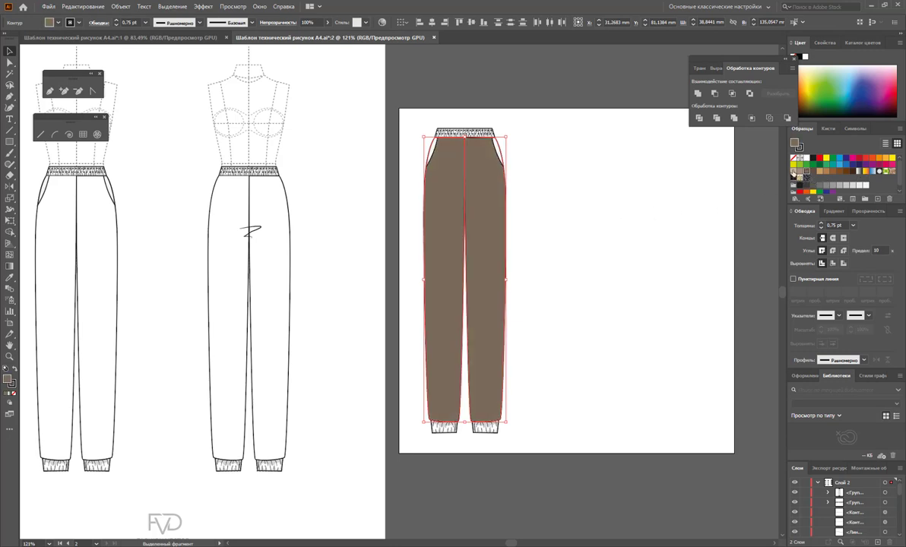
{"action": "left_click", "coordinate": [794, 174]}
{"action": "double_click", "coordinate": [8, 380]}
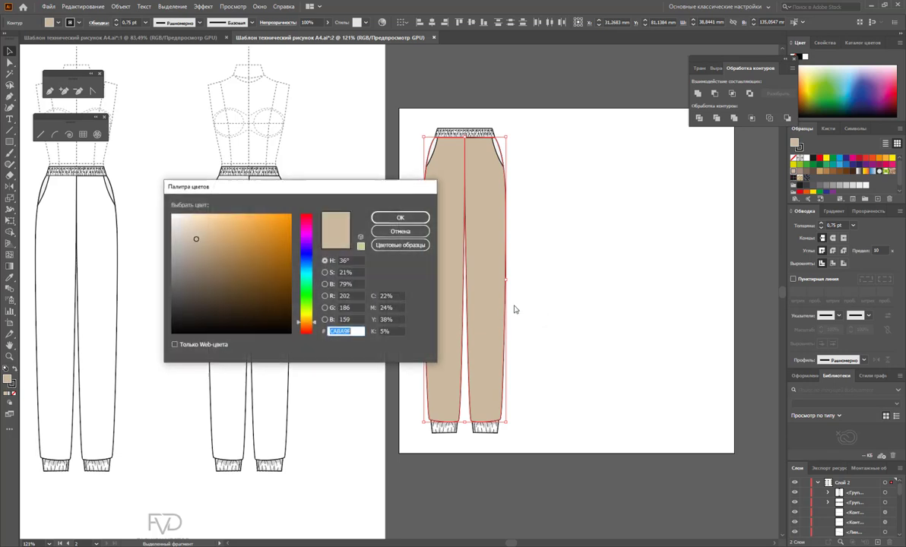
{"action": "left_click_drag", "start_coordinate": [205, 244], "coordinate": [192, 220]}
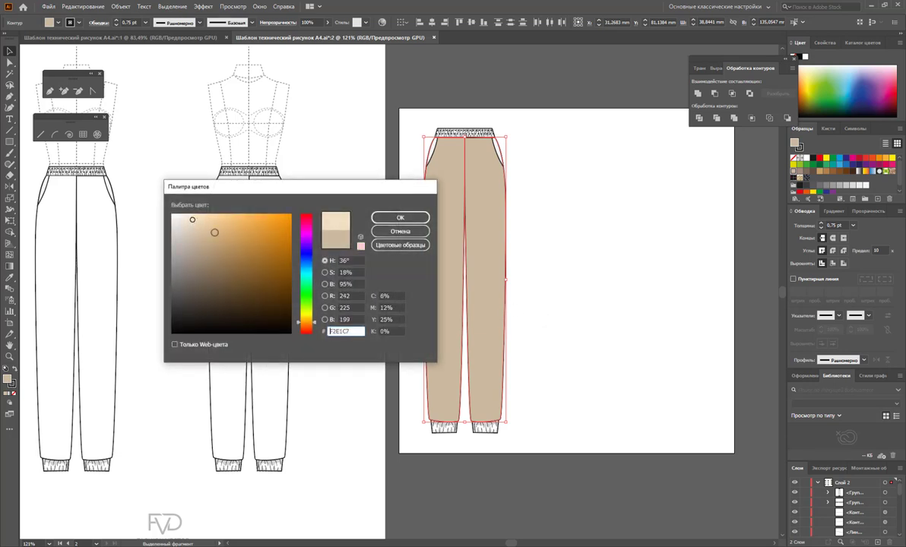
{"action": "left_click_drag", "start_coordinate": [315, 324], "coordinate": [314, 329]}
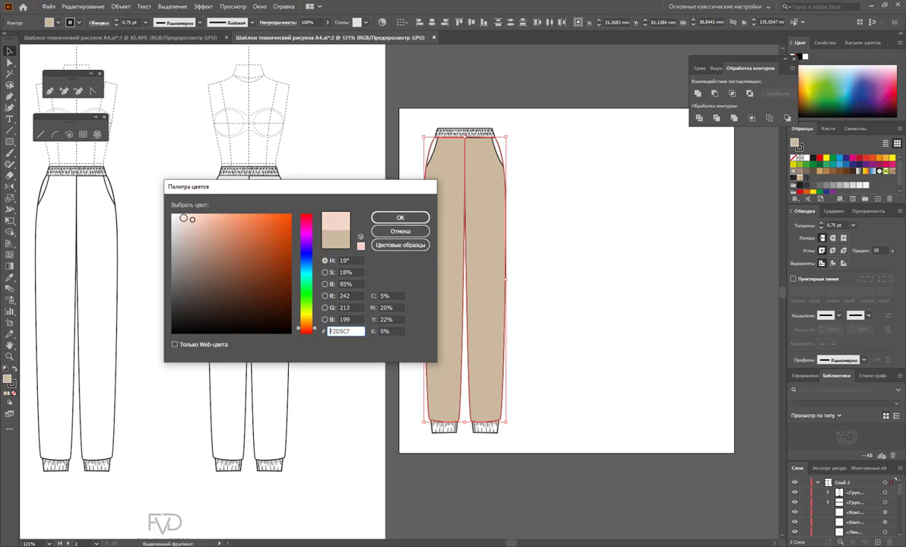
{"action": "left_click_drag", "start_coordinate": [184, 218], "coordinate": [185, 226]}
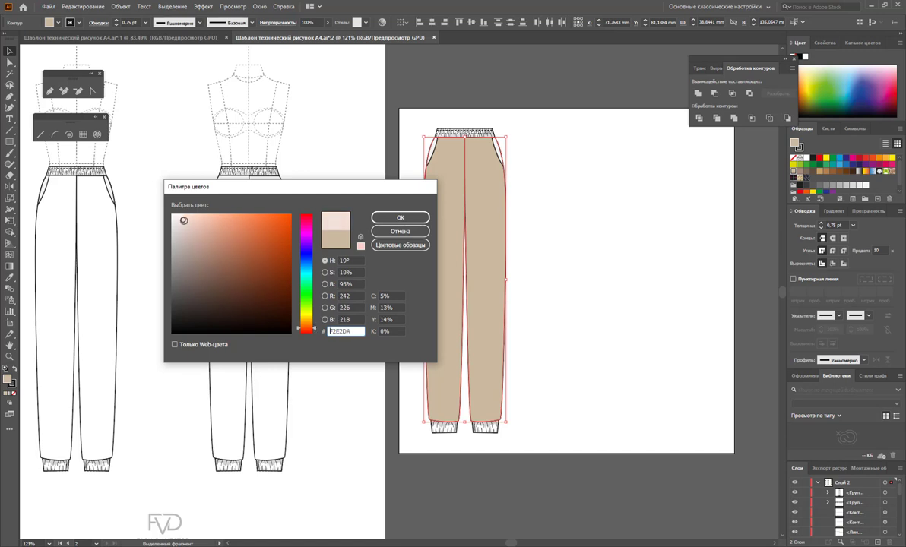
{"action": "left_click", "coordinate": [386, 220]}
{"action": "left_click", "coordinate": [584, 243]}
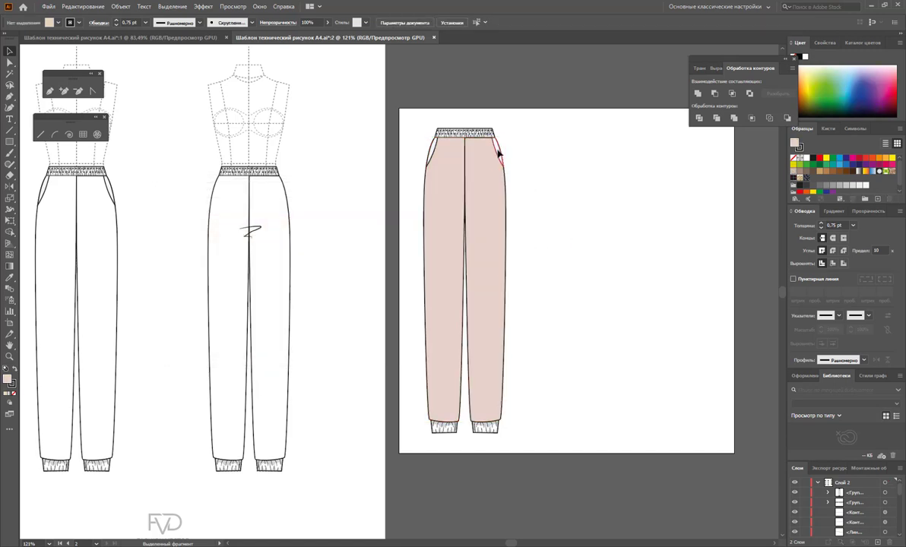
Give the side pockets the pants' pink, then darken it to a dusty pink
{"action": "left_click", "coordinate": [499, 154]}
{"action": "left_click", "coordinate": [434, 148], "text": "shift"}
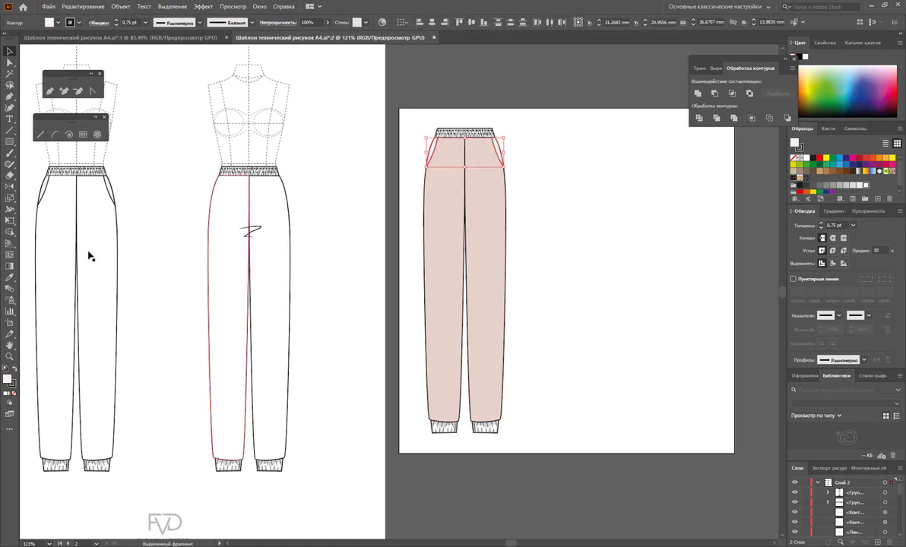
{"action": "left_click", "coordinate": [9, 279]}
{"action": "left_click", "coordinate": [427, 209]}
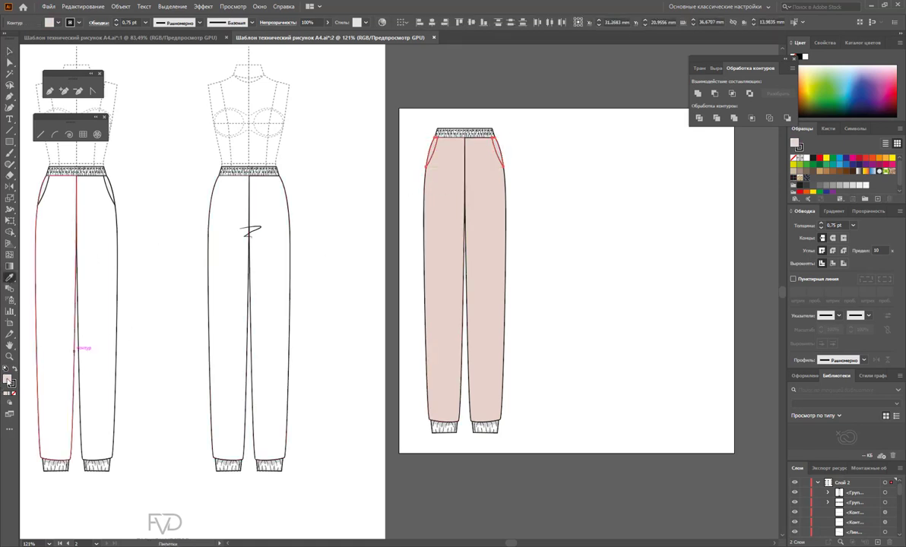
{"action": "double_click", "coordinate": [8, 380]}
{"action": "left_click_drag", "start_coordinate": [183, 222], "coordinate": [190, 245]}
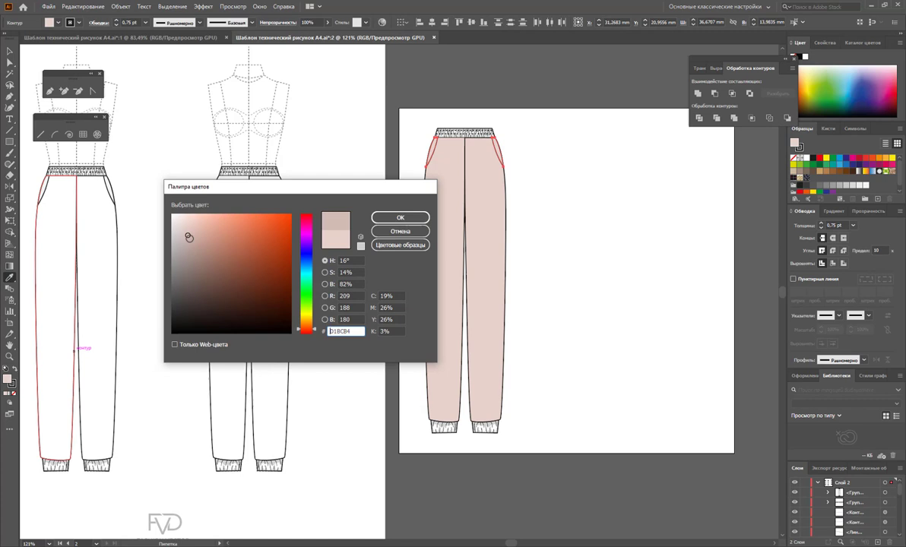
{"action": "left_click", "coordinate": [398, 219]}
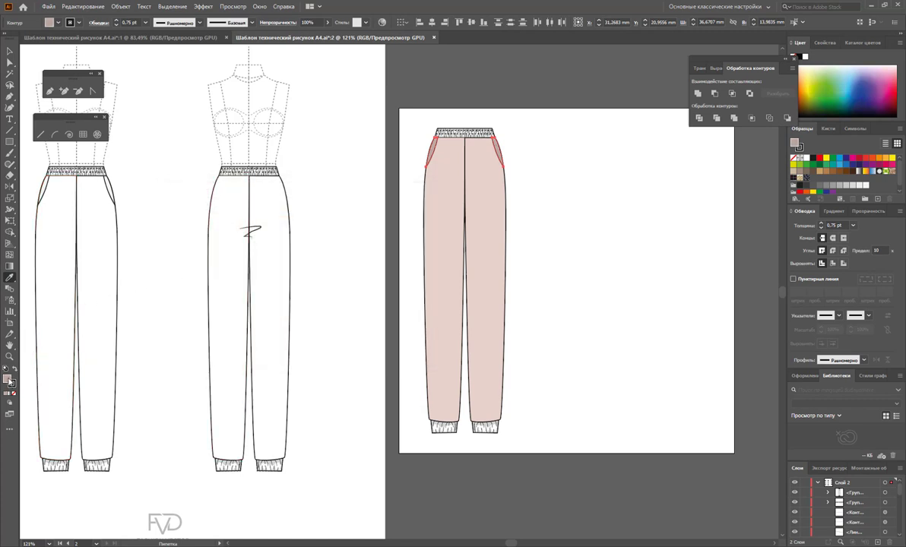
Select the right trouser leg panel, then deselect it
{"action": "left_click", "coordinate": [497, 224]}
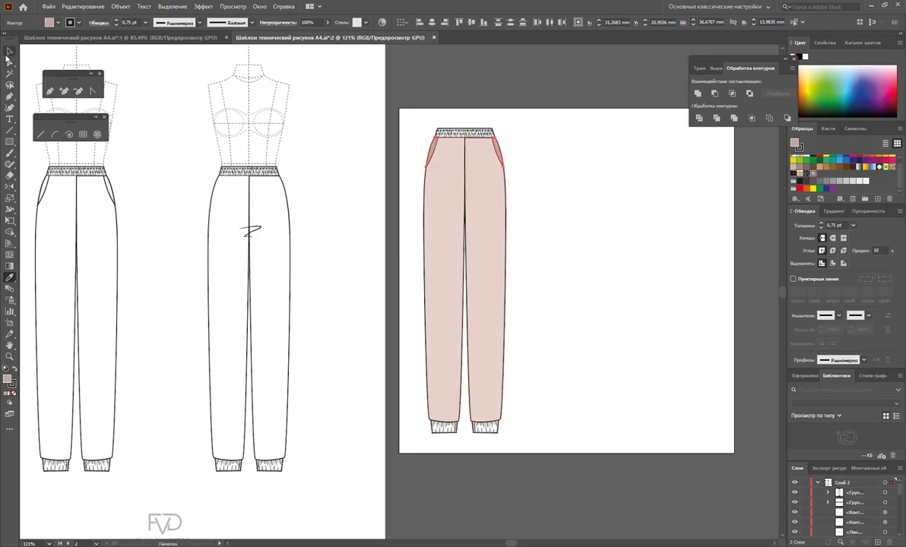
{"action": "left_click", "coordinate": [9, 51]}
{"action": "left_click", "coordinate": [503, 275]}
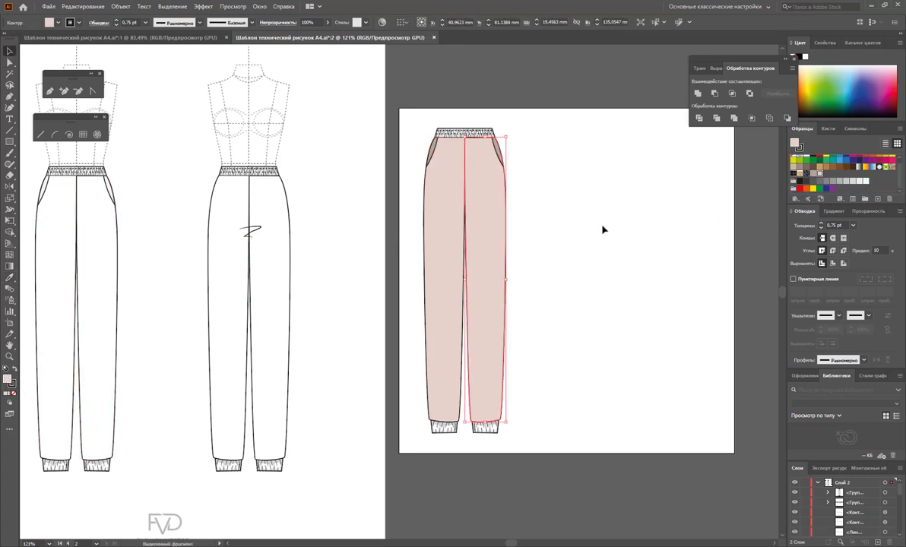
{"action": "left_click", "coordinate": [529, 233]}
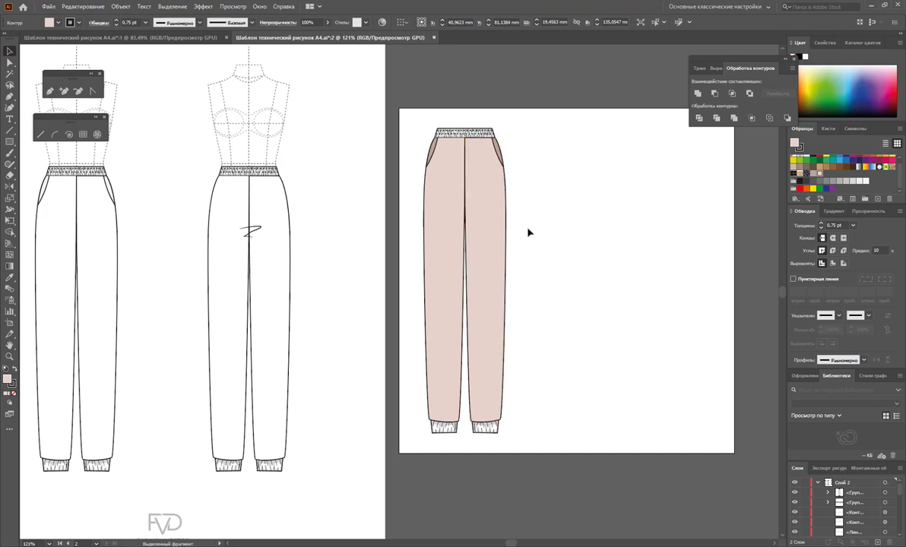
Zoom in on the cuffs and fill both cuffs with the pale pink
{"action": "left_click", "coordinate": [9, 357]}
{"action": "left_click_drag", "start_coordinate": [445, 407], "coordinate": [585, 475]}
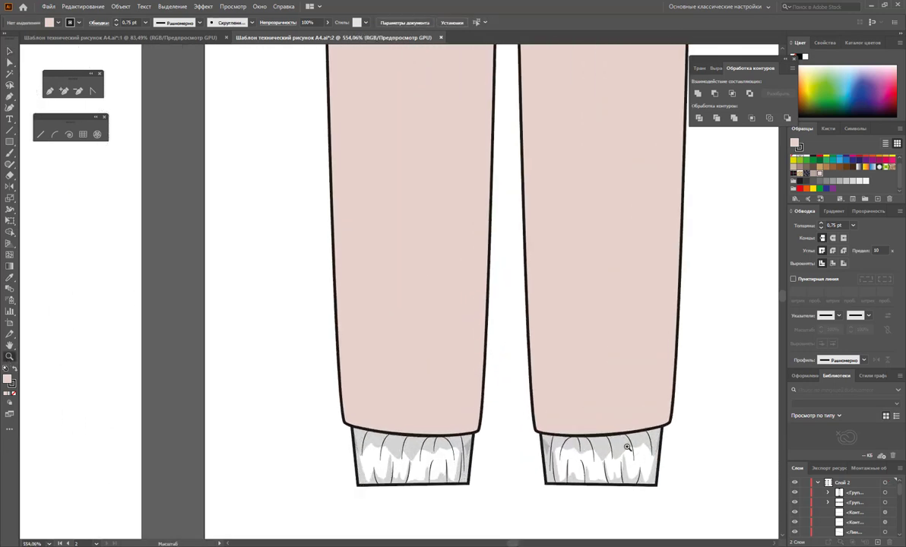
{"action": "left_click", "coordinate": [9, 51]}
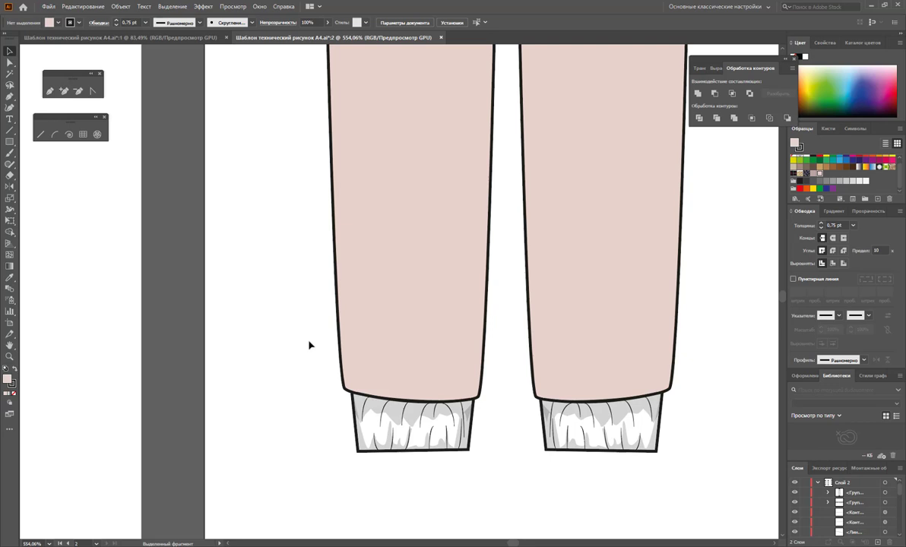
{"action": "left_click", "coordinate": [438, 428]}
{"action": "left_click", "coordinate": [581, 428]}
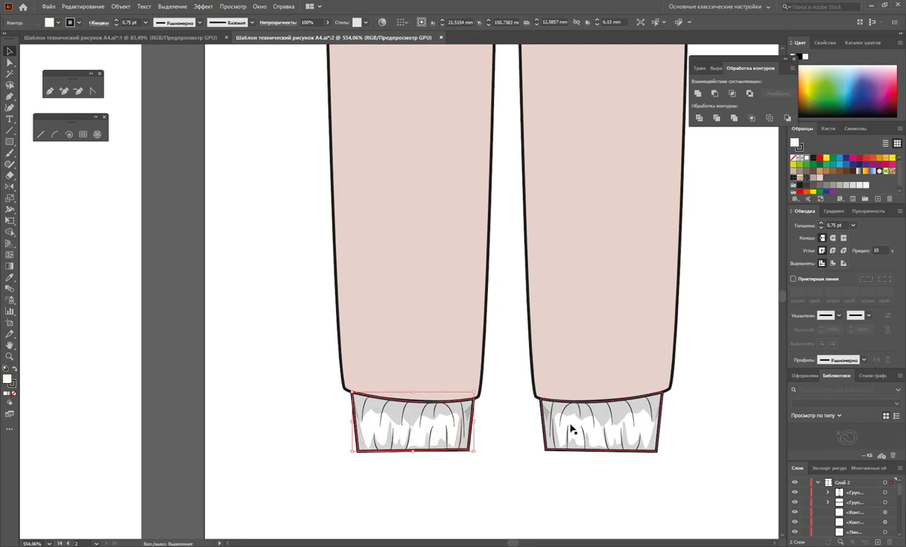
{"action": "left_click", "coordinate": [573, 430], "text": "shift"}
{"action": "left_click", "coordinate": [820, 177]}
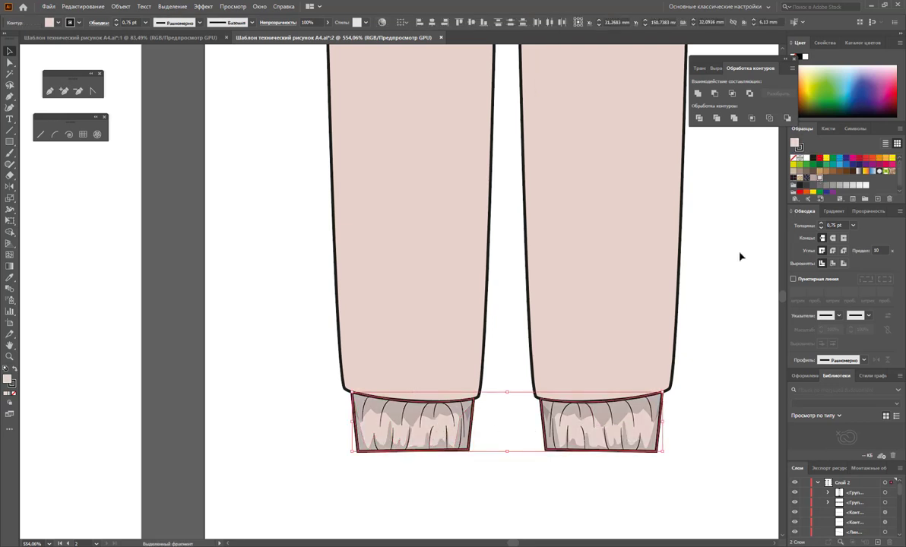
{"action": "left_click", "coordinate": [740, 257]}
Fill the waistband with the same pale pink
{"action": "scroll", "coordinate": [639, 293], "scroll_direction": "up", "scroll_amount": 5}
{"action": "scroll", "coordinate": [637, 283], "scroll_direction": "up", "scroll_amount": 3}
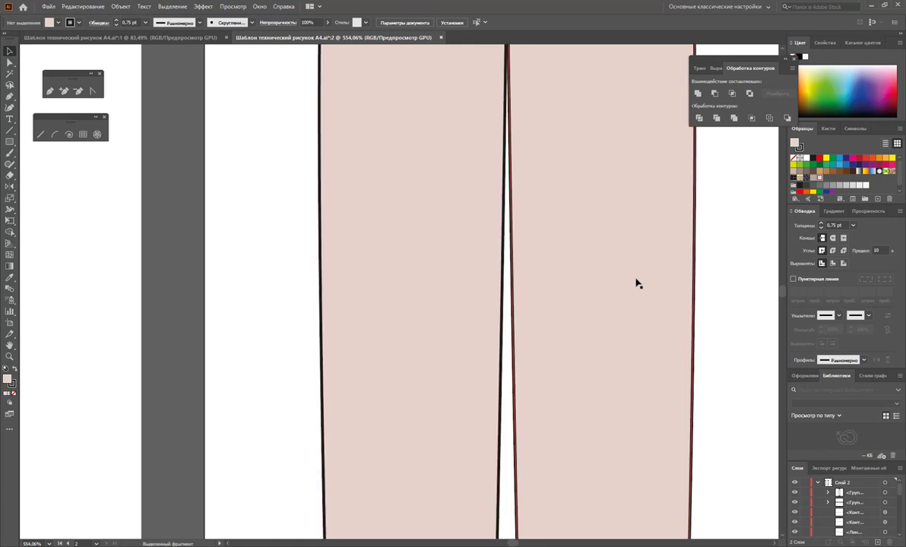
{"action": "scroll", "coordinate": [637, 284], "scroll_direction": "up", "scroll_amount": 3}
{"action": "scroll", "coordinate": [637, 284], "scroll_direction": "up", "scroll_amount": 5}
{"action": "scroll", "coordinate": [631, 282], "scroll_direction": "up", "scroll_amount": 1}
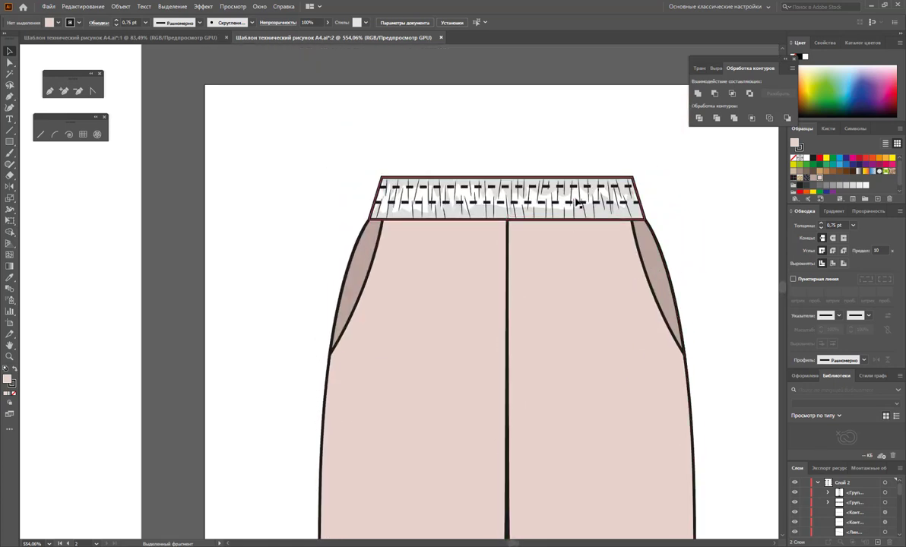
{"action": "left_click", "coordinate": [580, 196]}
{"action": "left_click", "coordinate": [820, 178]}
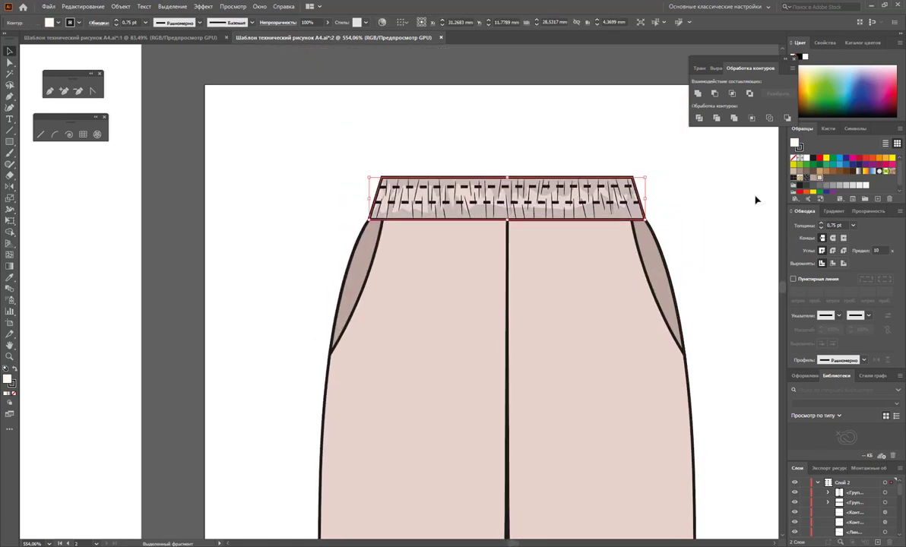
{"action": "left_click", "coordinate": [707, 224]}
Zoom back out and give the side pockets and upper panel the lighter pink fill
{"action": "key", "text": "z"}
{"action": "left_click", "coordinate": [577, 335], "text": "alt"}
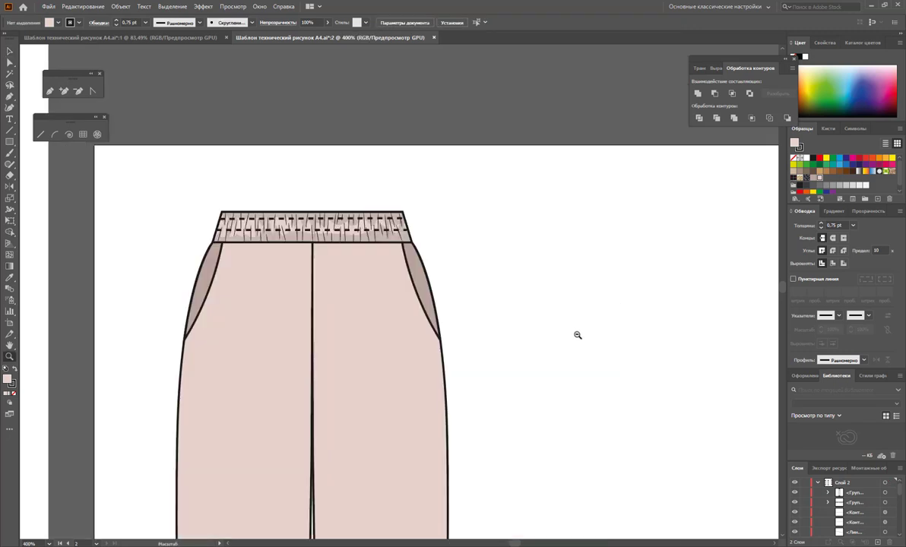
{"action": "left_click", "coordinate": [479, 361], "text": "alt"}
{"action": "left_click", "coordinate": [410, 356], "text": "alt"}
{"action": "left_click", "coordinate": [375, 319], "text": "alt"}
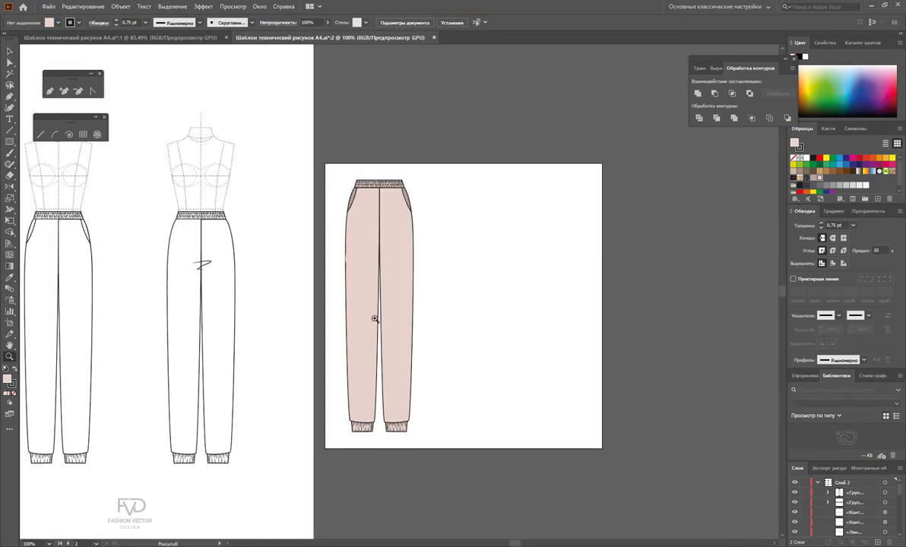
{"action": "left_click", "coordinate": [10, 51]}
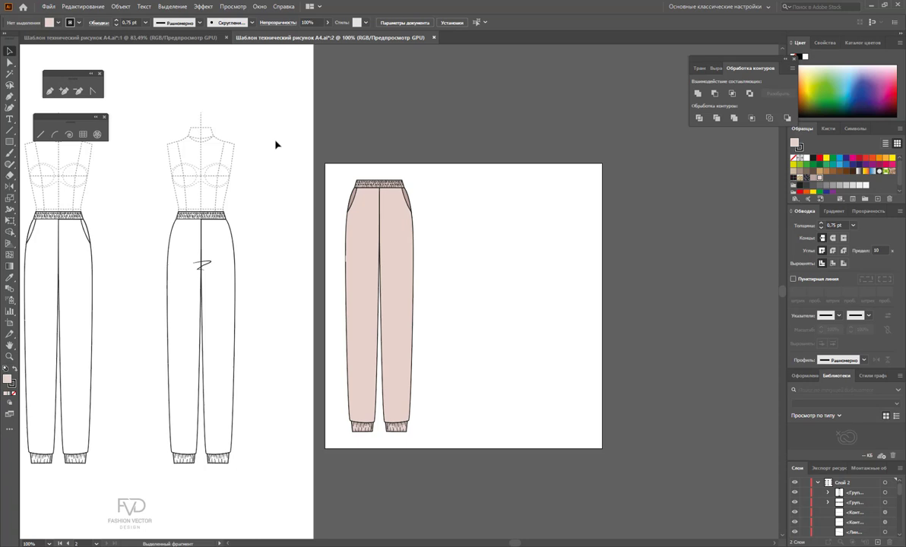
{"action": "left_click", "coordinate": [407, 199]}
{"action": "left_click", "coordinate": [352, 196], "text": "shift"}
{"action": "left_click", "coordinate": [354, 199], "text": "shift"}
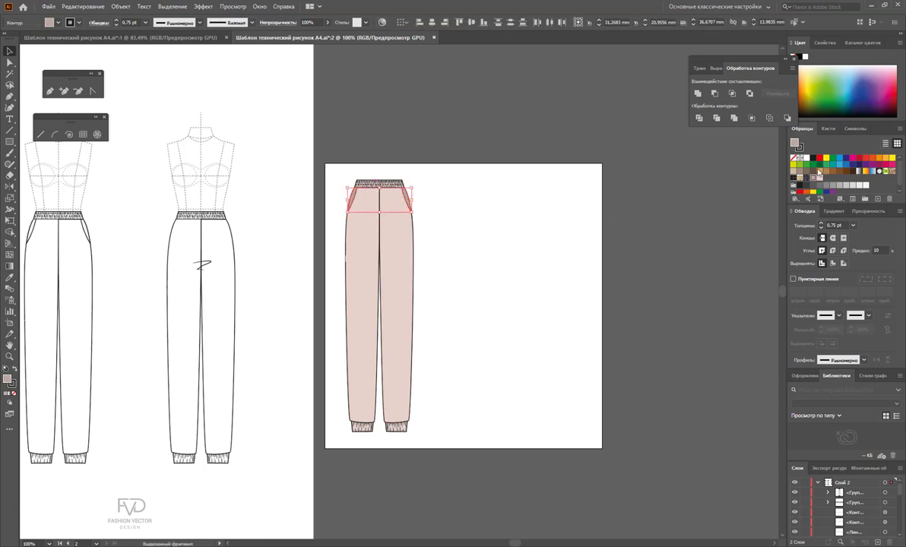
{"action": "left_click", "coordinate": [818, 179]}
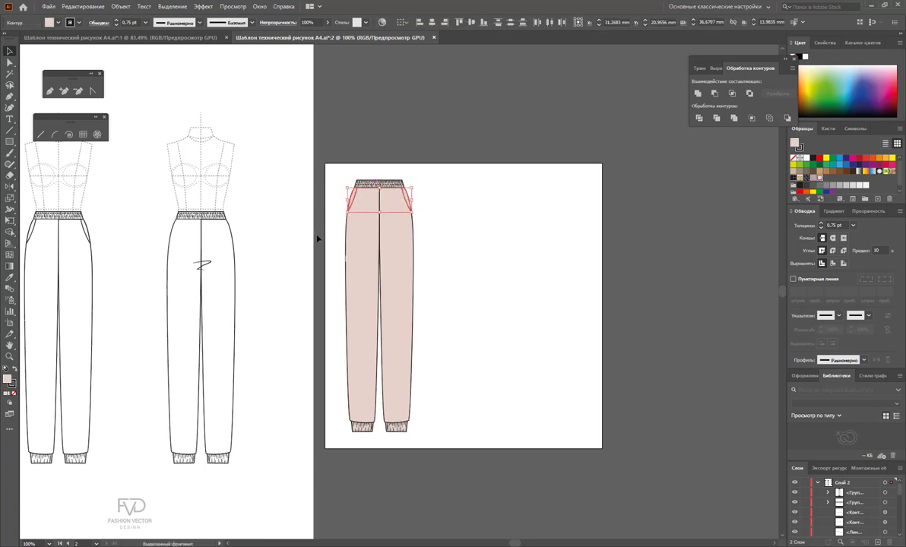
Adjust the fill to pale greyish pink D8CAC5, then select every trouser part
{"action": "double_click", "coordinate": [8, 378]}
{"action": "left_click_drag", "start_coordinate": [185, 228], "coordinate": [183, 231]}
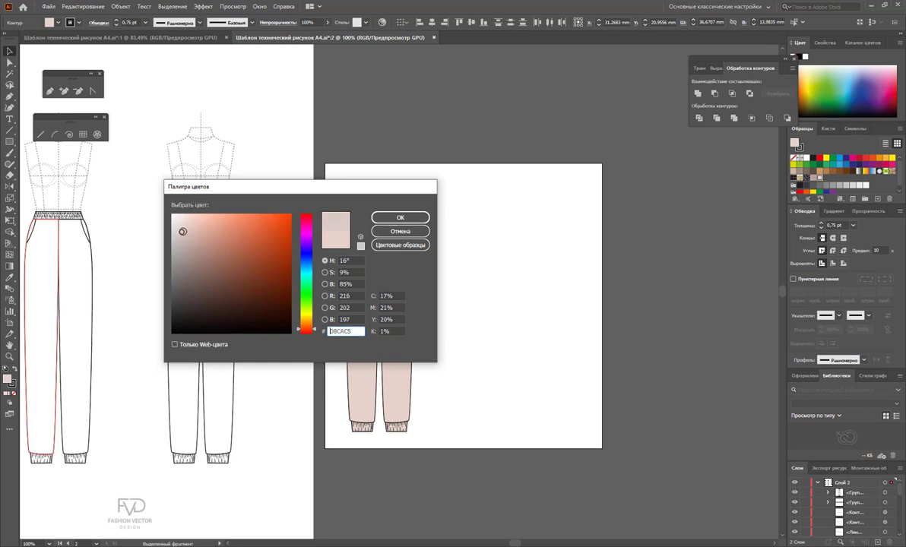
{"action": "left_click", "coordinate": [380, 218]}
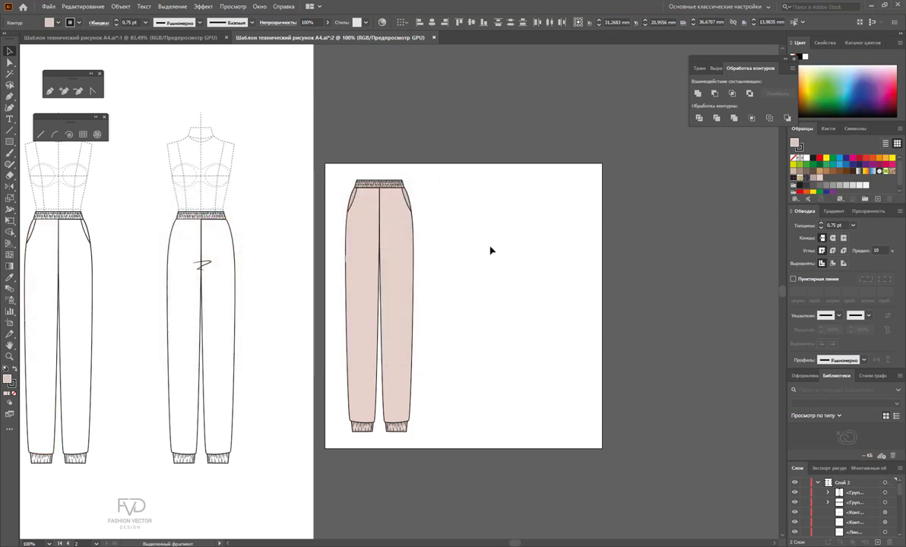
{"action": "left_click", "coordinate": [475, 224]}
{"action": "left_click_drag", "start_coordinate": [429, 169], "coordinate": [334, 447]}
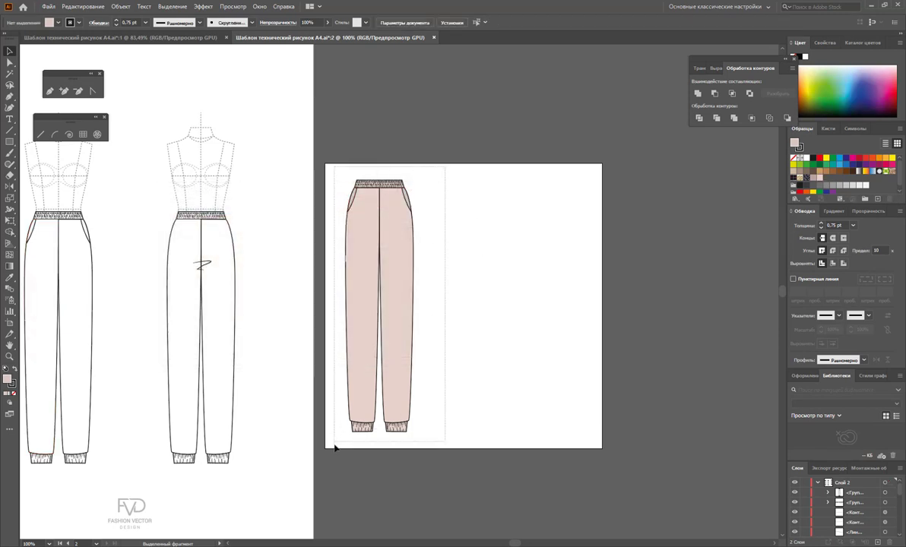
Group the trousers and Alt-drag a copy to the right
{"action": "right_click", "coordinate": [378, 354]}
{"action": "left_click", "coordinate": [422, 426]}
{"action": "left_click", "coordinate": [496, 393]}
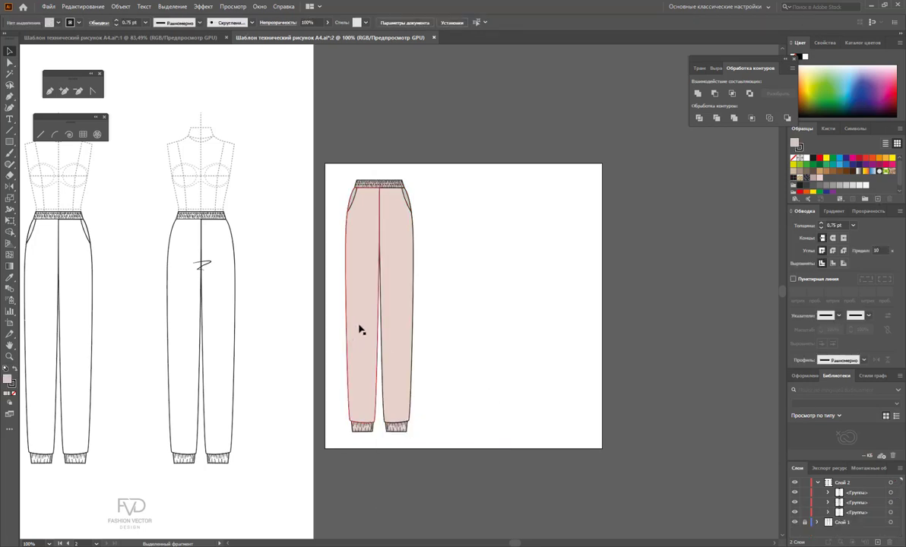
{"action": "left_click", "coordinate": [365, 317]}
{"action": "left_click_drag", "start_coordinate": [365, 317], "coordinate": [508, 317]}
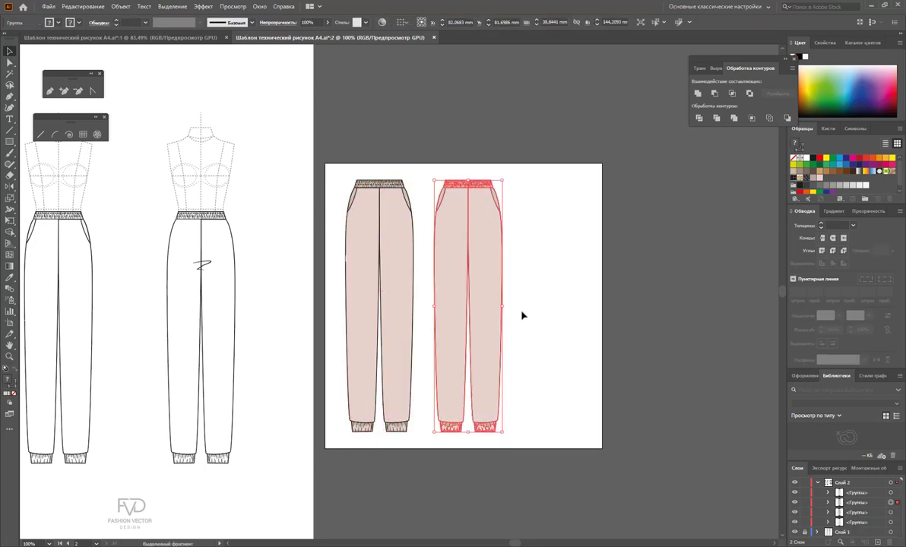
Recolour the copy's pink areas pale green using Magic Wand in isolation mode
{"action": "double_click", "coordinate": [486, 292]}
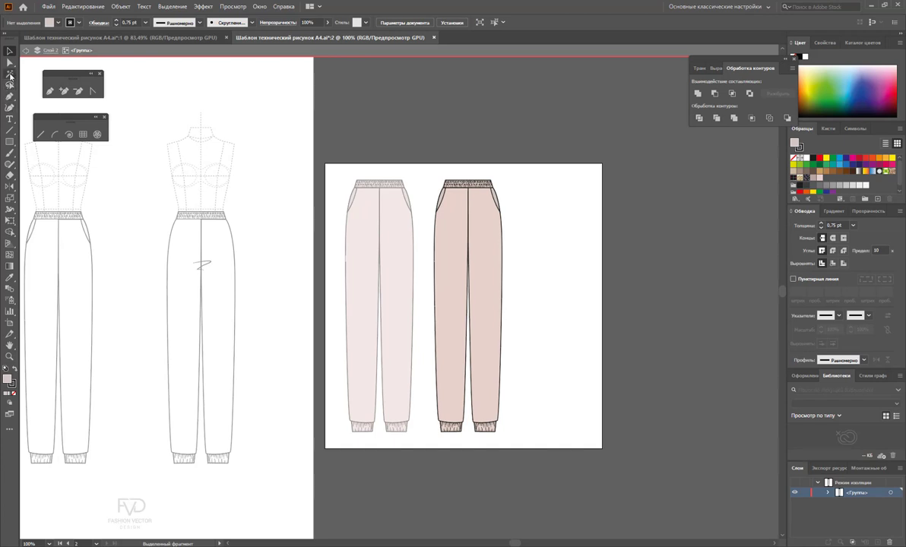
{"action": "left_click", "coordinate": [10, 73]}
{"action": "left_click", "coordinate": [441, 225]}
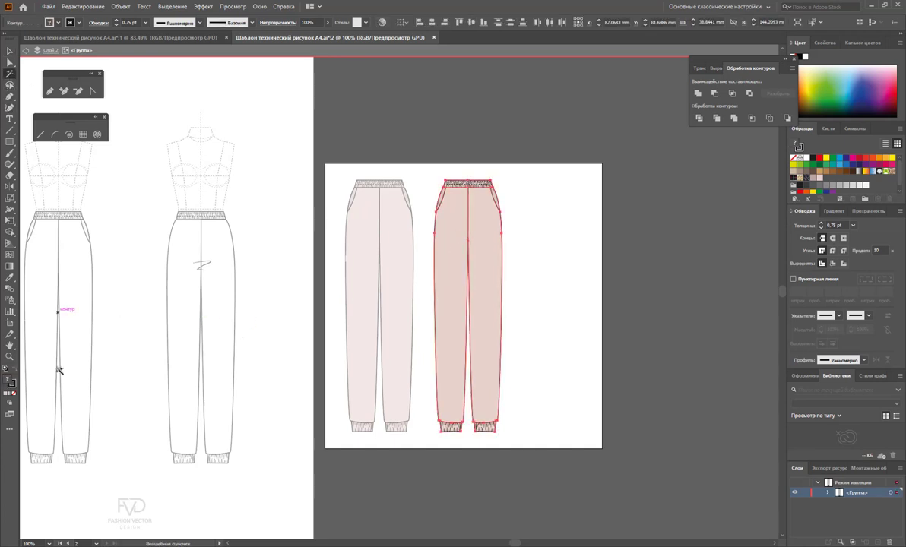
{"action": "left_click", "coordinate": [799, 164]}
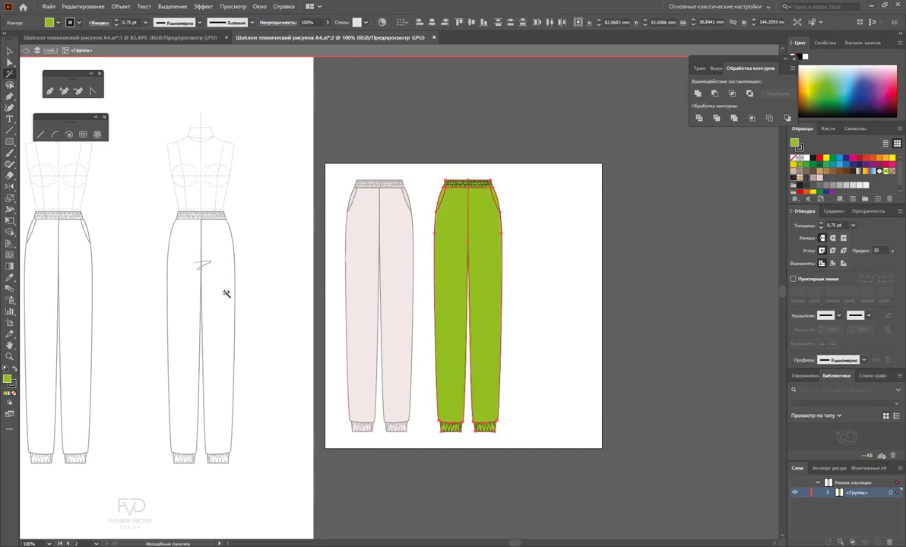
{"action": "double_click", "coordinate": [6, 379]}
{"action": "left_click", "coordinate": [201, 235]}
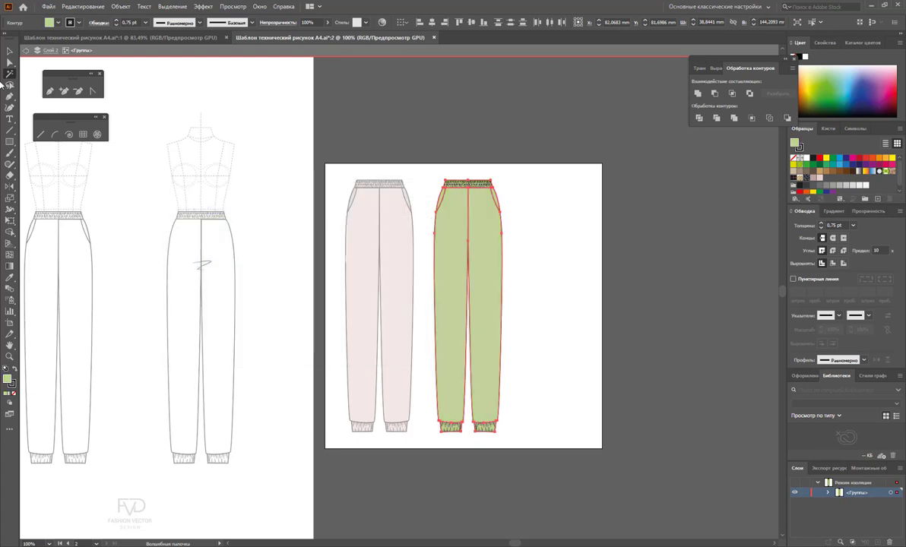
{"action": "key", "text": "v"}
{"action": "left_click", "coordinate": [588, 251]}
{"action": "double_click", "coordinate": [587, 250]}
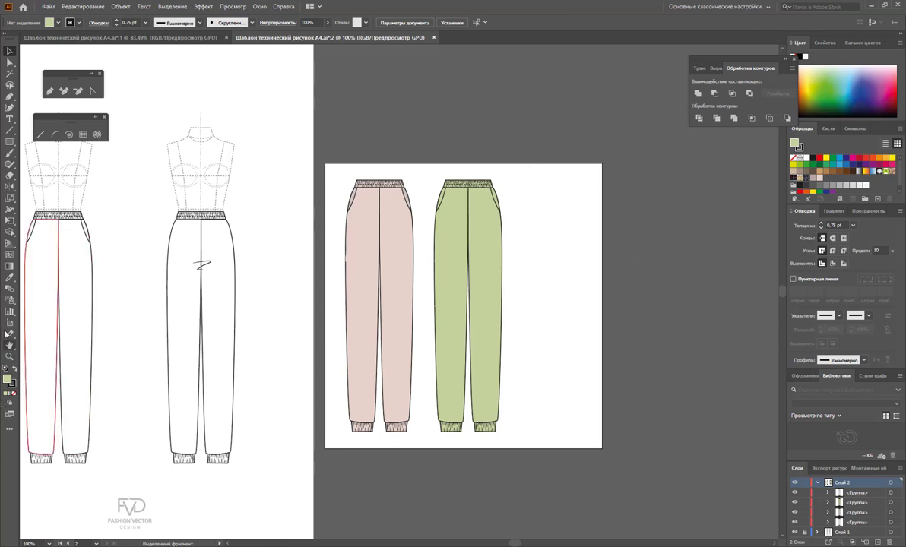
Pull the artboard's right edge in to fit both trousers
{"action": "left_click", "coordinate": [10, 323]}
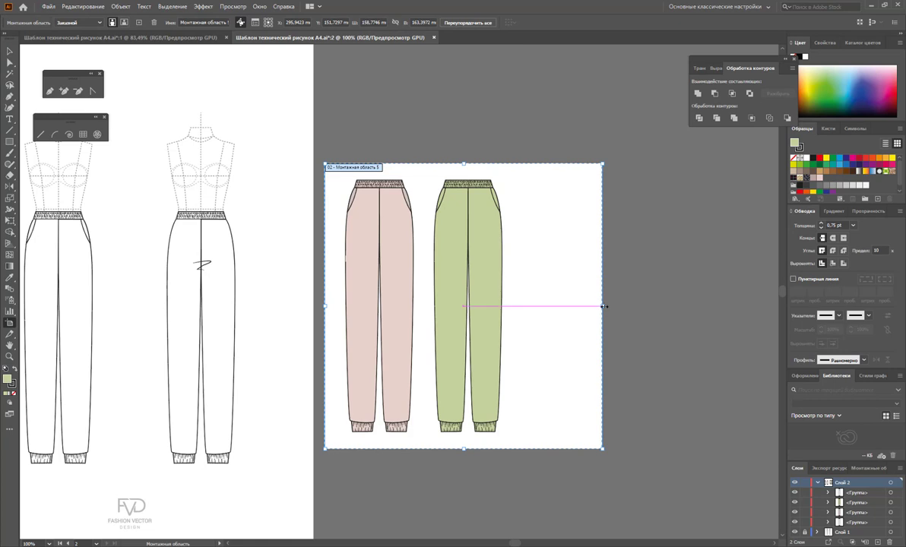
{"action": "left_click_drag", "start_coordinate": [599, 311], "coordinate": [525, 308]}
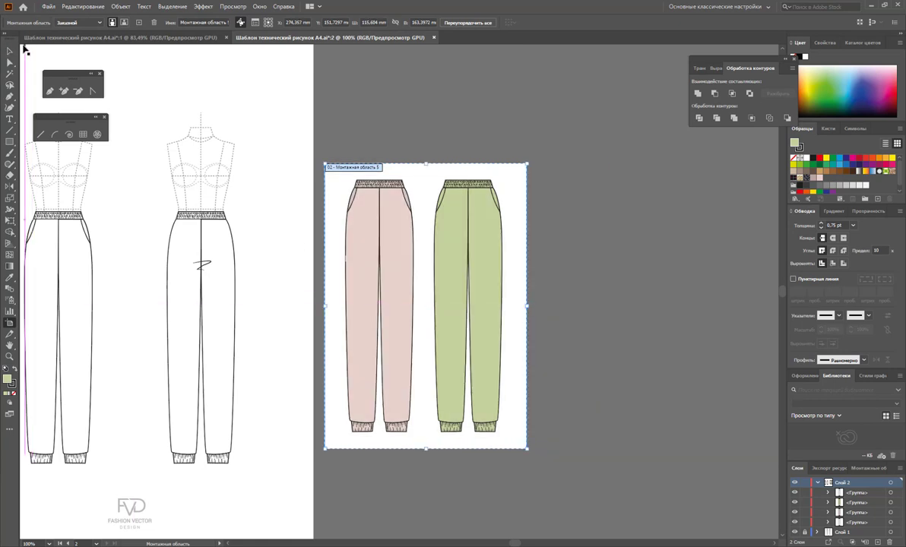
{"action": "left_click", "coordinate": [49, 6]}
Open the file Эскиз 4 - свитшот.ai from the Open dialog
{"action": "left_click", "coordinate": [73, 39]}
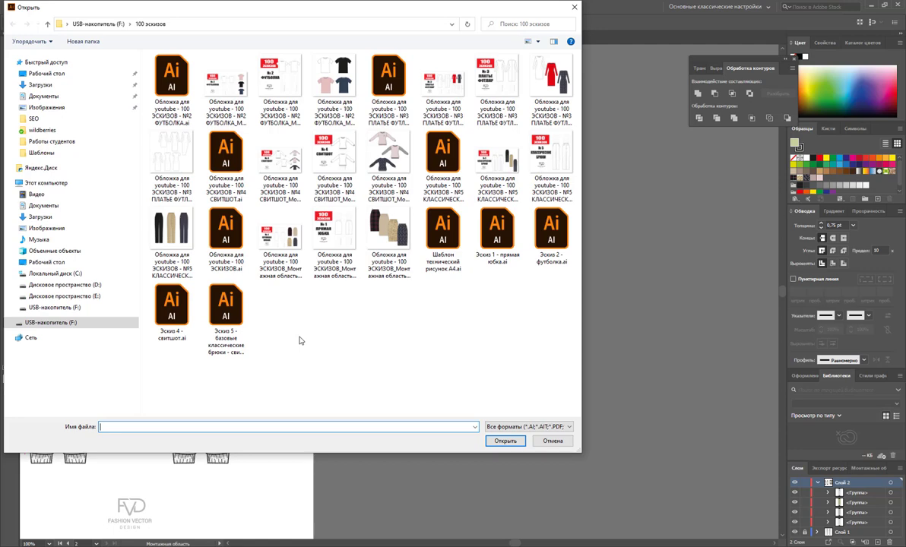
{"action": "left_click", "coordinate": [172, 308]}
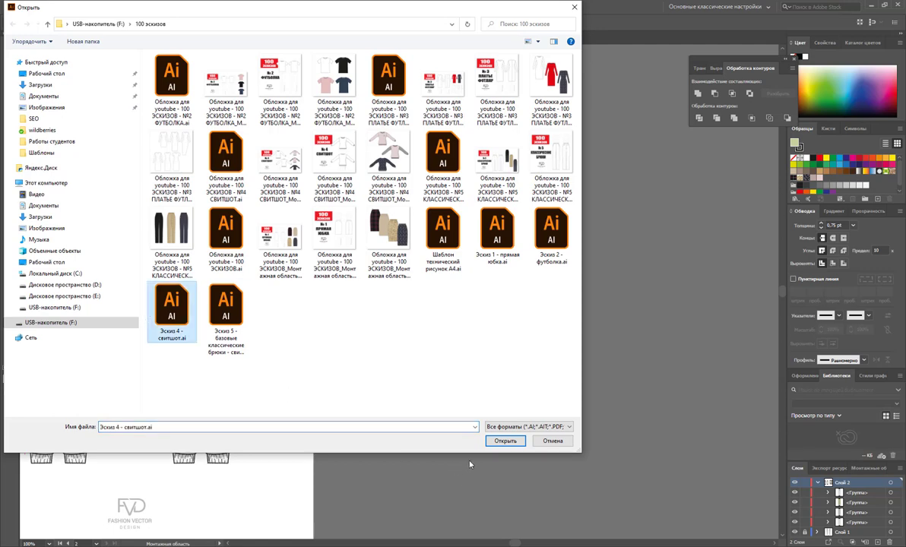
{"action": "left_click", "coordinate": [505, 441]}
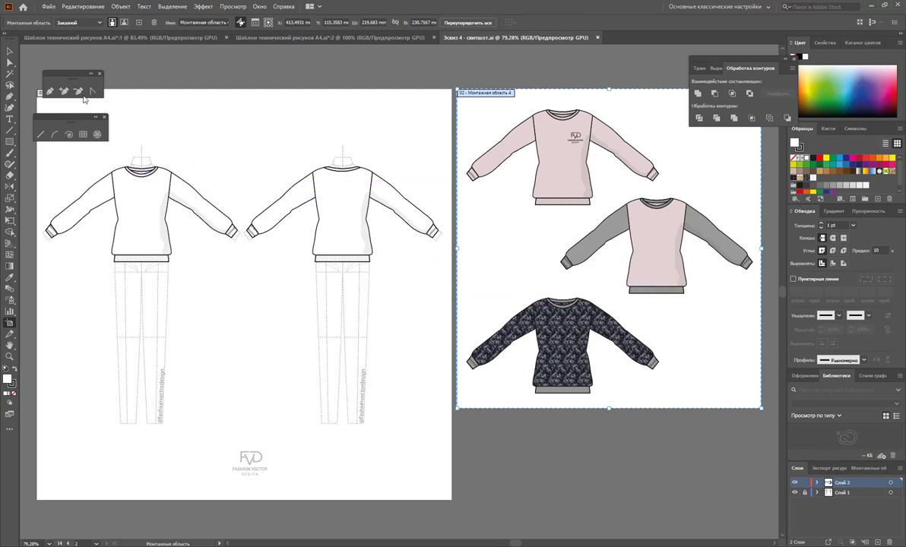
Select the grey-sleeved sweatshirt, then zoom out the trousers document to see more canvas
{"action": "left_click", "coordinate": [9, 51]}
{"action": "left_click", "coordinate": [639, 270]}
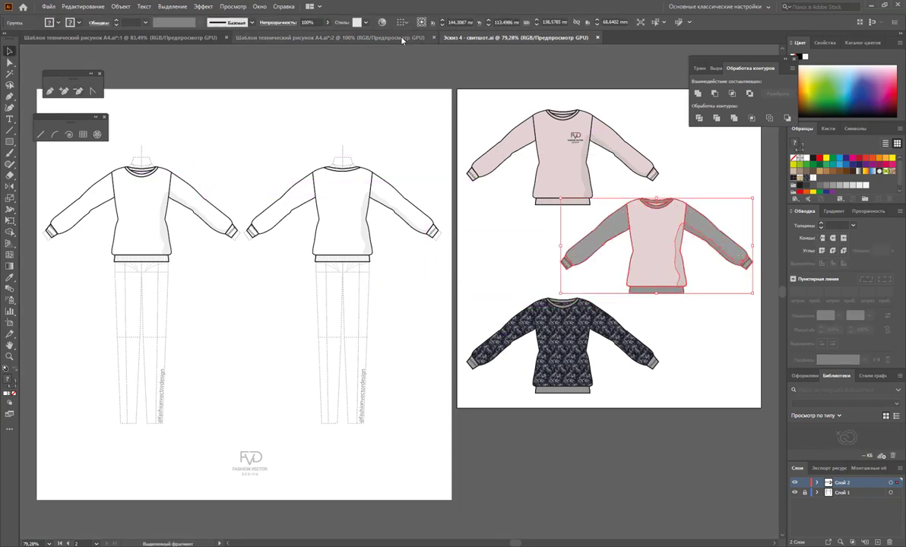
{"action": "left_click", "coordinate": [373, 36]}
{"action": "key", "text": "z"}
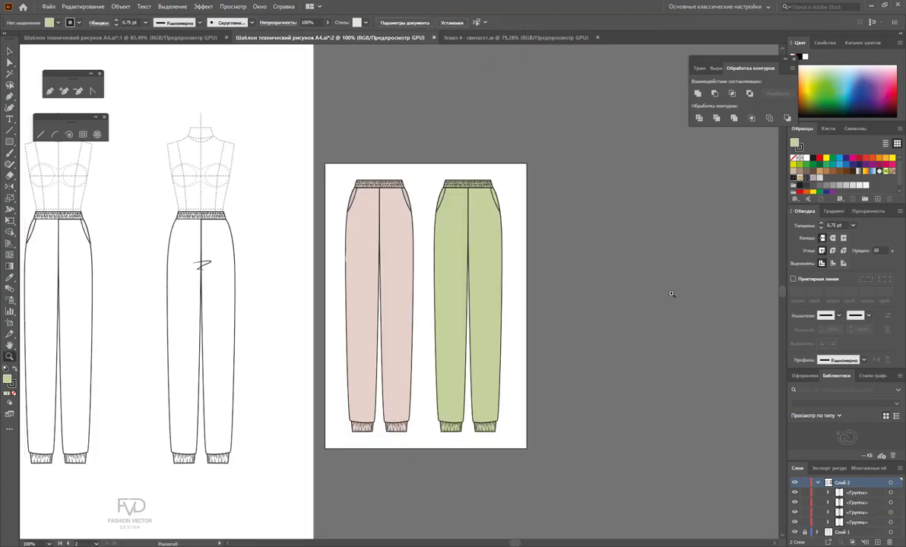
{"action": "key", "text": "ctrl+minus"}
{"action": "left_click", "coordinate": [9, 52]}
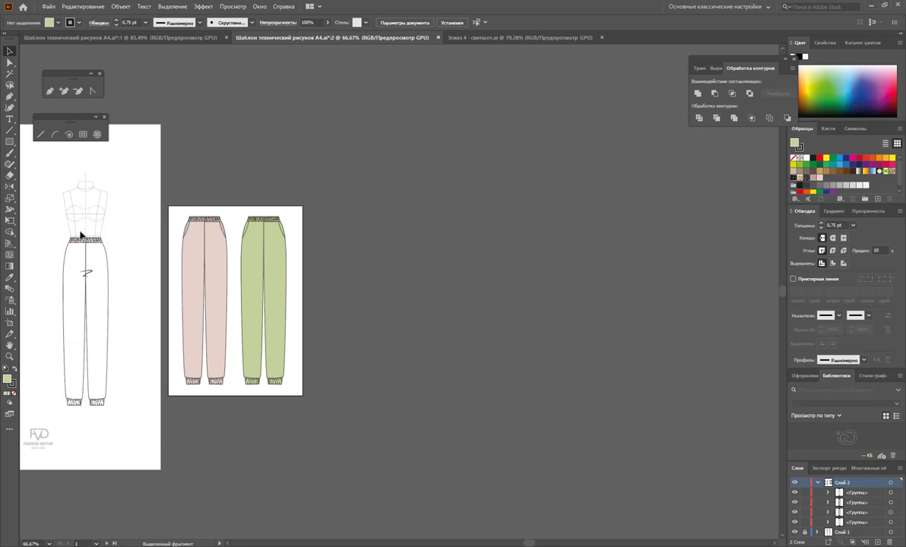
{"action": "left_click", "coordinate": [106, 507]}
{"action": "left_click_drag", "start_coordinate": [531, 544], "coordinate": [519, 544]}
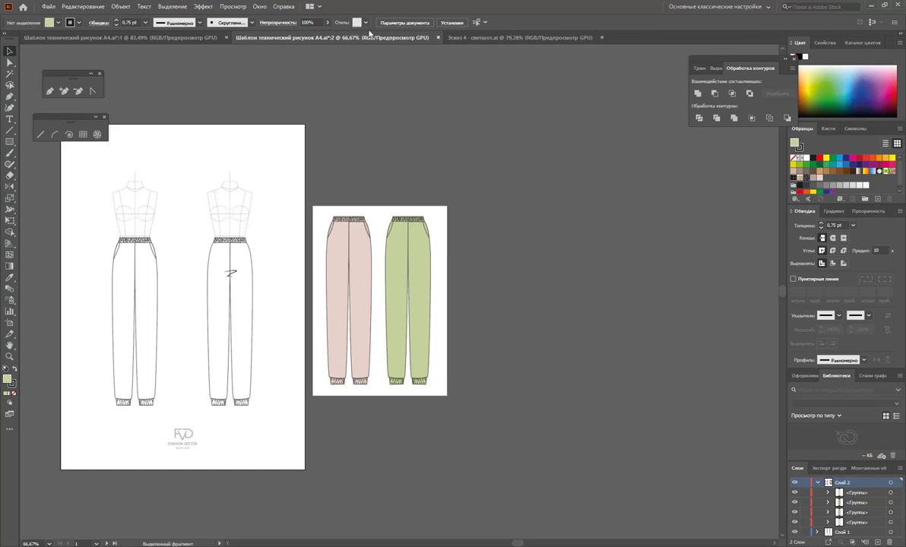
Select the entire figure template group with both views and bring it to the trousers document
{"action": "left_click", "coordinate": [456, 37]}
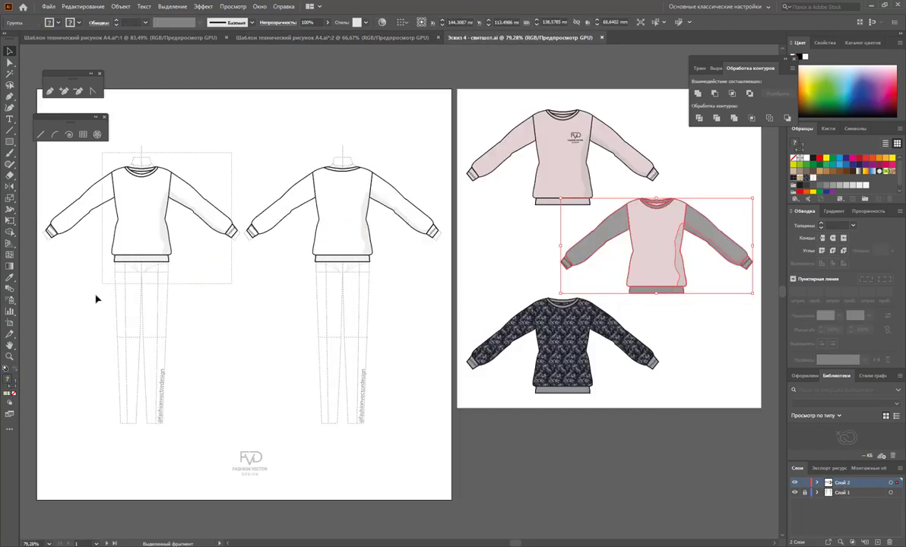
{"action": "left_click", "coordinate": [82, 207]}
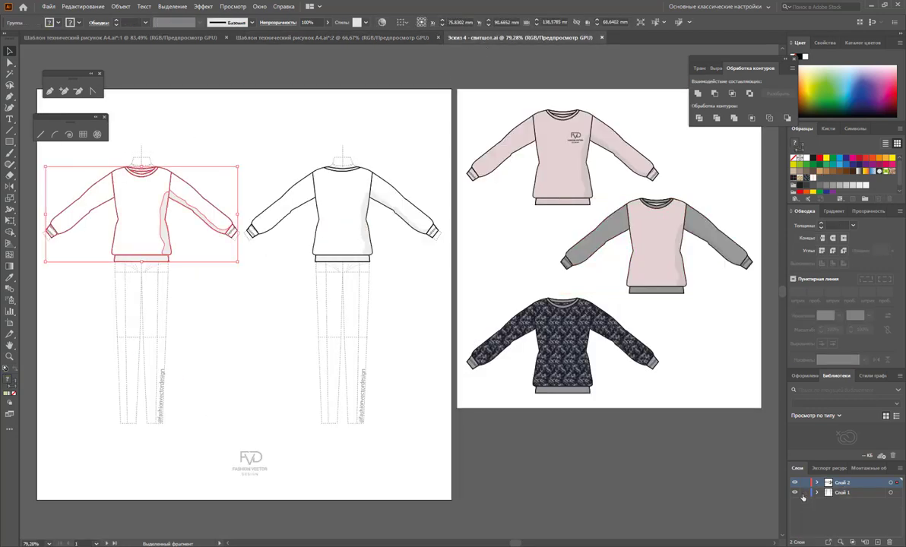
{"action": "left_click_drag", "start_coordinate": [61, 152], "coordinate": [213, 431]}
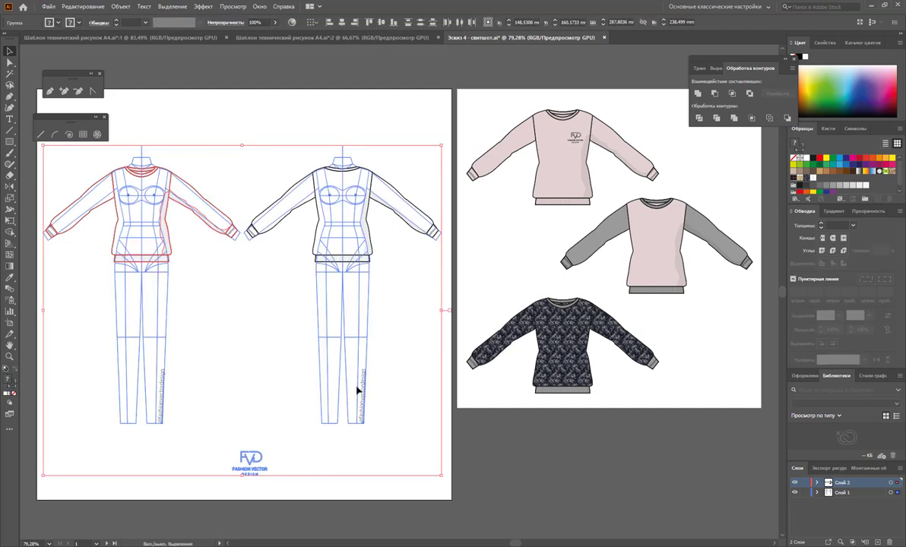
{"action": "key", "text": "ctrl+z"}
{"action": "left_click", "coordinate": [204, 139]}
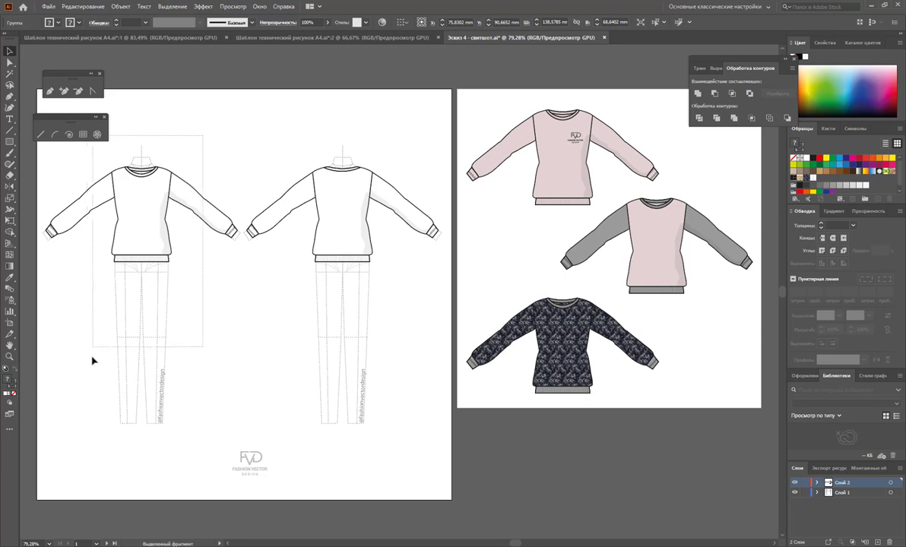
{"action": "left_click", "coordinate": [75, 396]}
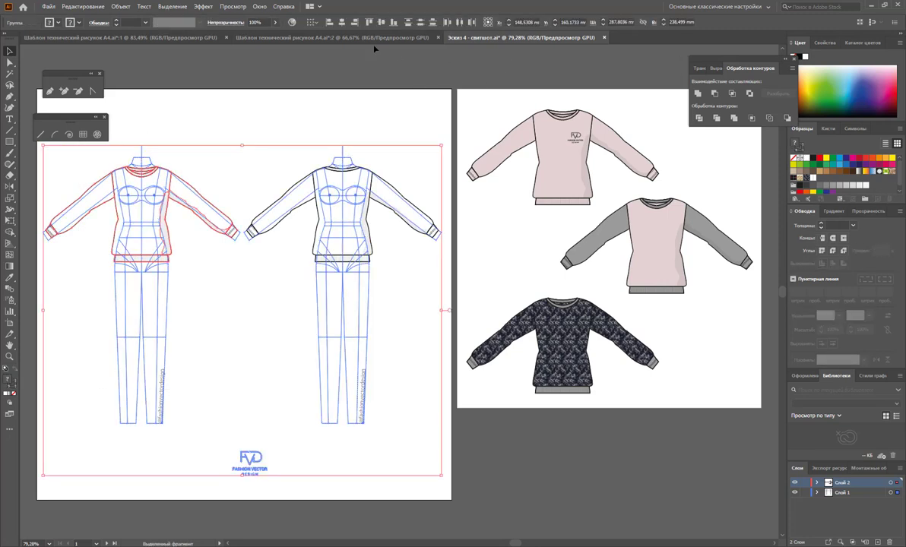
{"action": "left_click", "coordinate": [349, 37]}
Paste the figure template into the trousers file and delete its faded back-view figure
{"action": "key", "text": "z"}
{"action": "left_click", "coordinate": [599, 353], "text": "alt"}
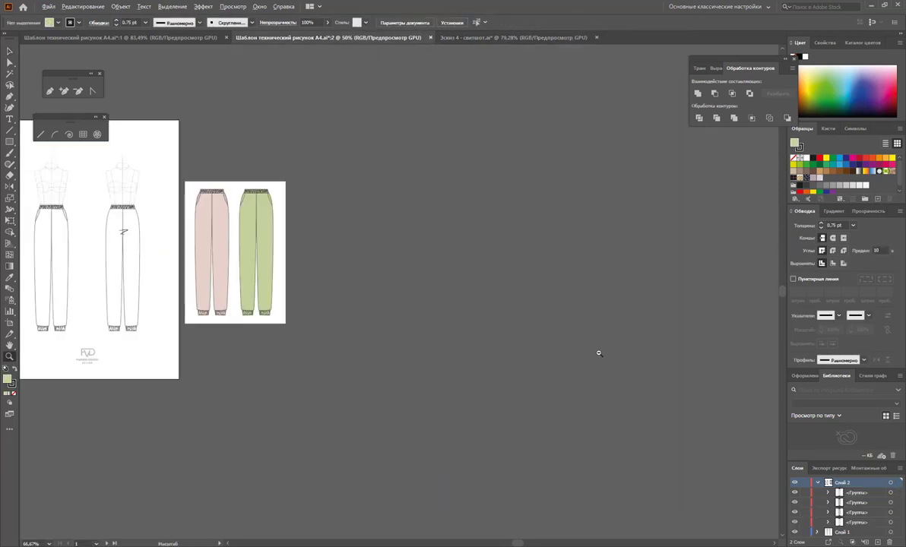
{"action": "key", "text": "ctrl+v"}
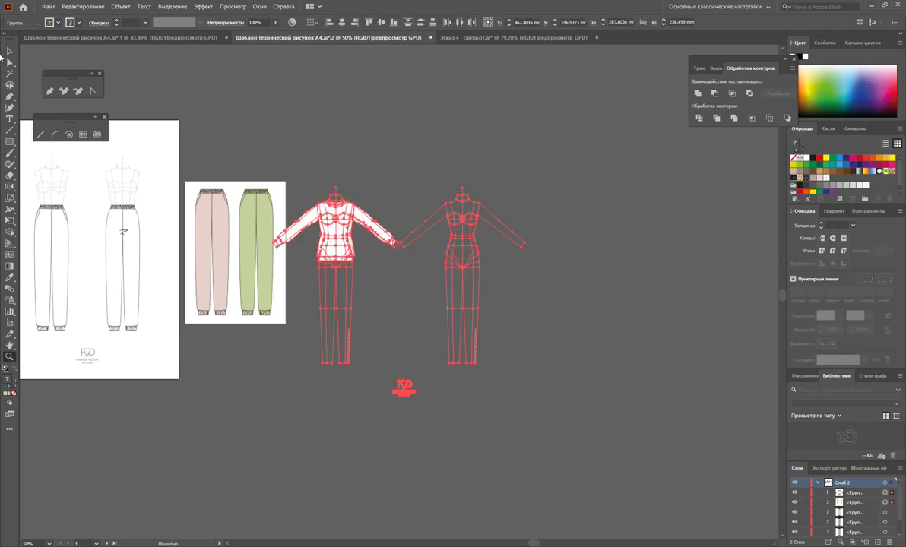
{"action": "key", "text": "v"}
{"action": "left_click_drag", "start_coordinate": [363, 251], "coordinate": [402, 217]}
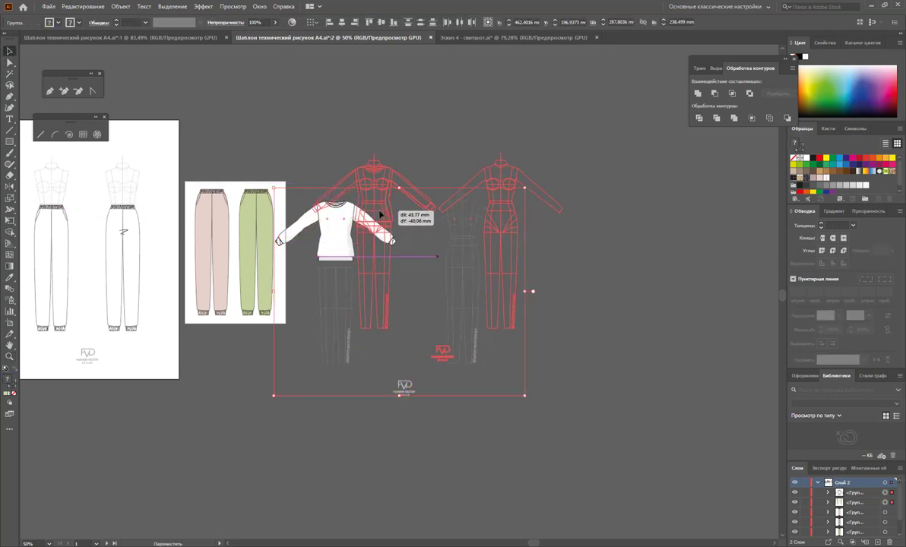
{"action": "left_click", "coordinate": [9, 62]}
{"action": "left_click", "coordinate": [587, 120]}
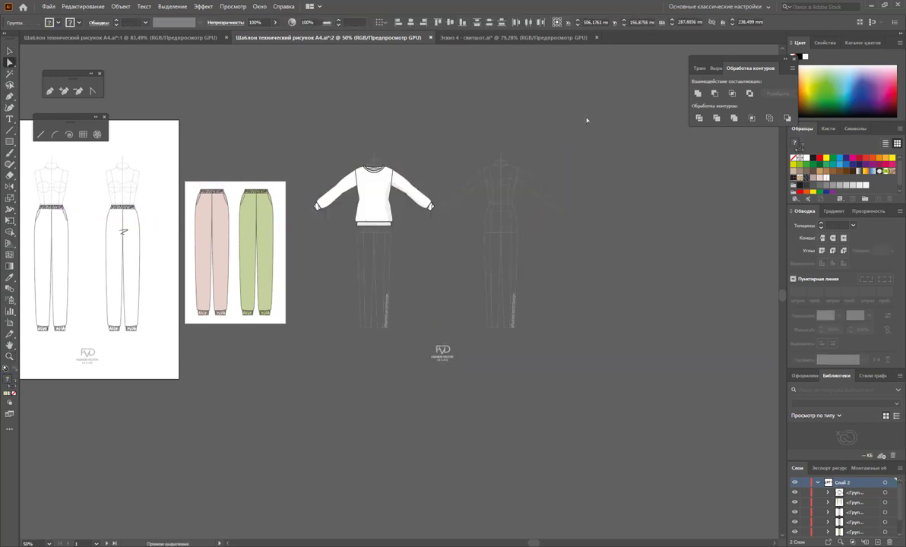
{"action": "left_click", "coordinate": [446, 333]}
{"action": "key", "text": "Delete"}
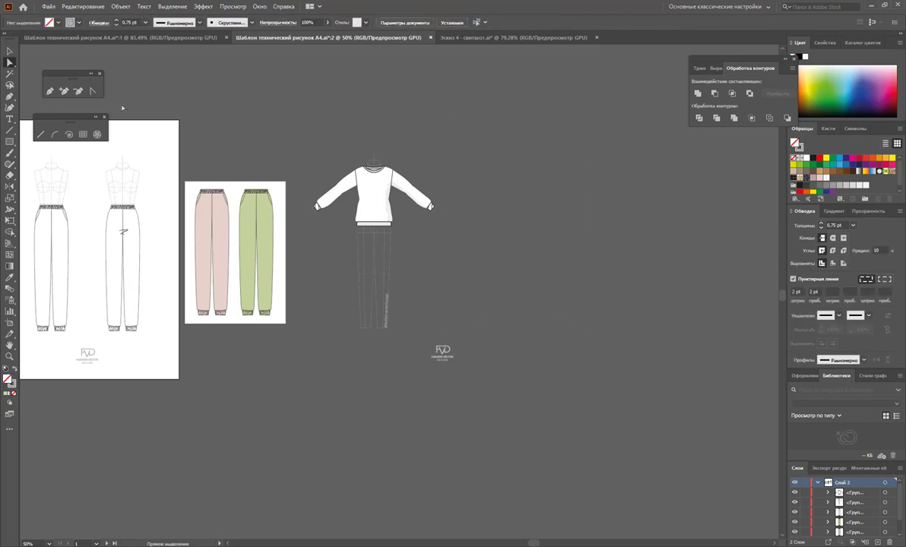
Put the white trousers on the figure and move the dressed figure onto the left artboard
{"action": "left_click", "coordinate": [9, 51]}
{"action": "left_click", "coordinate": [65, 243]}
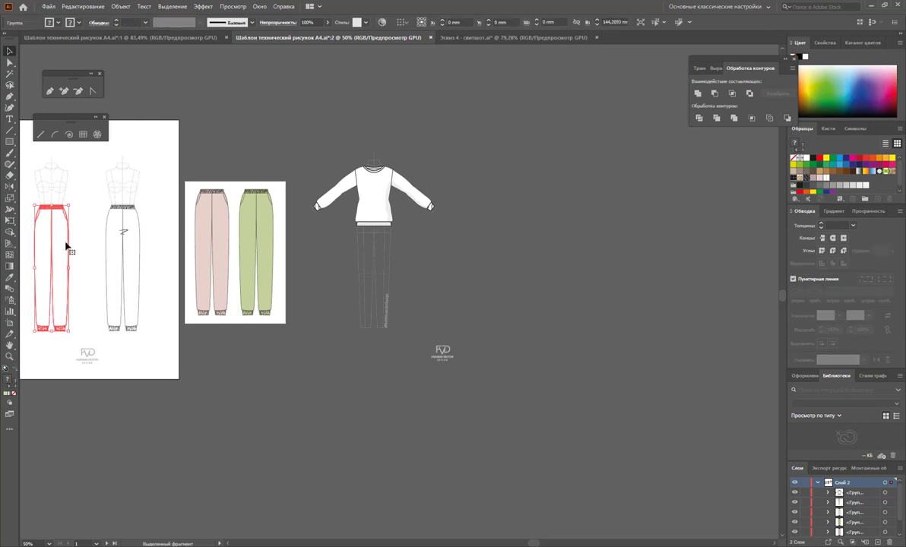
{"action": "left_click_drag", "start_coordinate": [65, 245], "coordinate": [387, 268]}
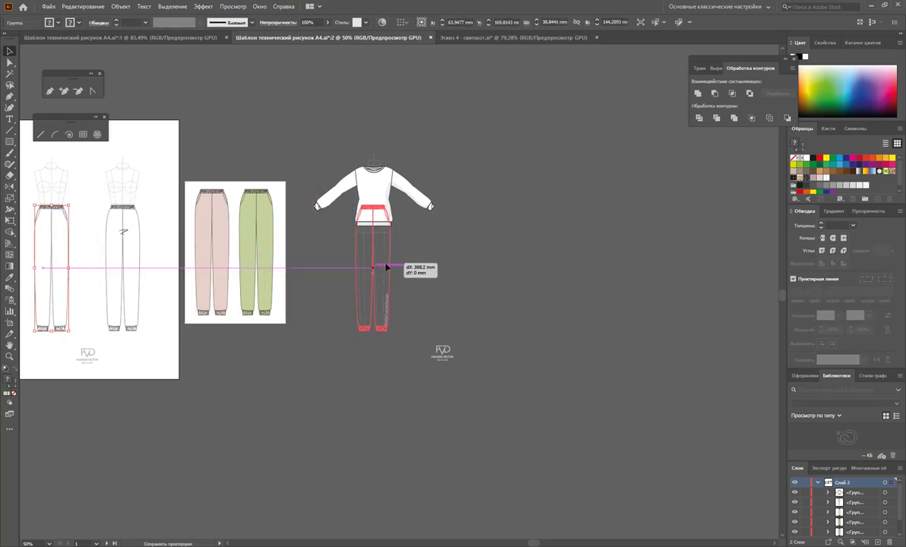
{"action": "left_click_drag", "start_coordinate": [386, 267], "coordinate": [55, 203]}
{"action": "key", "text": "ctrl+z"}
{"action": "left_click", "coordinate": [424, 164]}
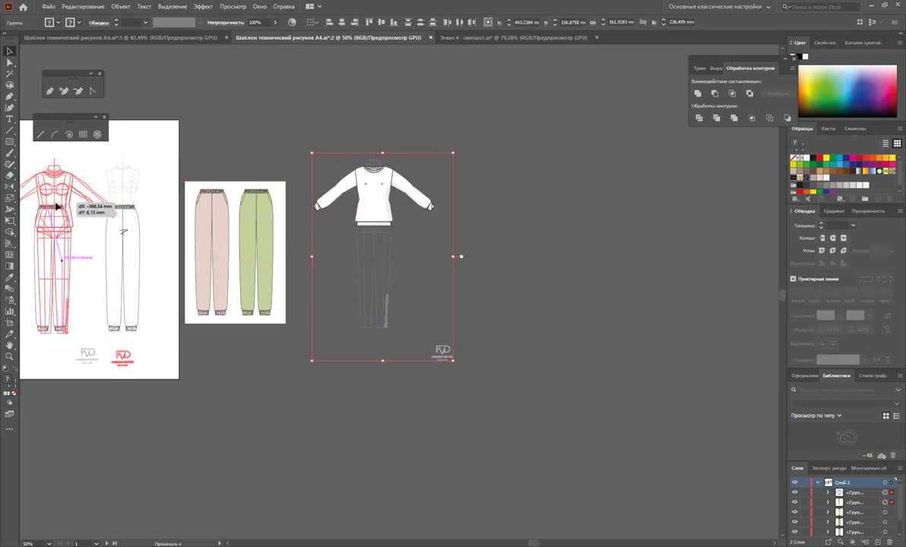
{"action": "left_click_drag", "start_coordinate": [55, 203], "coordinate": [264, 303]}
Zoom in on the figure and nudge the sweatshirt slightly down and left
{"action": "left_click", "coordinate": [9, 356]}
{"action": "scroll", "coordinate": [263, 302], "scroll_direction": "down", "scroll_amount": 1}
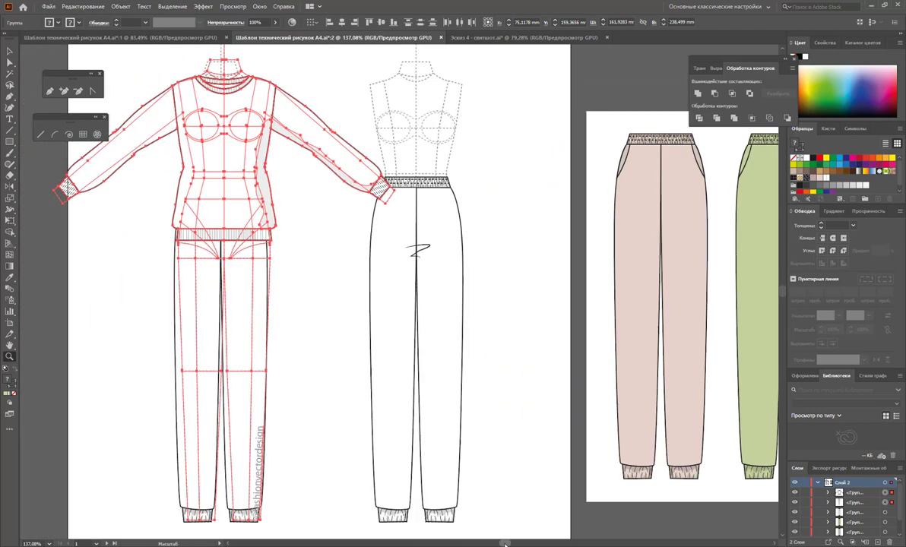
{"action": "left_click_drag", "start_coordinate": [520, 544], "coordinate": [426, 545]}
{"action": "scroll", "coordinate": [347, 385], "scroll_direction": "up", "scroll_amount": 1}
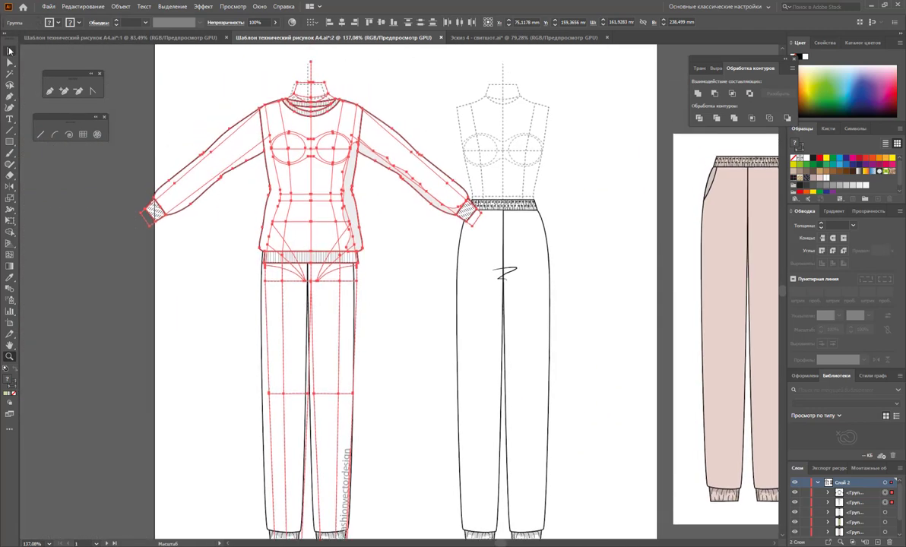
{"action": "left_click", "coordinate": [10, 50]}
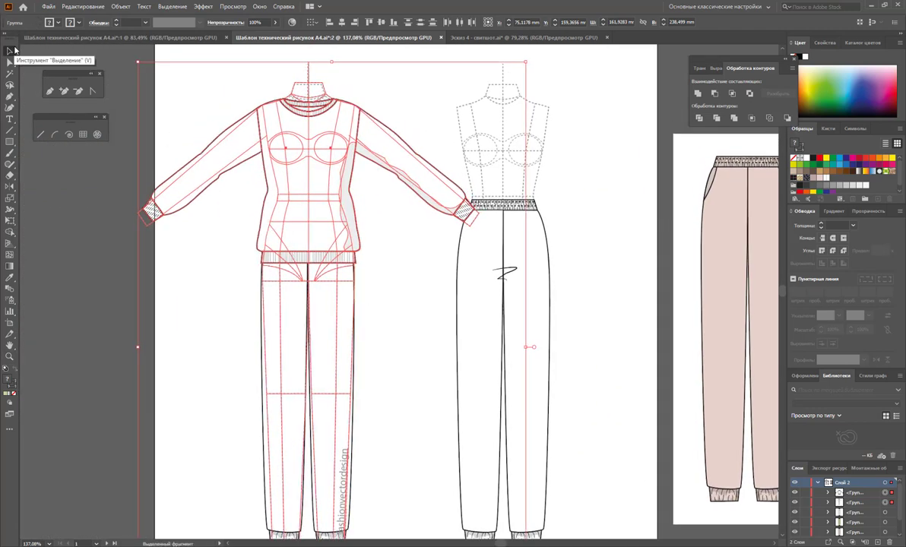
{"action": "key", "text": "Down"}
{"action": "key", "text": "Down"}
{"action": "key", "text": "Left"}
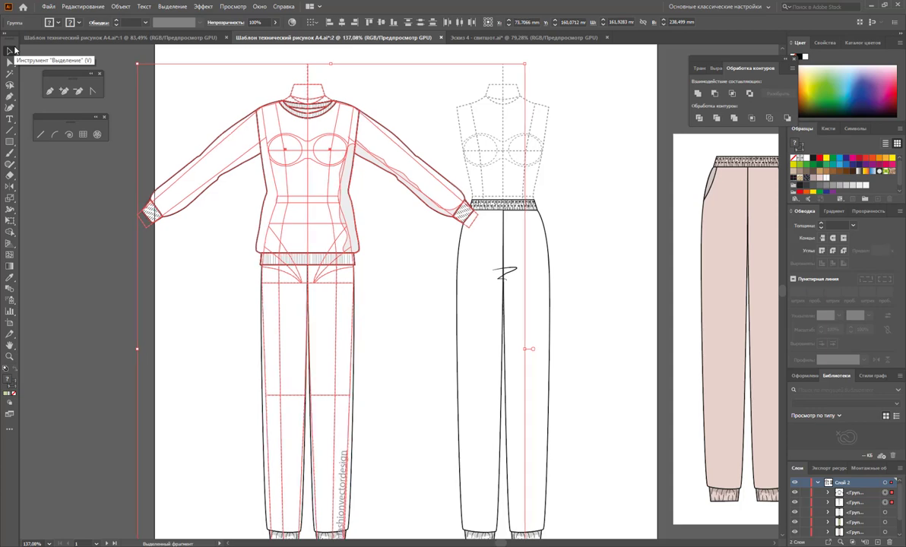
Move the whole outfit group into the empty space right of the trousers artboard
{"action": "key", "text": "ctrl+minus"}
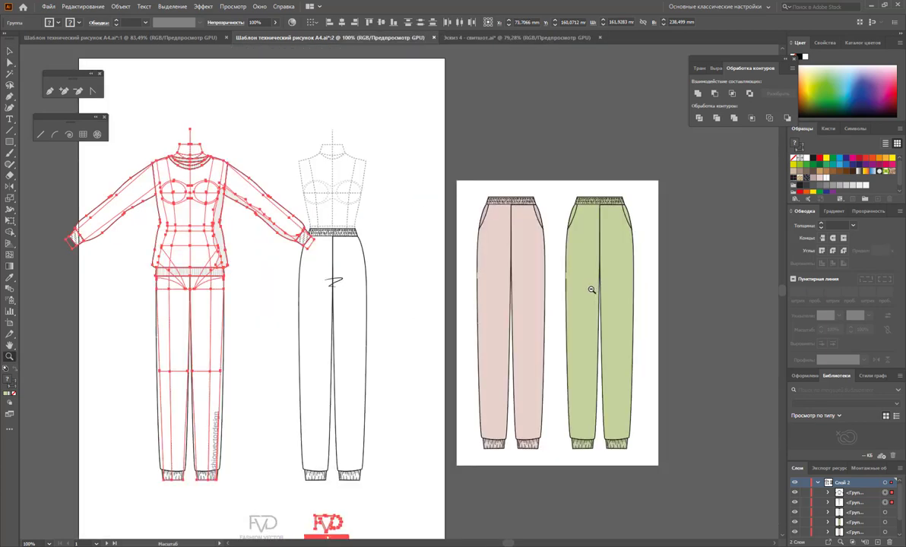
{"action": "key", "text": "ctrl+minus"}
{"action": "left_click", "coordinate": [9, 51]}
{"action": "left_click", "coordinate": [127, 255]}
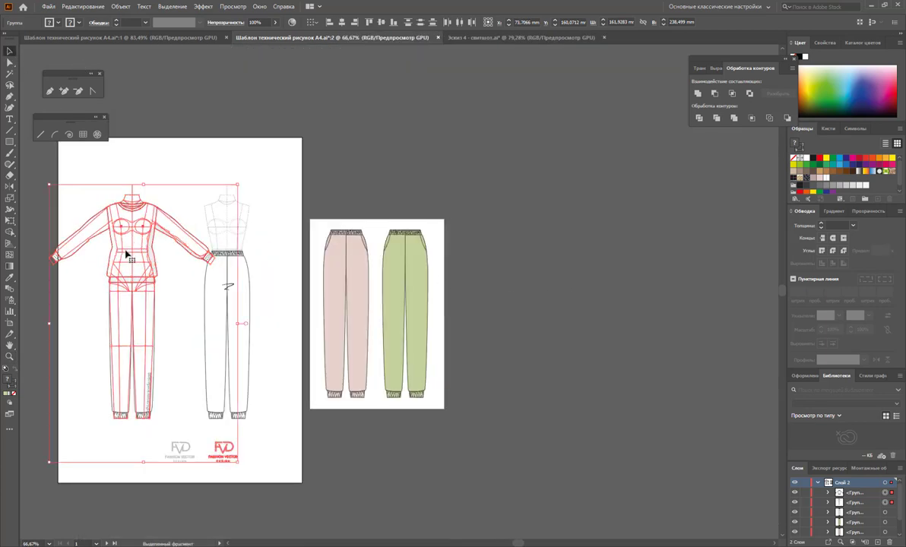
{"action": "left_click_drag", "start_coordinate": [129, 255], "coordinate": [579, 283]}
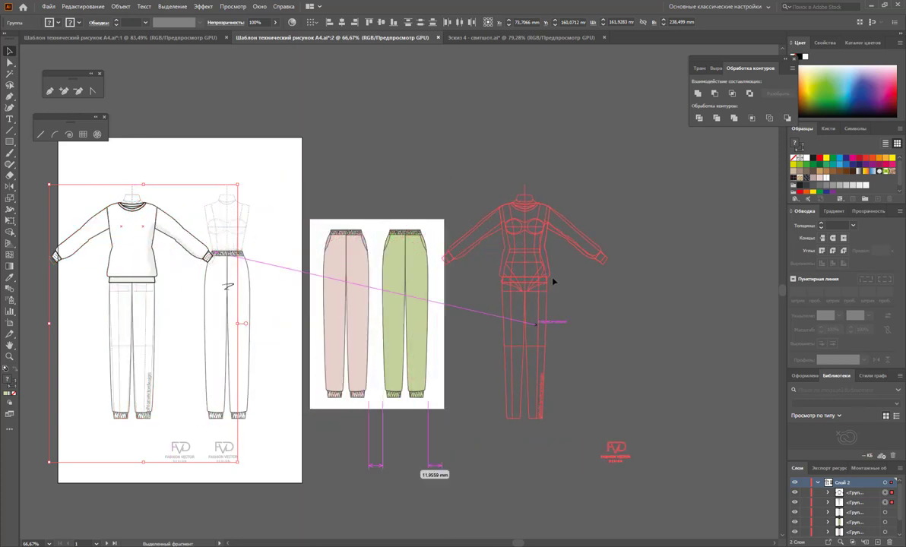
{"action": "left_click", "coordinate": [655, 319]}
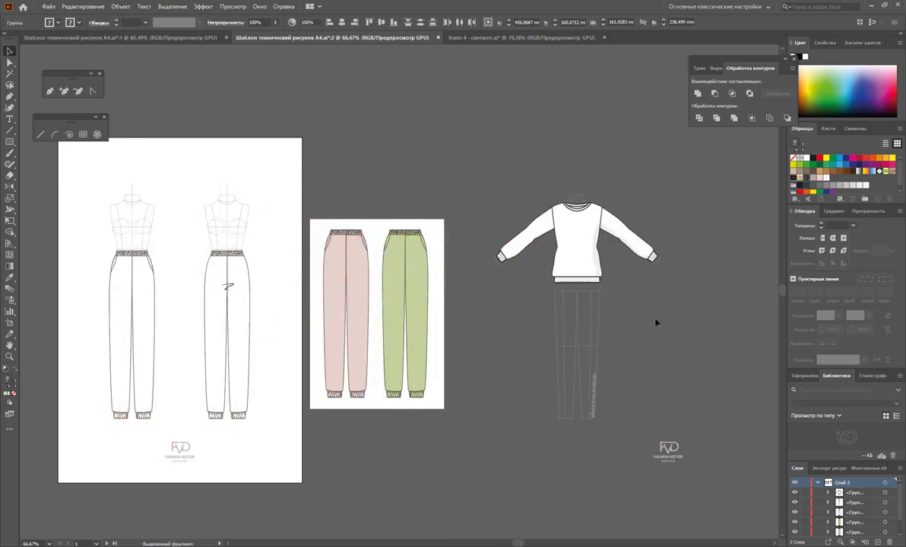
Draw a new artboard around the sweatshirt outfit
{"action": "scroll", "coordinate": [42, 282], "scroll_direction": "right", "scroll_amount": 3}
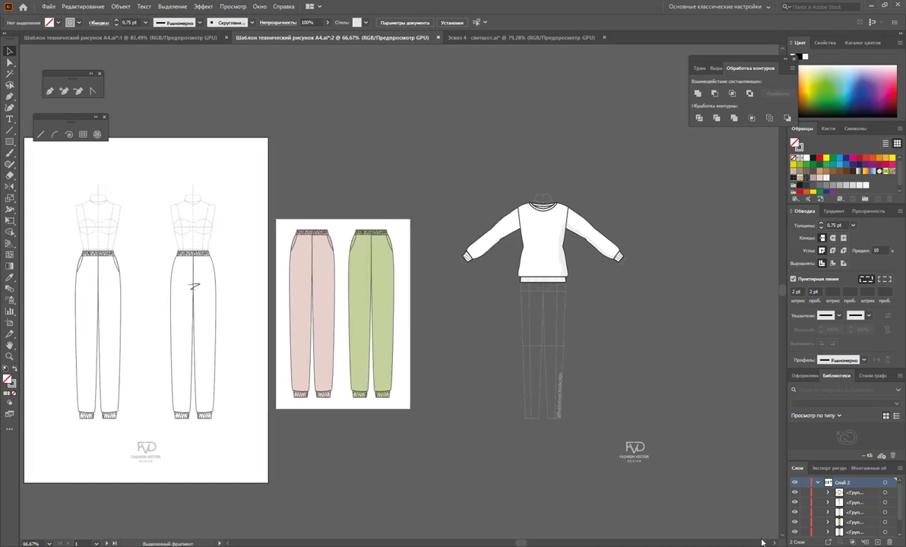
{"action": "left_click", "coordinate": [10, 323]}
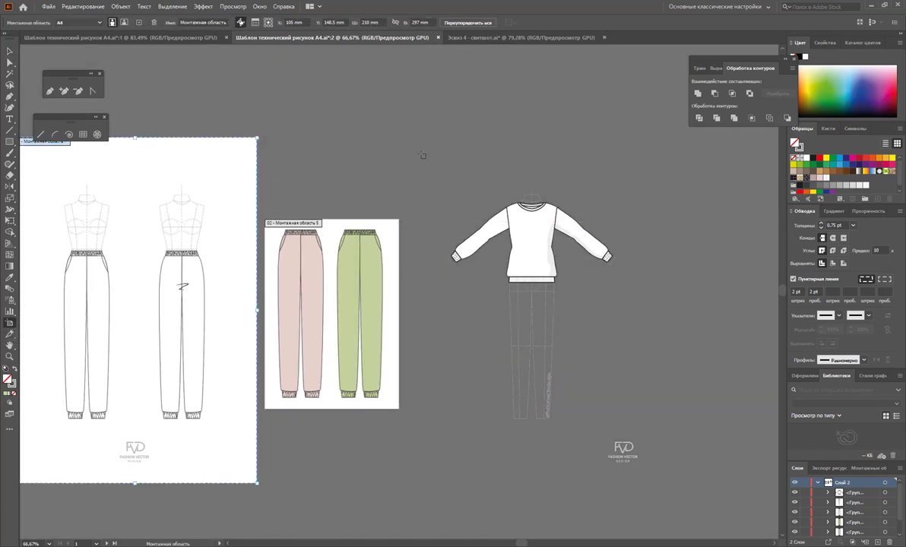
{"action": "left_click_drag", "start_coordinate": [423, 152], "coordinate": [755, 495]}
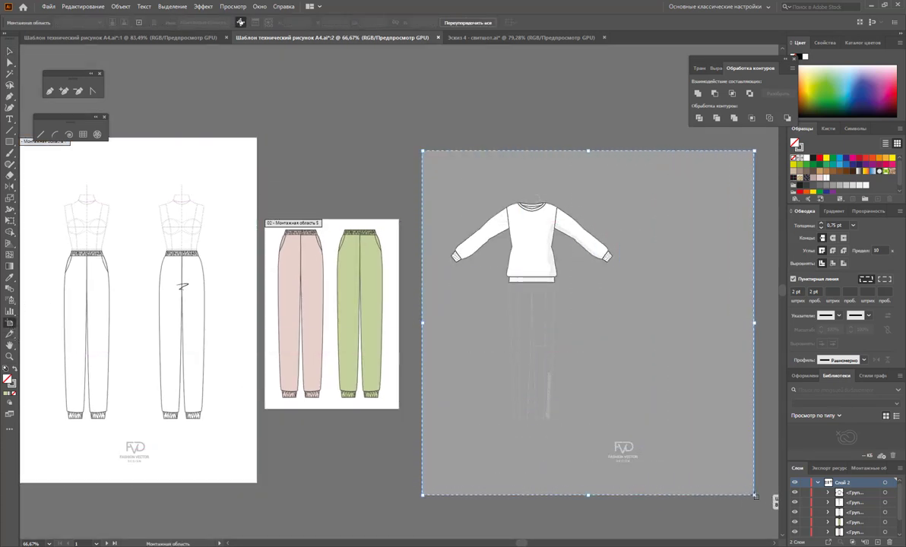
Alt-drag a copy of the left jogger pants onto the sweatshirt figure
{"action": "left_click", "coordinate": [10, 51]}
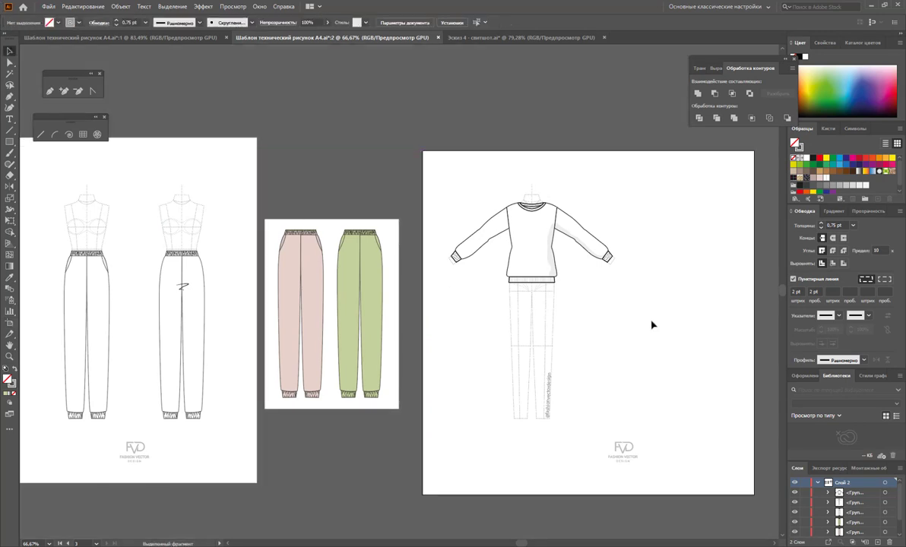
{"action": "left_click_drag", "start_coordinate": [91, 297], "coordinate": [539, 333]}
{"action": "left_click", "coordinate": [604, 337]}
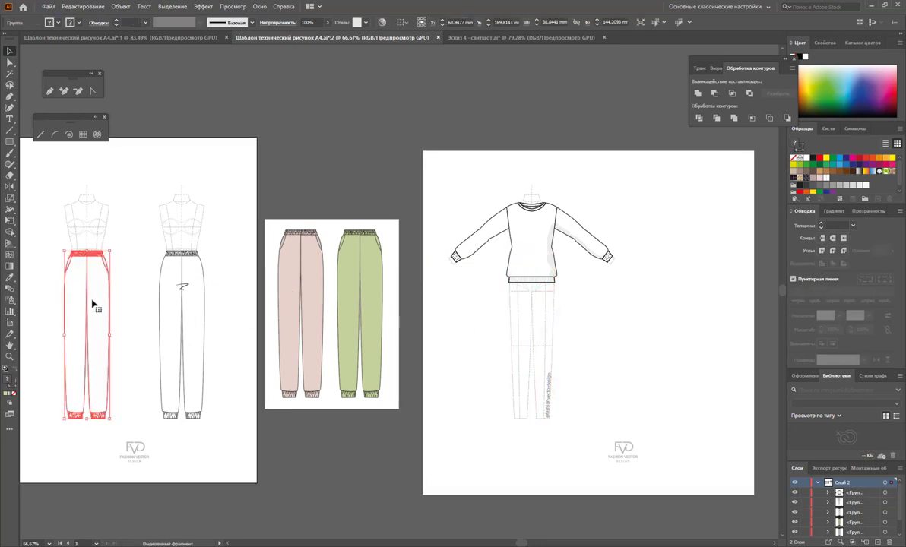
{"action": "left_click_drag", "start_coordinate": [95, 307], "coordinate": [538, 320]}
Send the figure group to the back, behind its sweatshirt and pants
{"action": "left_click", "coordinate": [604, 322]}
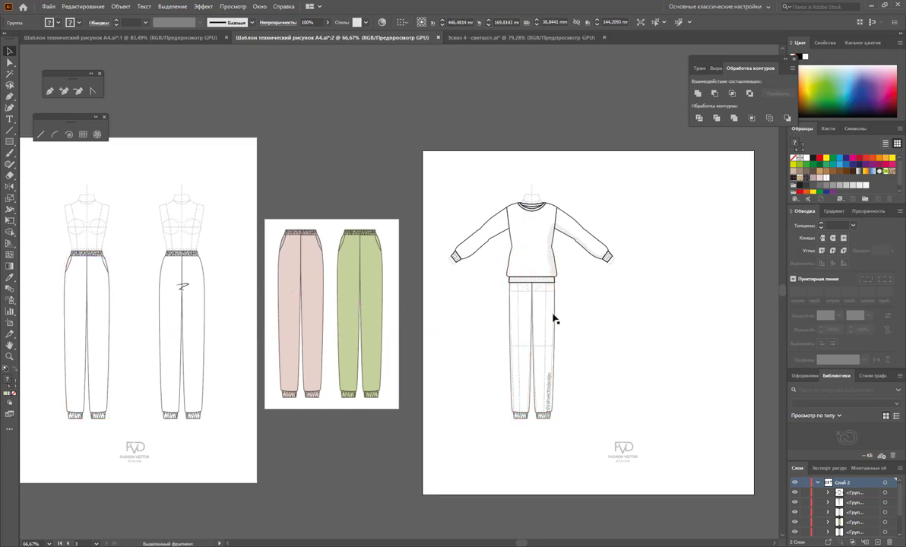
{"action": "left_click", "coordinate": [546, 307]}
{"action": "right_click", "coordinate": [547, 308]}
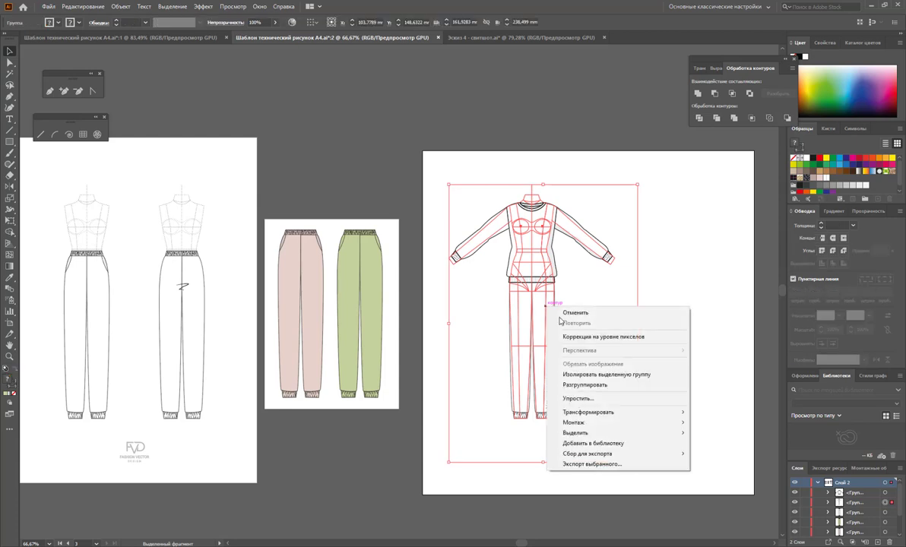
{"action": "left_click", "coordinate": [741, 453]}
{"action": "left_click", "coordinate": [695, 378]}
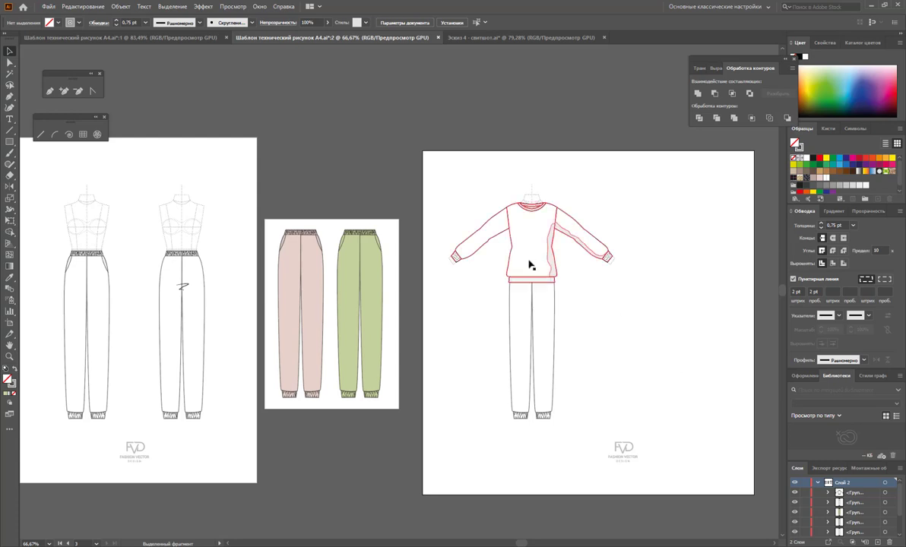
Place copies of the sweatshirt and pants to the right of the dressed figure
{"action": "left_click_drag", "start_coordinate": [544, 267], "coordinate": [720, 239]}
{"action": "mouse_move", "coordinate": [553, 319]}
{"action": "left_mouse_down"}
{"action": "mouse_move", "coordinate": [687, 328]}
{"action": "mouse_move", "coordinate": [697, 337]}
{"action": "left_mouse_up"}
{"action": "left_click", "coordinate": [728, 346]}
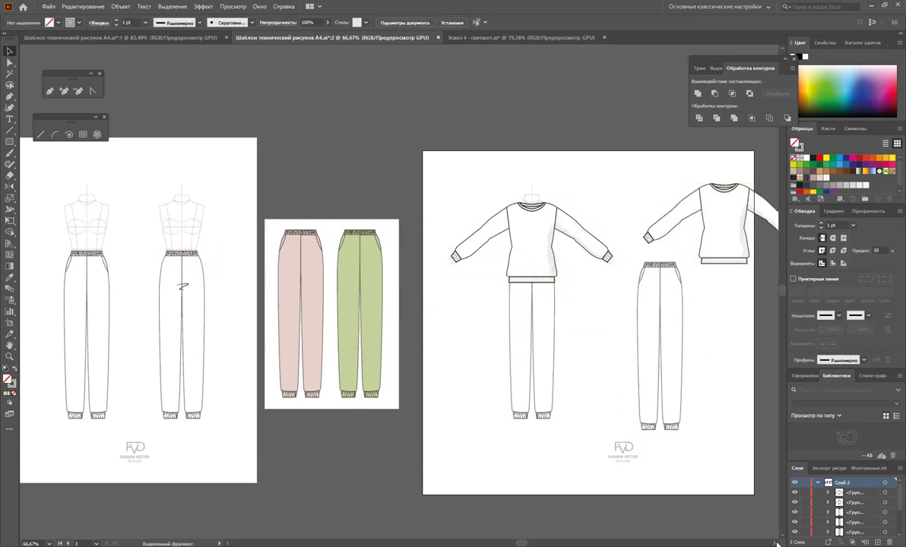
{"action": "scroll", "coordinate": [753, 539], "scroll_direction": "right", "scroll_amount": 2}
{"action": "scroll", "coordinate": [727, 536], "scroll_direction": "right", "scroll_amount": 3}
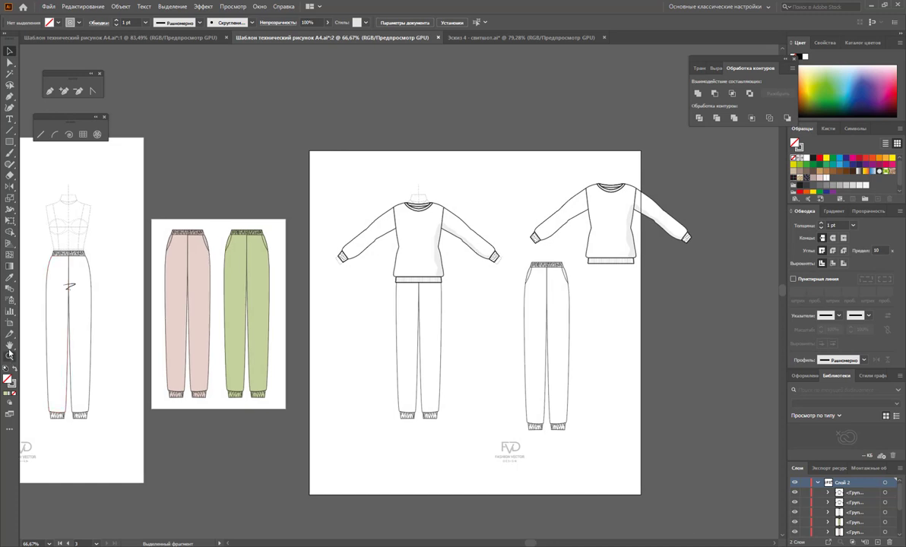
Drag the artboard's right edge outward, and undo a trial move of the sweatshirt
{"action": "left_click", "coordinate": [9, 322]}
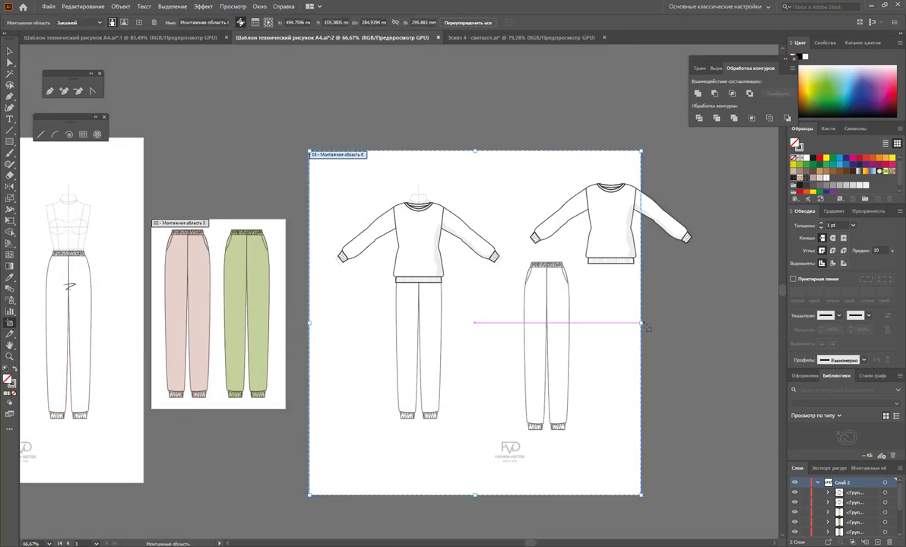
{"action": "left_click_drag", "start_coordinate": [640, 323], "coordinate": [701, 323]}
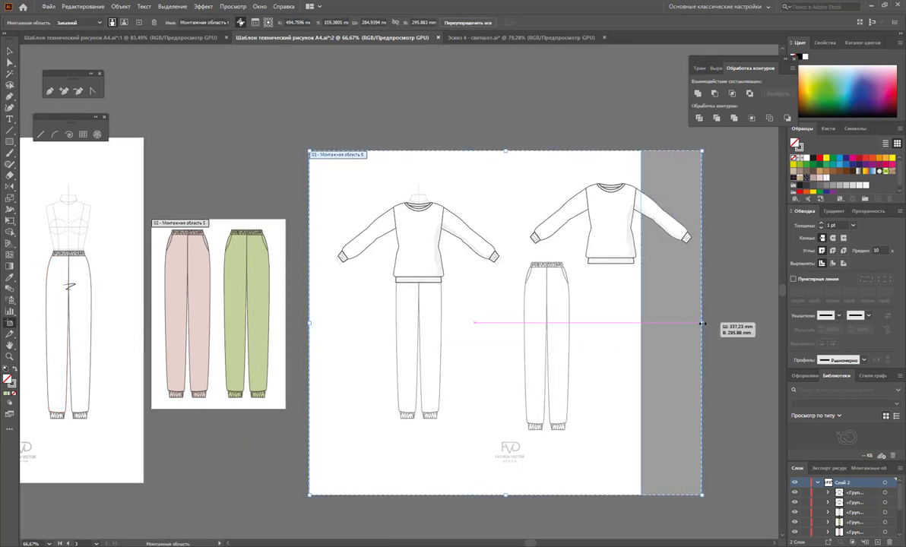
{"action": "key", "text": "v"}
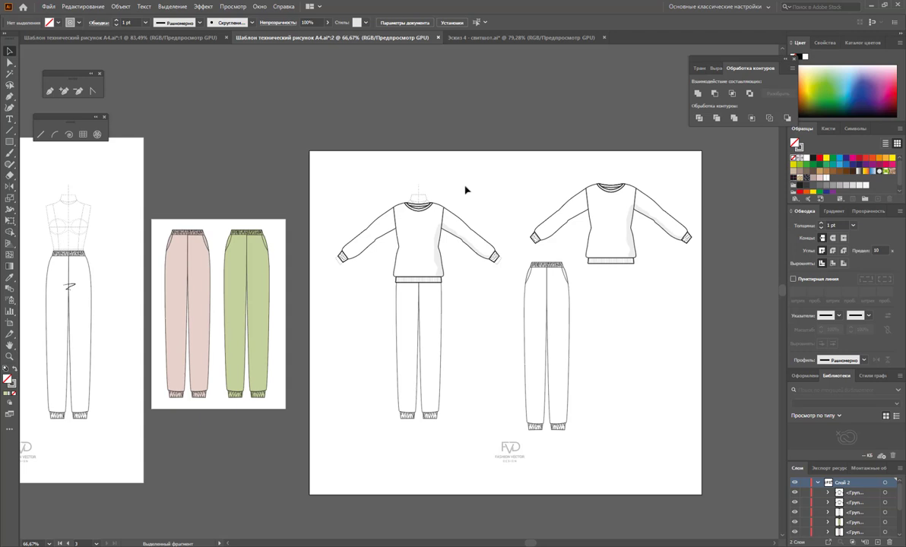
{"action": "left_click_drag", "start_coordinate": [430, 249], "coordinate": [429, 220]}
{"action": "left_click", "coordinate": [462, 286]}
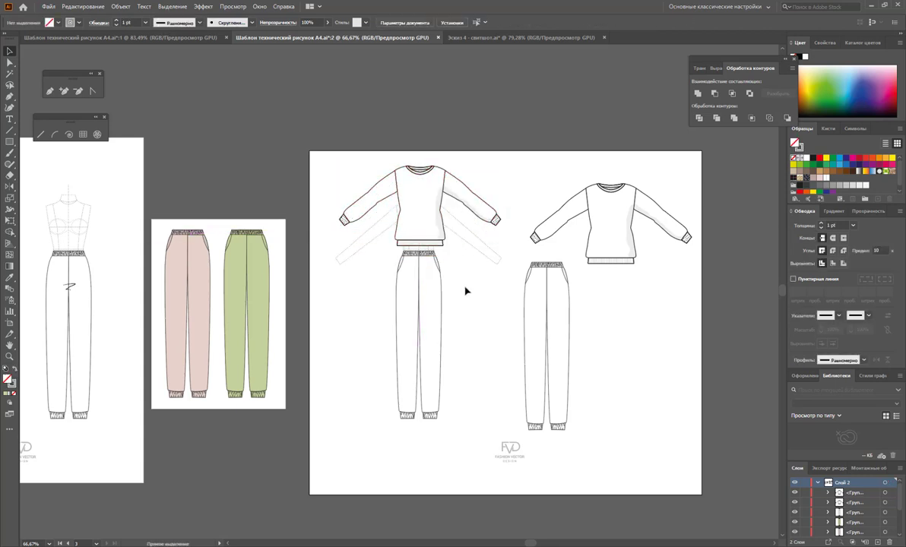
{"action": "key", "text": "ctrl+z"}
{"action": "key", "text": "ctrl+z"}
{"action": "key", "text": "ctrl+z"}
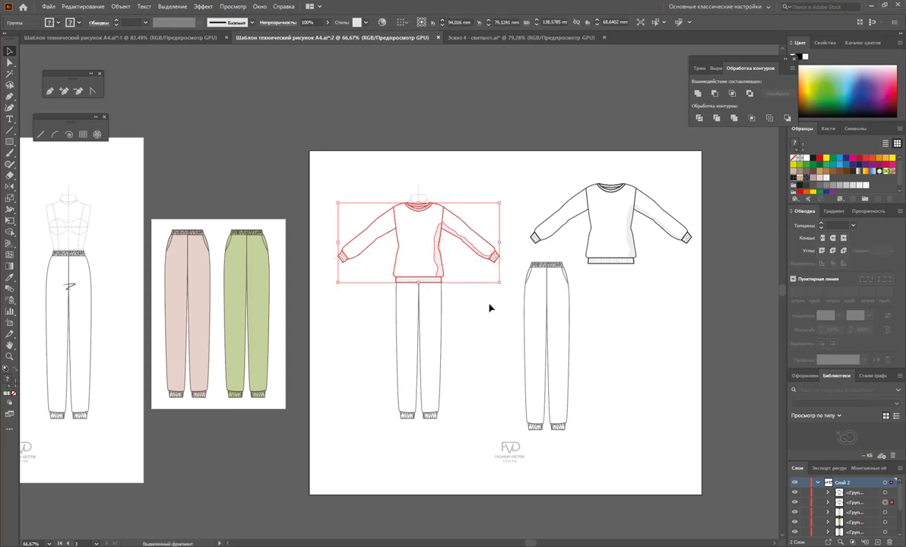
{"action": "left_click", "coordinate": [490, 308]}
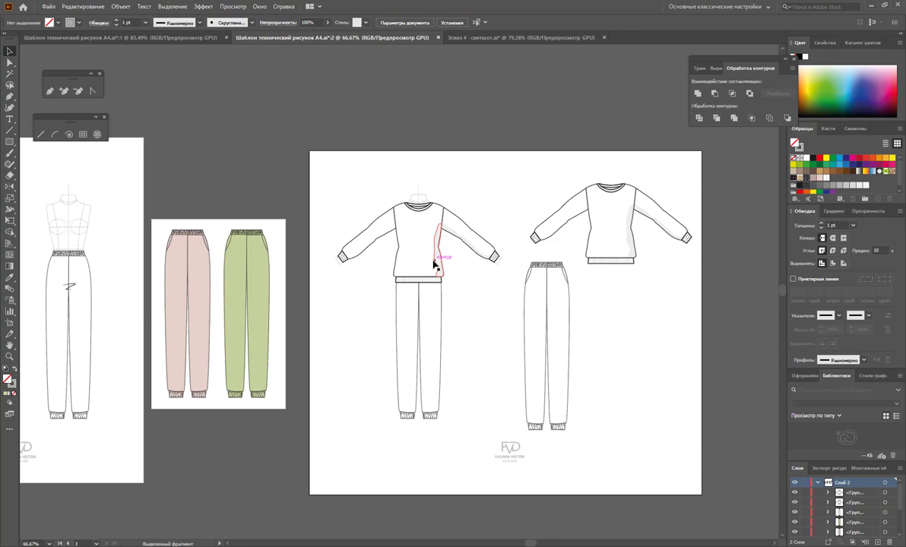
Open the straight-skirt sketch file Эскиз 1 - прямая юбка.ai
{"action": "left_click", "coordinate": [49, 6]}
{"action": "left_click", "coordinate": [71, 42]}
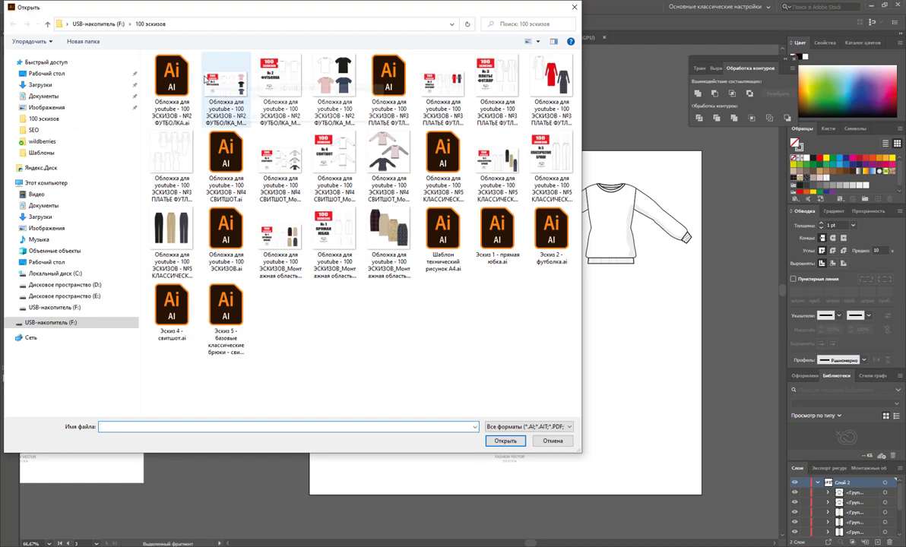
{"action": "double_click", "coordinate": [490, 254]}
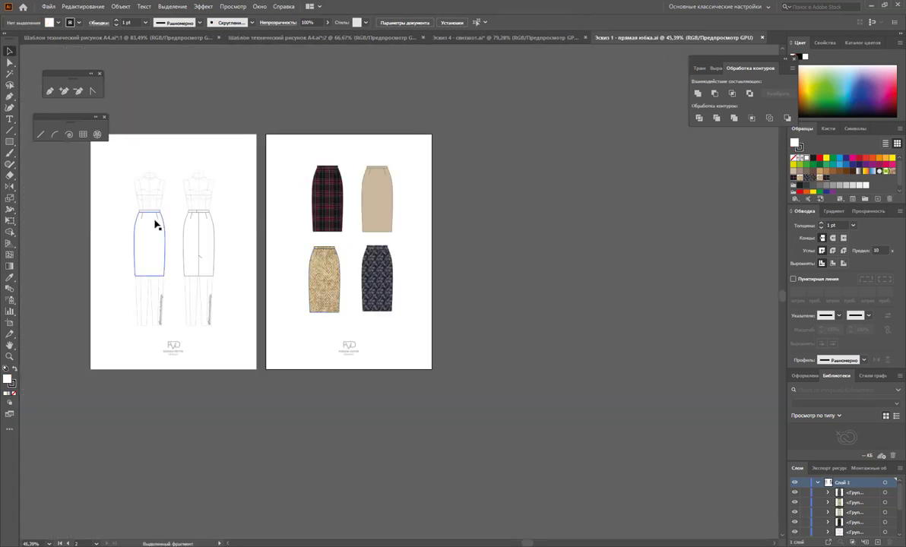
Open the T-shirt sketch Эскиз 2 - футболка.ai and select its front T-shirt
{"action": "left_click", "coordinate": [47, 7]}
{"action": "mouse_move", "coordinate": [91, 48]}
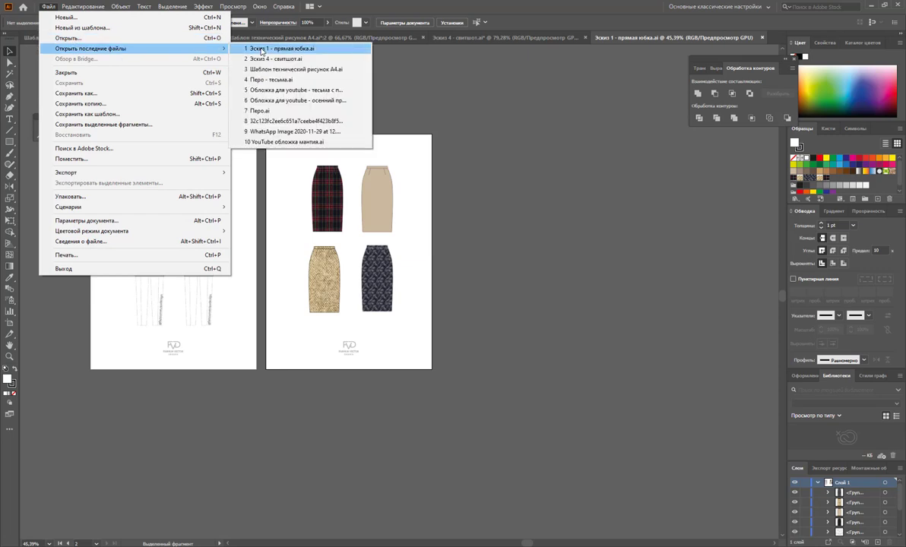
{"action": "left_click", "coordinate": [91, 38]}
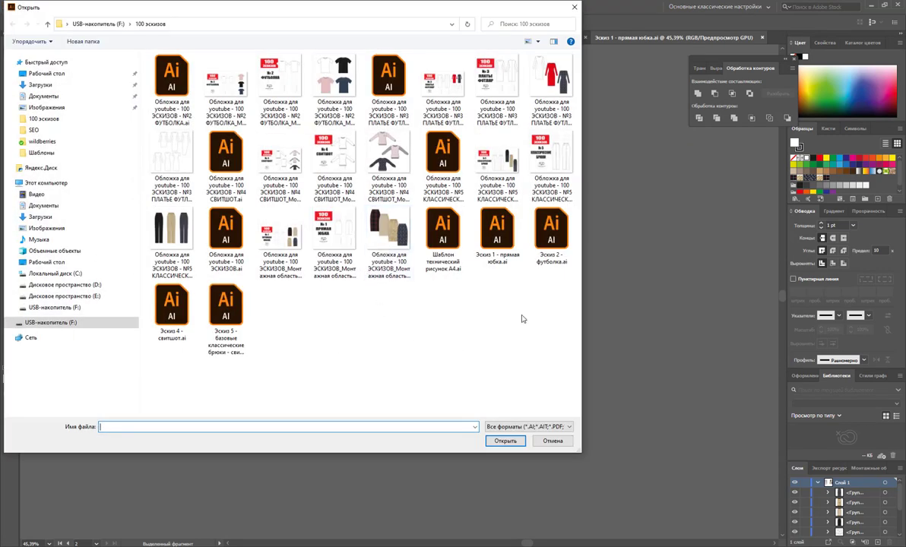
{"action": "left_click", "coordinate": [543, 248]}
{"action": "left_click", "coordinate": [498, 441]}
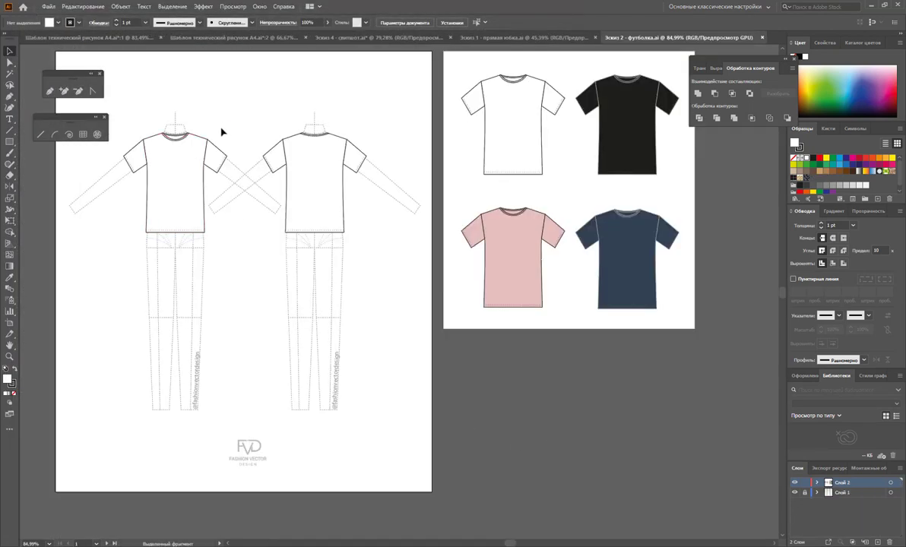
{"action": "left_click", "coordinate": [123, 173]}
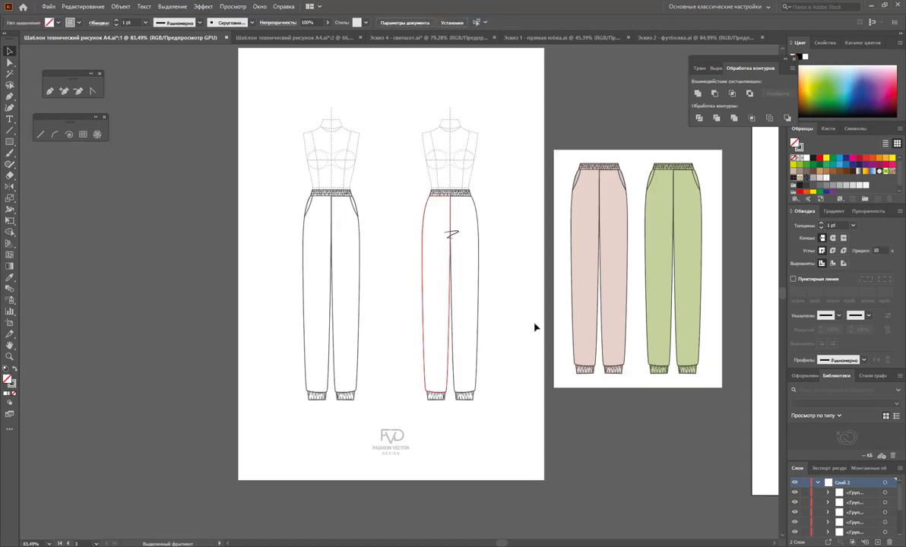
Duplicate the sweatshirt-and-joggers artboard to the right of the original
{"action": "scroll", "coordinate": [769, 192], "scroll_direction": "right", "scroll_amount": 1}
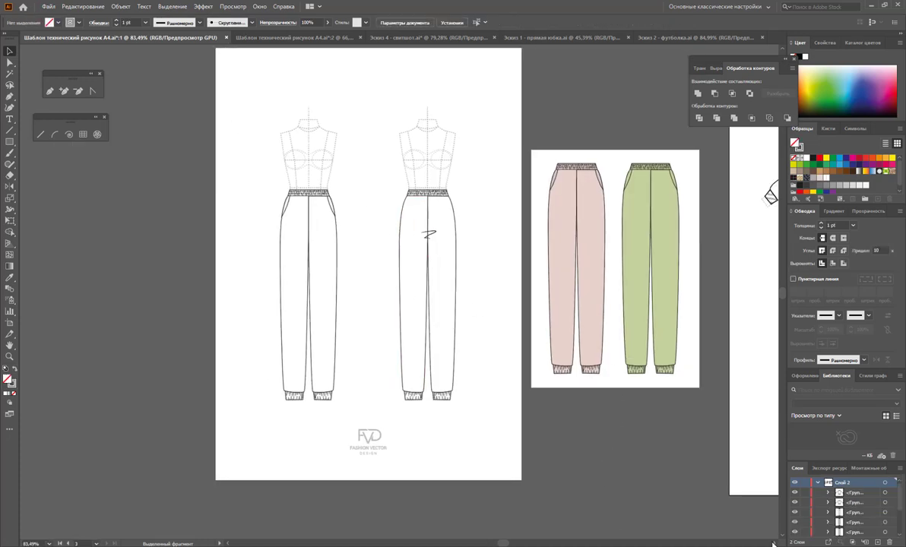
{"action": "scroll", "coordinate": [747, 531], "scroll_direction": "right", "scroll_amount": 3}
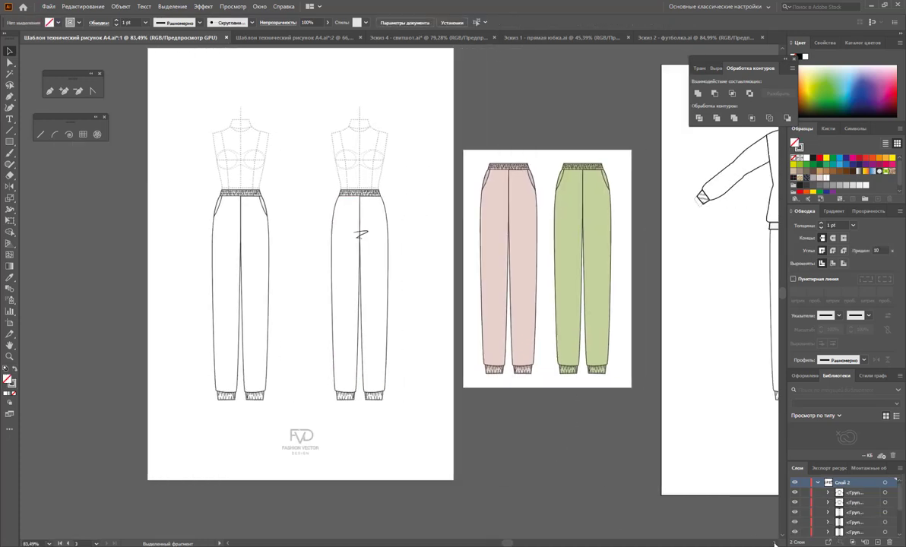
{"action": "scroll", "coordinate": [774, 544], "scroll_direction": "right", "scroll_amount": 2}
{"action": "scroll", "coordinate": [775, 544], "scroll_direction": "right", "scroll_amount": 2}
{"action": "scroll", "coordinate": [774, 544], "scroll_direction": "right", "scroll_amount": 2}
{"action": "scroll", "coordinate": [775, 544], "scroll_direction": "right", "scroll_amount": 2}
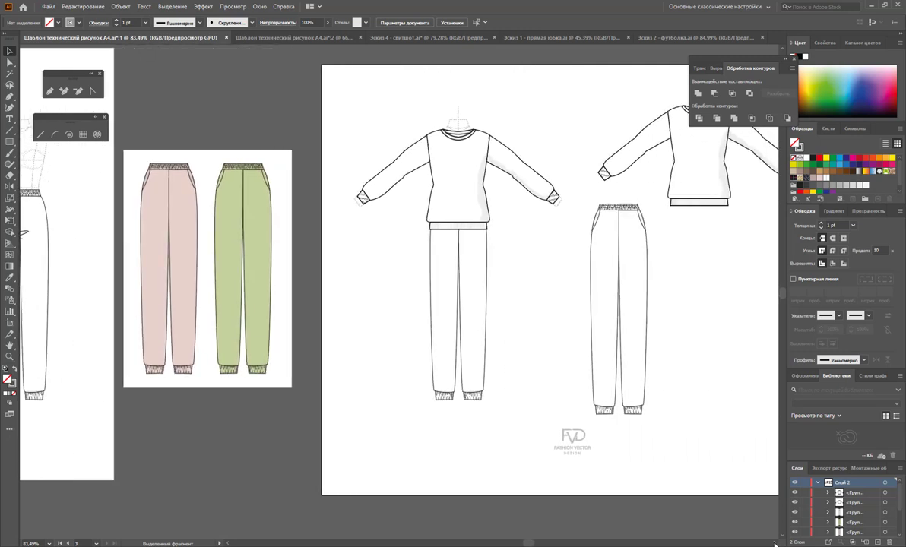
{"action": "scroll", "coordinate": [774, 544], "scroll_direction": "right", "scroll_amount": 2}
{"action": "scroll", "coordinate": [774, 545], "scroll_direction": "right", "scroll_amount": 1}
{"action": "key", "text": "z"}
{"action": "left_click", "coordinate": [621, 250], "text": "alt"}
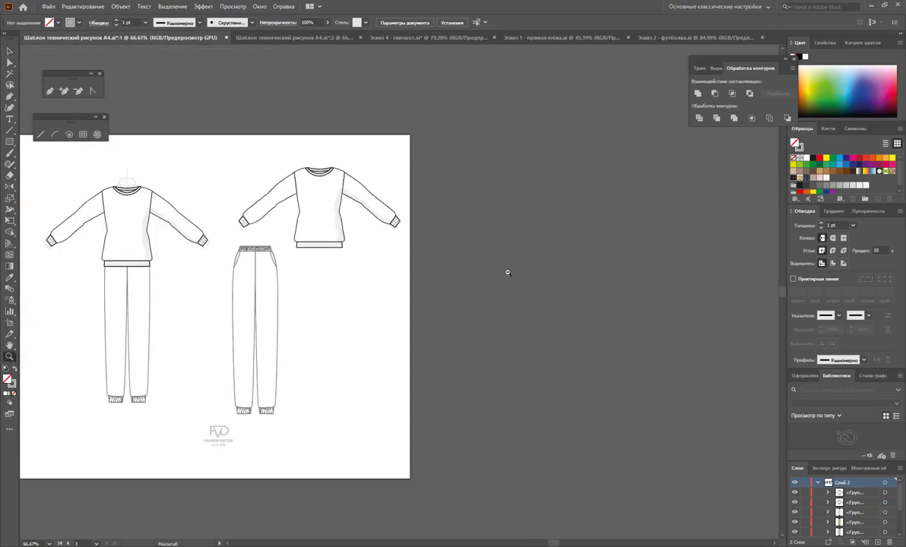
{"action": "left_click", "coordinate": [304, 326], "text": "alt"}
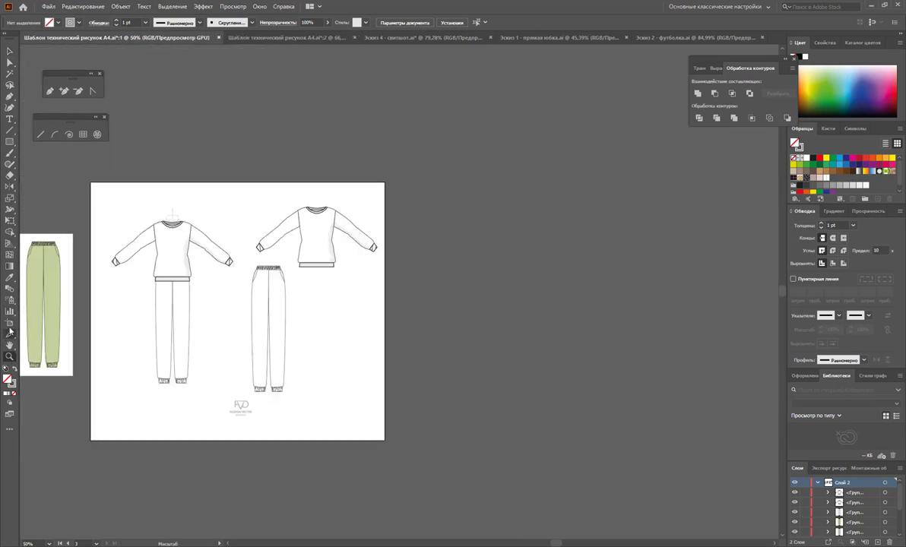
{"action": "key", "text": "shift+o"}
{"action": "mouse_move", "coordinate": [126, 339]}
{"action": "left_mouse_down"}
{"action": "mouse_move", "coordinate": [456, 327]}
{"action": "mouse_move", "coordinate": [448, 326]}
{"action": "left_mouse_up"}
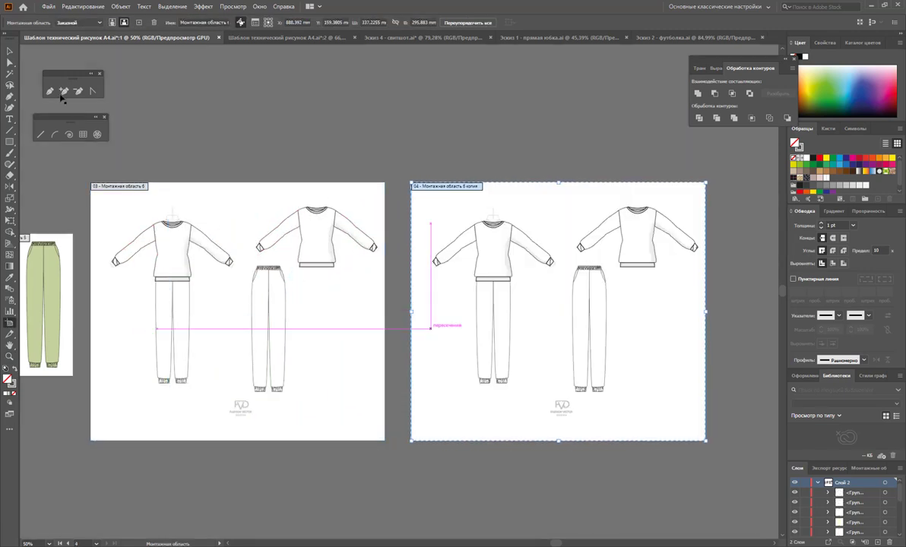
Delete the front sweatshirt from the copied figure and paste in the T-shirt
{"action": "left_click", "coordinate": [9, 52]}
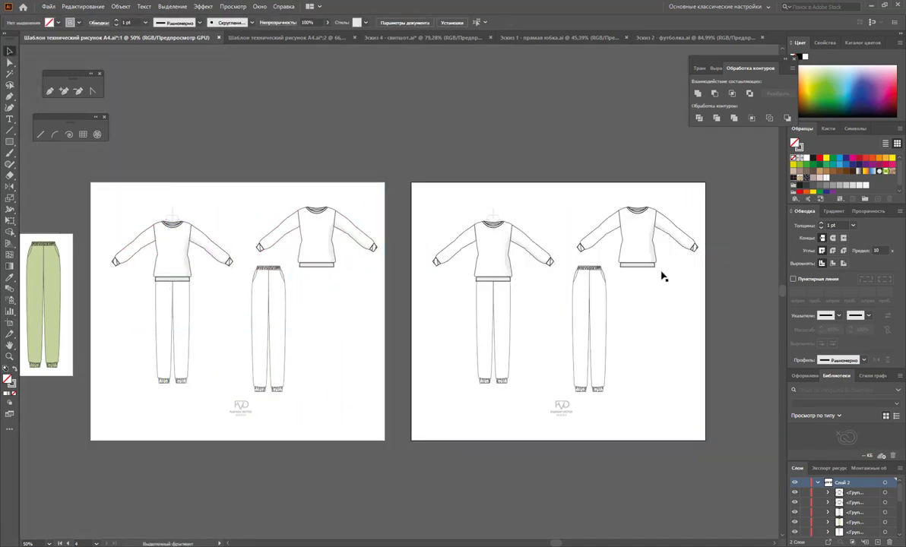
{"action": "left_click", "coordinate": [502, 243]}
{"action": "key", "text": "Delete"}
{"action": "key", "text": "a"}
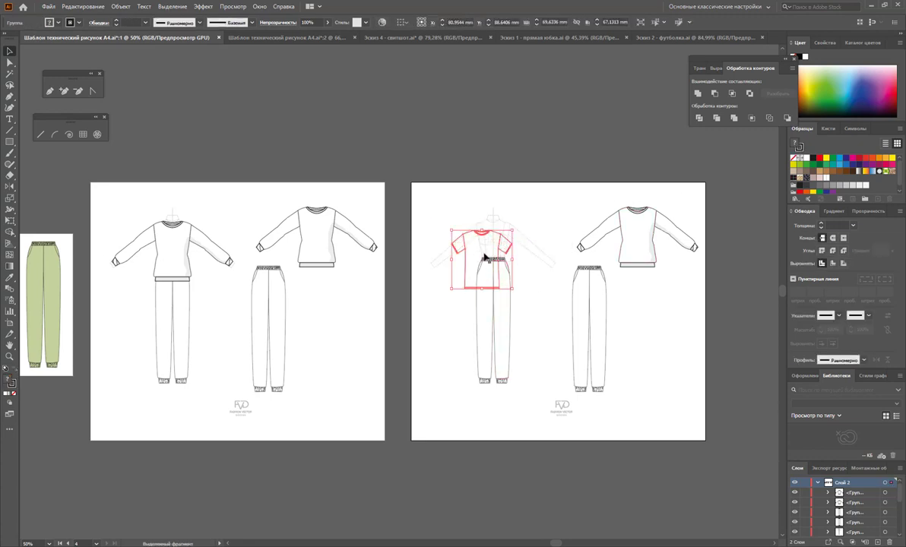
Move the T-shirt onto the front figure and bring it to the front
{"action": "left_click_drag", "start_coordinate": [500, 253], "coordinate": [510, 240]}
{"action": "right_click", "coordinate": [509, 246]}
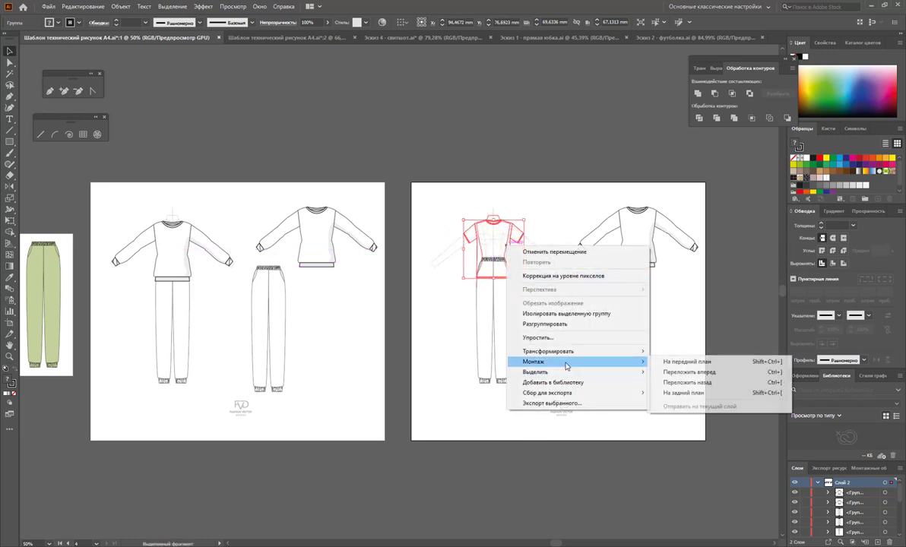
{"action": "left_click", "coordinate": [669, 363]}
{"action": "left_click", "coordinate": [619, 350]}
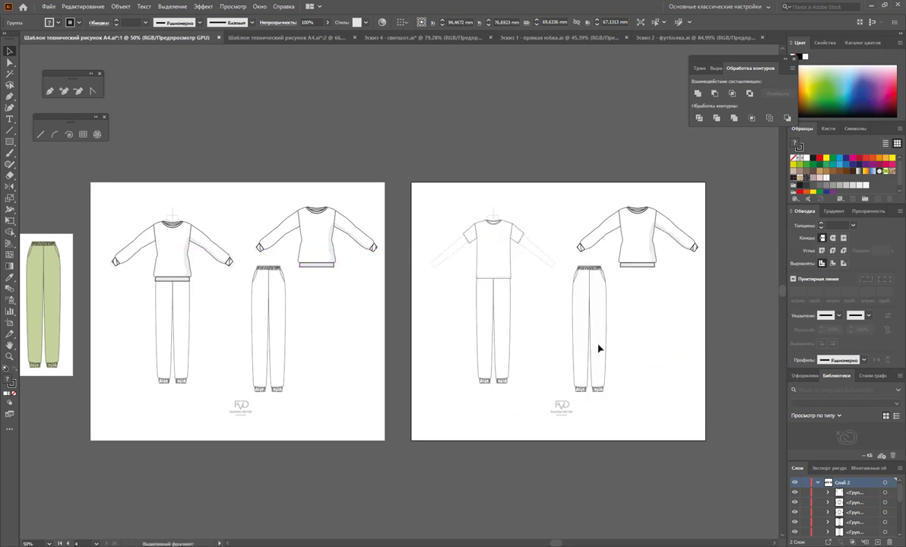
Alt-drag a copy of the T-shirt to the right of the back joggers
{"action": "left_click", "coordinate": [498, 260]}
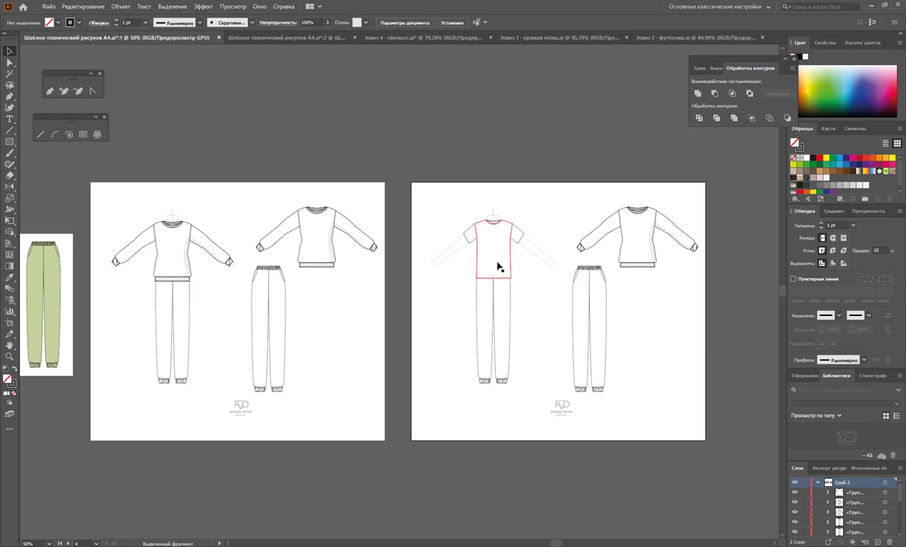
{"action": "left_click", "coordinate": [527, 326]}
{"action": "left_click_drag", "start_coordinate": [499, 262], "coordinate": [655, 361]}
{"action": "left_click", "coordinate": [663, 401]}
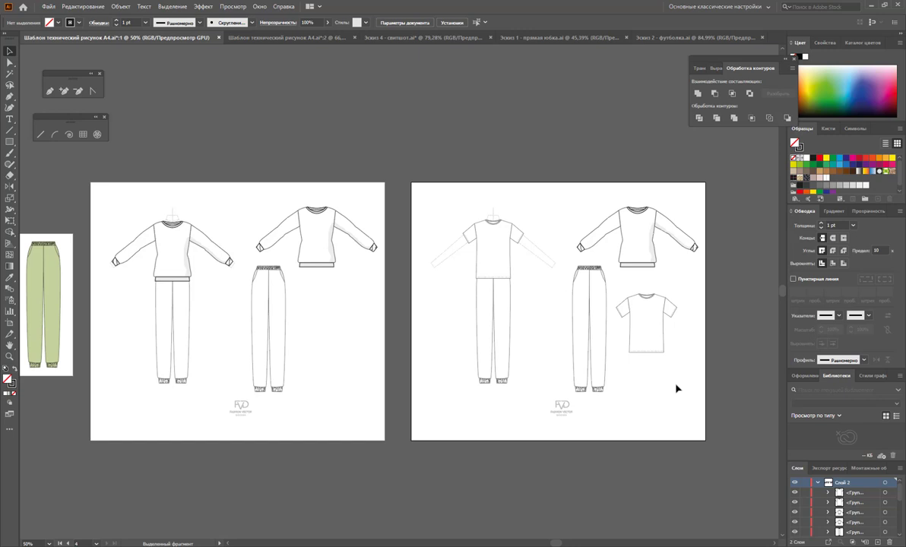
Open the Arrange options for the front joggers to restack them over the T-shirt
{"action": "left_click", "coordinate": [604, 356]}
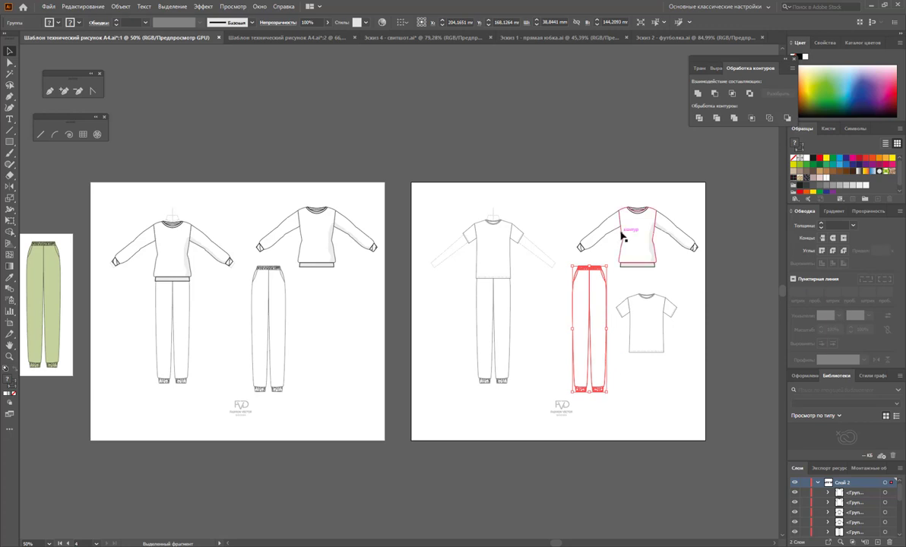
{"action": "left_click", "coordinate": [641, 392]}
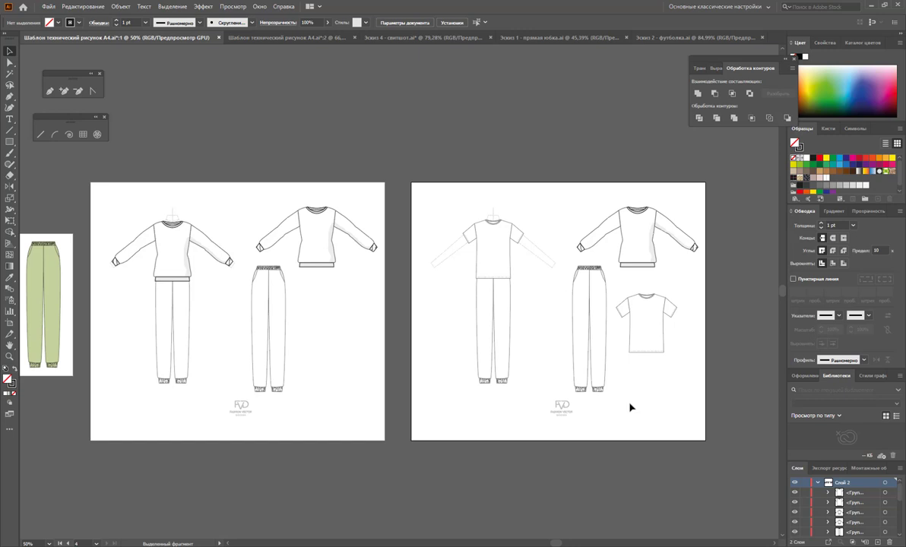
{"action": "right_click", "coordinate": [502, 336]}
{"action": "mouse_move", "coordinate": [574, 461]}
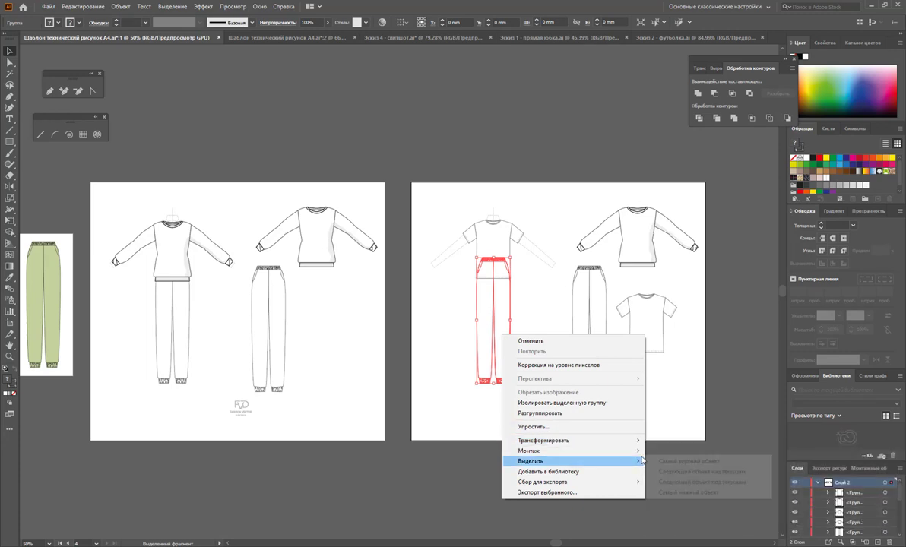
{"action": "mouse_move", "coordinate": [529, 451]}
{"action": "left_click", "coordinate": [661, 452]}
Bring the front joggers forward and raise both T-shirt hem corners to the waistband
{"action": "left_click", "coordinate": [650, 427]}
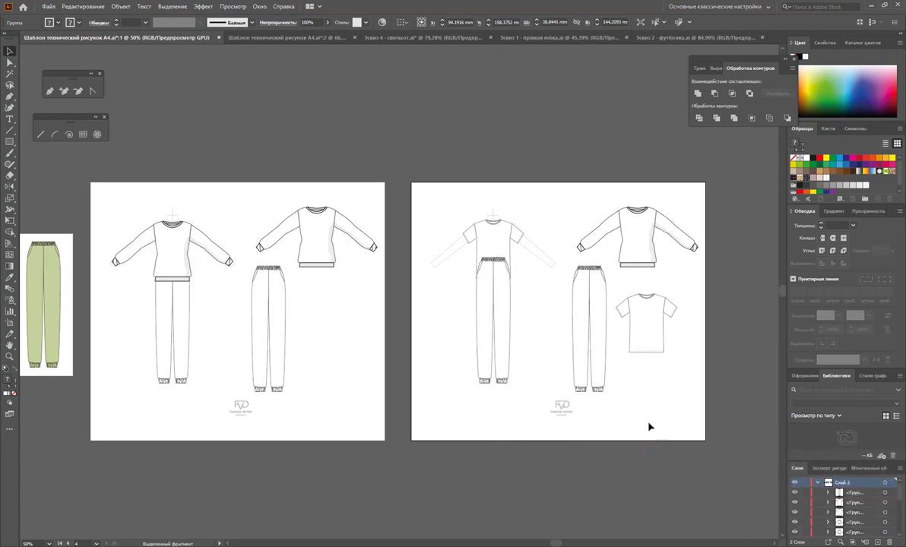
{"action": "left_click", "coordinate": [10, 357]}
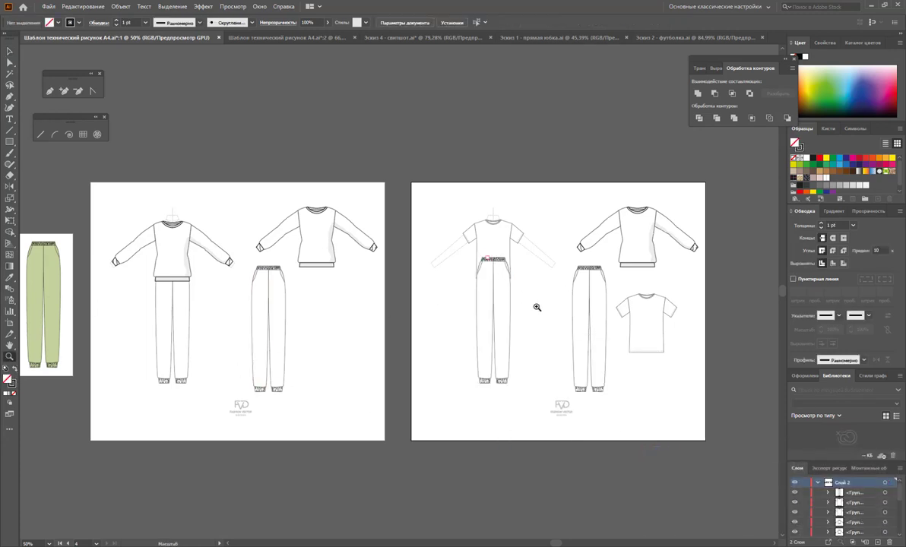
{"action": "mouse_move", "coordinate": [500, 287]}
{"action": "left_mouse_down"}
{"action": "mouse_move", "coordinate": [519, 278]}
{"action": "mouse_move", "coordinate": [496, 277]}
{"action": "left_mouse_up"}
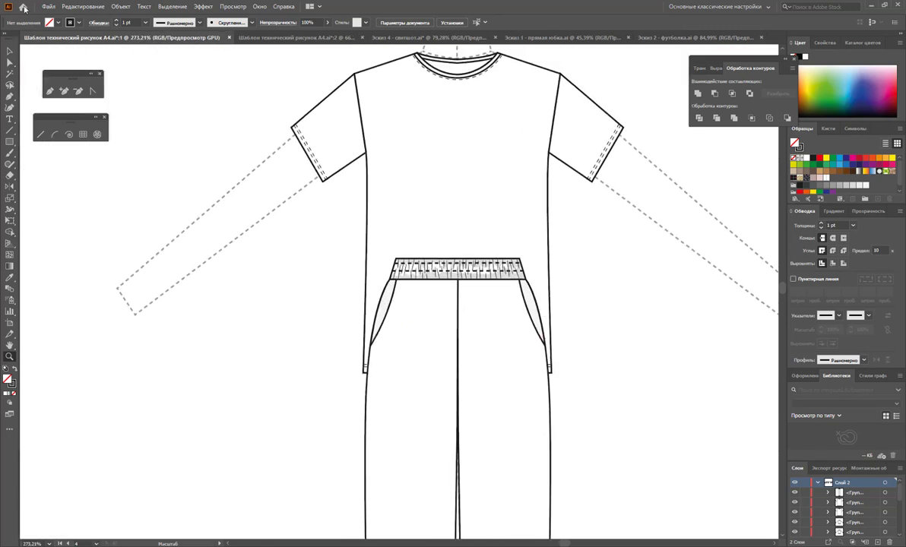
{"action": "left_click", "coordinate": [10, 51]}
{"action": "left_click", "coordinate": [380, 189]}
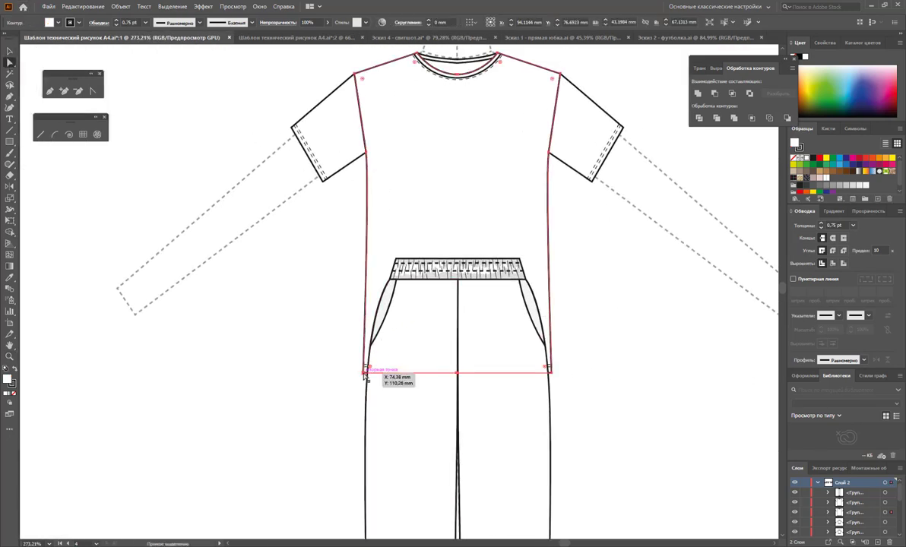
{"action": "mouse_move", "coordinate": [365, 371]}
{"action": "left_mouse_down"}
{"action": "mouse_move", "coordinate": [410, 277]}
{"action": "mouse_move", "coordinate": [395, 259]}
{"action": "left_mouse_up"}
{"action": "left_click_drag", "start_coordinate": [551, 371], "coordinate": [520, 259]}
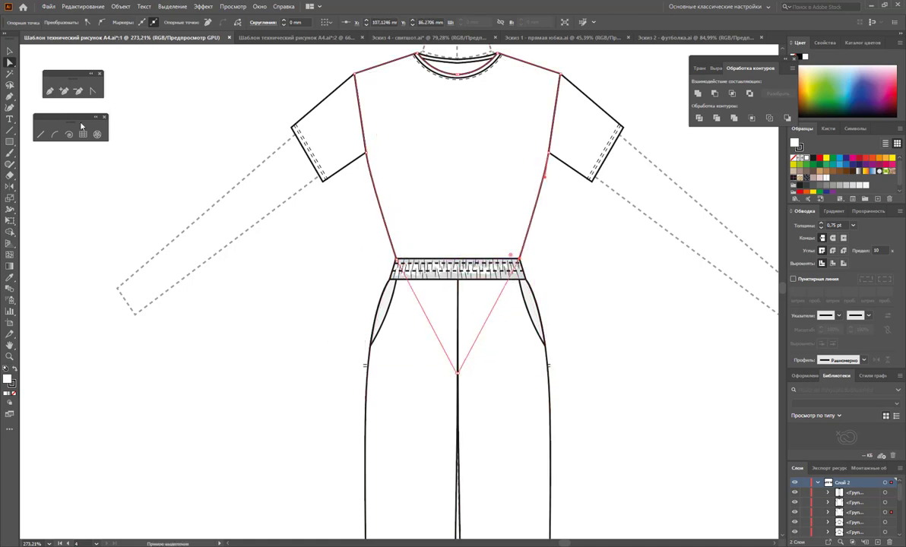
Delete the T-shirt's centre hem anchor point to straighten the hem
{"action": "left_click", "coordinate": [78, 90]}
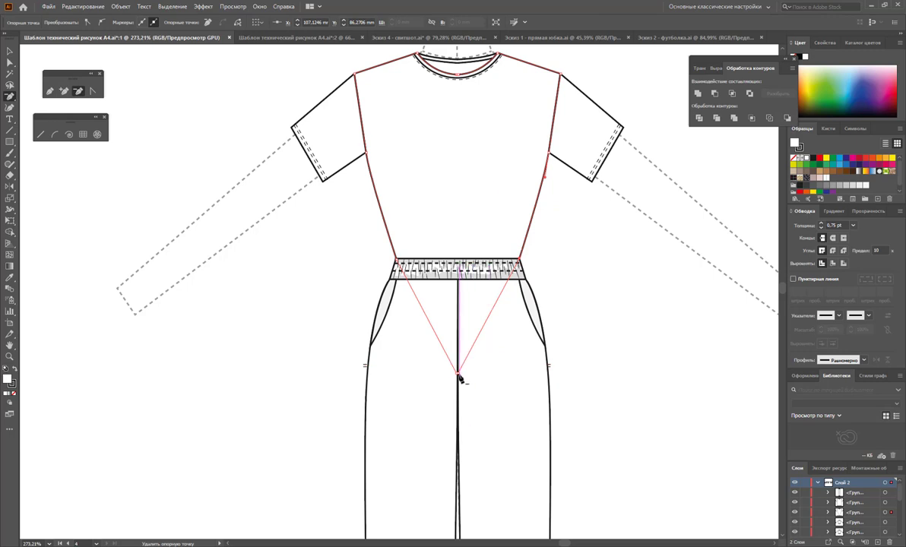
{"action": "left_click", "coordinate": [460, 376]}
{"action": "key", "text": "Return"}
{"action": "left_click", "coordinate": [460, 376]}
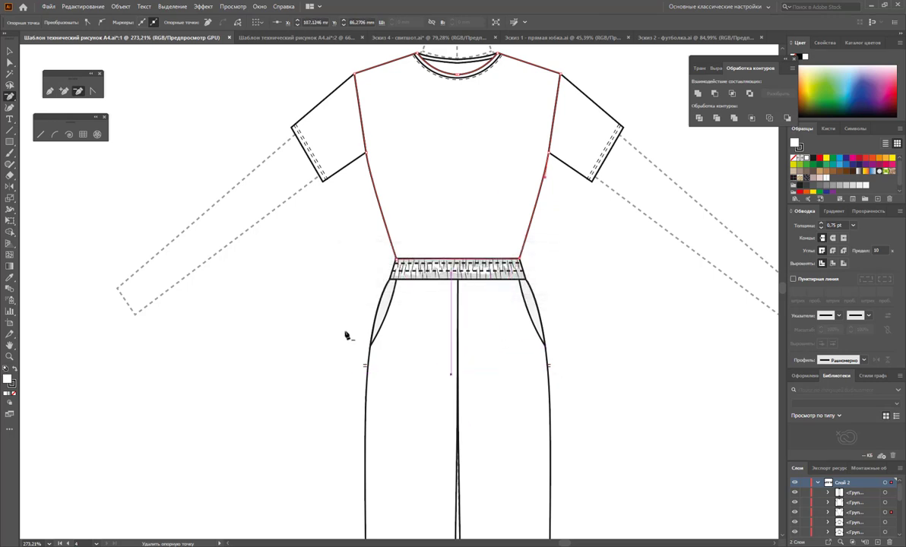
{"action": "left_click", "coordinate": [13, 52]}
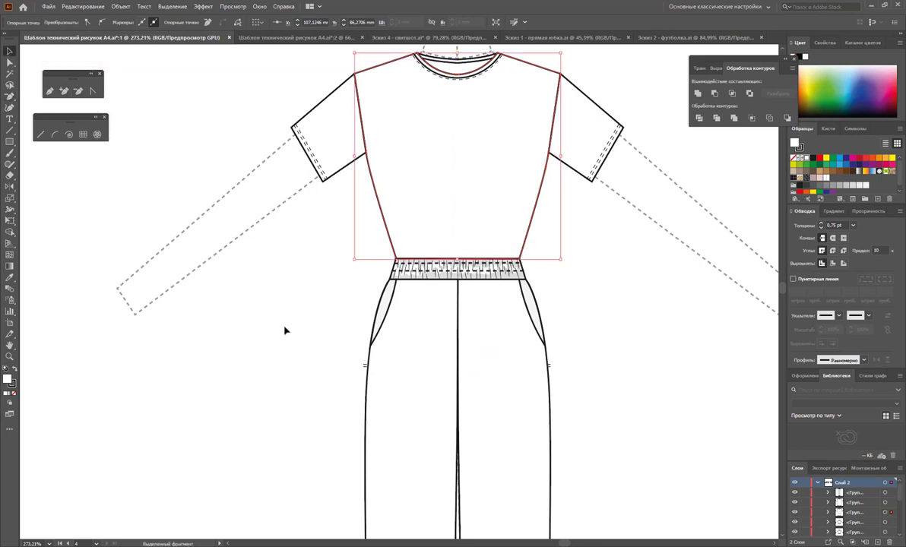
{"action": "left_click", "coordinate": [366, 372]}
{"action": "left_click", "coordinate": [253, 262]}
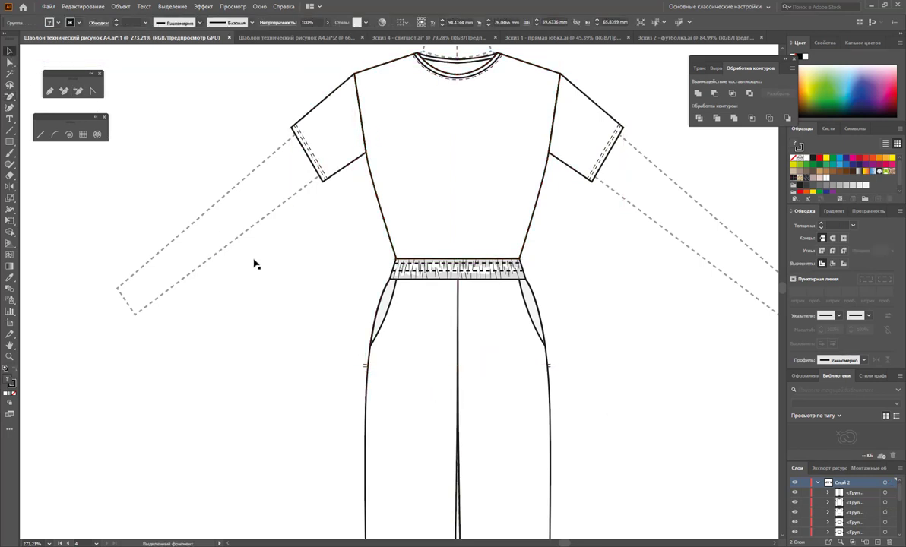
Curve both T-shirt side seams at the waist into a bloused shape with the Anchor Point tool
{"action": "key", "text": "a"}
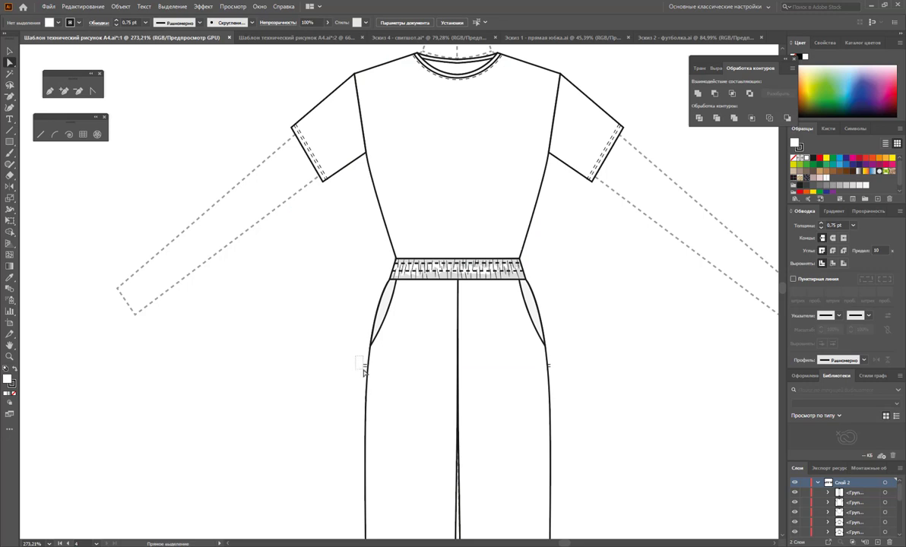
{"action": "left_click", "coordinate": [364, 367]}
{"action": "left_click", "coordinate": [459, 230]}
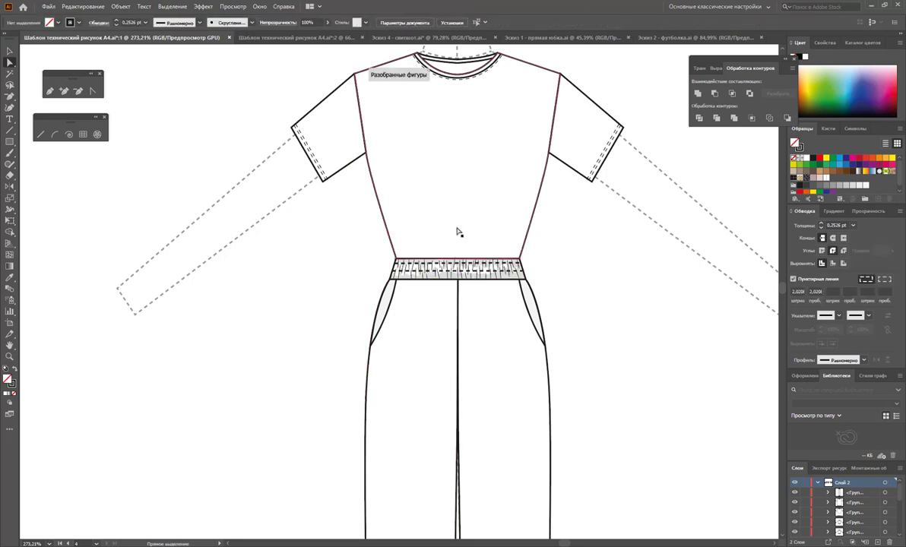
{"action": "left_click", "coordinate": [93, 91]}
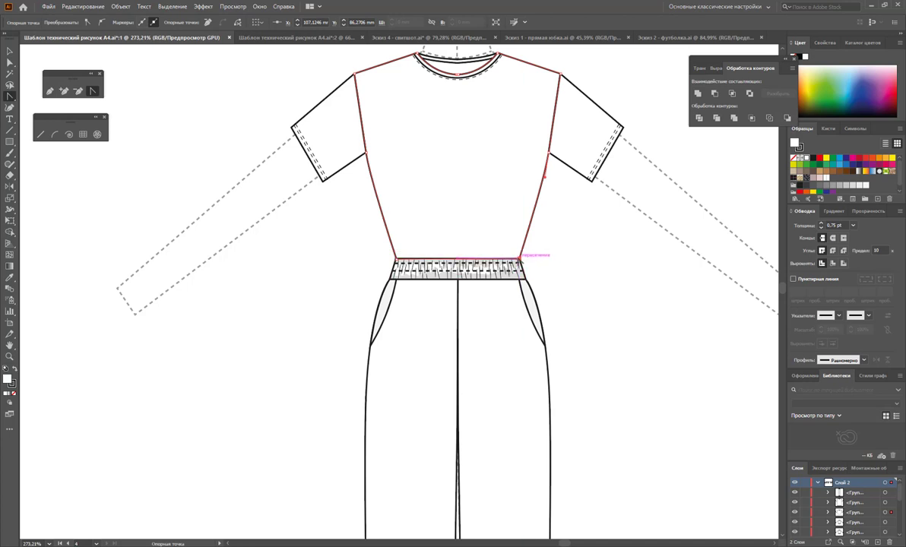
{"action": "left_click_drag", "start_coordinate": [519, 258], "coordinate": [551, 259]}
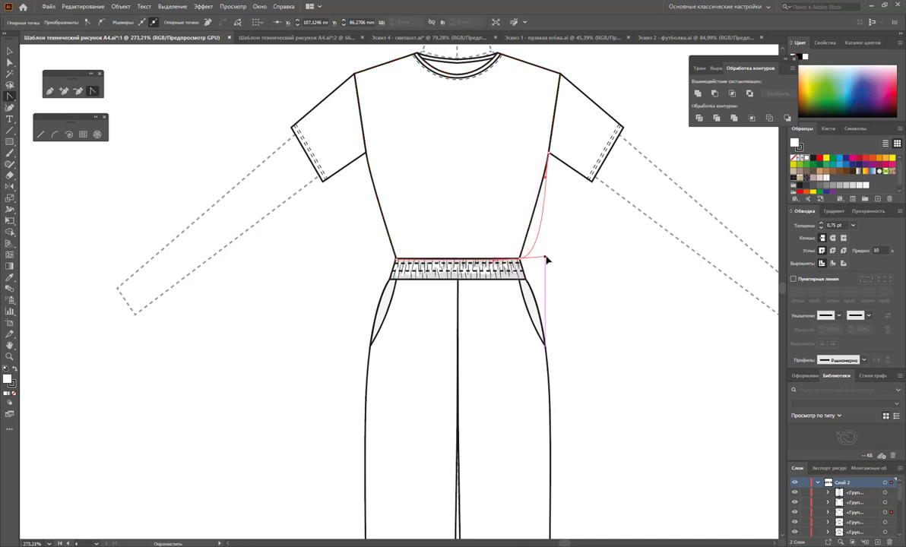
{"action": "left_click_drag", "start_coordinate": [394, 259], "coordinate": [420, 272]}
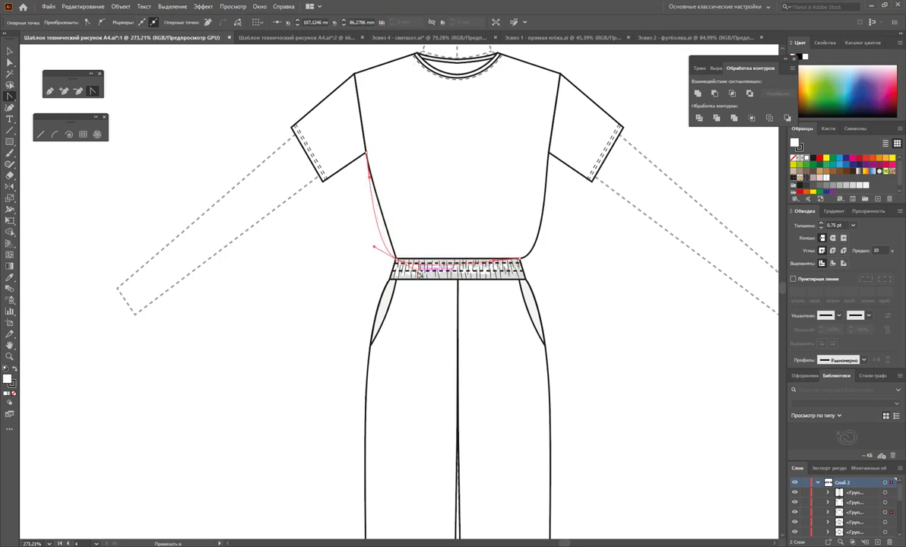
{"action": "left_click", "coordinate": [10, 51]}
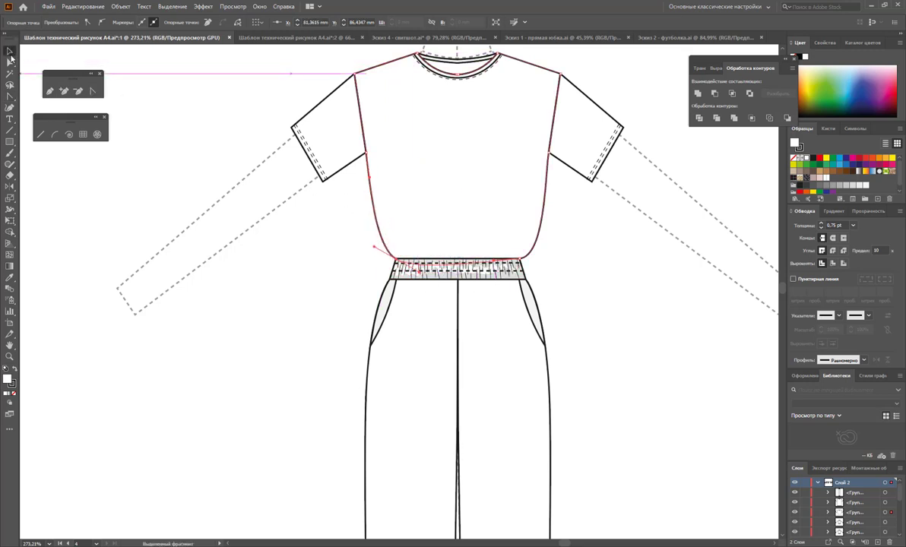
{"action": "left_click", "coordinate": [636, 339]}
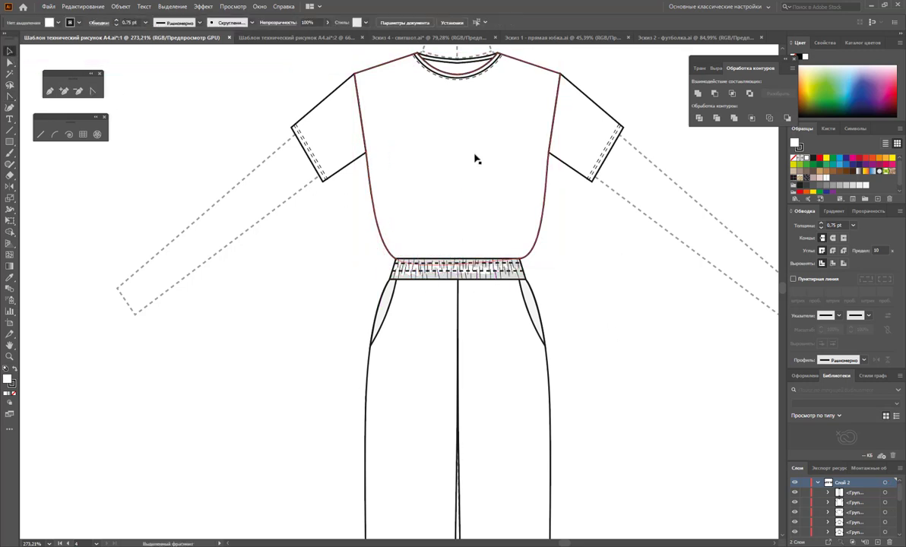
Draw a zigzag fold path with the Pen tool just above the waistband
{"action": "left_click", "coordinate": [50, 90]}
{"action": "left_click", "coordinate": [403, 230]}
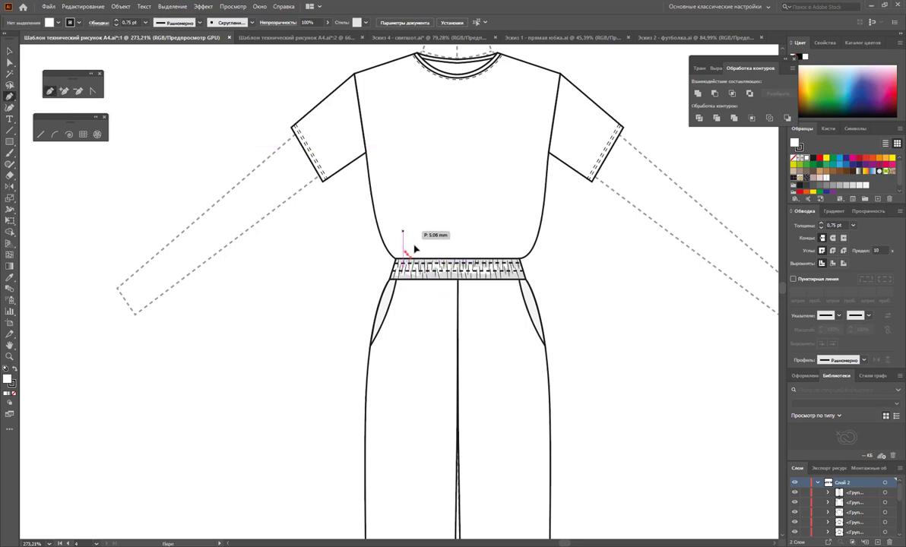
{"action": "left_click", "coordinate": [411, 255]}
{"action": "left_click", "coordinate": [448, 254]}
{"action": "left_click", "coordinate": [462, 253]}
{"action": "left_click", "coordinate": [479, 253]}
{"action": "left_click", "coordinate": [517, 238]}
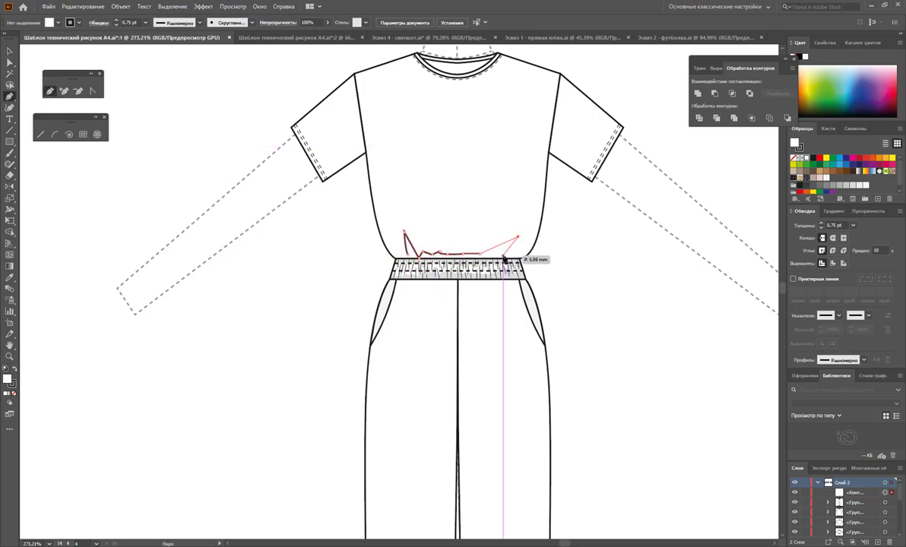
{"action": "left_click", "coordinate": [411, 260]}
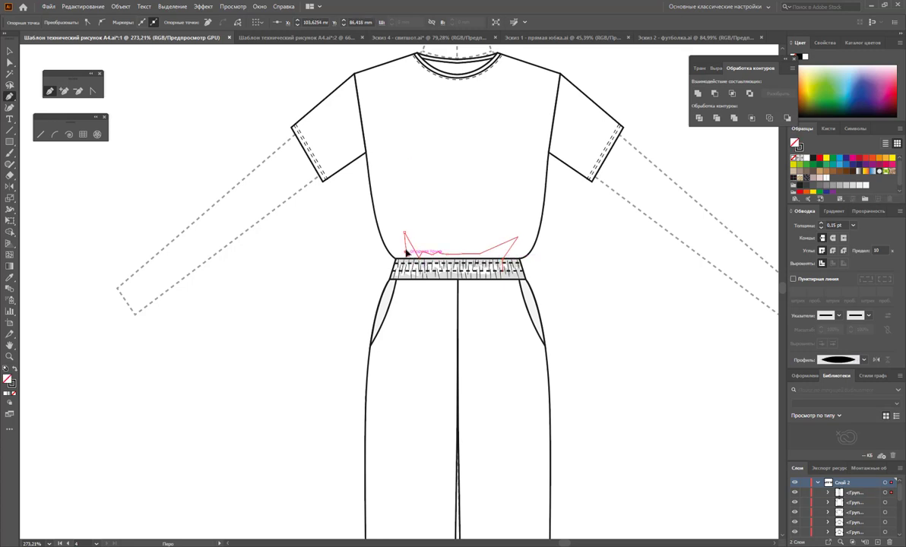
{"action": "key", "text": "Escape"}
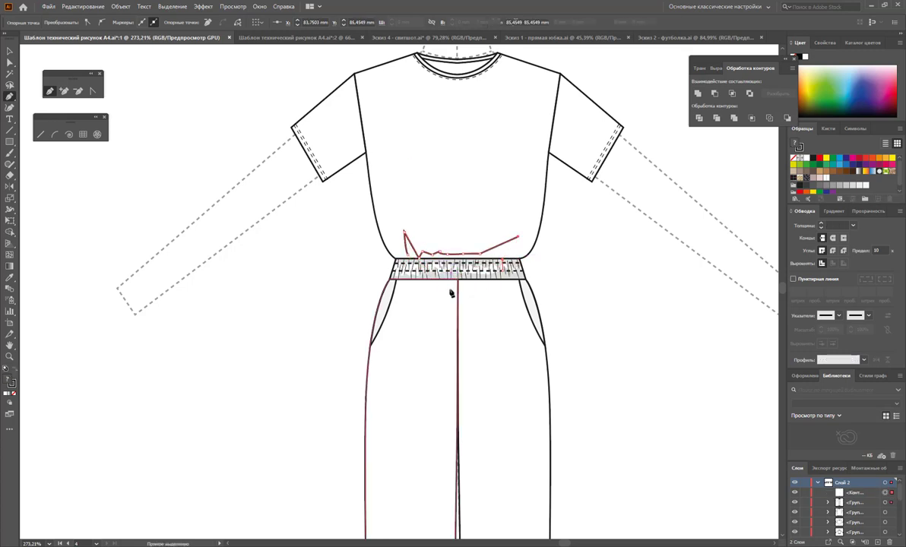
Extend the fold shape along the waistband top and fill it with the waistband's grey
{"action": "left_click", "coordinate": [497, 261], "text": "ctrl"}
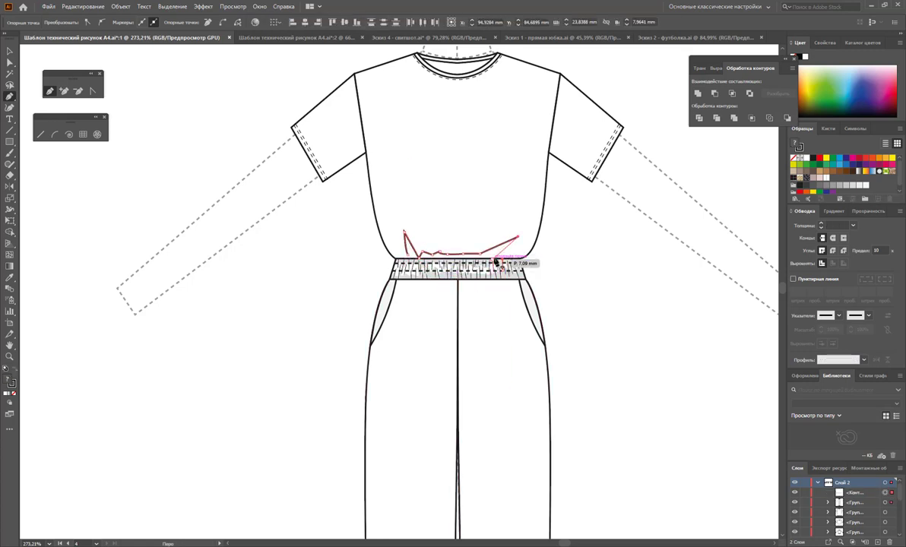
{"action": "left_click", "coordinate": [490, 260], "text": "ctrl"}
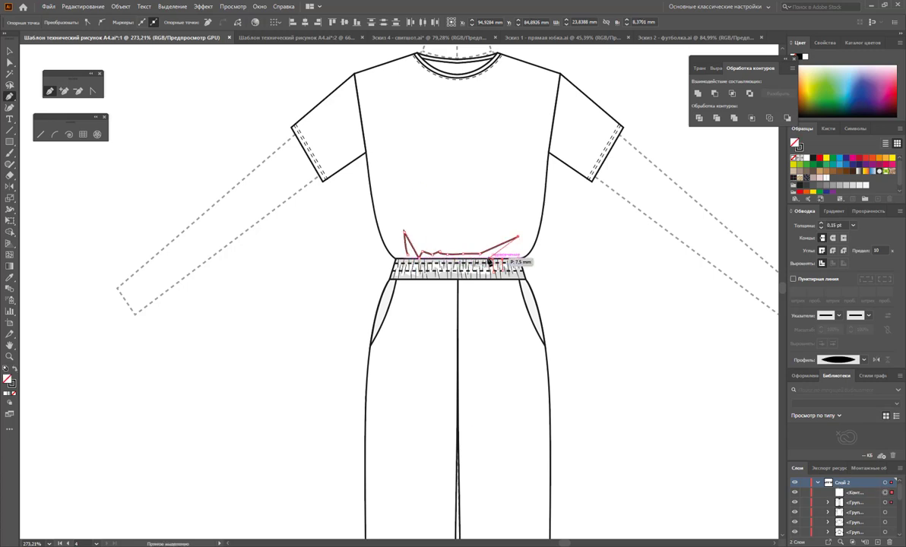
{"action": "left_click", "coordinate": [486, 262], "text": "ctrl"}
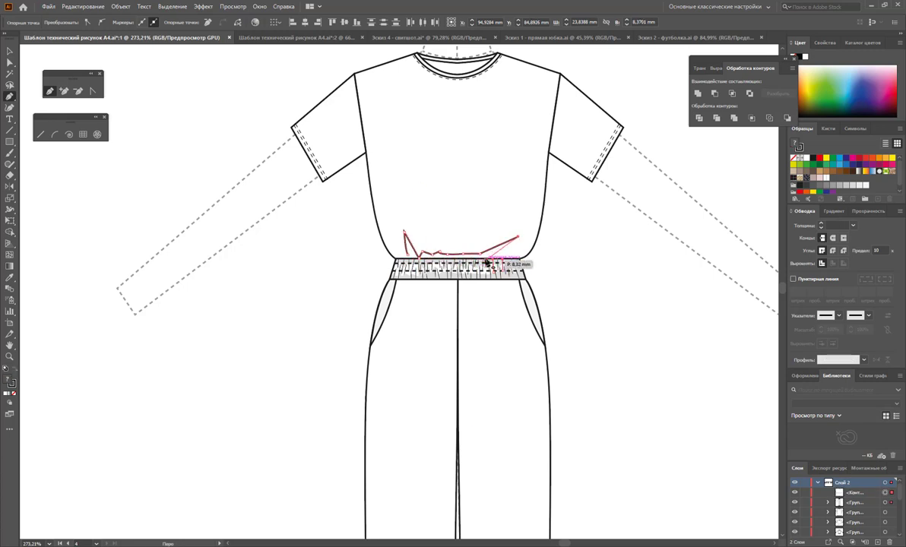
{"action": "left_click", "coordinate": [514, 268], "text": "ctrl"}
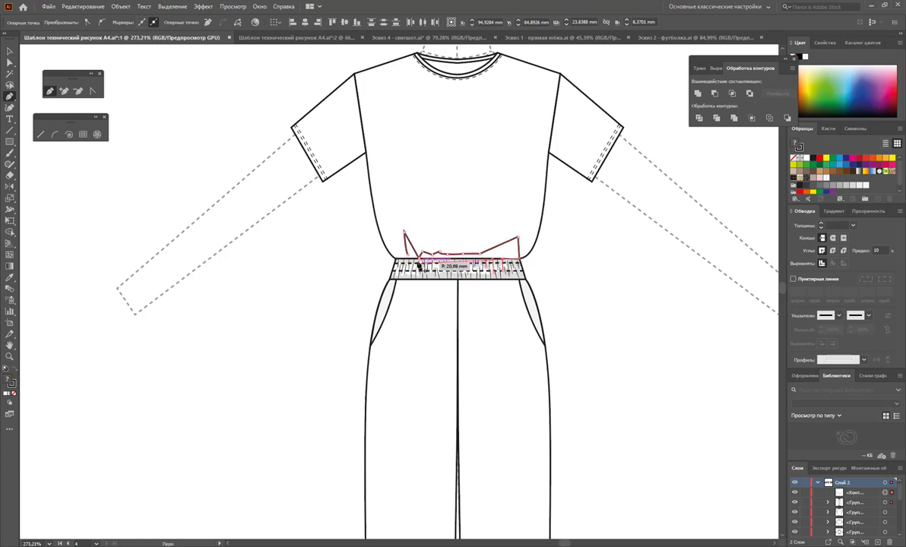
{"action": "key", "text": "Escape"}
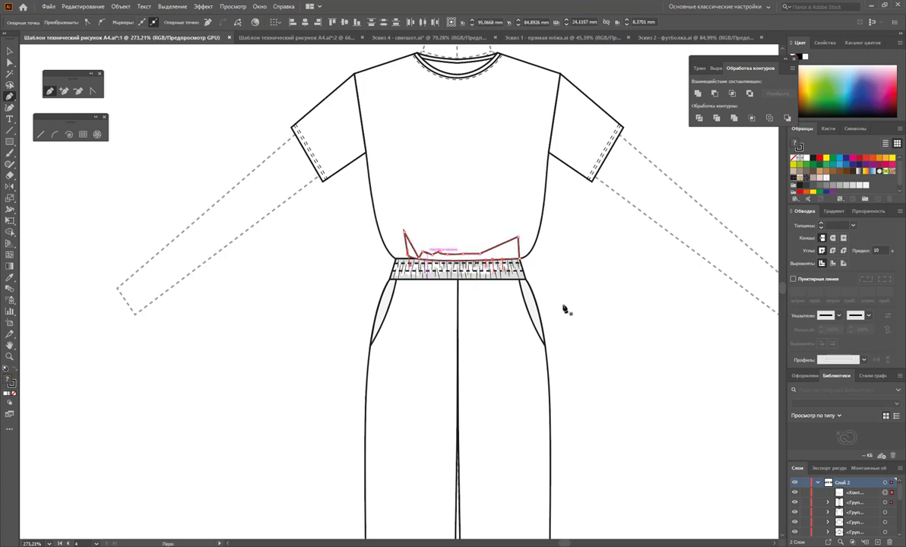
{"action": "left_click", "coordinate": [10, 279]}
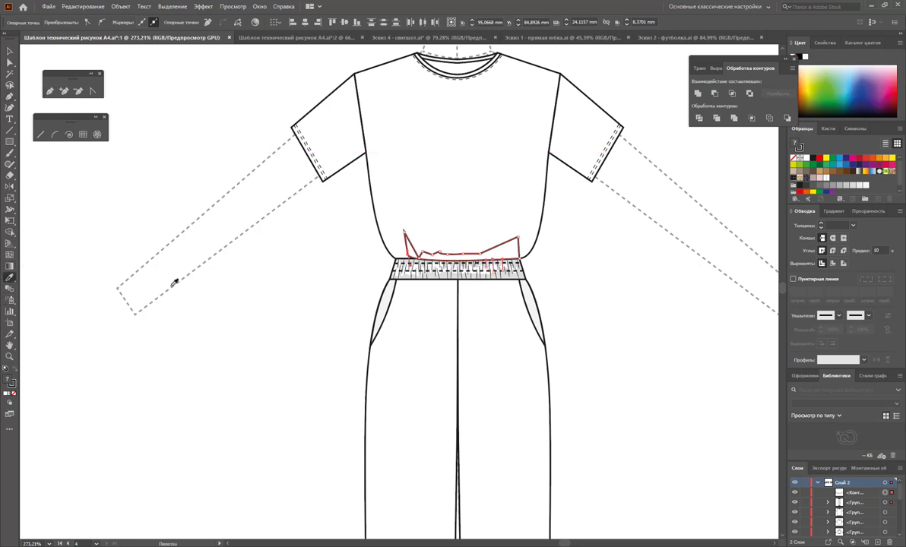
{"action": "left_click", "coordinate": [404, 272]}
{"action": "left_click", "coordinate": [406, 272]}
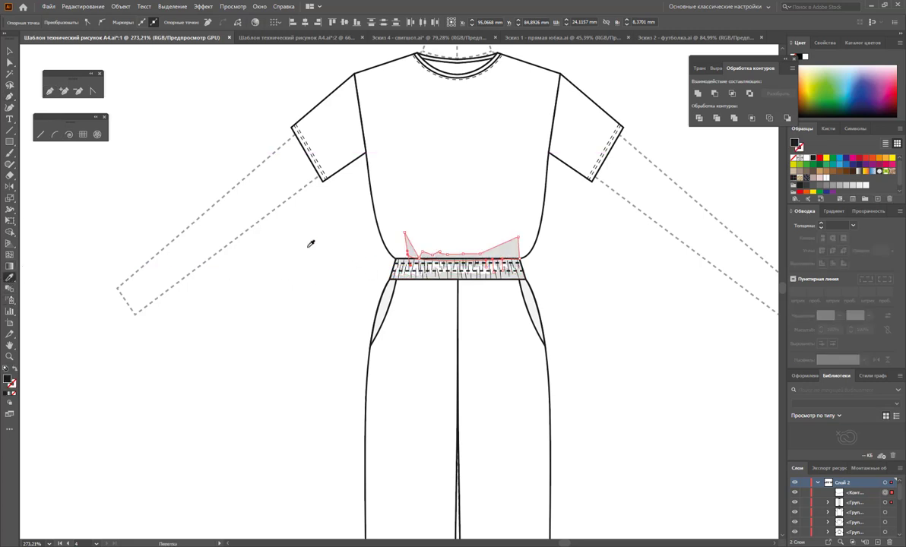
Lower the grey fold shape's opacity to about 11% for a faint shadow
{"action": "left_click", "coordinate": [9, 51]}
{"action": "left_click", "coordinate": [217, 249]}
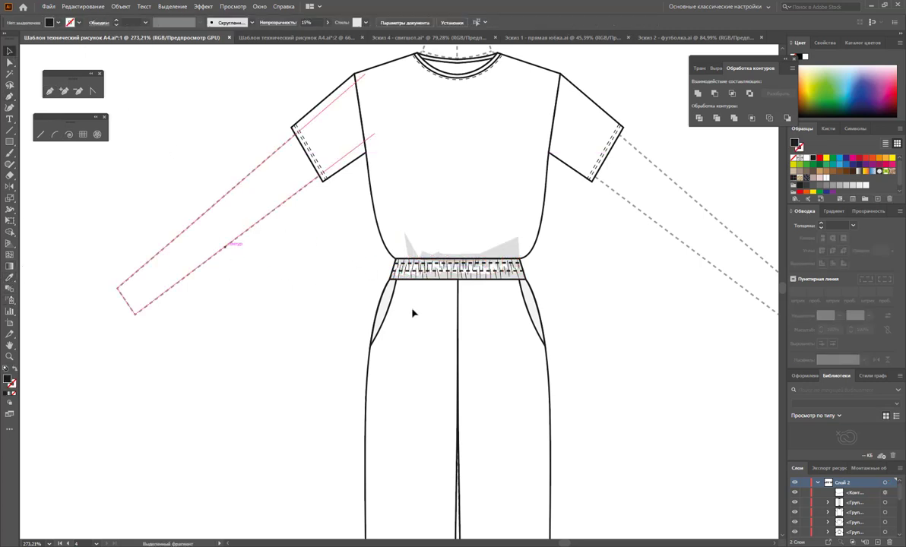
{"action": "key", "text": "z"}
{"action": "left_click", "coordinate": [9, 51]}
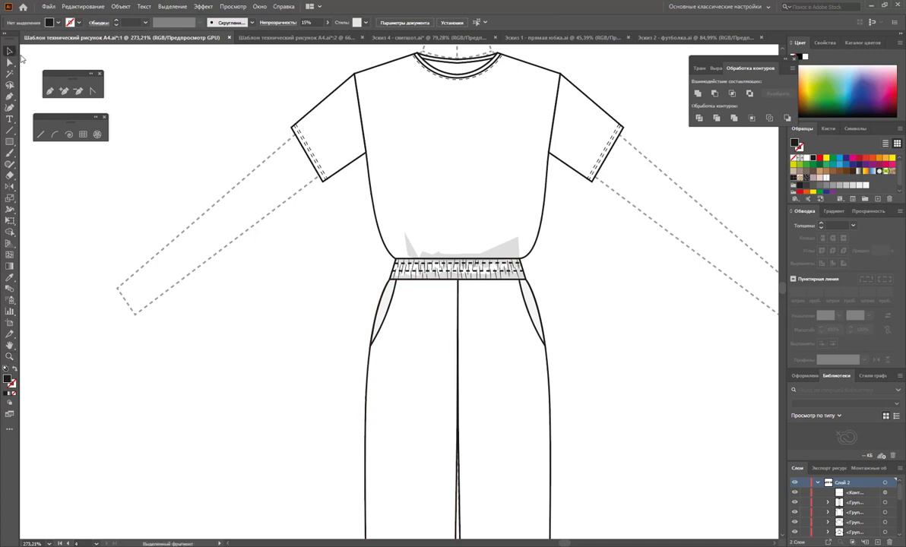
{"action": "left_click", "coordinate": [505, 246]}
{"action": "left_click", "coordinate": [328, 23]}
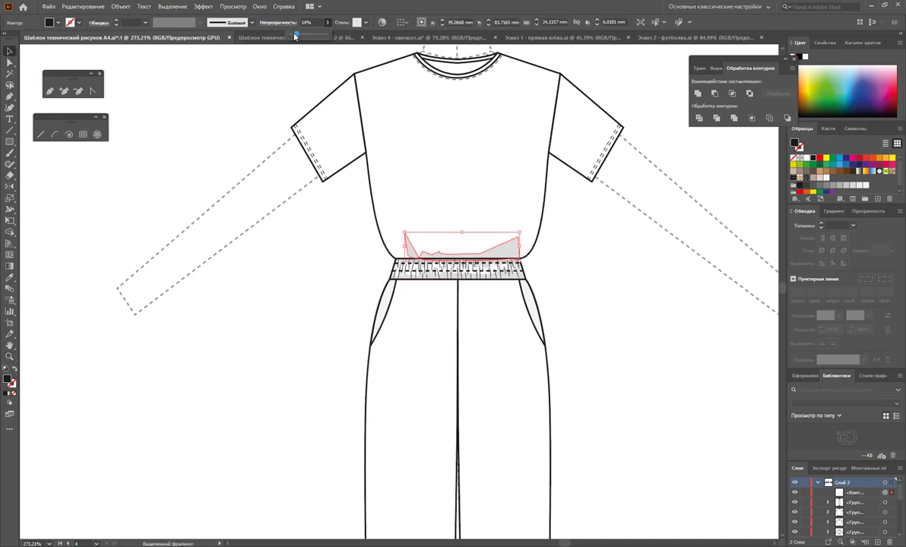
{"action": "left_click", "coordinate": [607, 258]}
Select the T-shirt's left waist anchor and convert it with Convert Anchor Point
{"action": "key", "text": "z"}
{"action": "left_click", "coordinate": [560, 267], "text": "alt"}
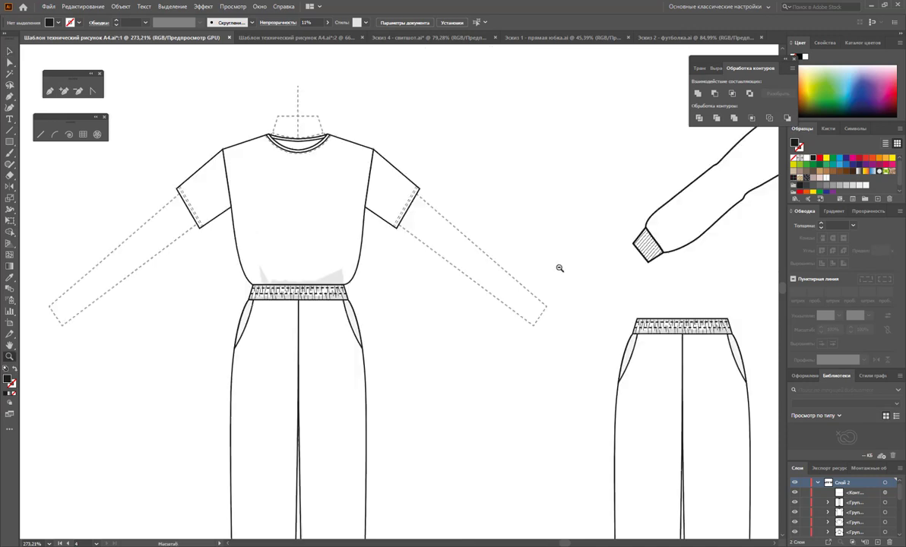
{"action": "left_click", "coordinate": [484, 293]}
{"action": "left_click", "coordinate": [304, 316], "text": "alt"}
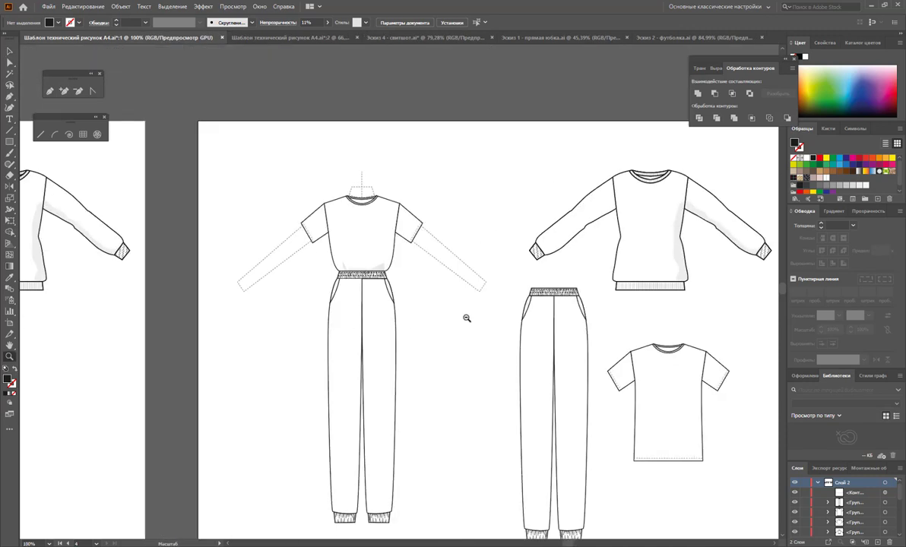
{"action": "left_click", "coordinate": [491, 354], "text": "alt"}
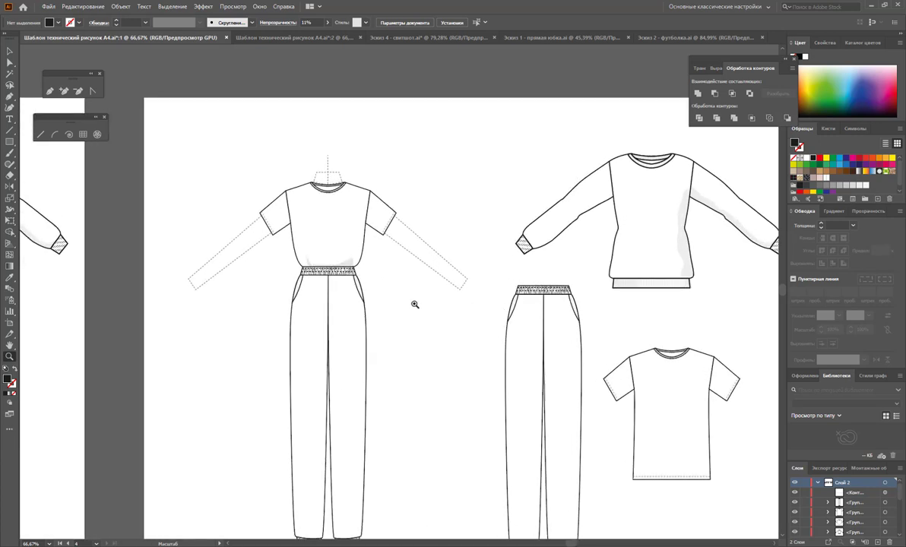
{"action": "left_click_drag", "start_coordinate": [335, 251], "coordinate": [415, 305]}
{"action": "left_click", "coordinate": [10, 66]}
{"action": "left_click", "coordinate": [306, 247]}
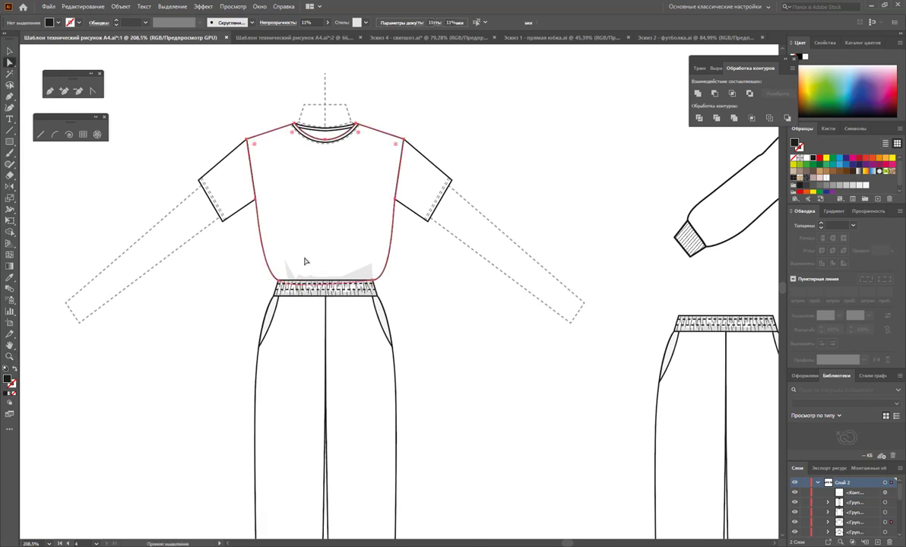
{"action": "mouse_move", "coordinate": [297, 275]}
{"action": "left_mouse_down"}
{"action": "mouse_move", "coordinate": [253, 284]}
{"action": "mouse_move", "coordinate": [263, 288]}
{"action": "left_mouse_up"}
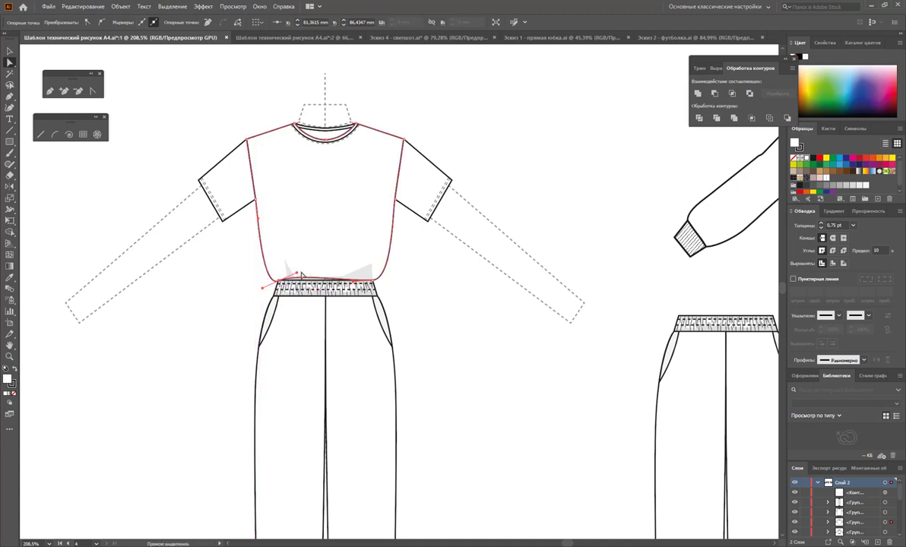
{"action": "left_click", "coordinate": [93, 92]}
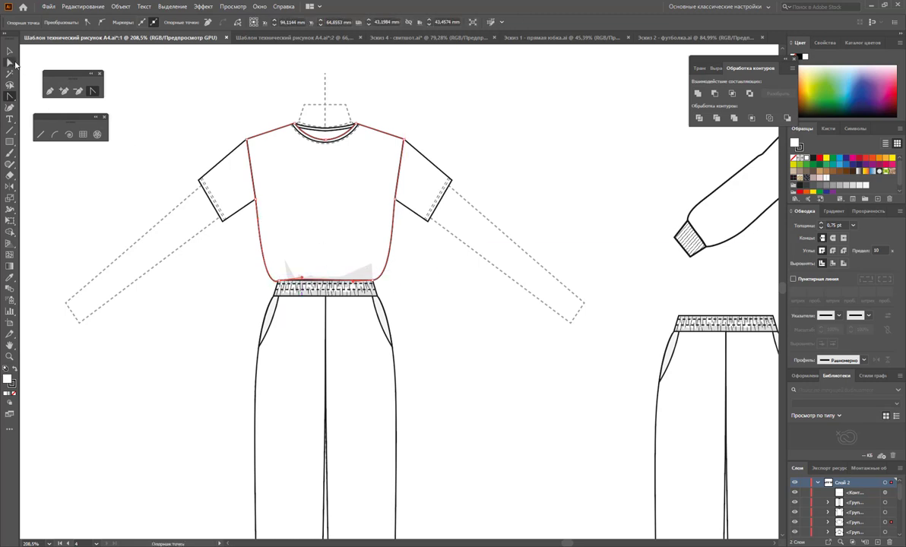
Drag out handles to curve the shirt's right waist corner into the waistband, then deselect
{"action": "key", "text": "a"}
{"action": "left_click", "coordinate": [379, 280]}
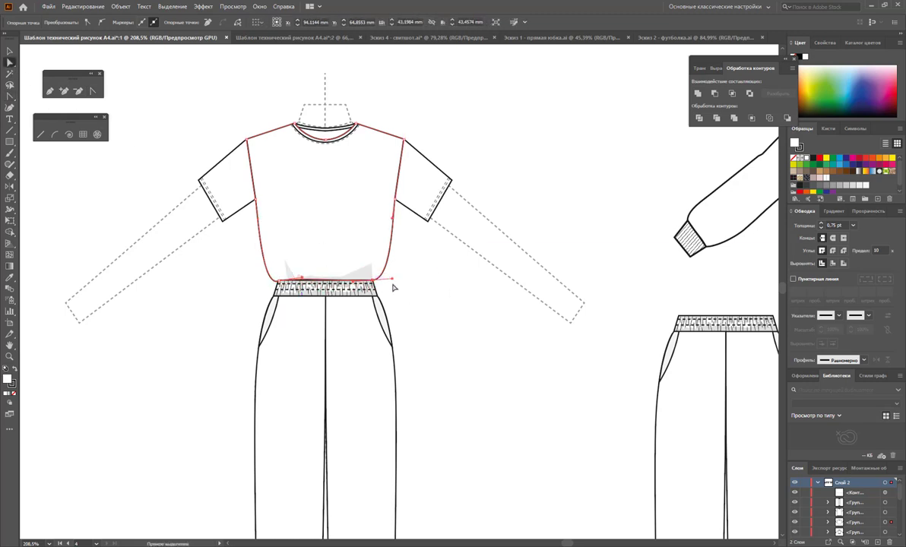
{"action": "left_click", "coordinate": [93, 91]}
{"action": "left_click_drag", "start_coordinate": [392, 278], "coordinate": [396, 296]}
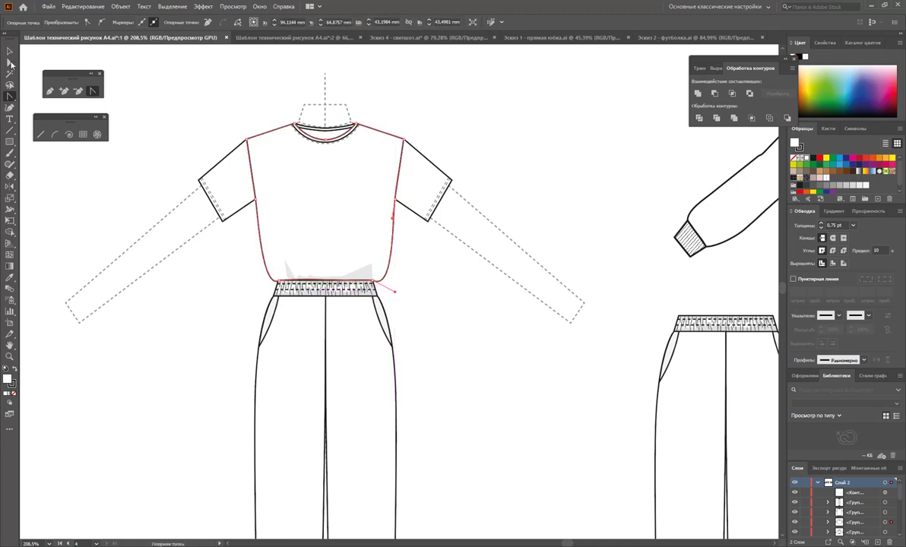
{"action": "key", "text": "v"}
{"action": "left_click", "coordinate": [445, 120]}
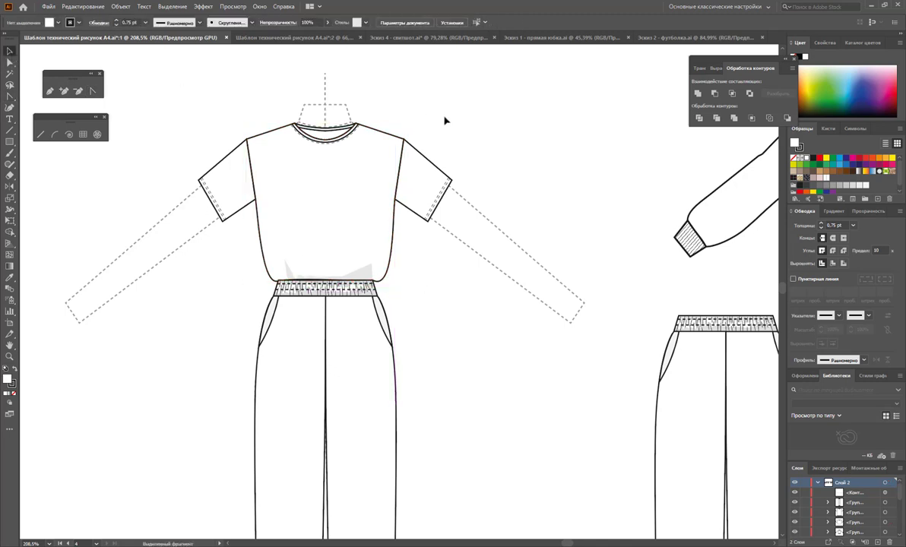
Zoom out to about 33% and pan to frame all four outfit boards side by side
{"action": "key", "text": "z"}
{"action": "left_click", "coordinate": [385, 377], "text": "alt"}
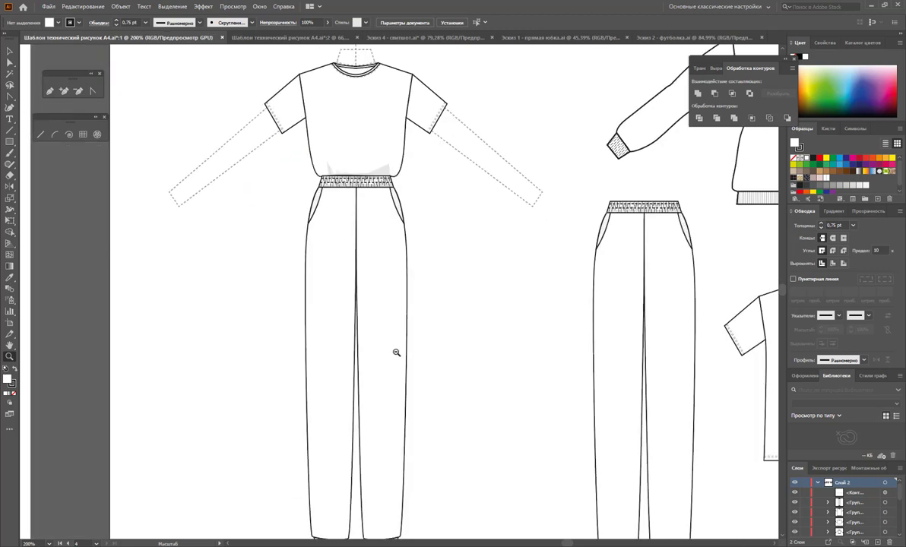
{"action": "left_click", "coordinate": [397, 342], "text": "alt"}
{"action": "left_click", "coordinate": [348, 312], "text": "alt"}
{"action": "left_click", "coordinate": [327, 307], "text": "alt"}
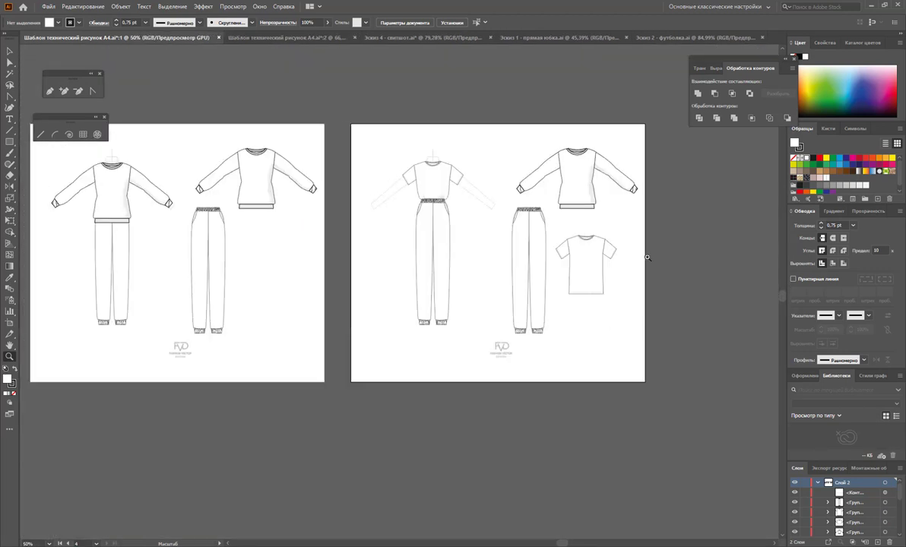
{"action": "left_click", "coordinate": [327, 272], "text": "alt"}
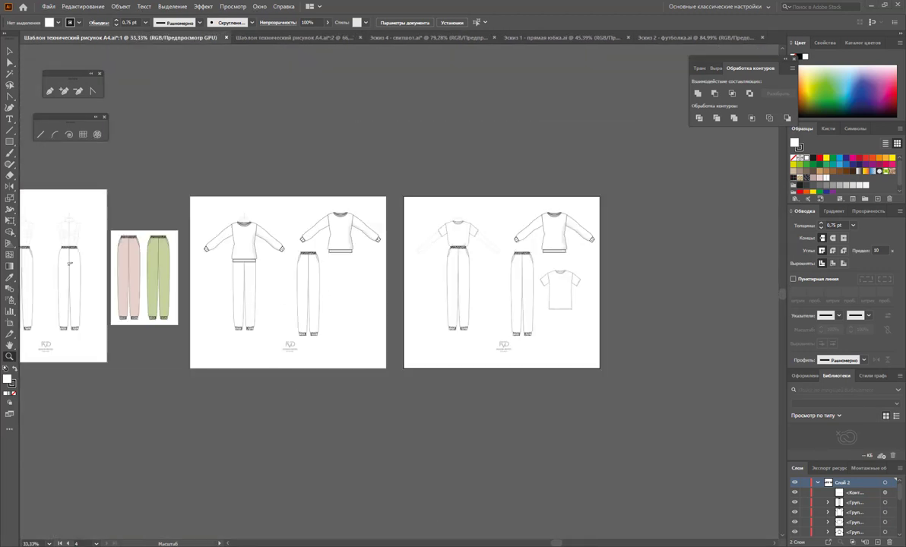
{"action": "scroll", "coordinate": [517, 505], "scroll_direction": "left", "scroll_amount": 5}
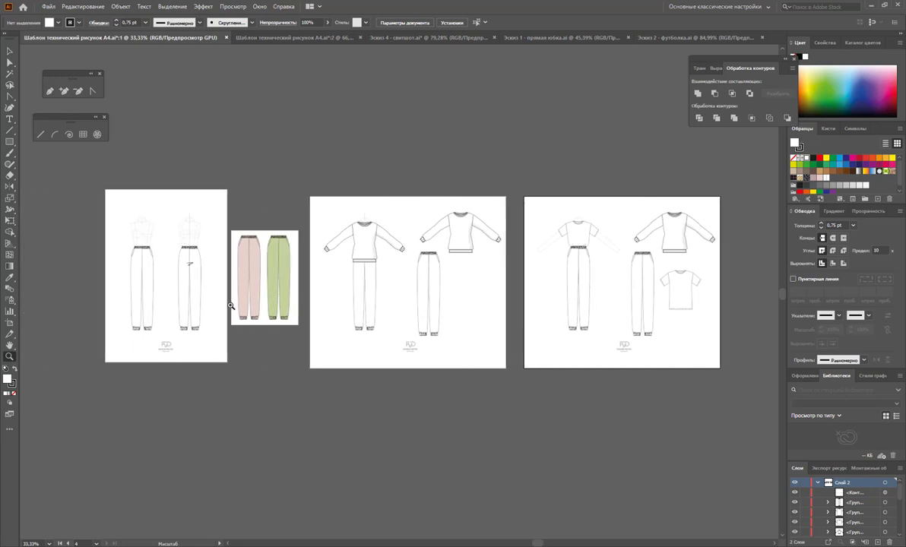
{"action": "left_click_drag", "start_coordinate": [315, 287], "coordinate": [334, 319]}
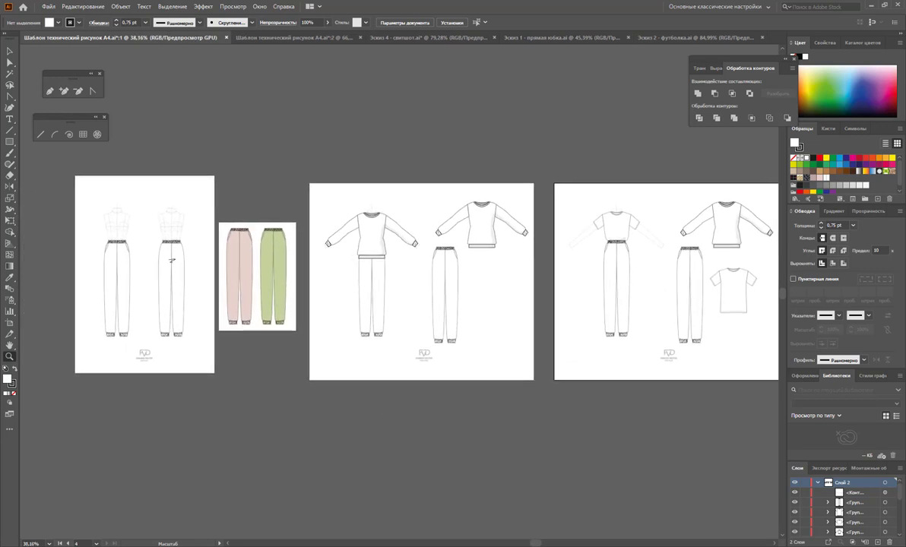
{"action": "scroll", "coordinate": [251, 314], "scroll_direction": "right", "scroll_amount": 1}
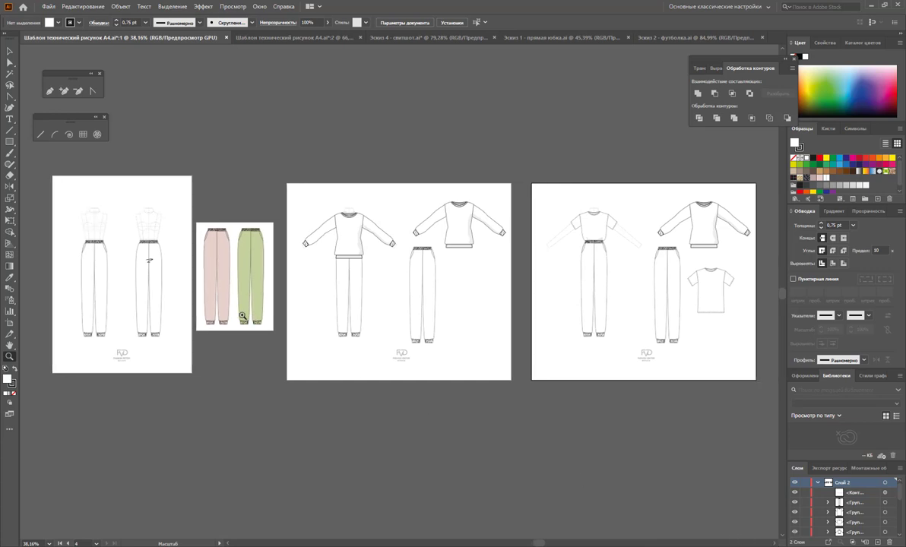